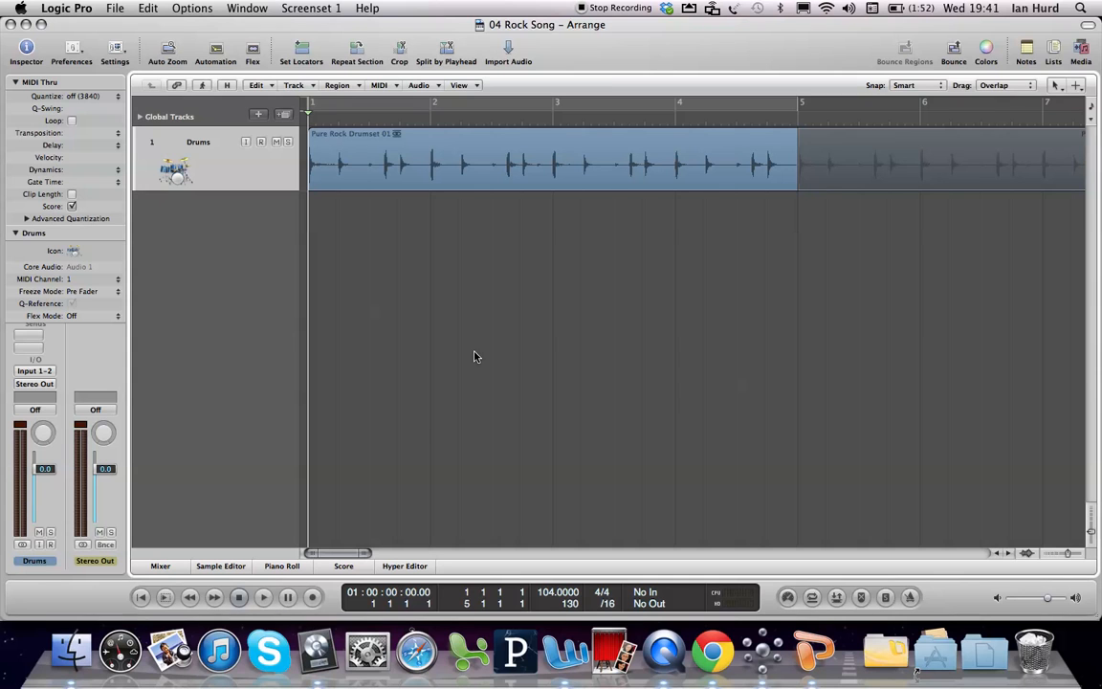
Step: Show the on-screen musical typing keyboard, move it toward the middle of the arrange area, and hide it again
{"action": "key", "text": "super+k"}
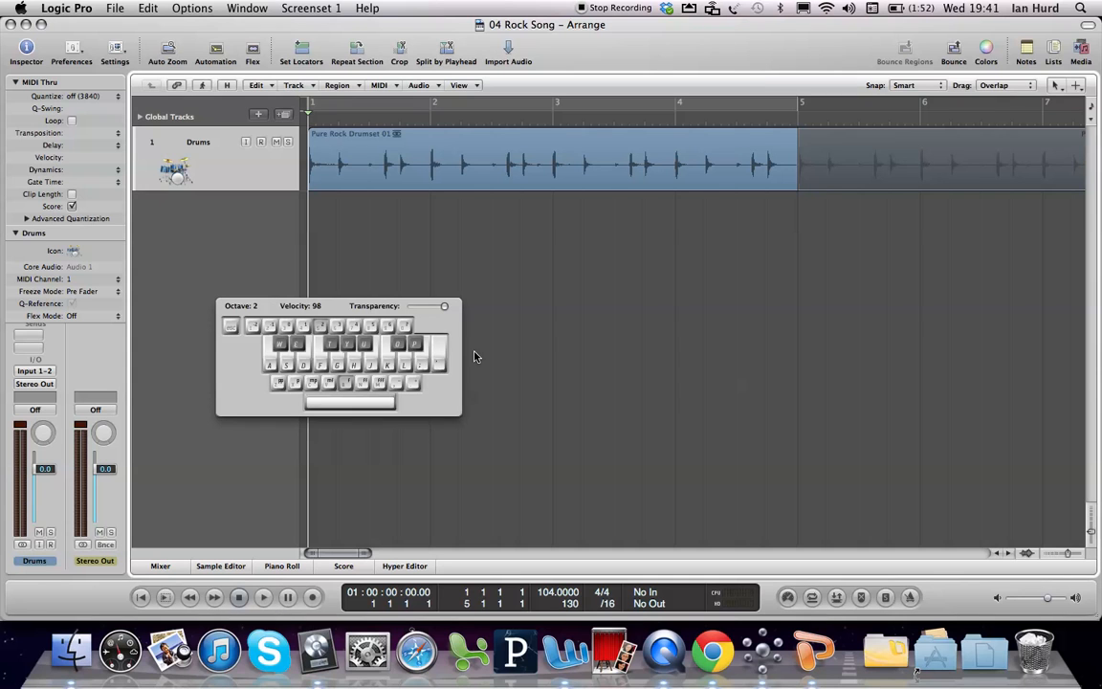
{"action": "left_click_drag", "start_coordinate": [437, 319], "coordinate": [613, 259]}
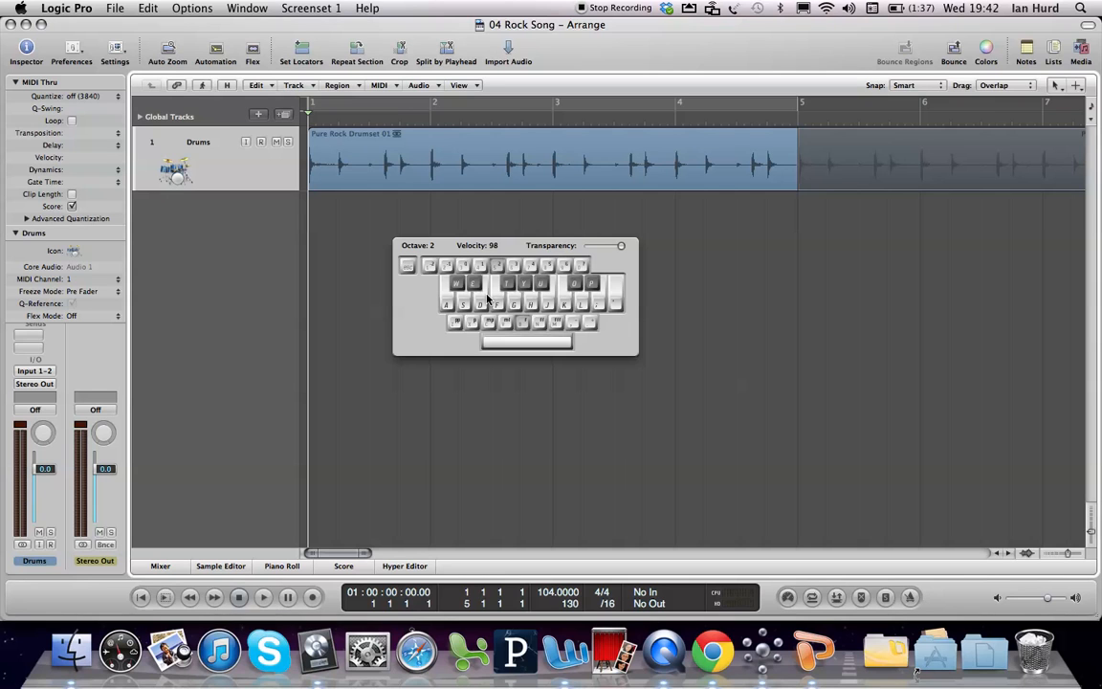
{"action": "key", "text": "super+k"}
{"action": "key", "text": "super+k"}
{"action": "key", "text": "super+k"}
{"action": "key", "text": "super+k"}
{"action": "key", "text": "super+k"}
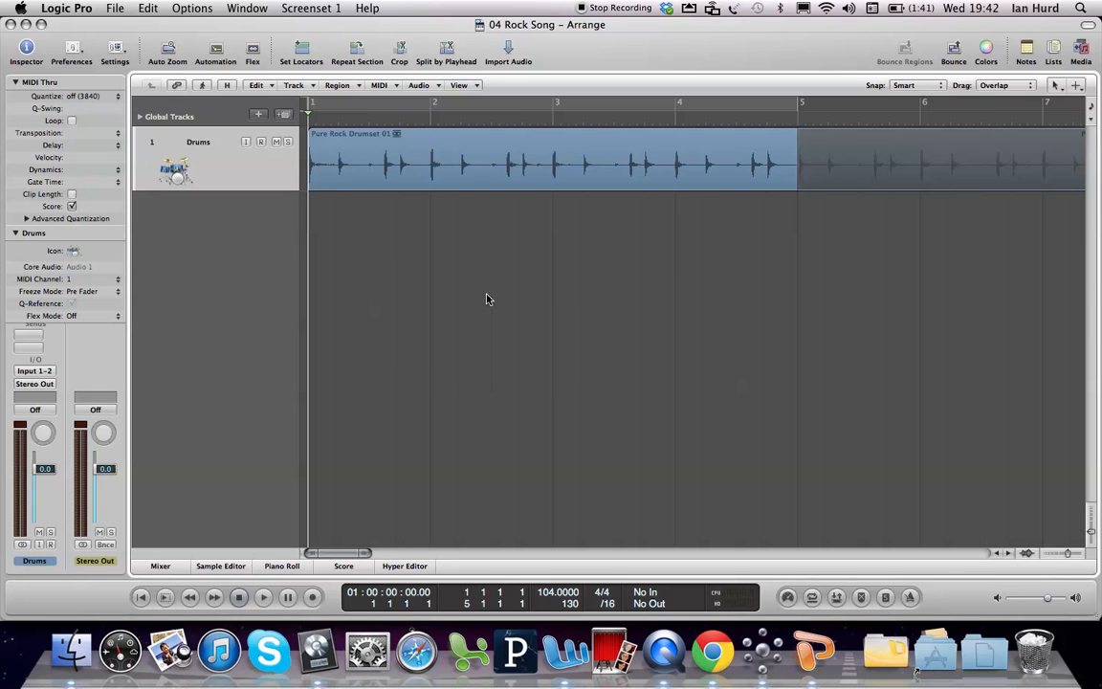
{"action": "key", "text": "super+k"}
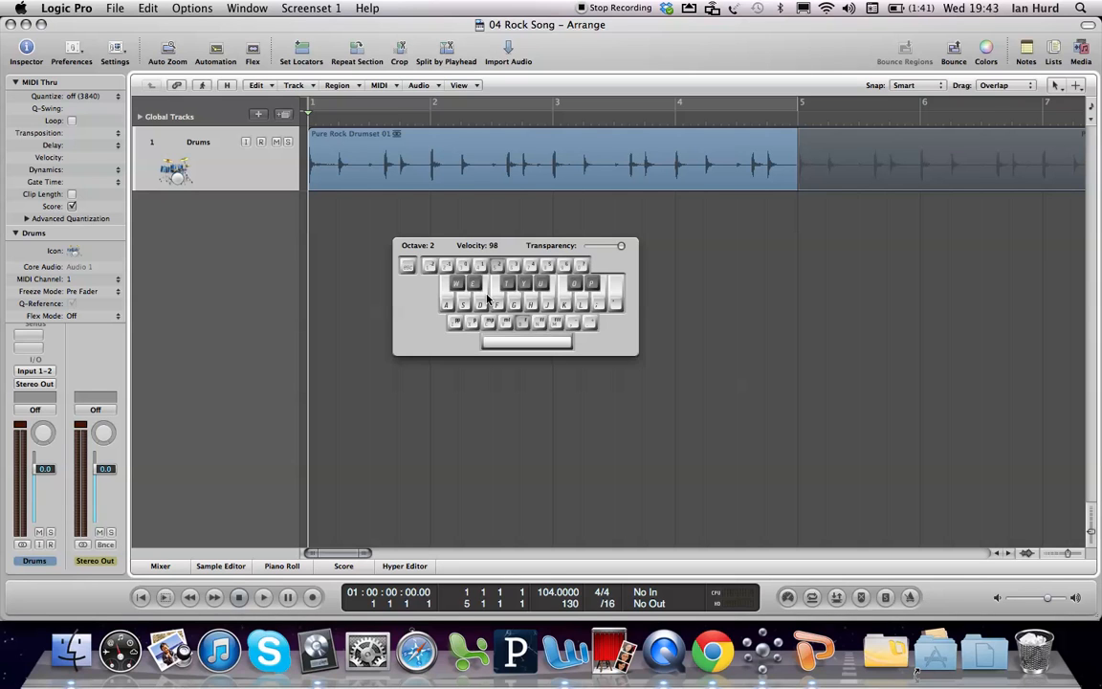
{"action": "key", "text": "super+k"}
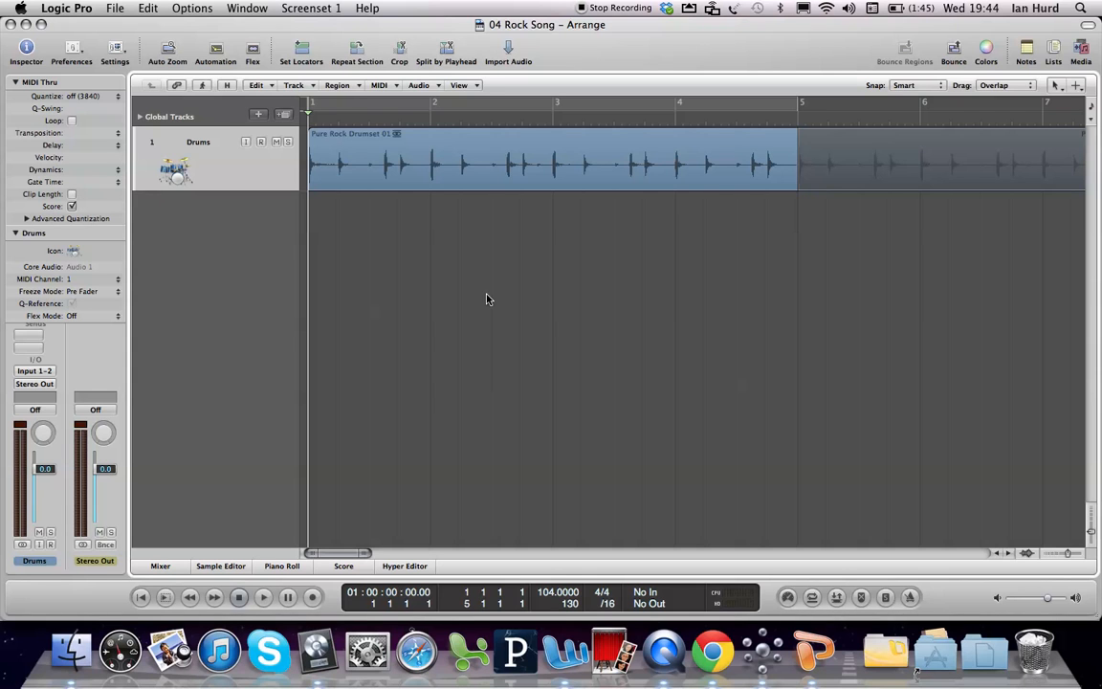
{"action": "left_click", "coordinate": [113, 9]}
{"action": "left_click", "coordinate": [133, 124]}
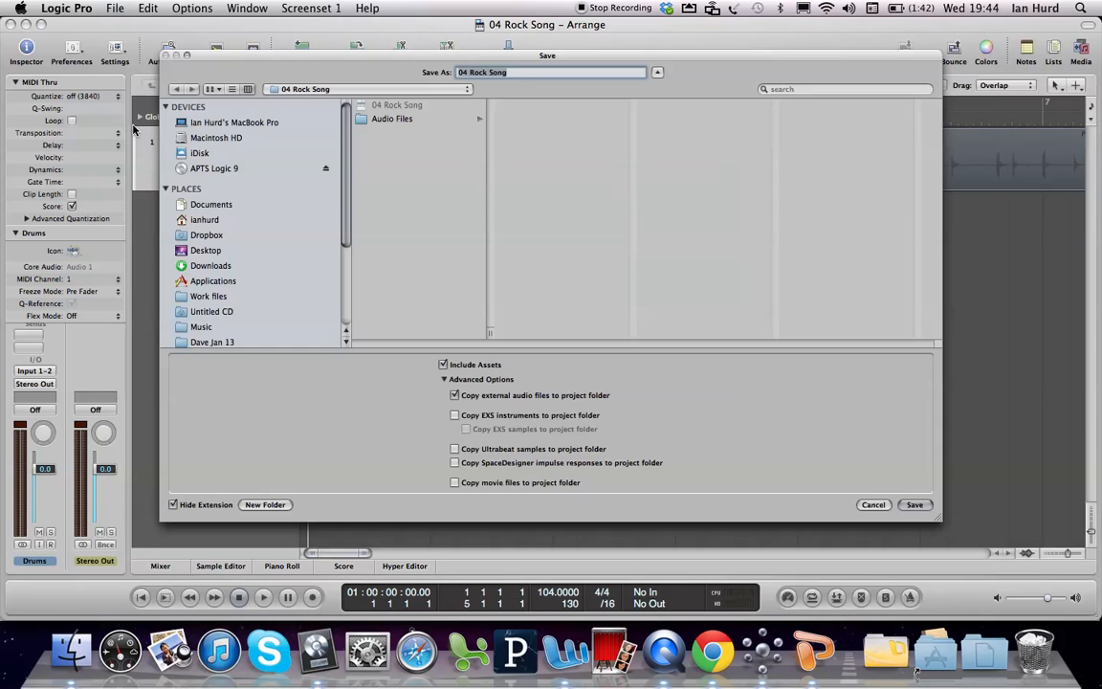
{"action": "left_click", "coordinate": [204, 220]}
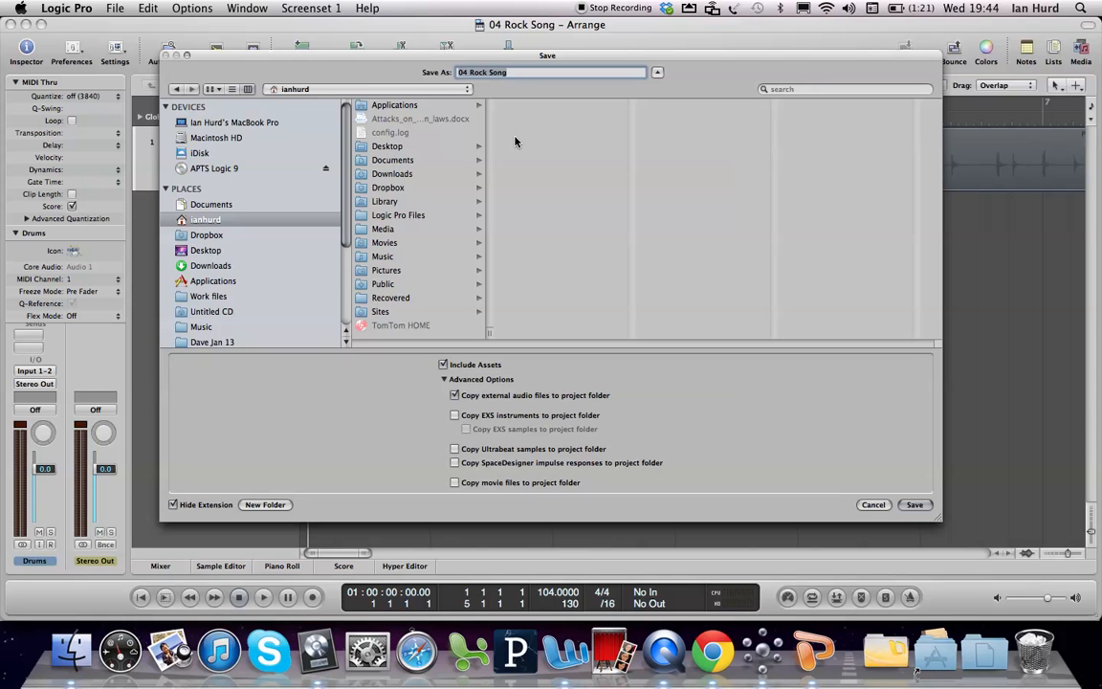
{"action": "left_click", "coordinate": [266, 504]}
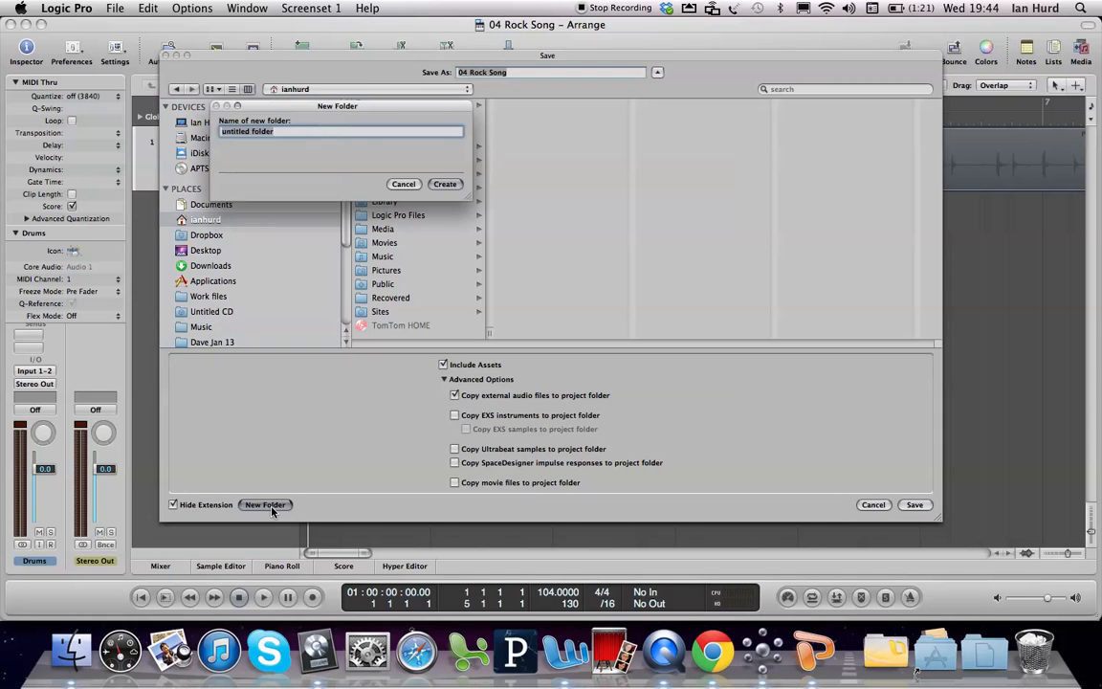
{"action": "left_click", "coordinate": [403, 183]}
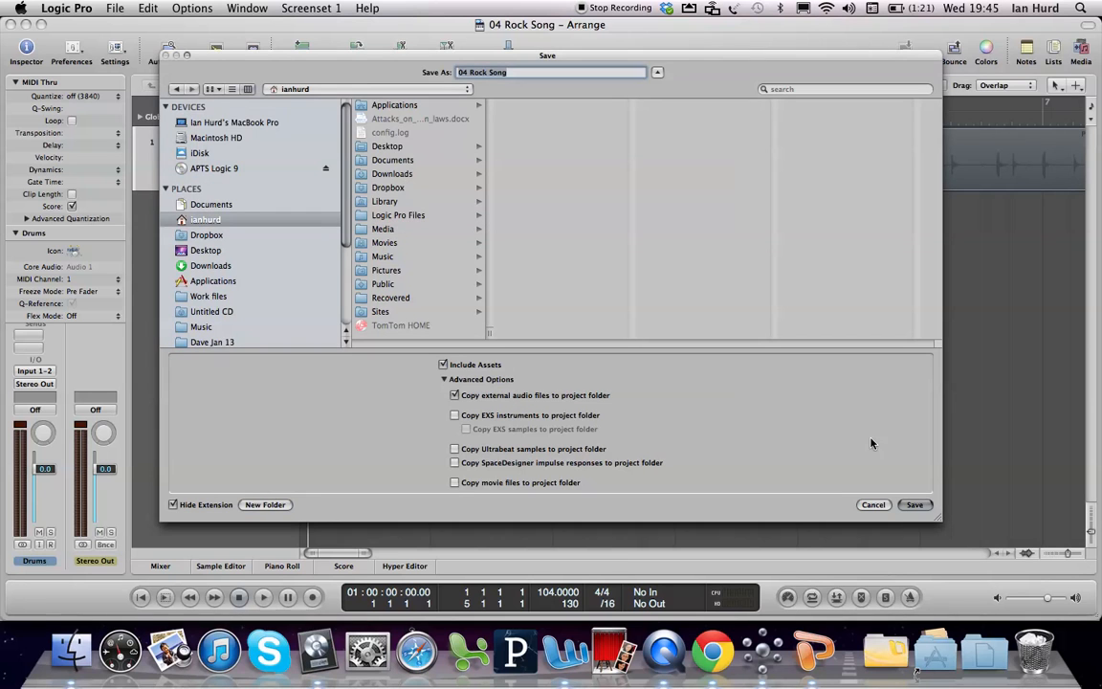
{"action": "left_click", "coordinate": [872, 504]}
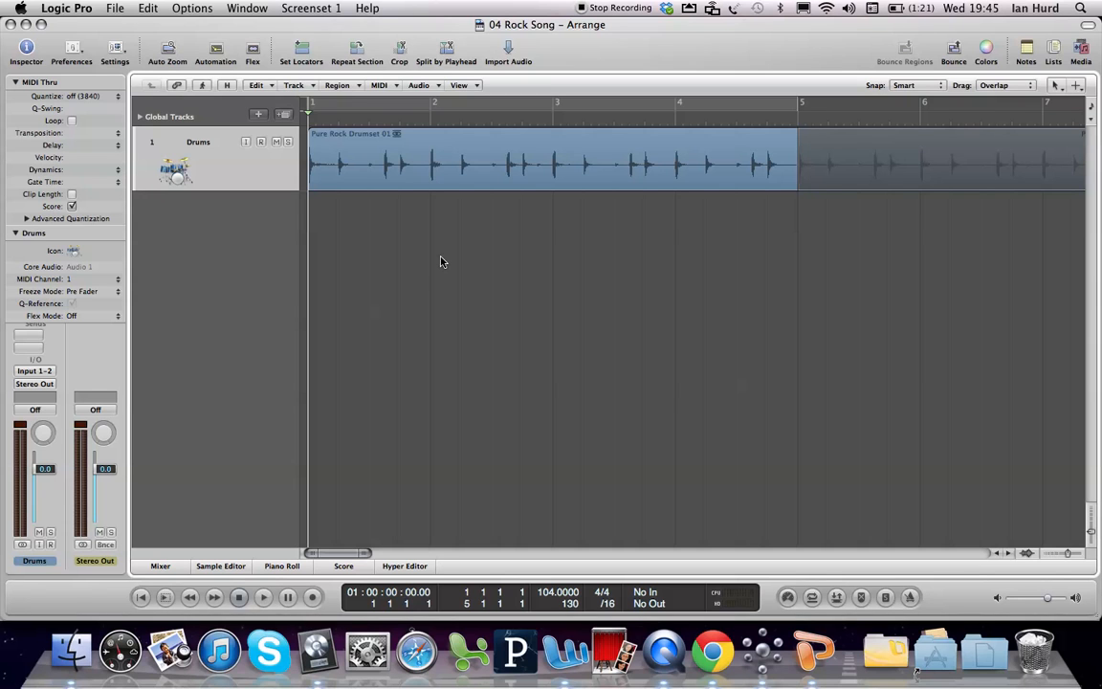
Step: Create one new software instrument track routed to Output 1-2, with the Library set to open
{"action": "left_click", "coordinate": [442, 177]}
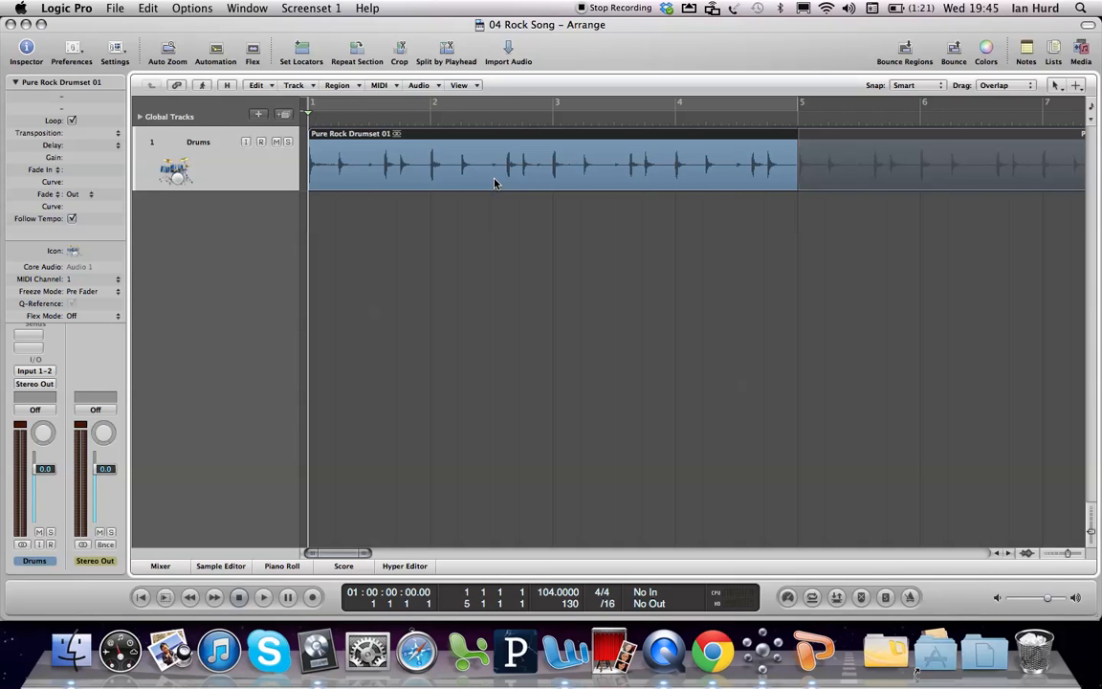
{"action": "left_click", "coordinate": [257, 117]}
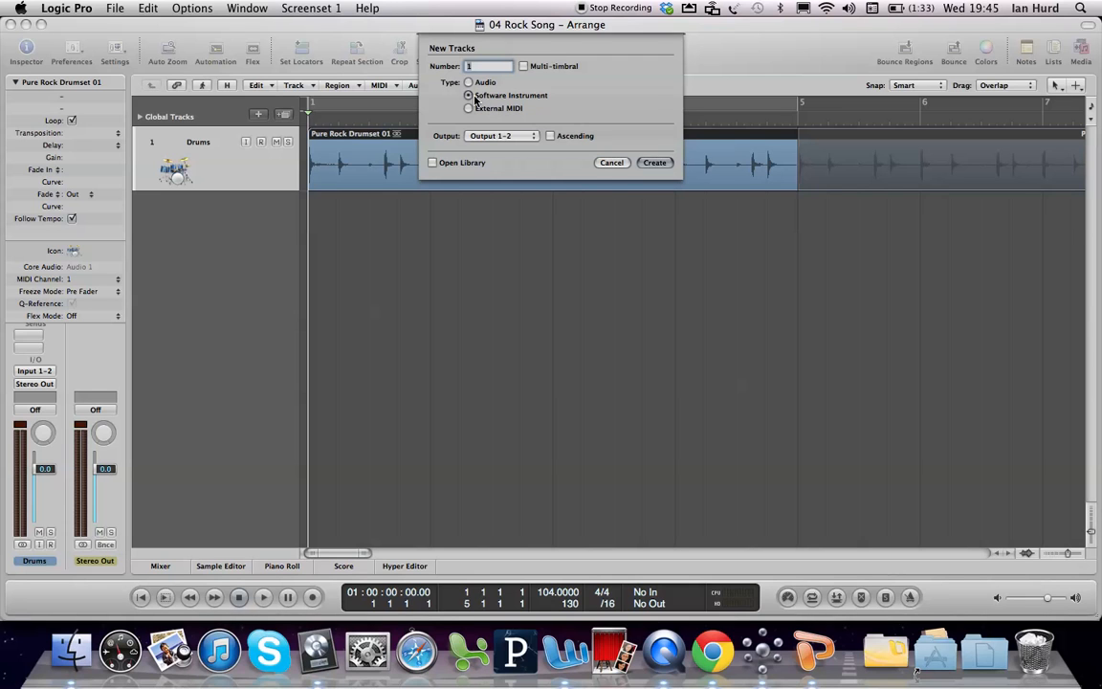
{"action": "left_click", "coordinate": [432, 162]}
{"action": "left_click", "coordinate": [652, 163]}
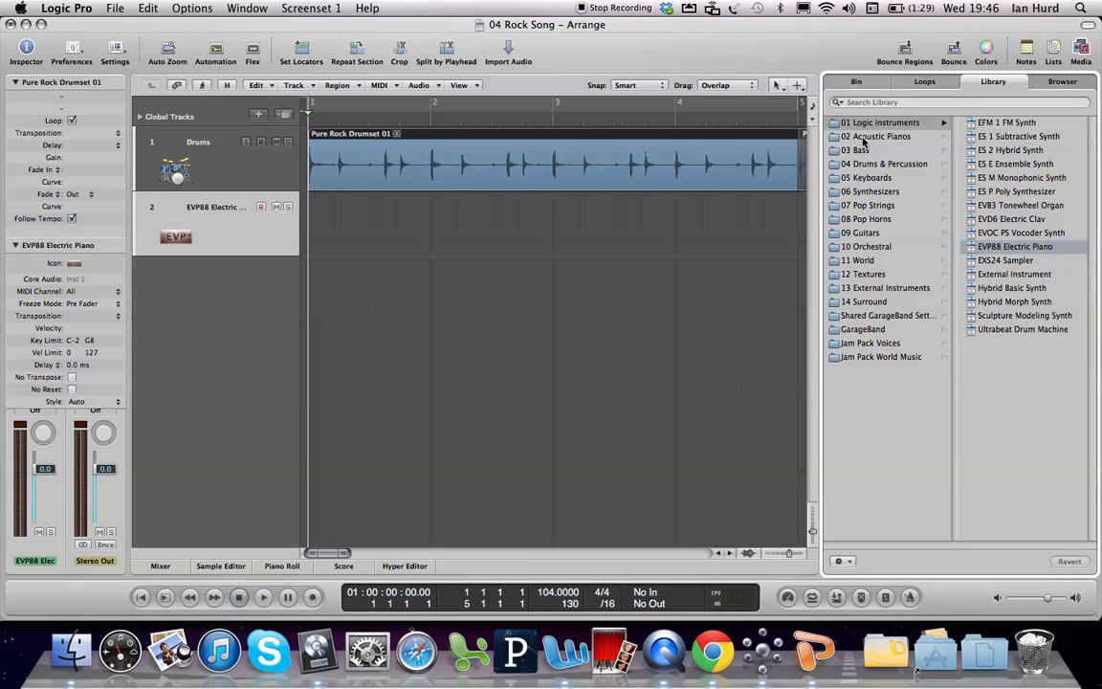
Step: Load the Suitcase V2 setting from the Electric Pianos category under Keyboards onto the new track
{"action": "left_click", "coordinate": [854, 180]}
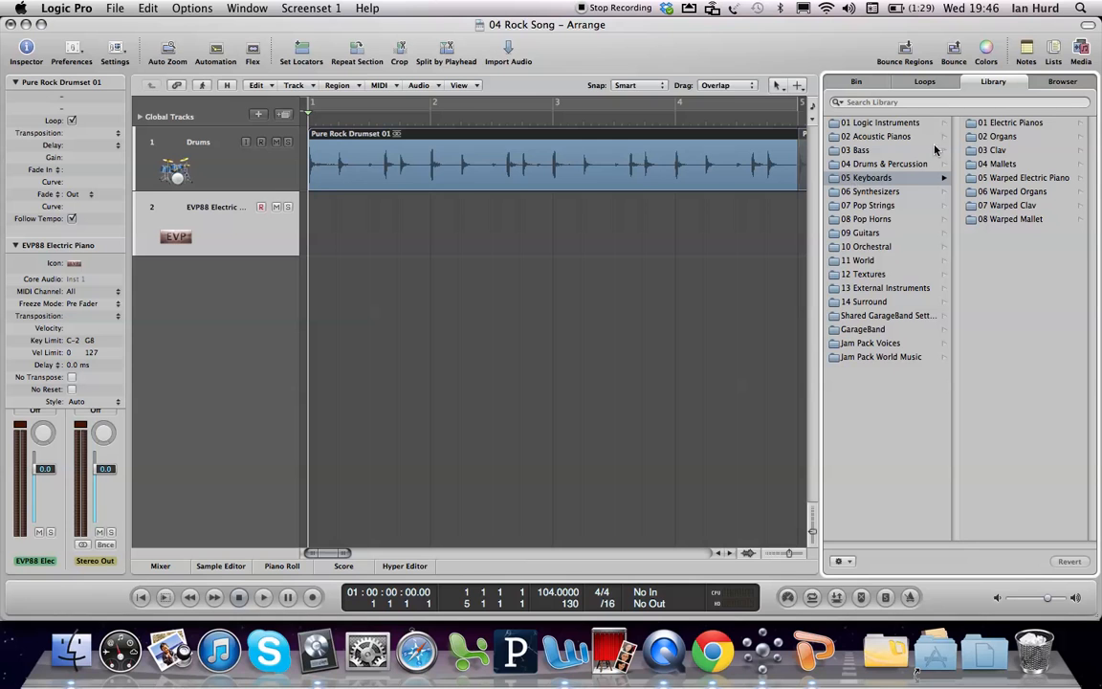
{"action": "left_click", "coordinate": [994, 123]}
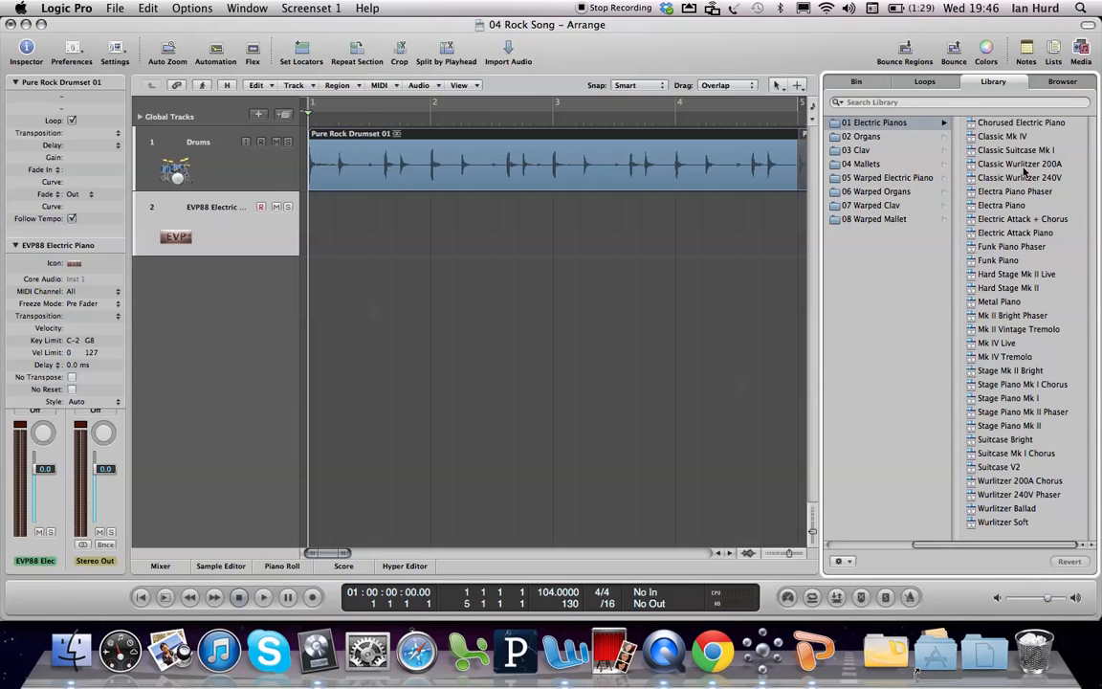
{"action": "left_click", "coordinate": [995, 467]}
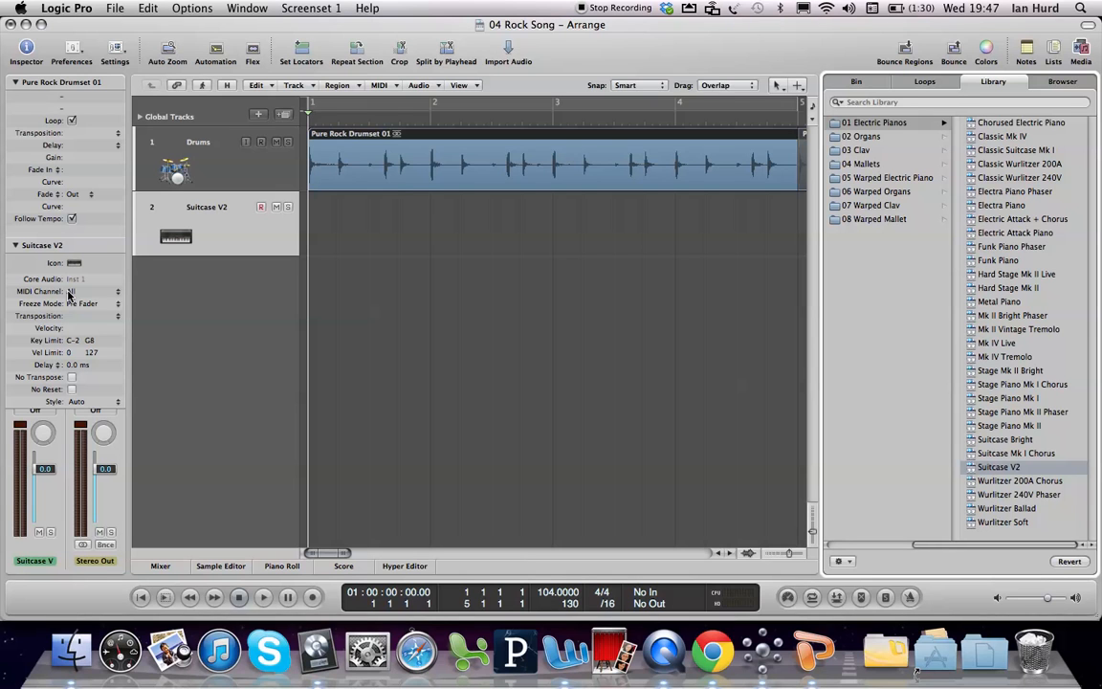
Step: Collapse the region and track parameter boxes and choose EVP88 (Electric Piano) in stereo as the Suitcase V2 track's instrument
{"action": "left_click", "coordinate": [16, 82]}
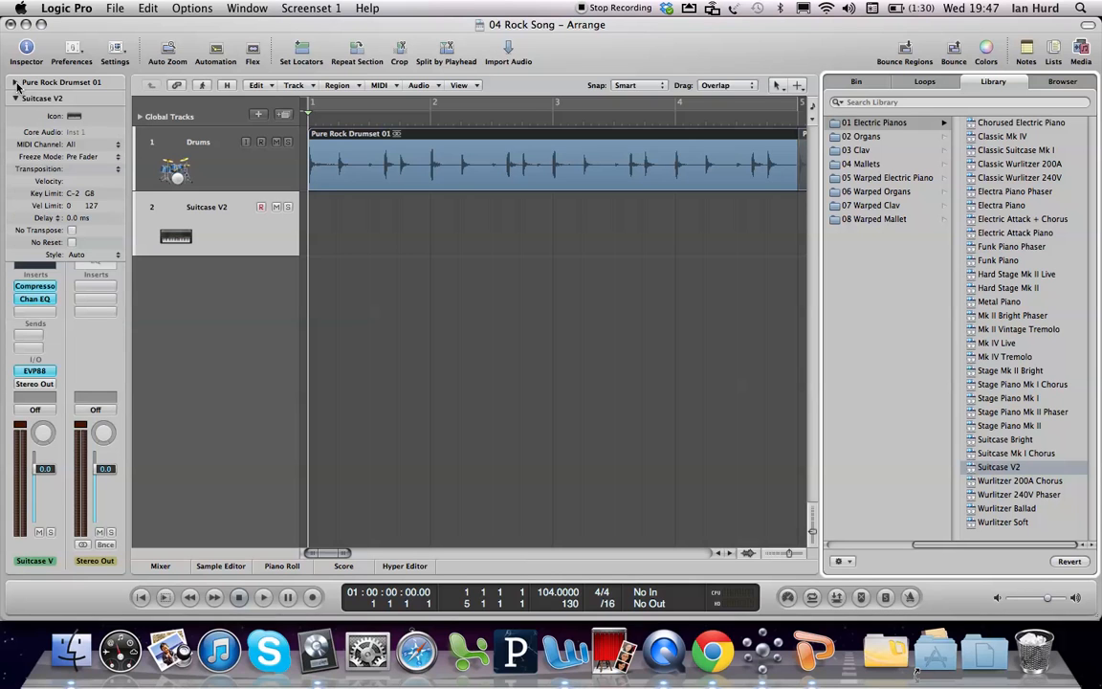
{"action": "left_click", "coordinate": [17, 98]}
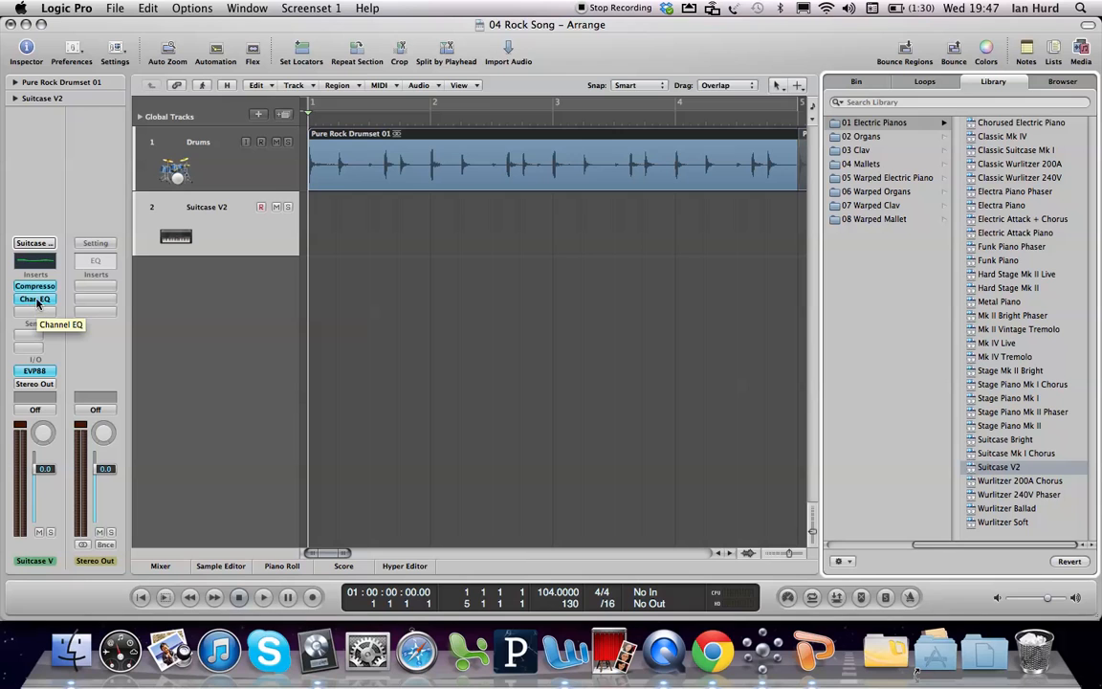
{"action": "left_click", "coordinate": [35, 372]}
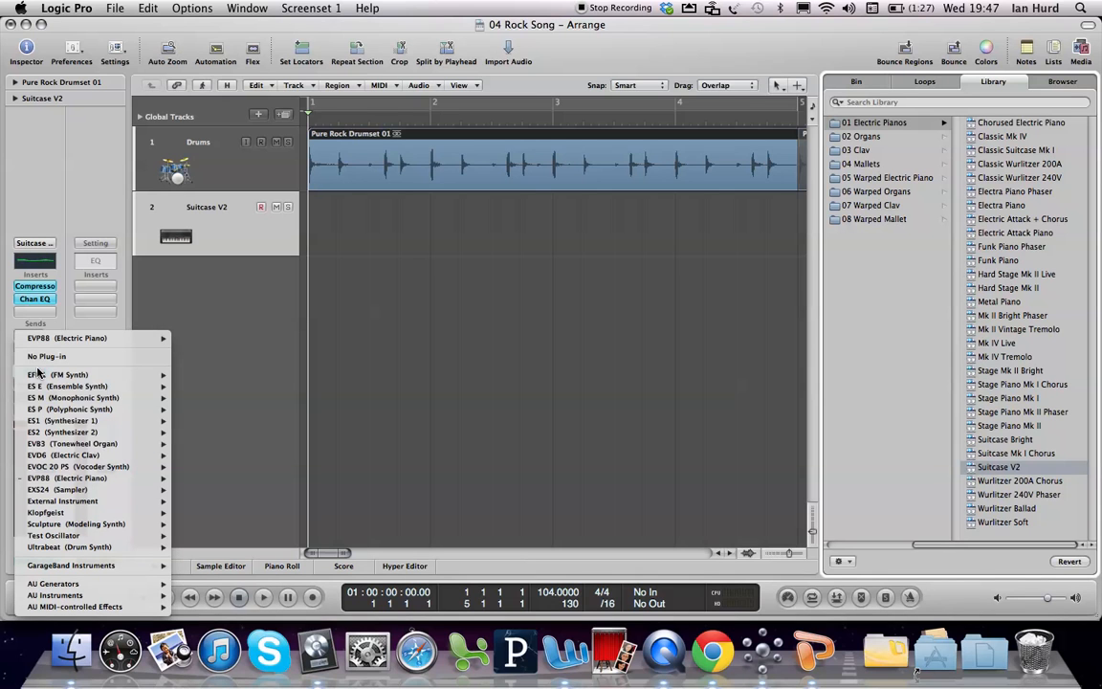
{"action": "mouse_move", "coordinate": [110, 478]}
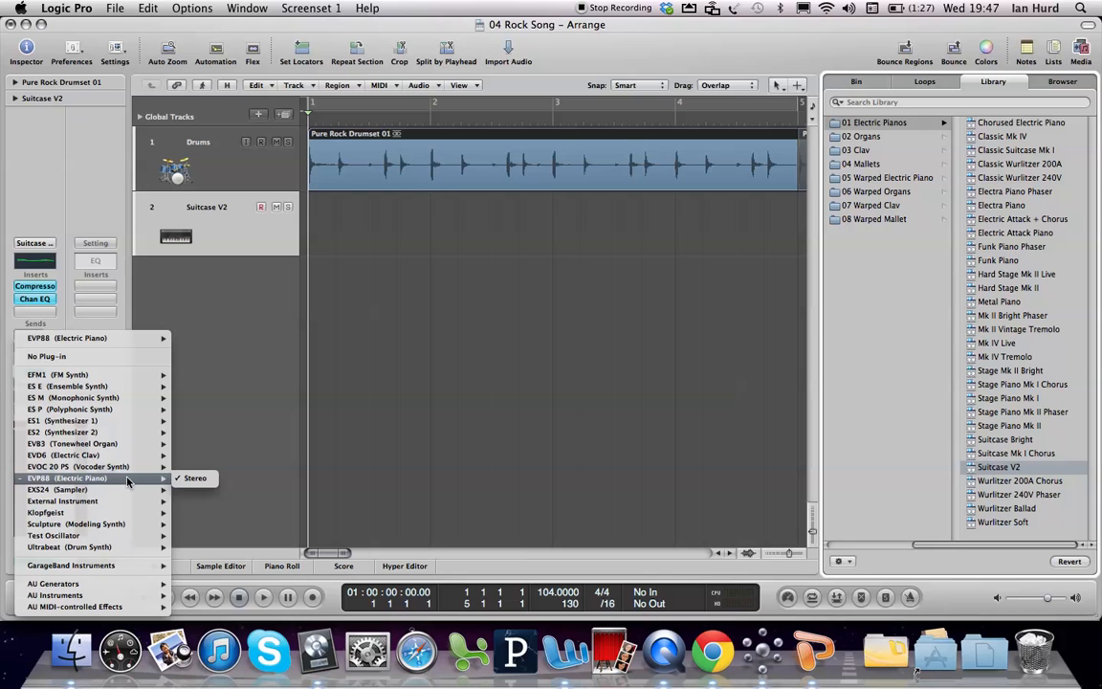
{"action": "left_click", "coordinate": [190, 480]}
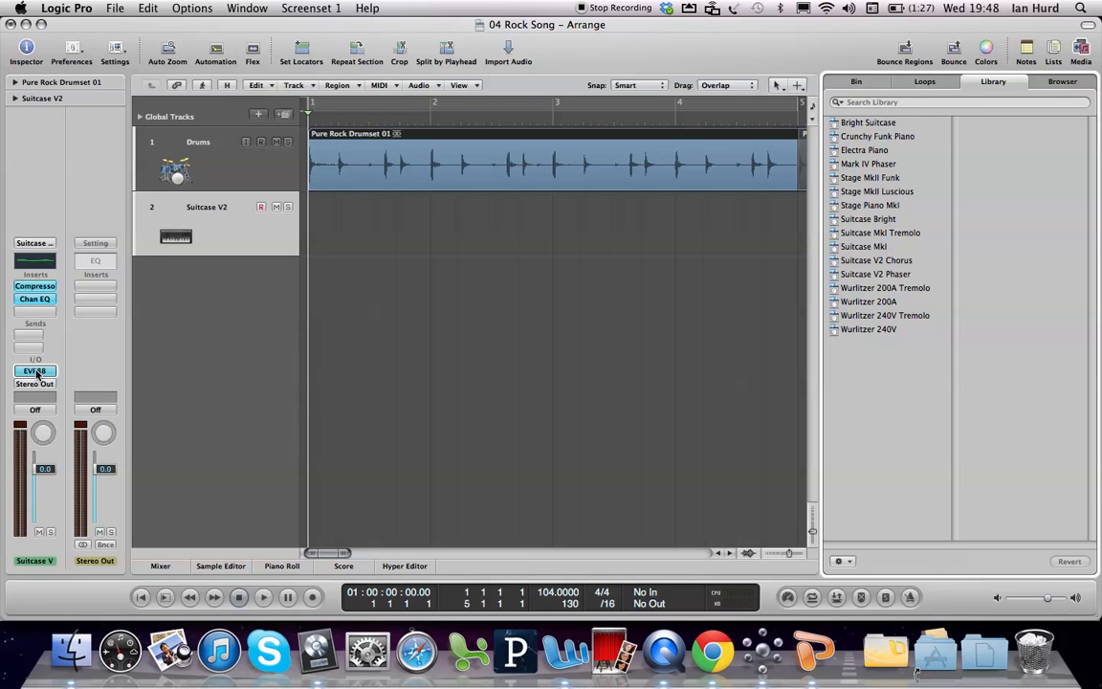
Step: Compare the input and instrument slots of the Drums and Suitcase V2 channel strips, ending with Suitcase V2 selected
{"action": "left_click", "coordinate": [206, 156]}
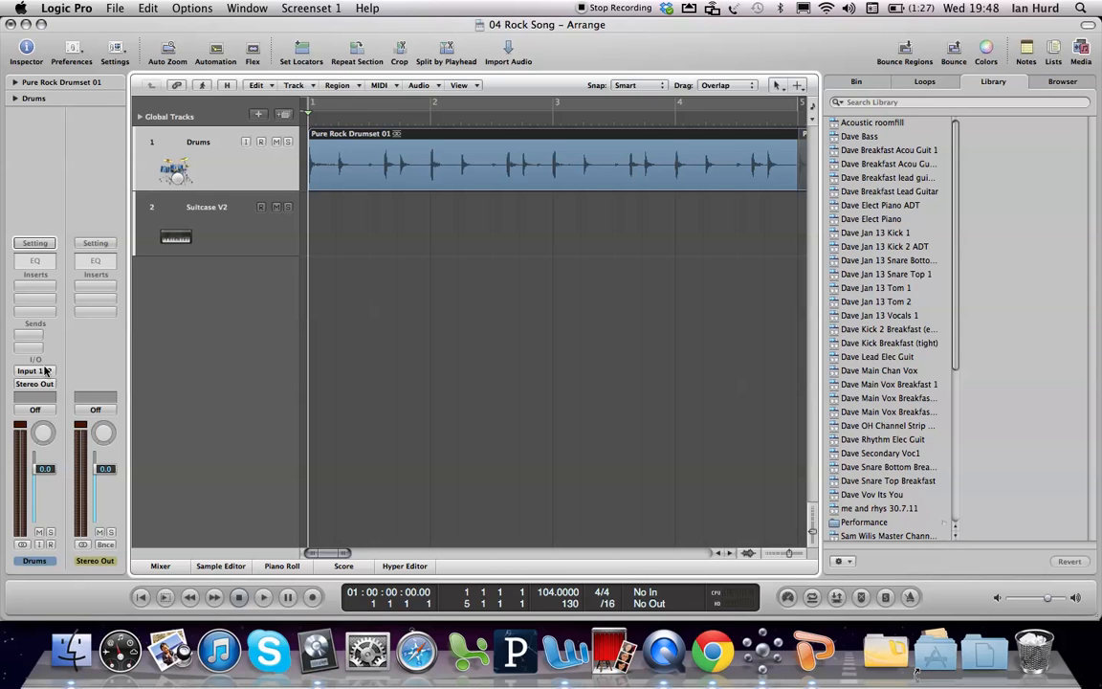
{"action": "left_click", "coordinate": [218, 243]}
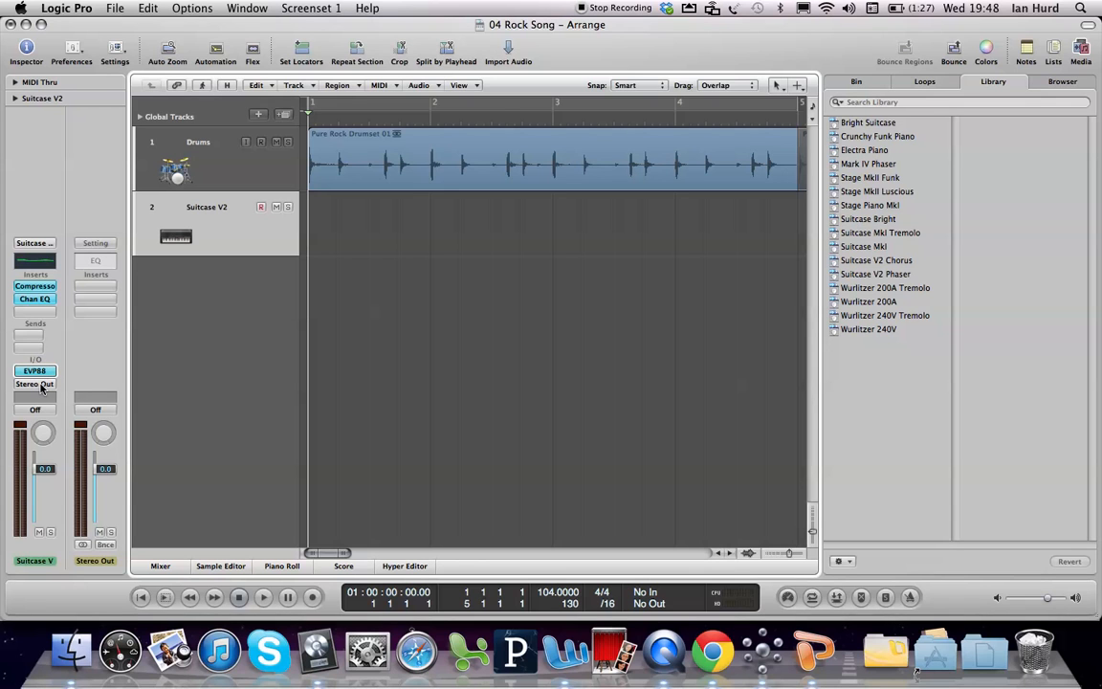
{"action": "left_click", "coordinate": [204, 175]}
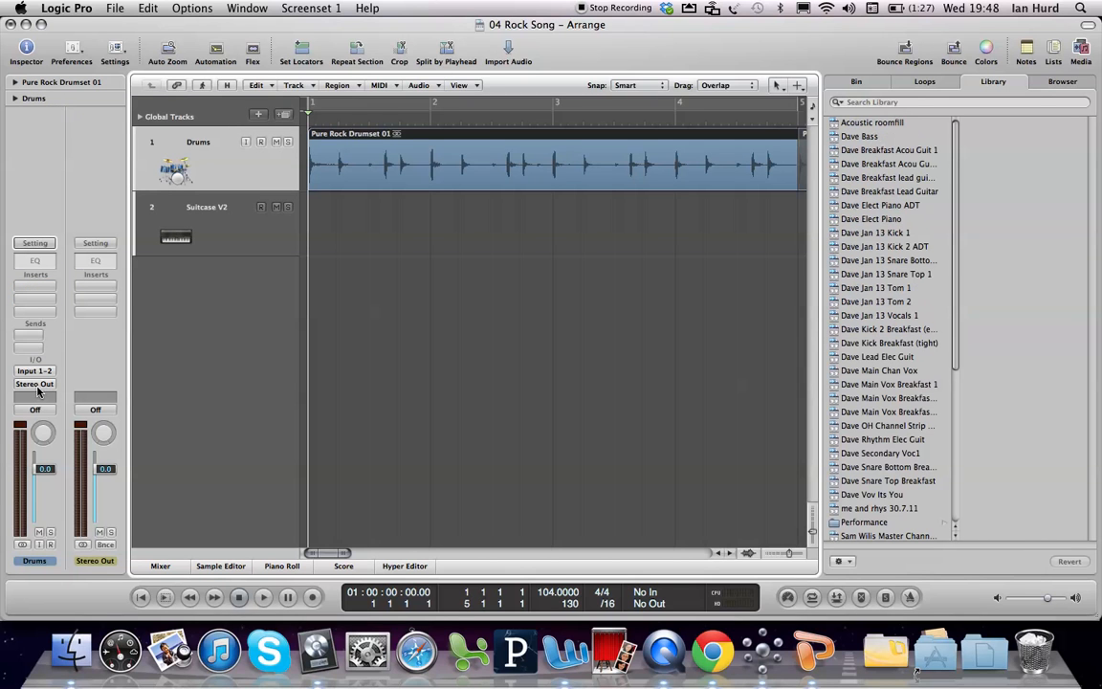
{"action": "left_click", "coordinate": [241, 235]}
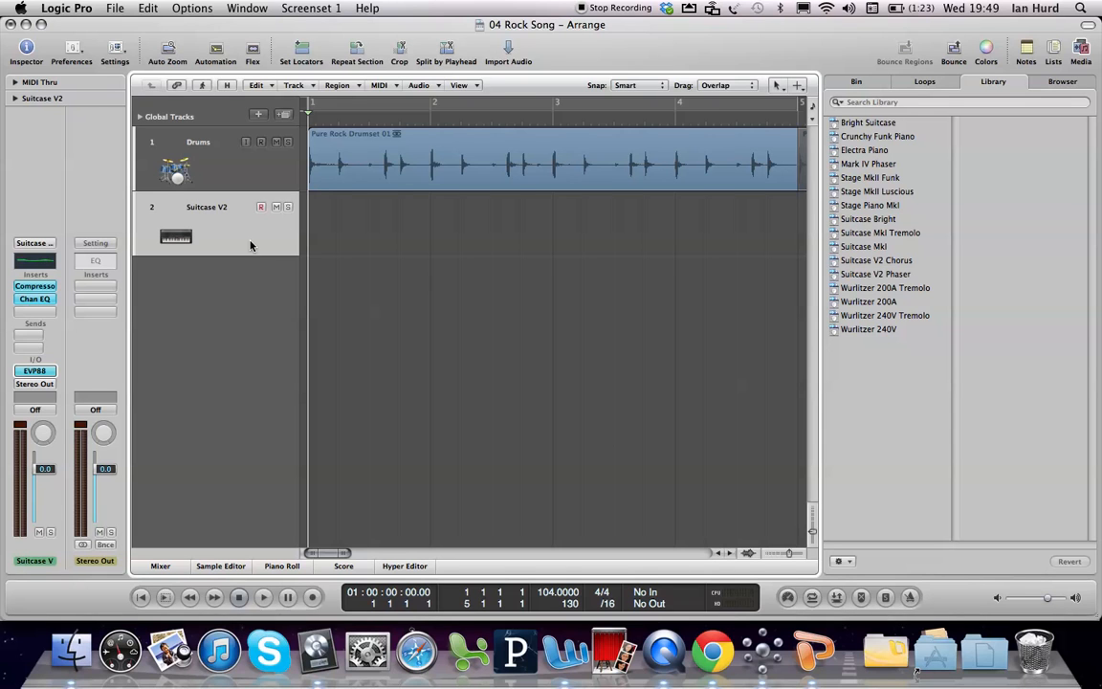
Step: Audition the Suitcase V2 sound by playing C, D minor, E minor and F chords with the on-screen keyboard, and hide the keyboard
{"action": "key", "text": "Caps_Lock"}
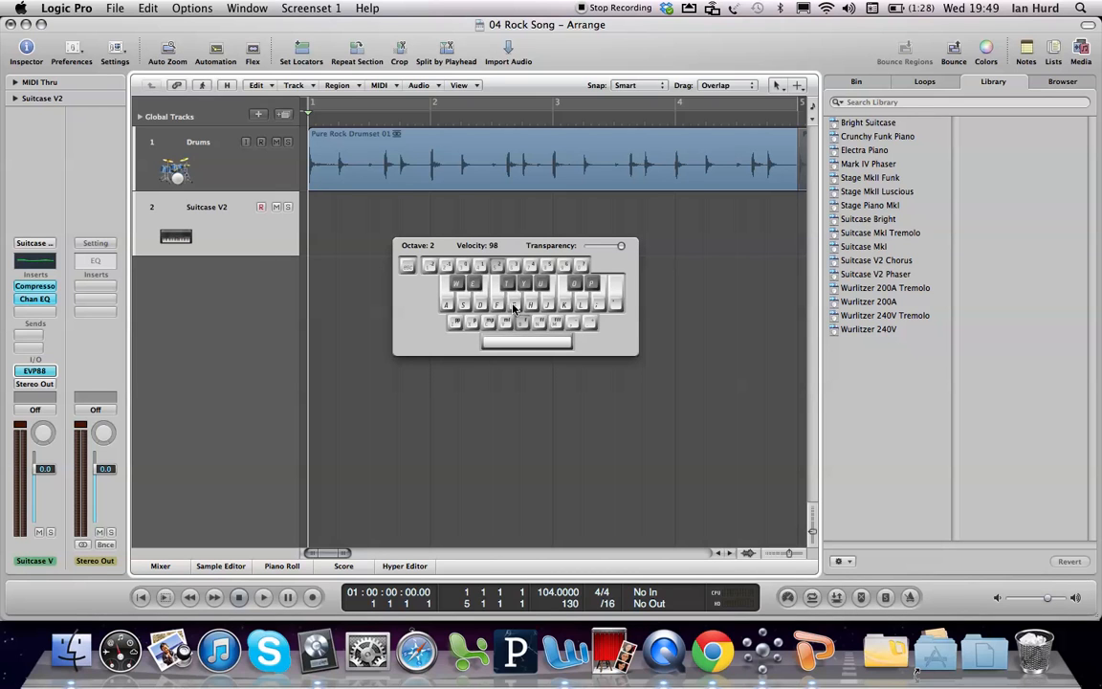
{"action": "key", "text": "a"}
{"action": "key", "text": "d"}
{"action": "key", "text": "g"}
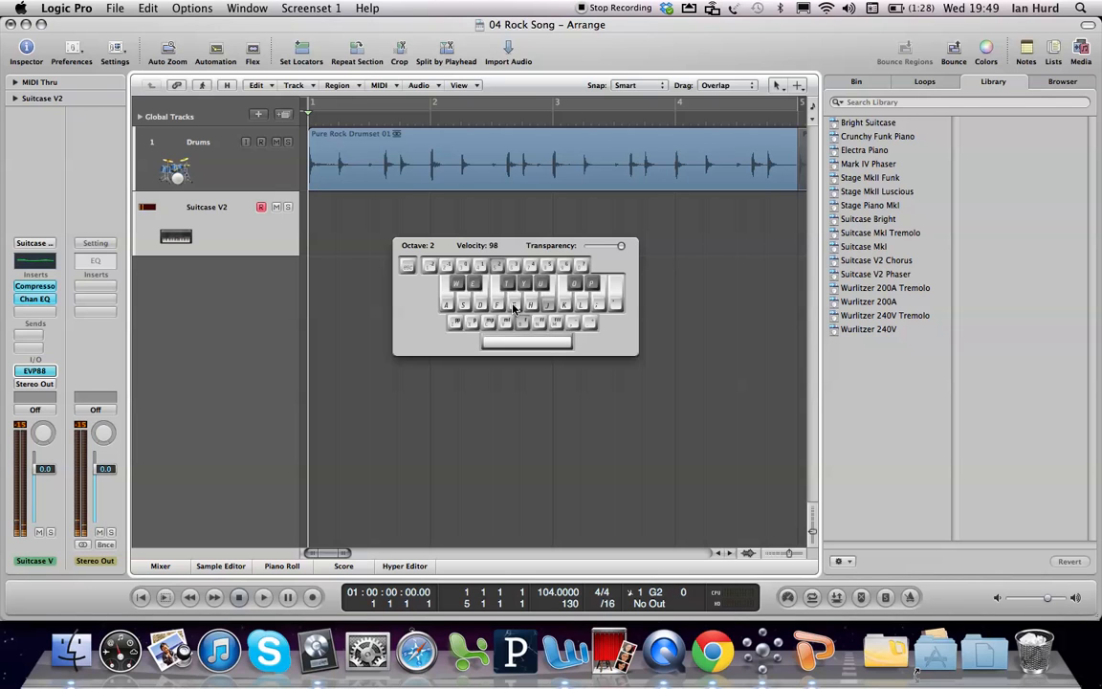
{"action": "key", "text": "j"}
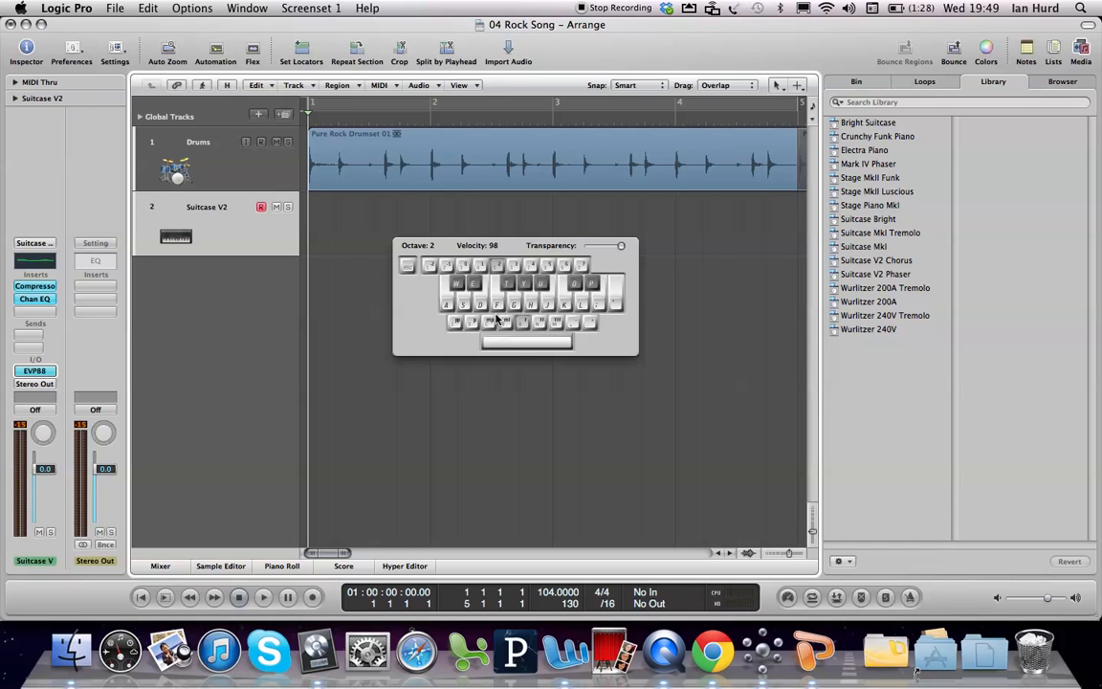
{"action": "key", "text": "s"}
{"action": "key", "text": "f"}
{"action": "key", "text": "h"}
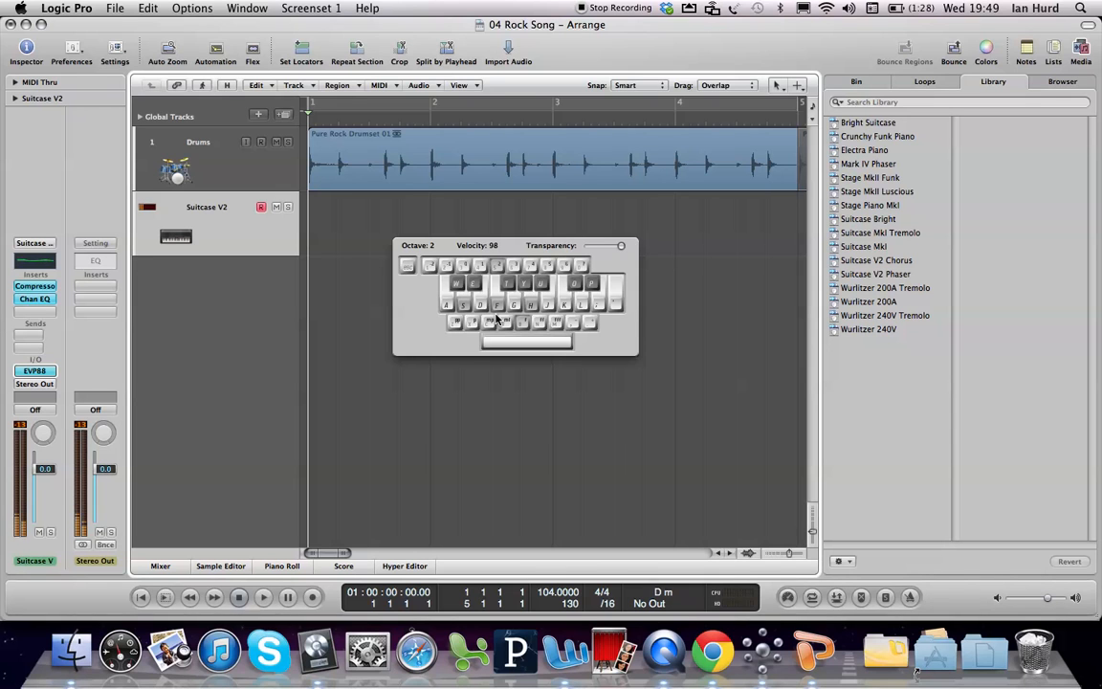
{"action": "key", "text": "d"}
{"action": "key", "text": "g"}
{"action": "key", "text": "j"}
{"action": "key", "text": "f"}
{"action": "key", "text": "h"}
{"action": "key", "text": "k"}
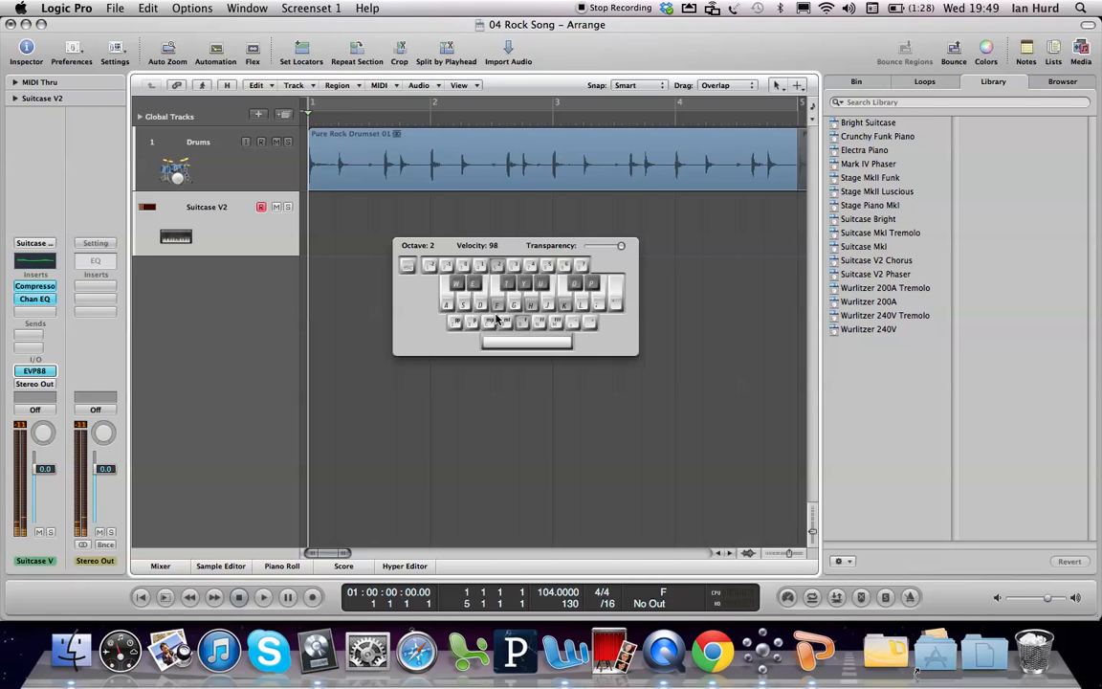
{"action": "key", "text": "f"}
{"action": "key", "text": "h"}
{"action": "key", "text": "k"}
{"action": "key", "text": "f"}
{"action": "key", "text": "h"}
{"action": "key", "text": "k"}
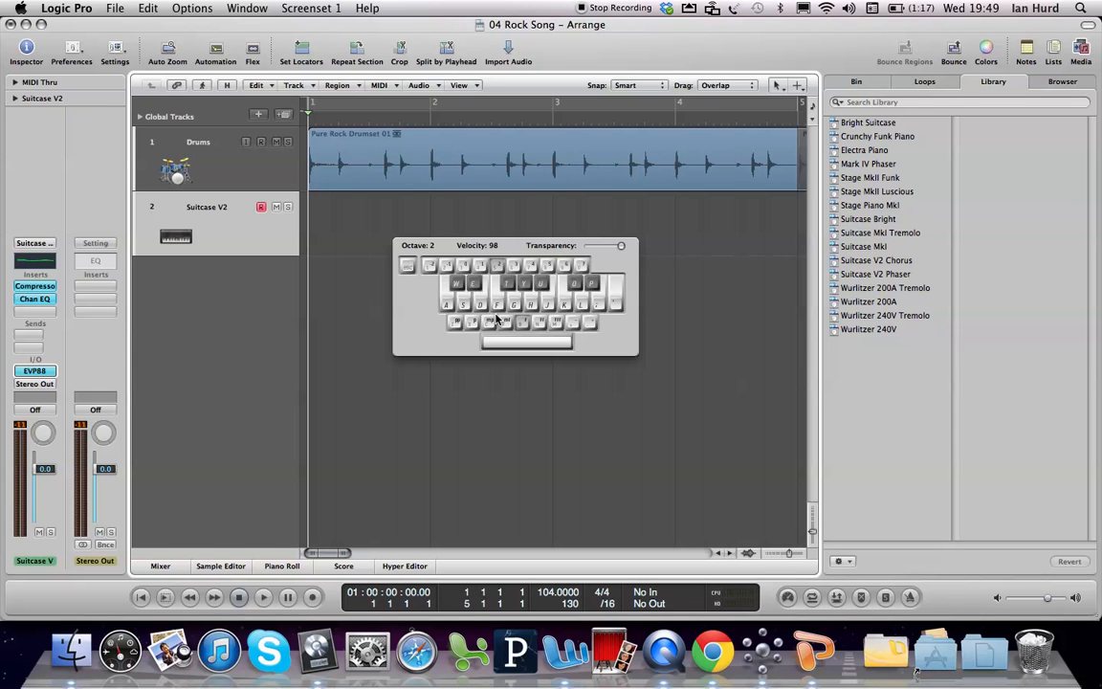
{"action": "key", "text": "super+k"}
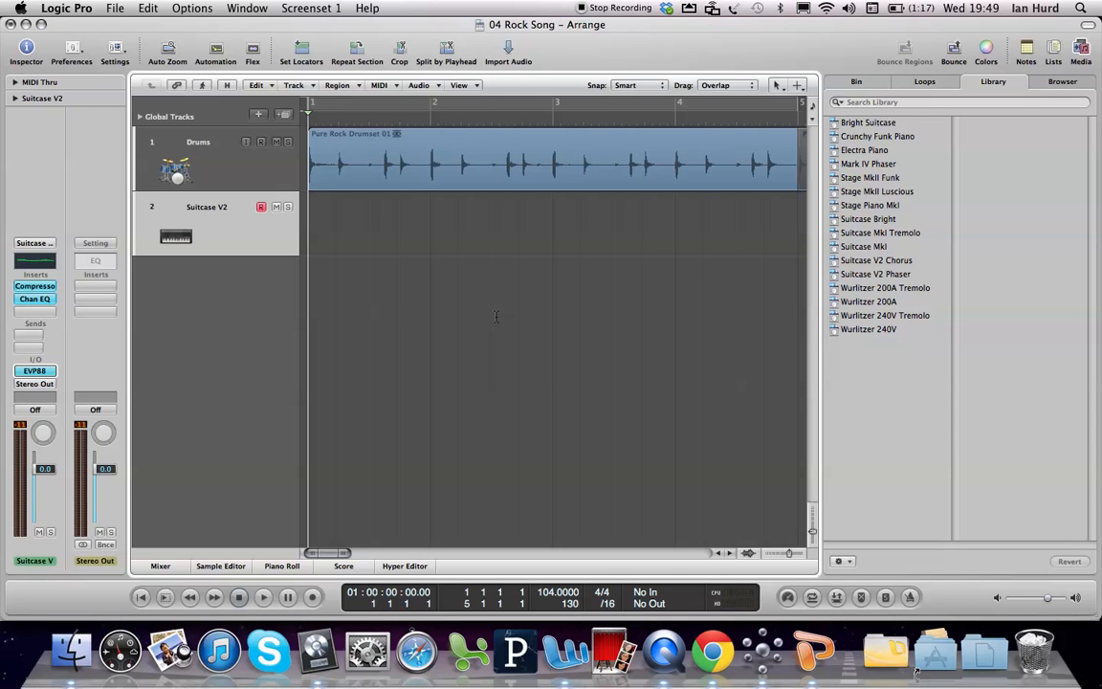
Step: Open the Piano Roll editor beneath the arrangement and enlarge it to just below the Suitcase V2 track
{"action": "key", "text": "p"}
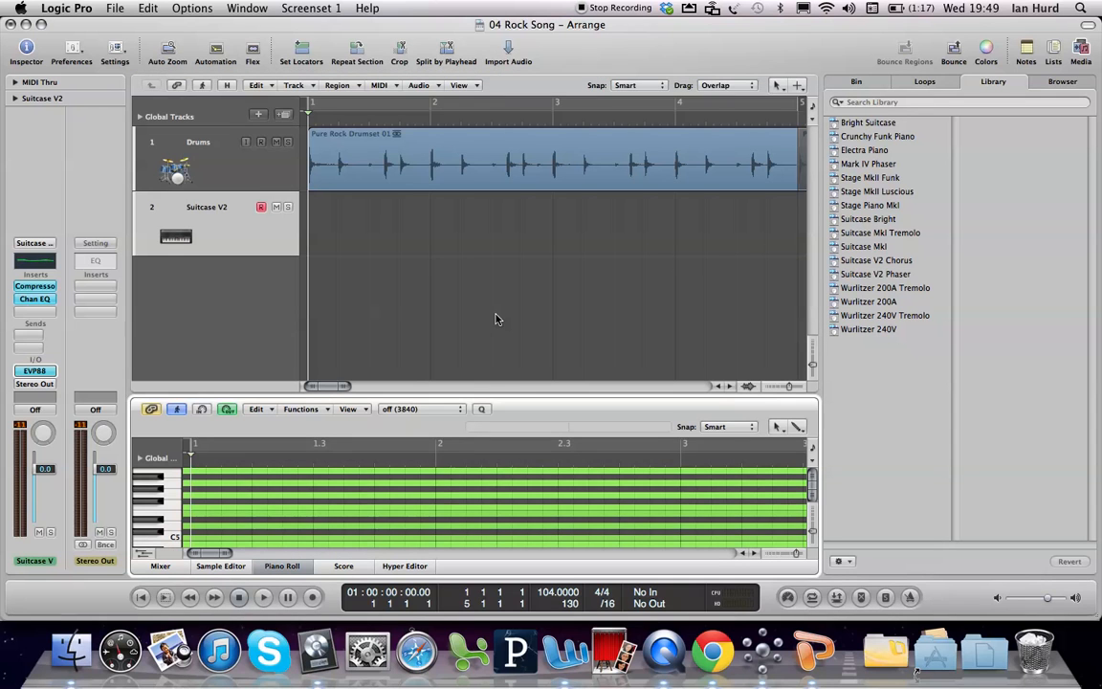
{"action": "left_click", "coordinate": [504, 362]}
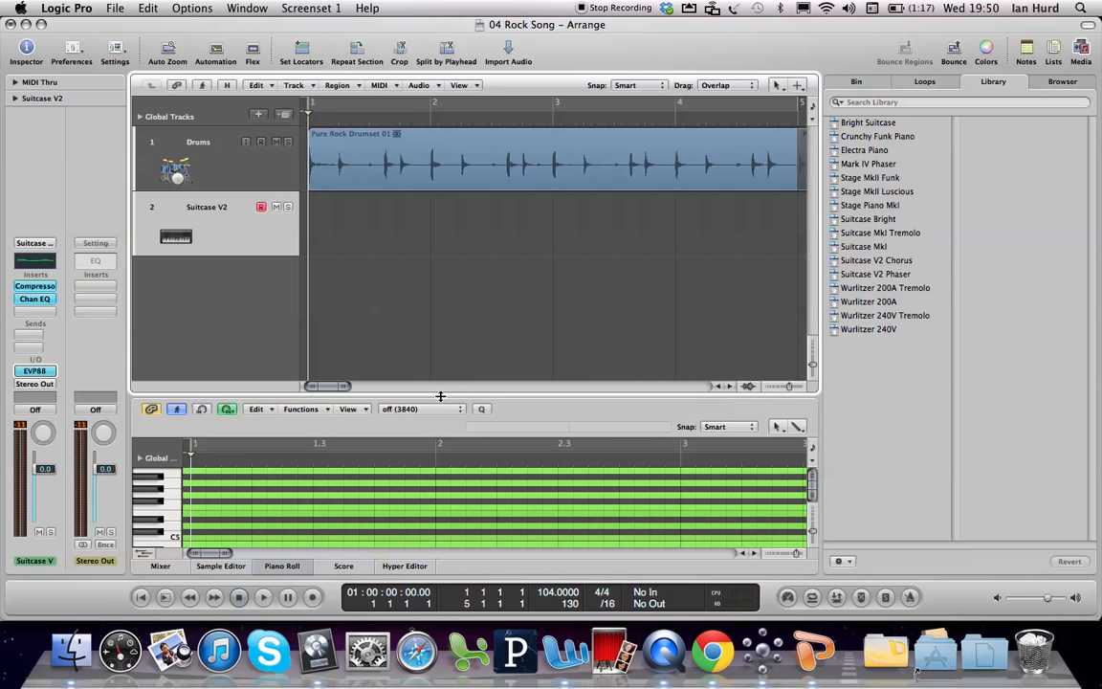
{"action": "left_click_drag", "start_coordinate": [440, 393], "coordinate": [437, 272]}
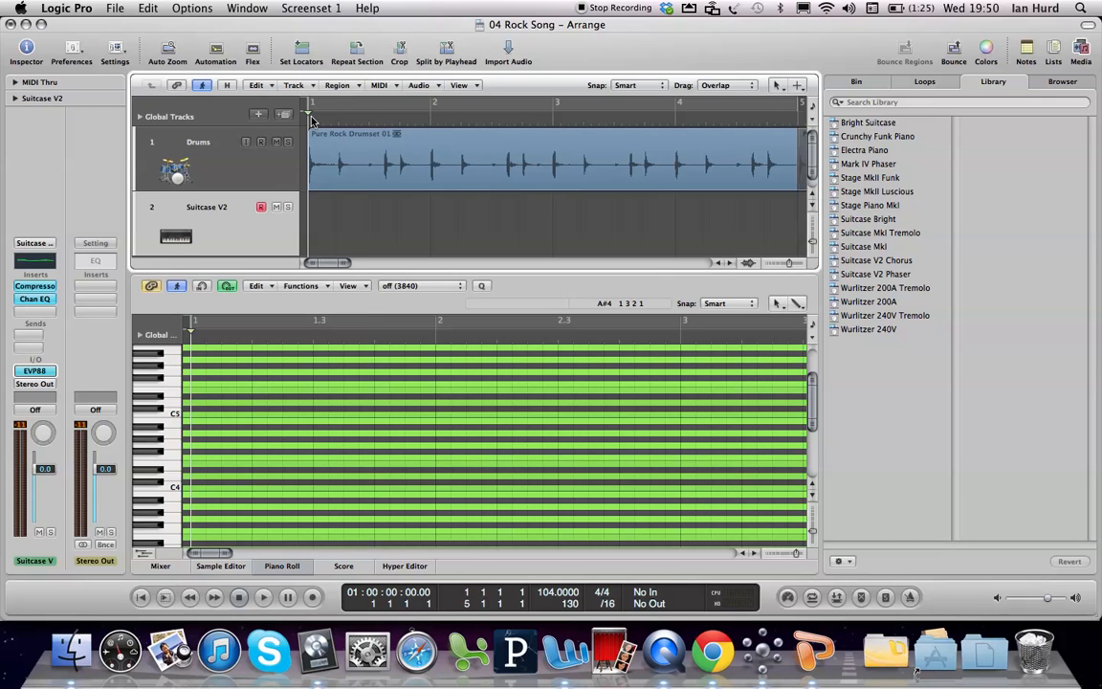
Step: Set the project's recording count-in to 2 Bars
{"action": "right_click", "coordinate": [315, 597]}
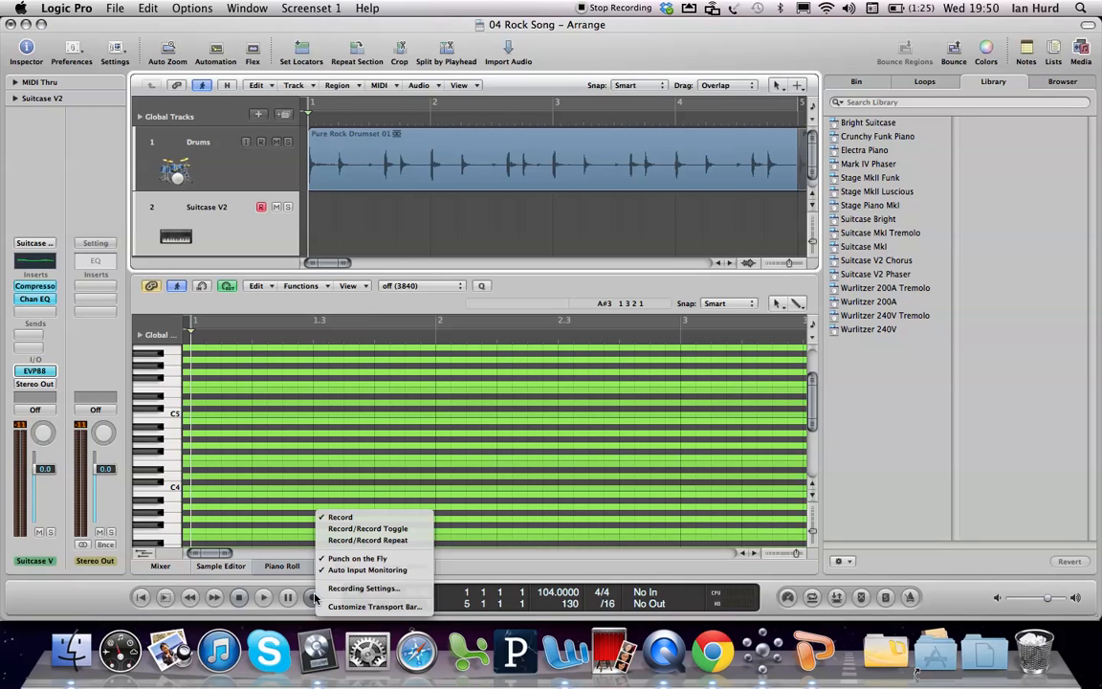
{"action": "left_click", "coordinate": [349, 588]}
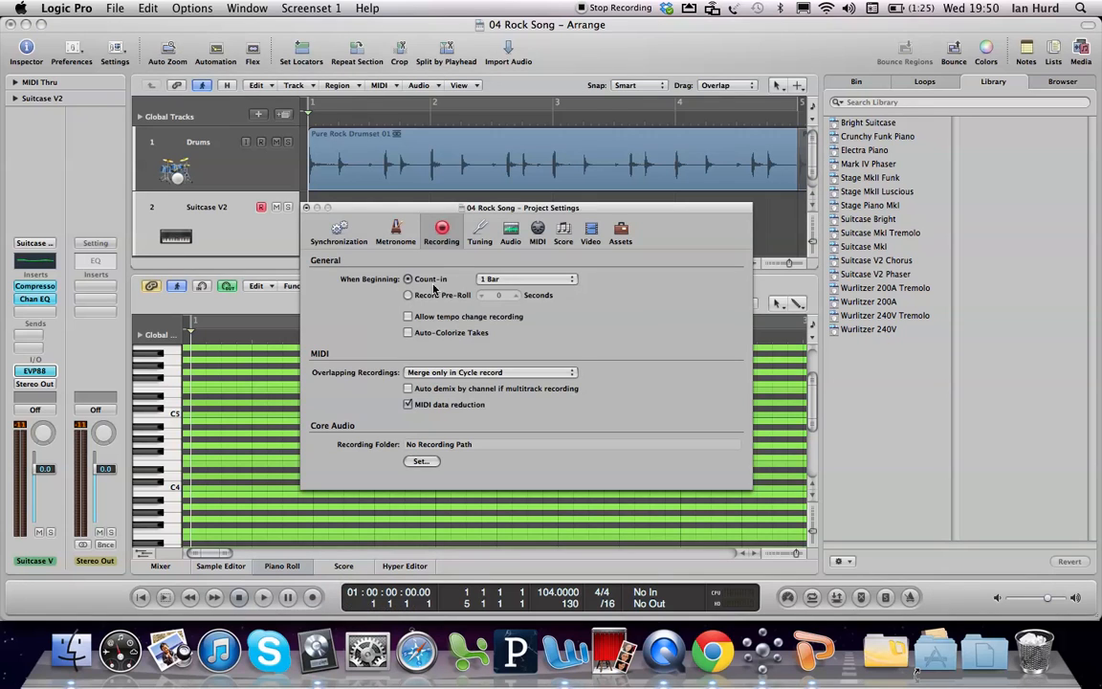
{"action": "left_click", "coordinate": [521, 280]}
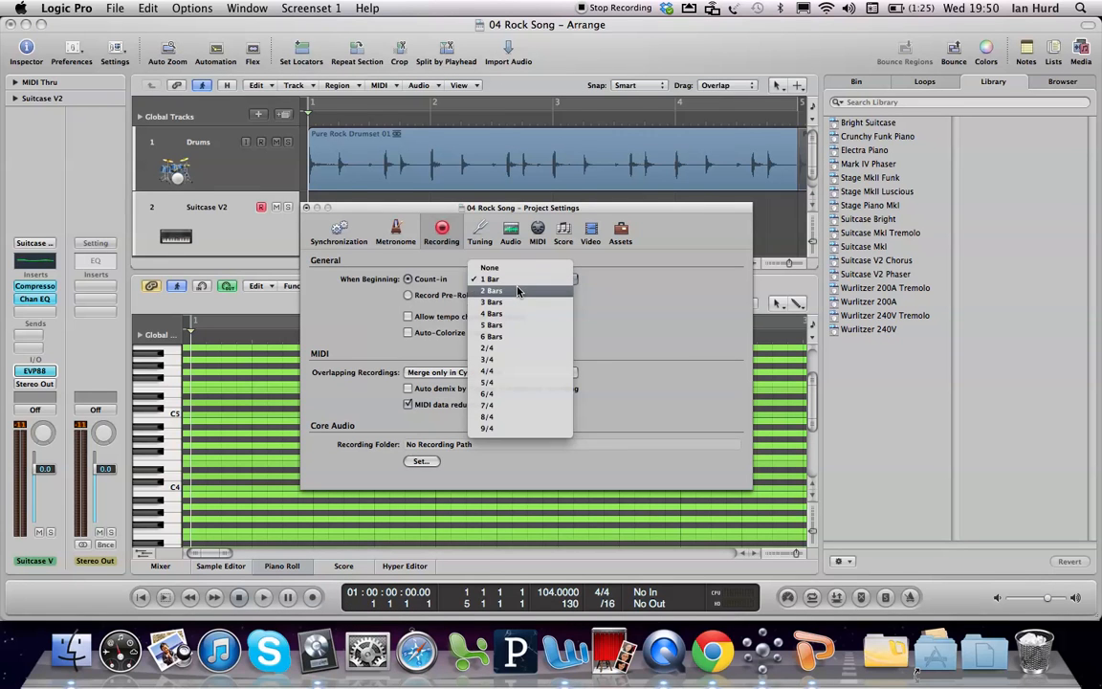
{"action": "left_click", "coordinate": [517, 290]}
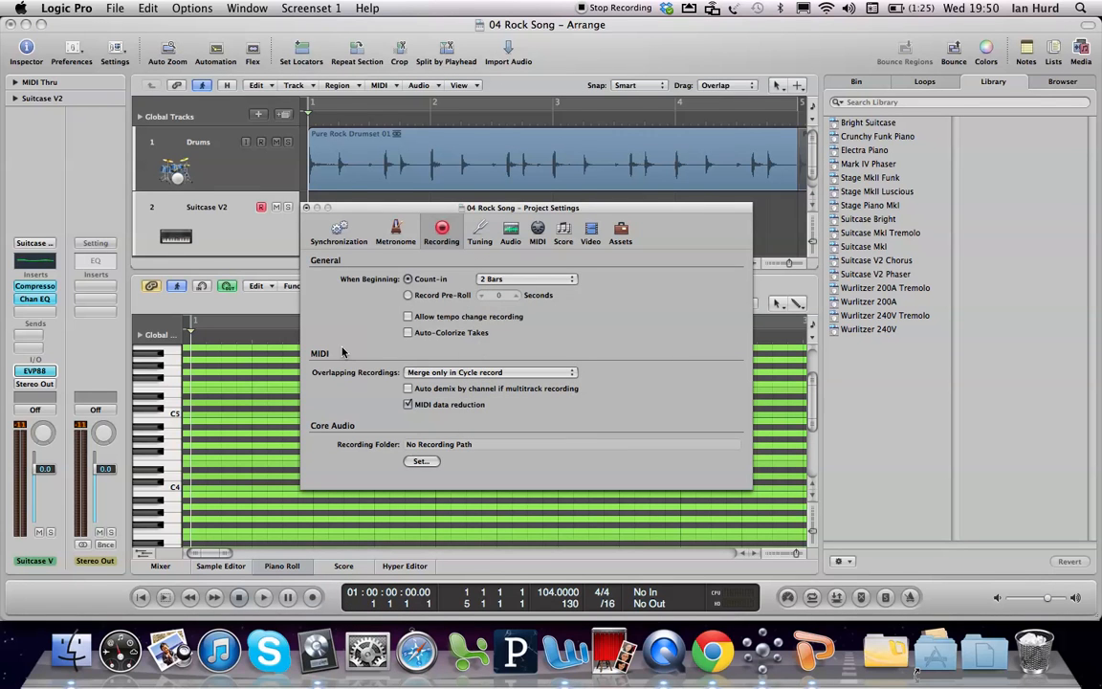
Step: Keep the metronome enabled for recording but restrict it to the count-in only, and close the project settings
{"action": "left_click", "coordinate": [396, 230]}
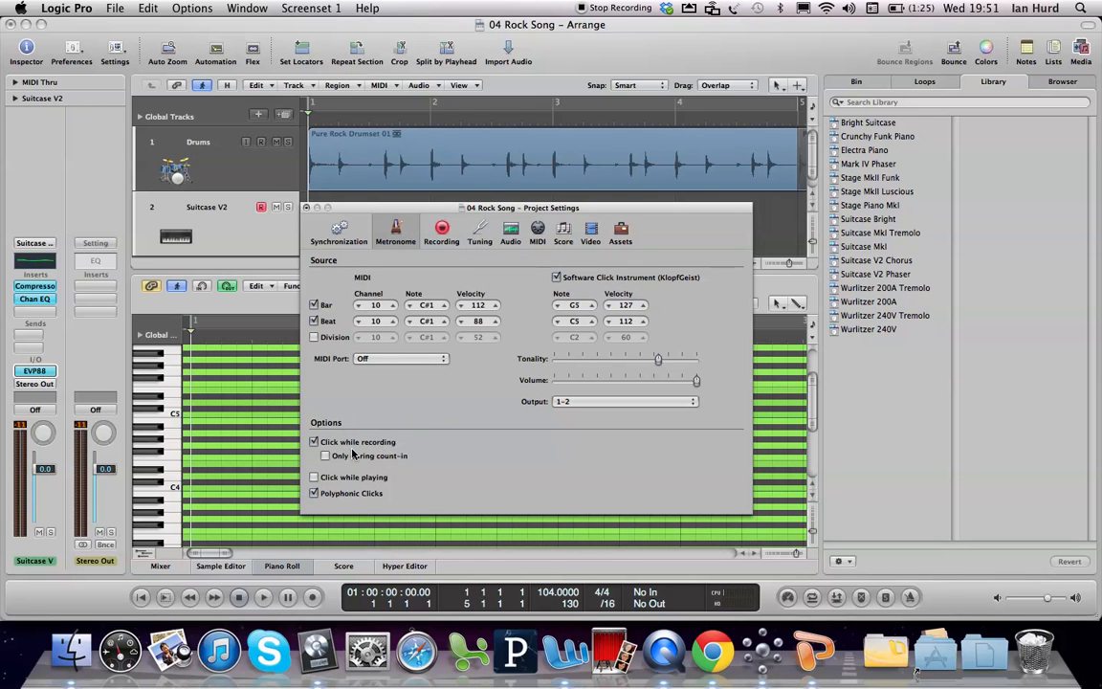
{"action": "left_click", "coordinate": [314, 441]}
{"action": "left_click", "coordinate": [314, 442]}
{"action": "left_click", "coordinate": [325, 456]}
{"action": "left_click", "coordinate": [307, 208]}
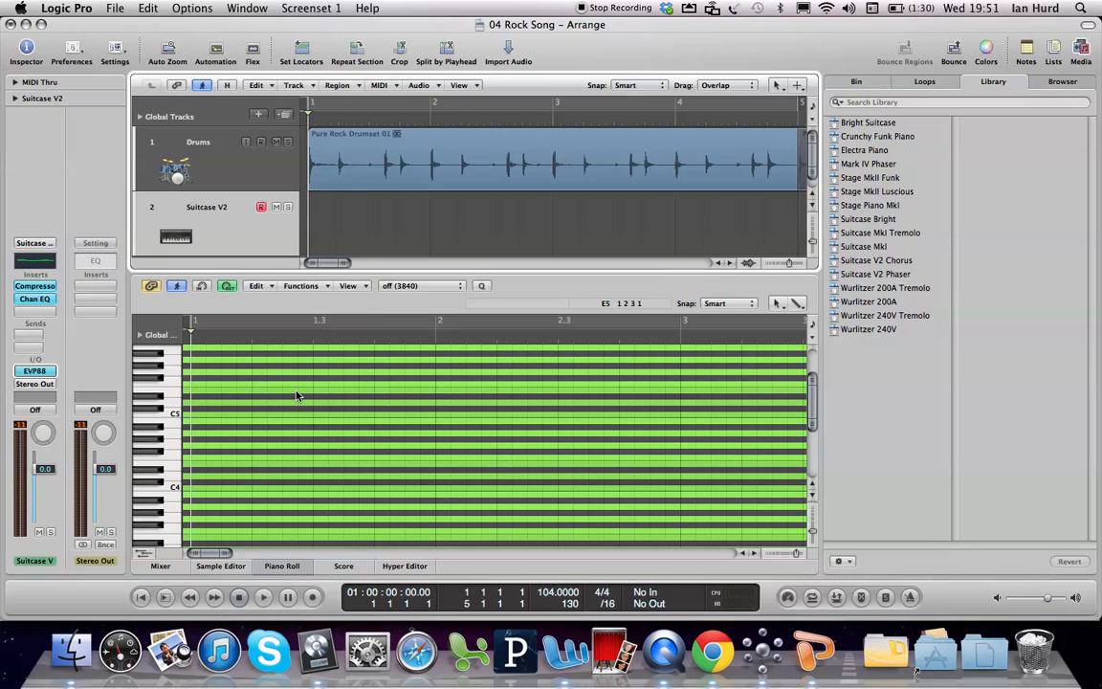
Step: Record the melody E G B A F E F A D F G E F D in octave 2 on Suitcase V2, bars 1–7
{"action": "key", "text": "r"}
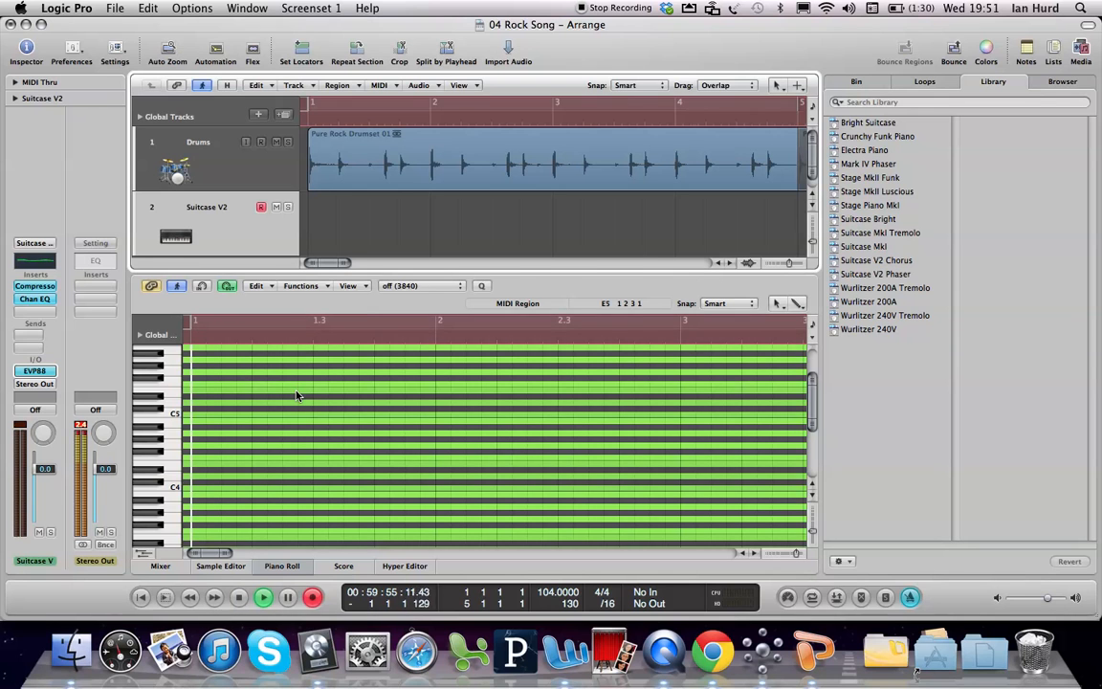
{"action": "key", "text": "Caps_Lock"}
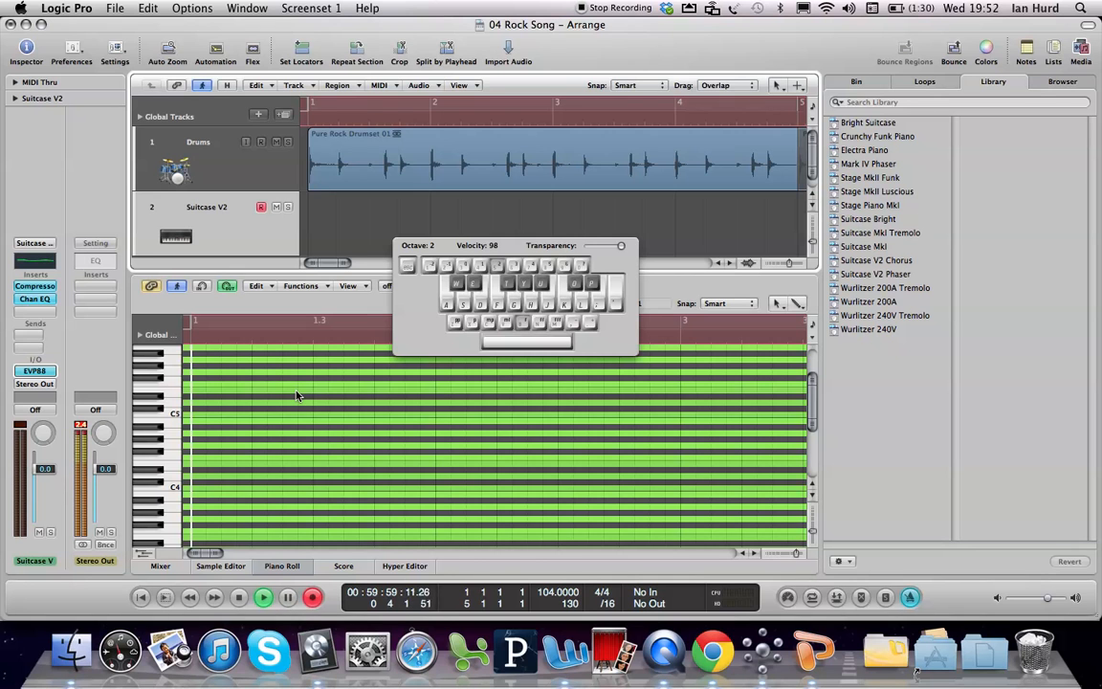
{"action": "key", "text": "d"}
{"action": "key", "text": "g"}
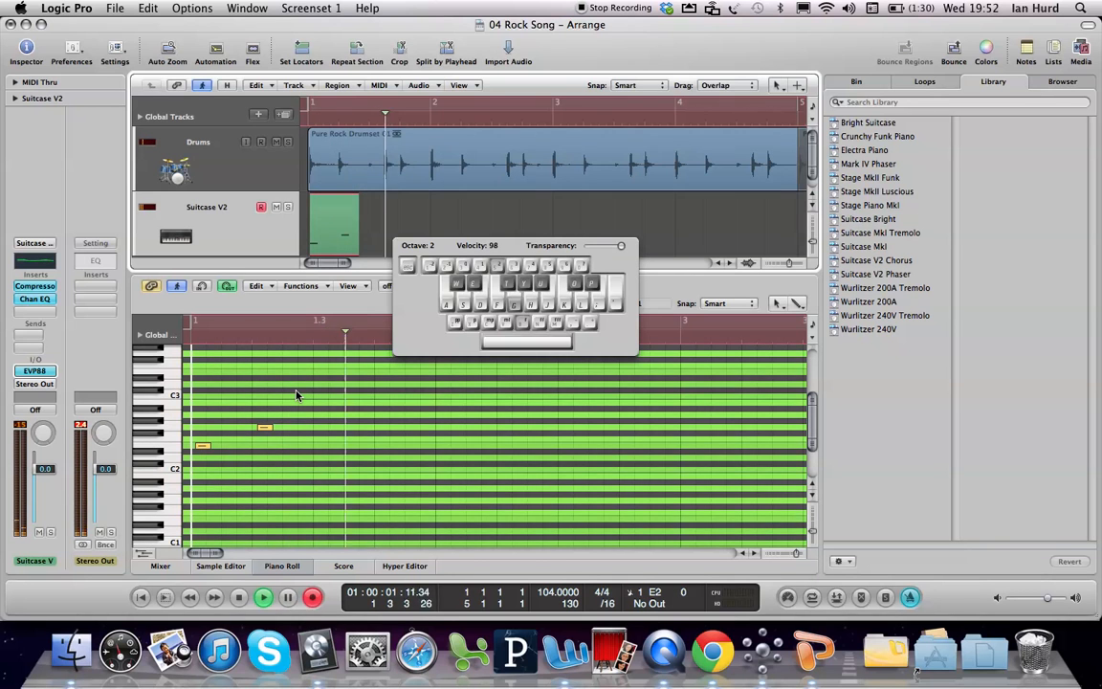
{"action": "key", "text": "j"}
{"action": "key", "text": "h"}
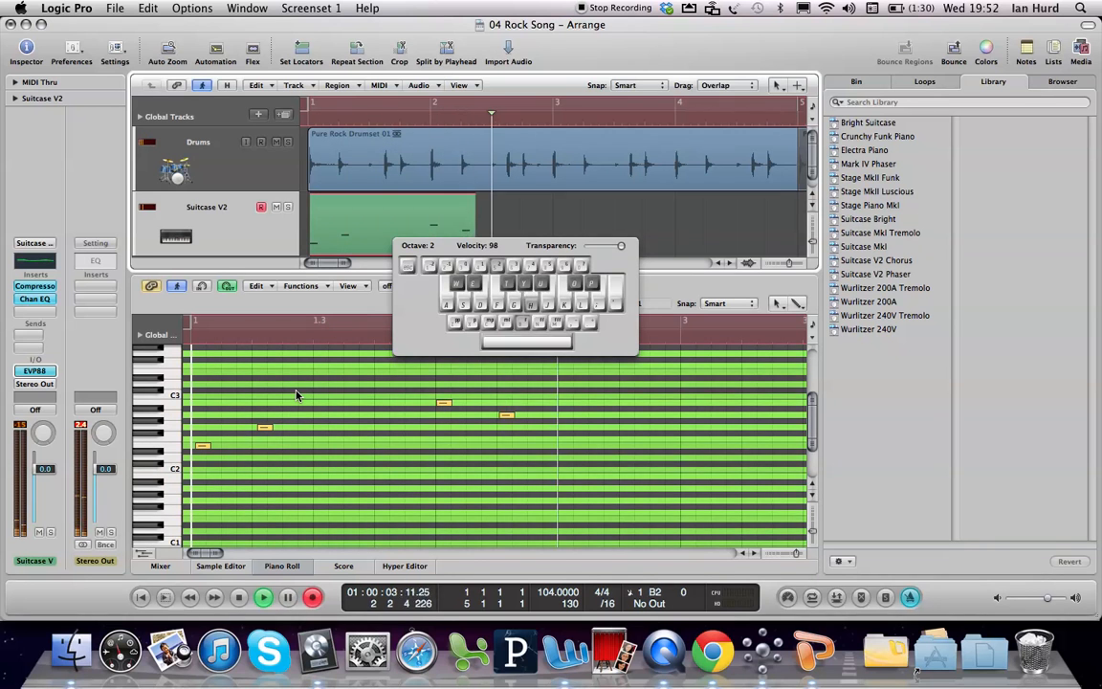
{"action": "key", "text": "f"}
{"action": "key", "text": "d"}
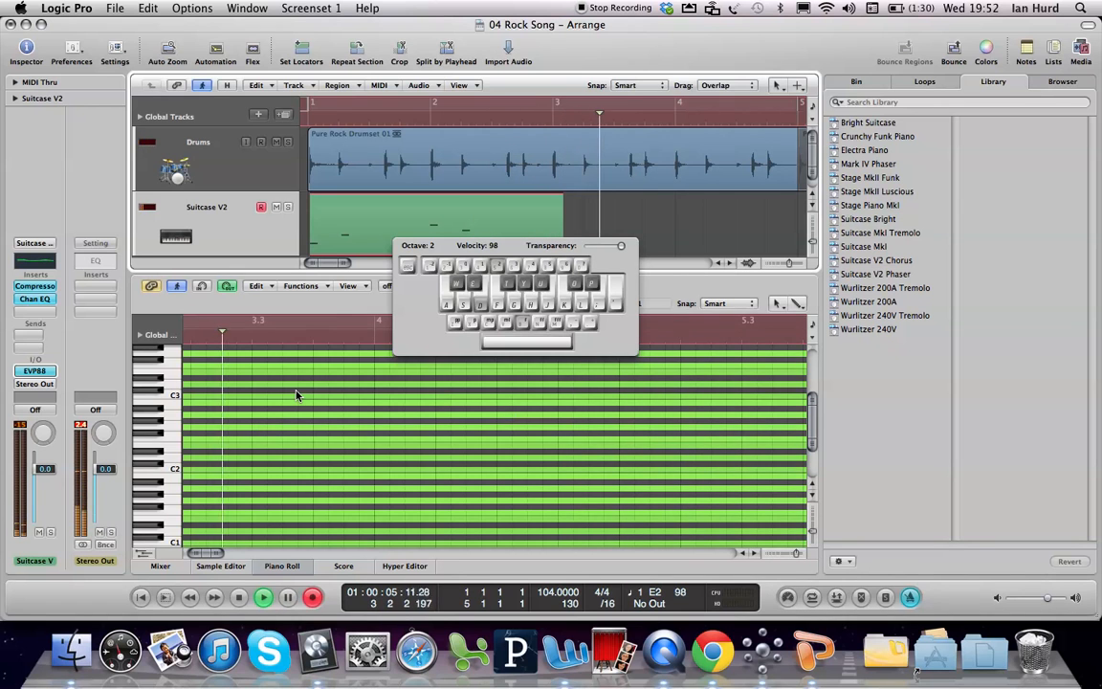
{"action": "key", "text": "f"}
{"action": "key", "text": "h"}
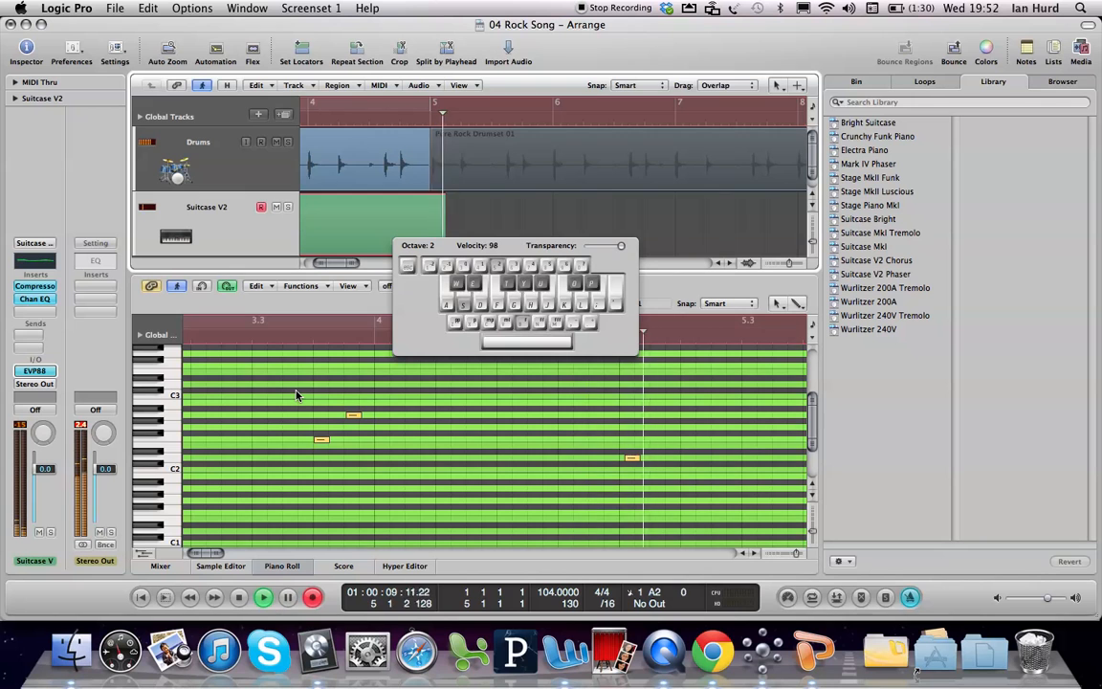
{"action": "key", "text": "f"}
{"action": "key", "text": "g"}
{"action": "key", "text": "d"}
{"action": "key", "text": "f"}
{"action": "key", "text": "s"}
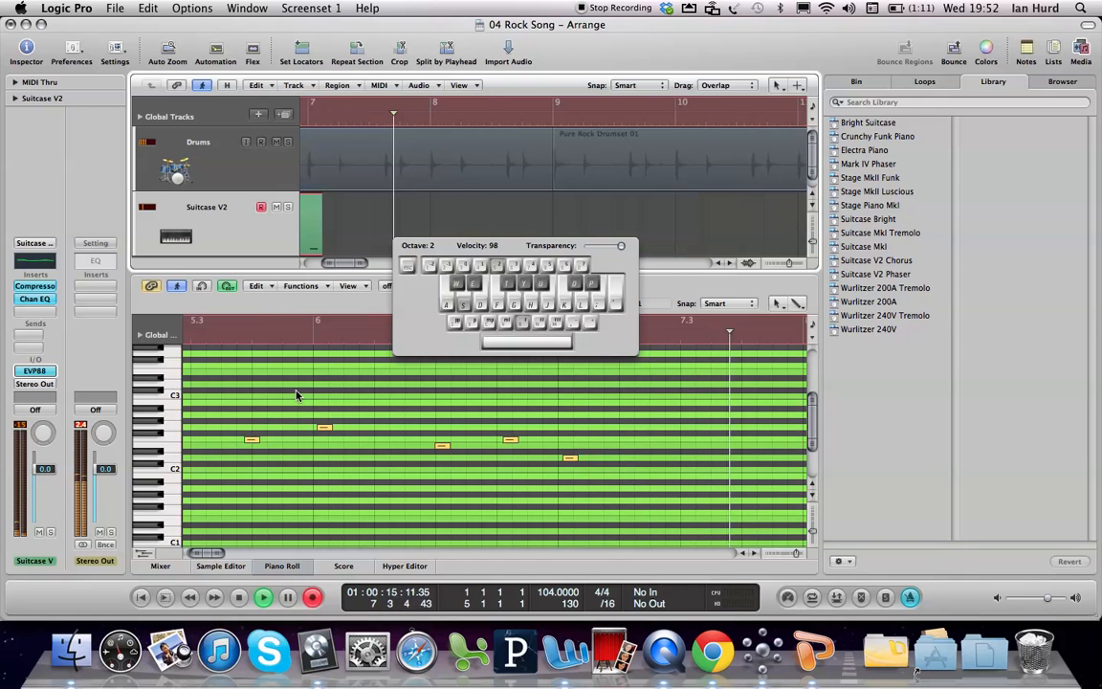
{"action": "key", "text": "space"}
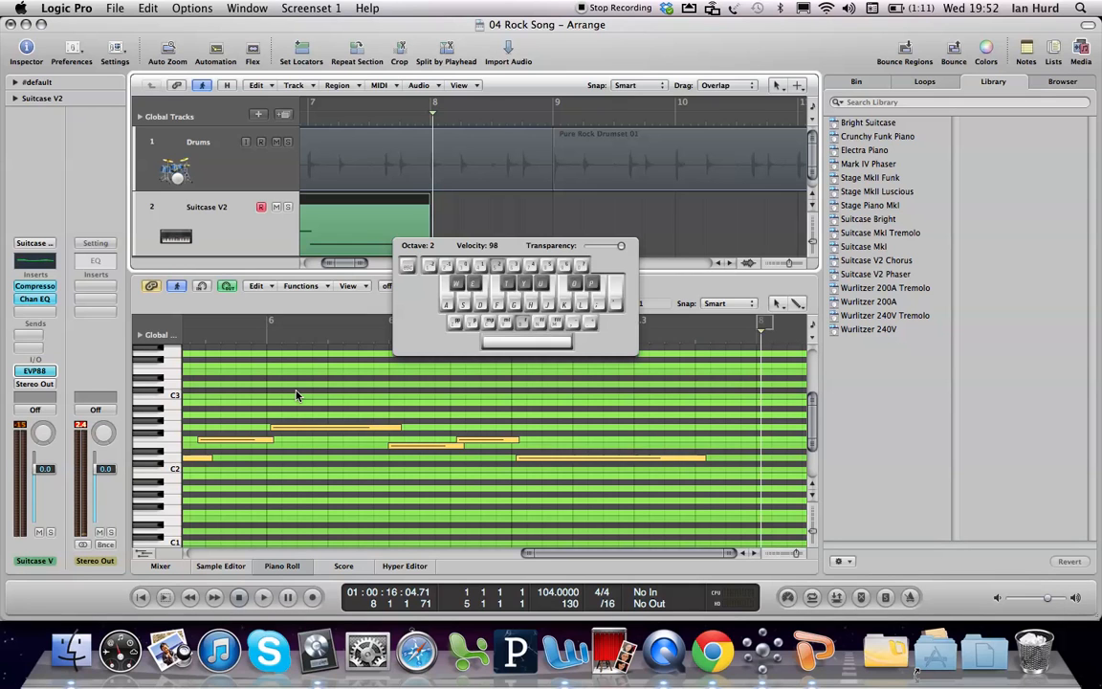
{"action": "key", "text": "Caps_Lock"}
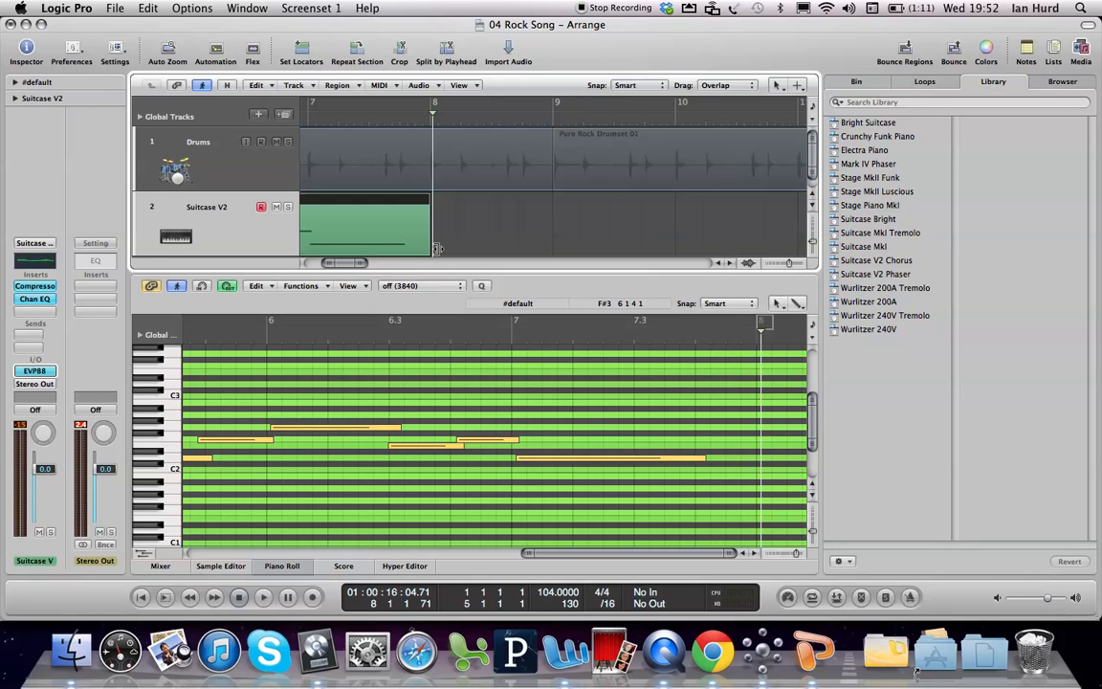
Step: Fit the recorded Suitcase V2 region to the arrangement view and play it back from the start of the song
{"action": "left_click", "coordinate": [503, 241]}
{"action": "left_click", "coordinate": [359, 222]}
{"action": "key", "text": "ctrl+equal"}
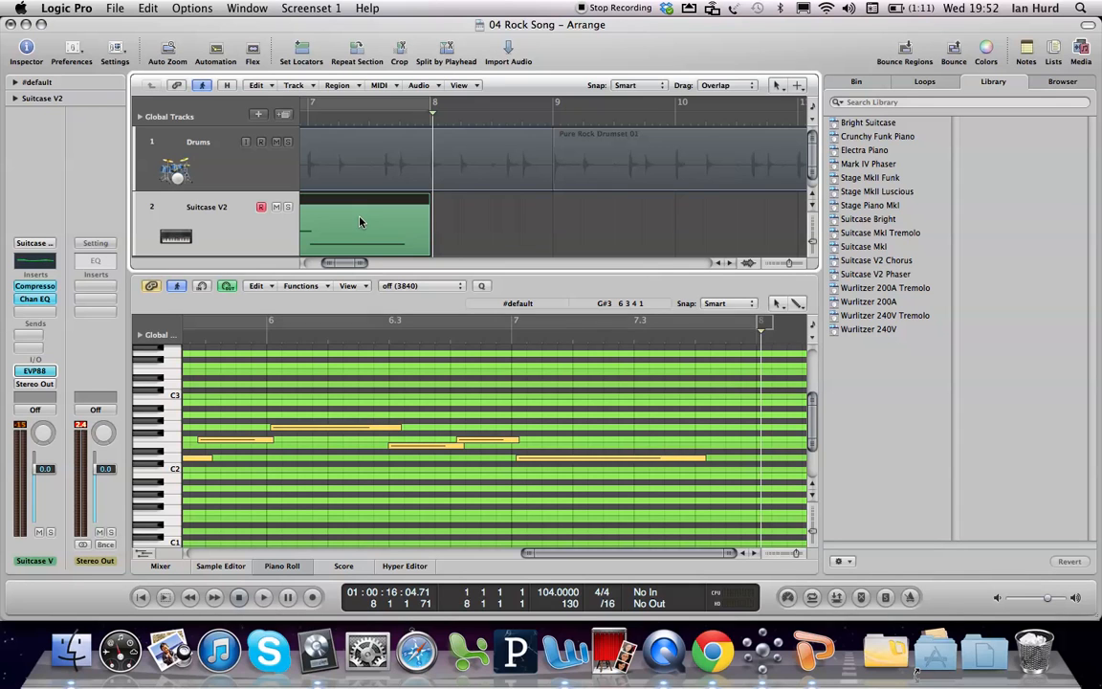
{"action": "key", "text": "z"}
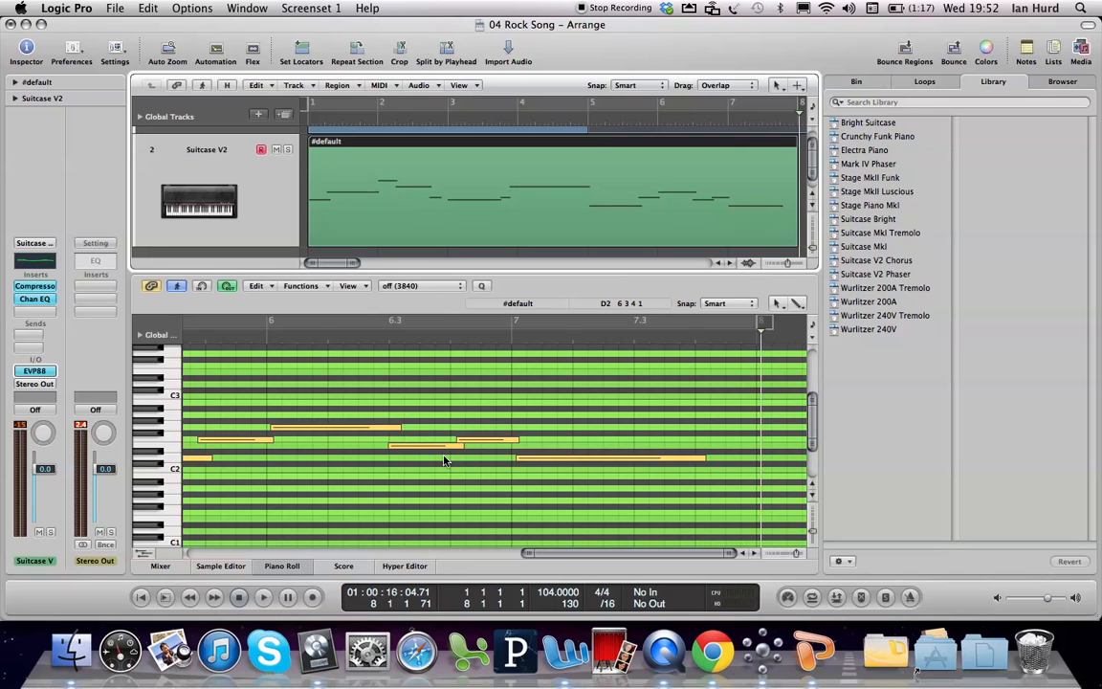
{"action": "key", "text": "Return"}
{"action": "key", "text": "space"}
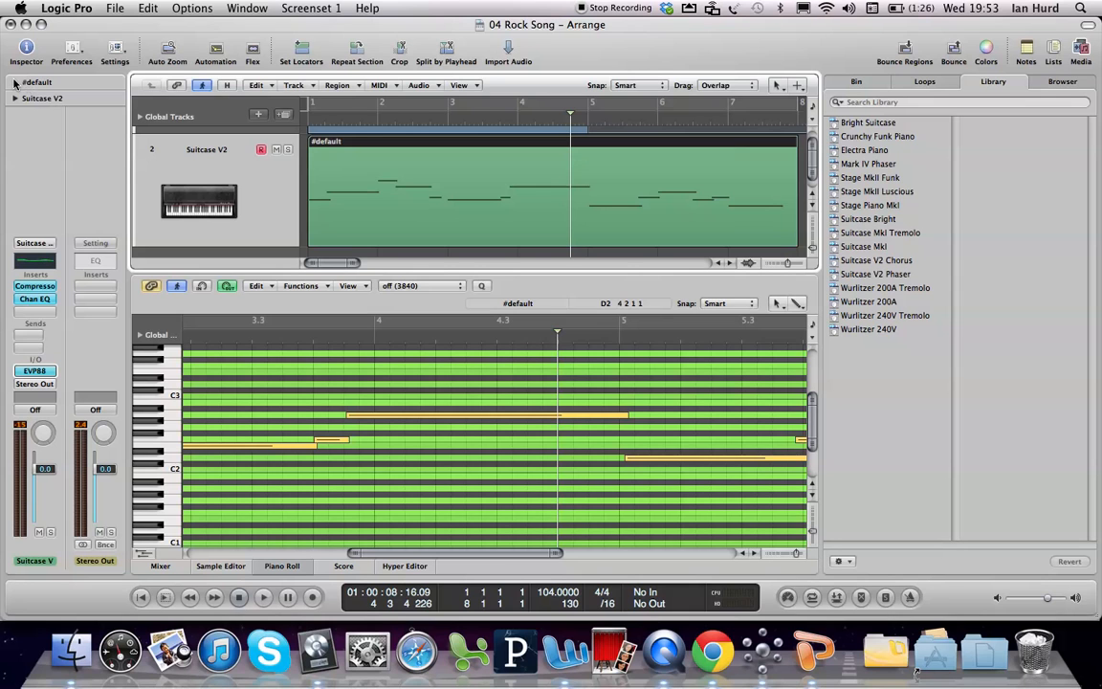
Step: Expand the region parameters, check the quantize choices without changing them, and rename the recorded region Piano
{"action": "left_click", "coordinate": [15, 82]}
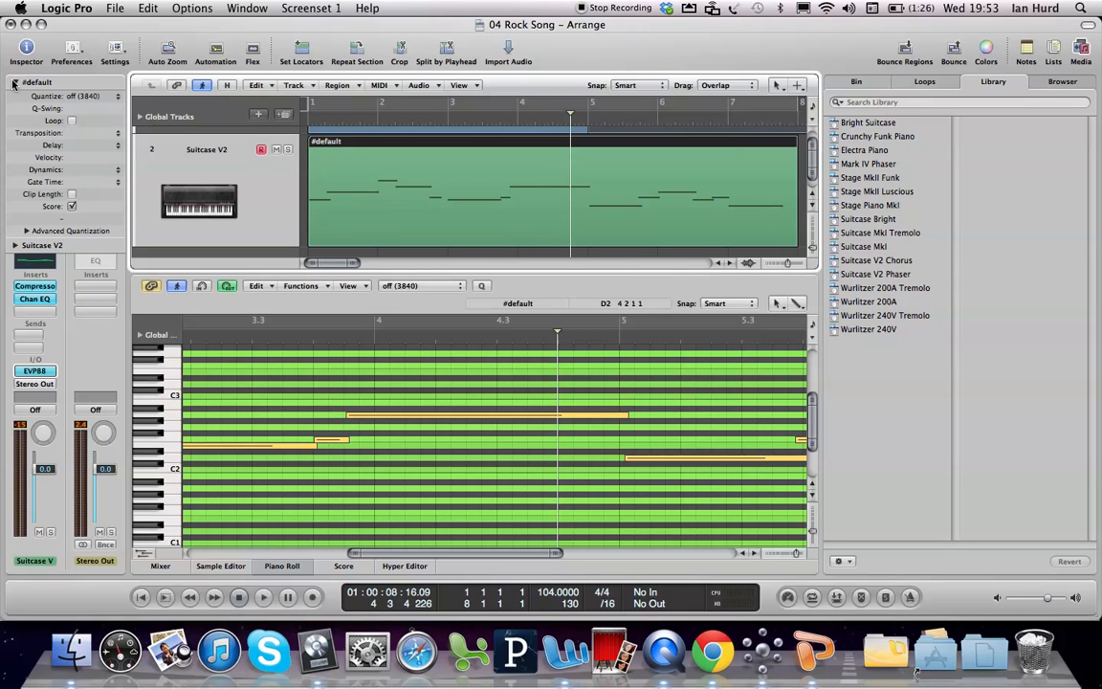
{"action": "left_click", "coordinate": [83, 96]}
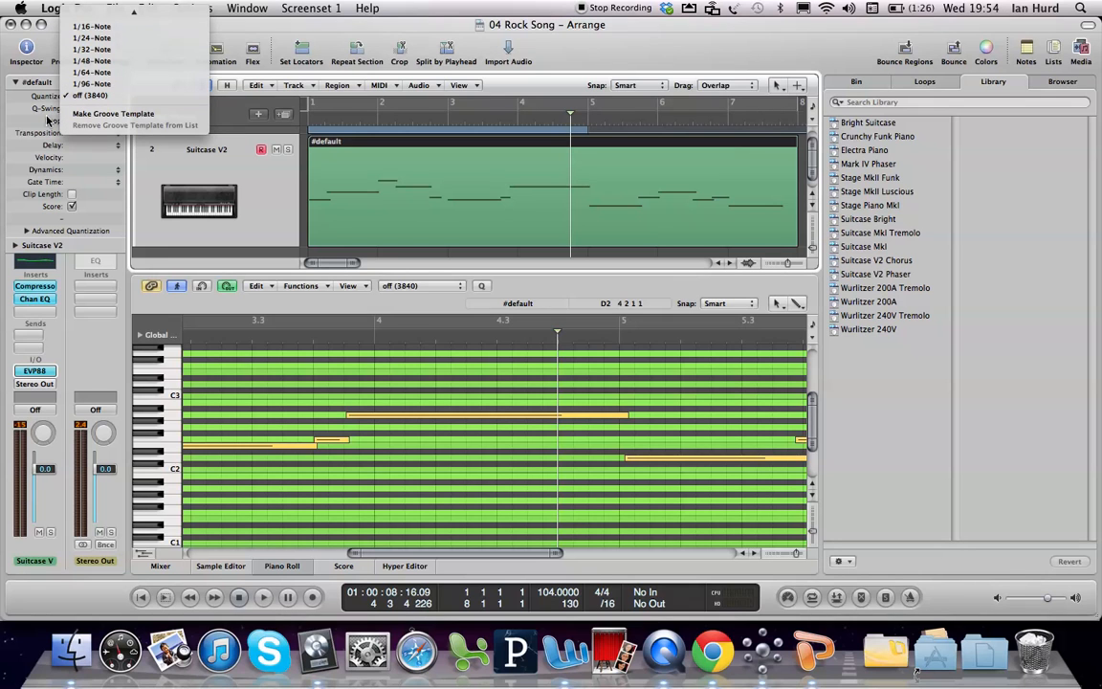
{"action": "left_click", "coordinate": [42, 107]}
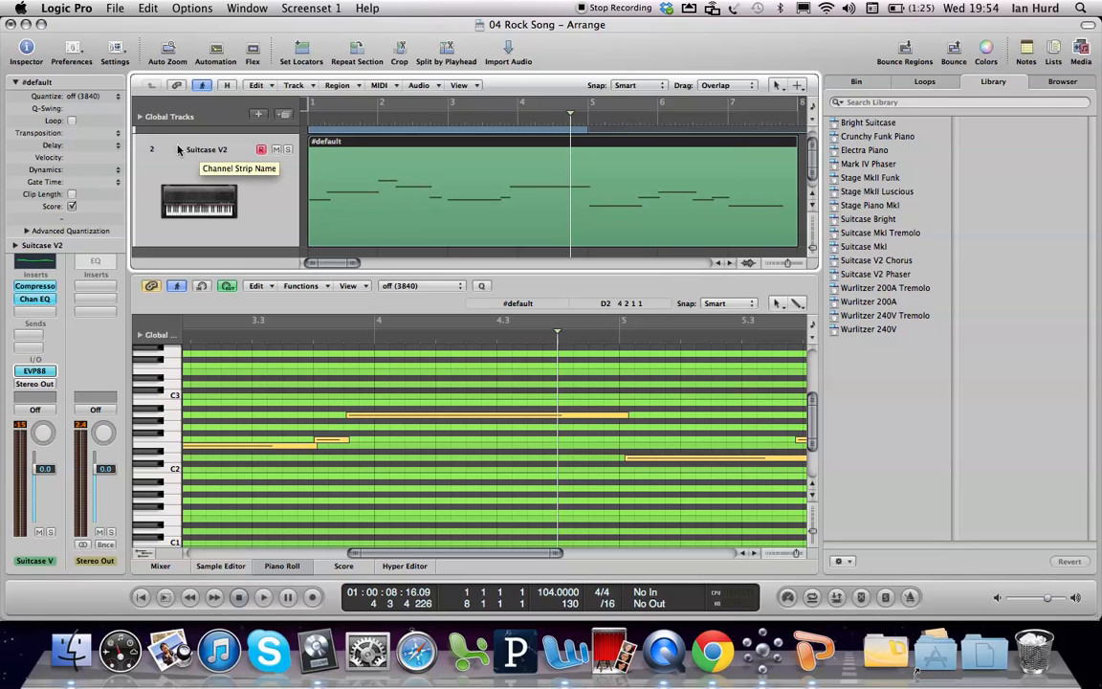
{"action": "double_click", "coordinate": [41, 84]}
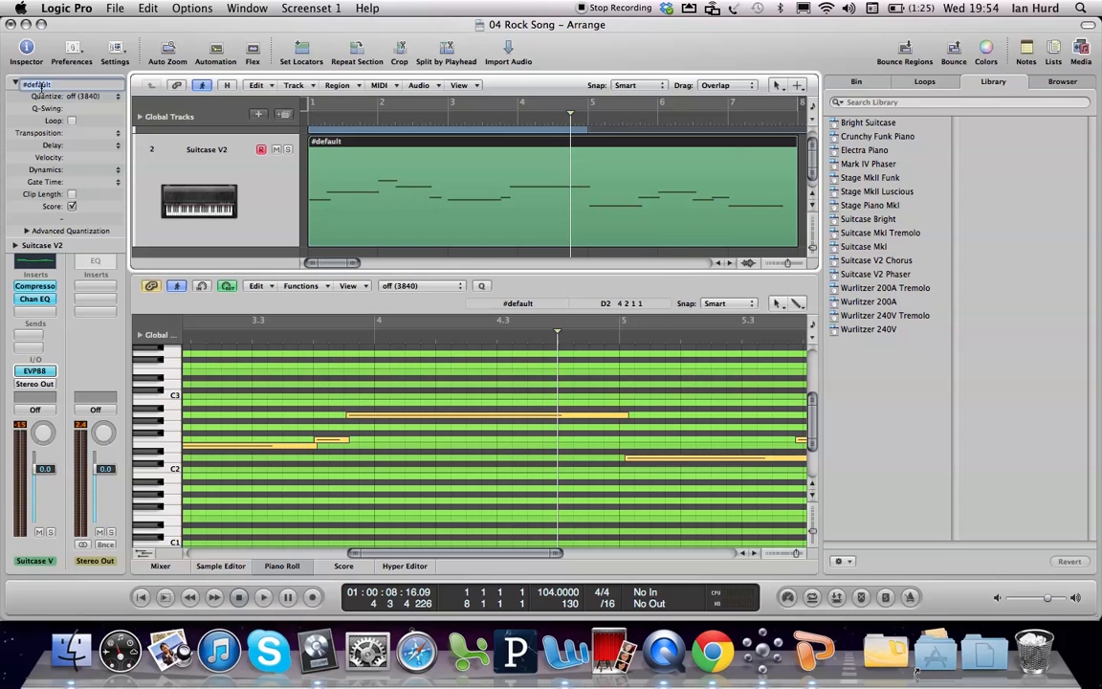
{"action": "type", "text": "Piano"}
{"action": "key", "text": "Return"}
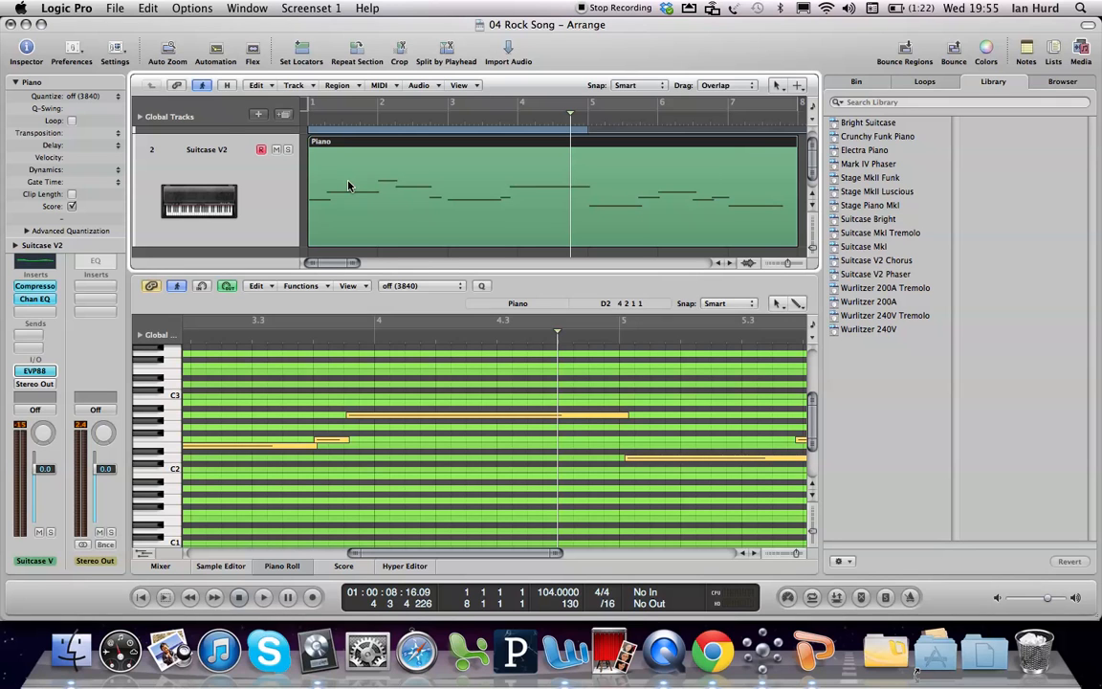
Step: Quantize the Piano region to 1/8-Note, switching quantization off and back to 1/8-Note to compare the note positions
{"action": "left_click", "coordinate": [89, 96]}
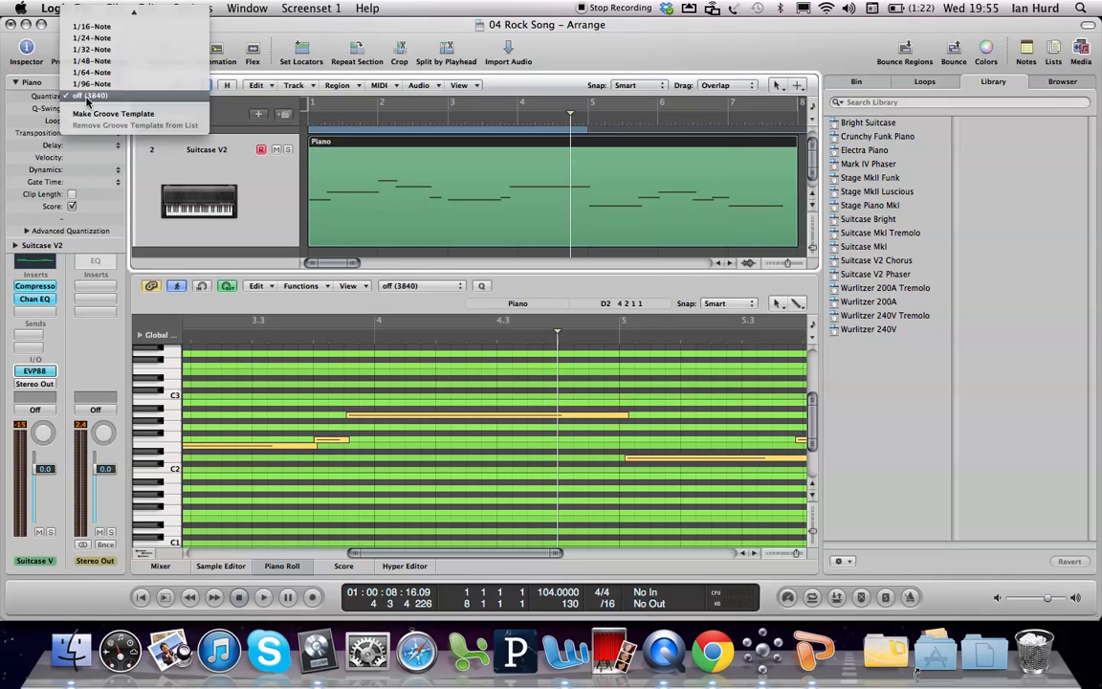
{"action": "mouse_move", "coordinate": [109, 12]}
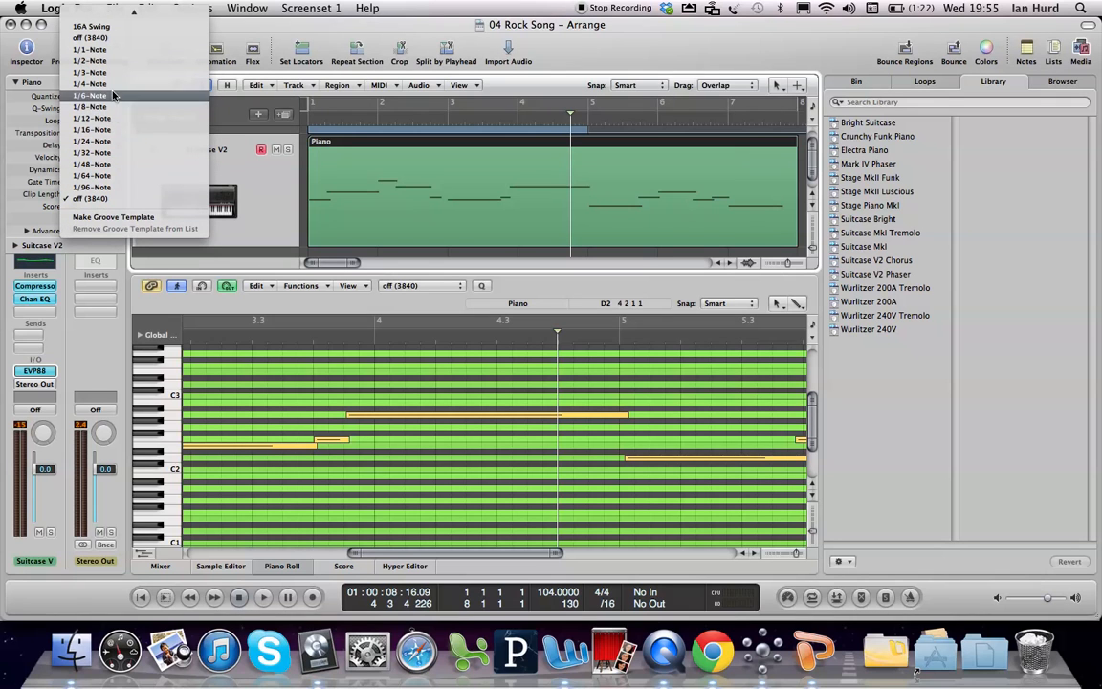
{"action": "left_click", "coordinate": [103, 108]}
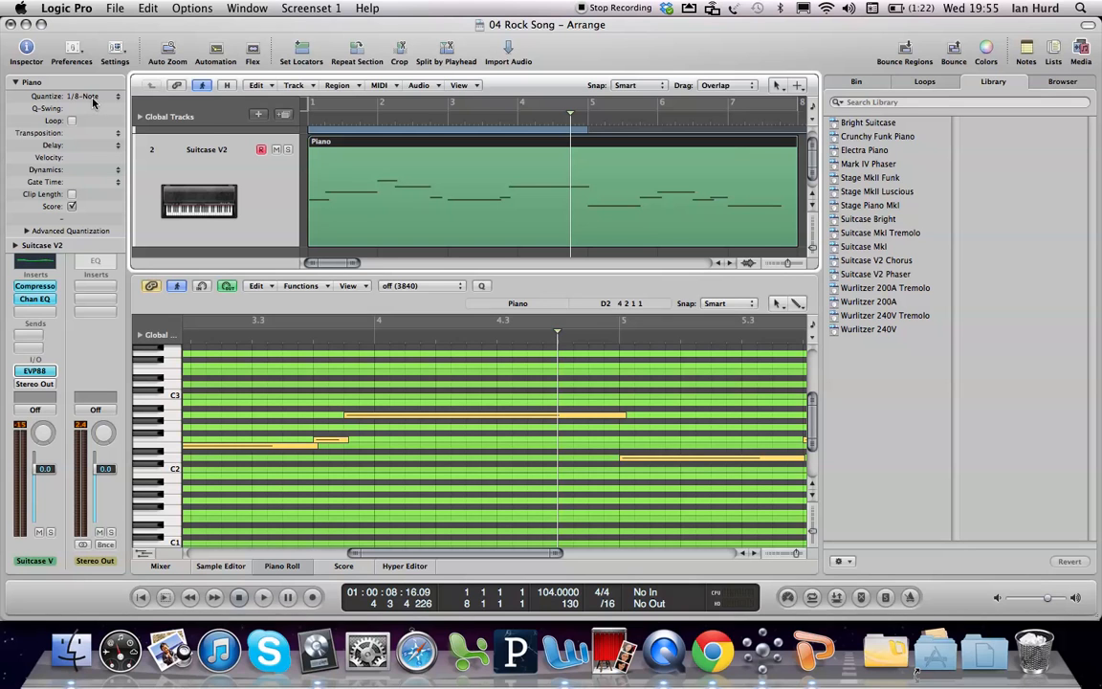
{"action": "left_click", "coordinate": [82, 94]}
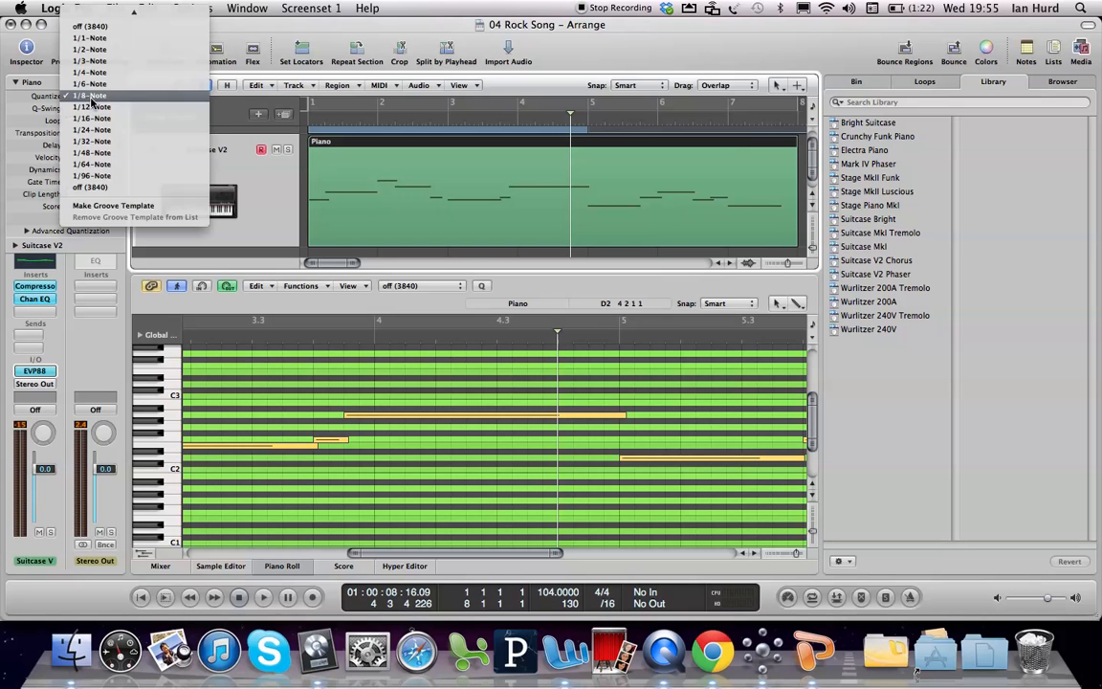
{"action": "left_click", "coordinate": [99, 189]}
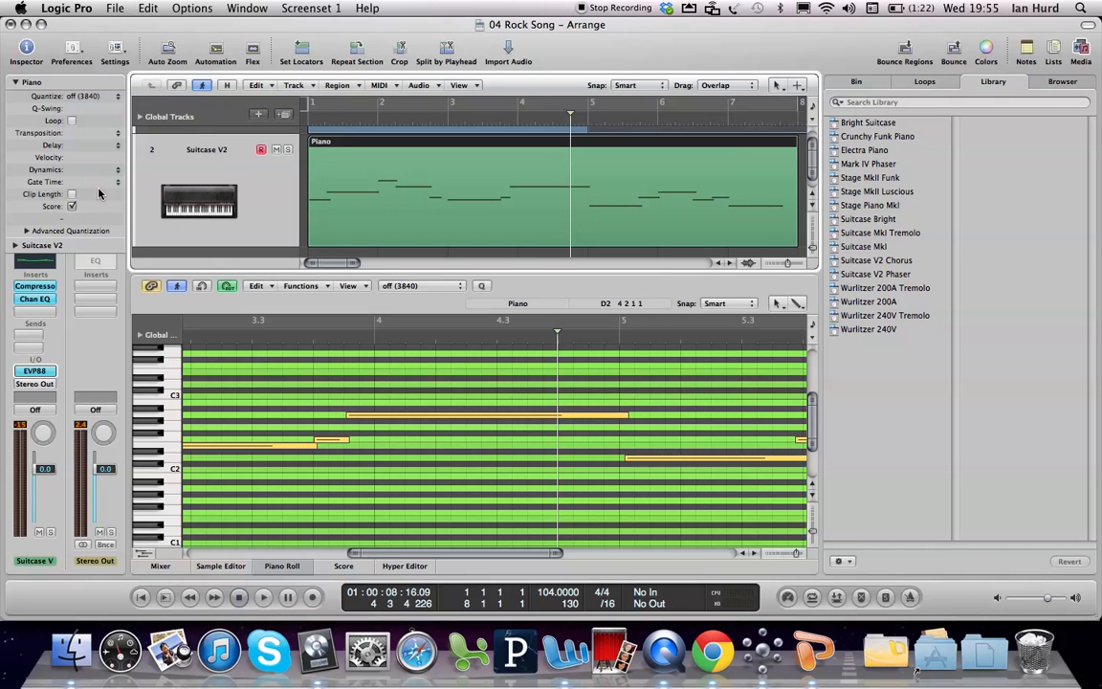
{"action": "left_click", "coordinate": [80, 94]}
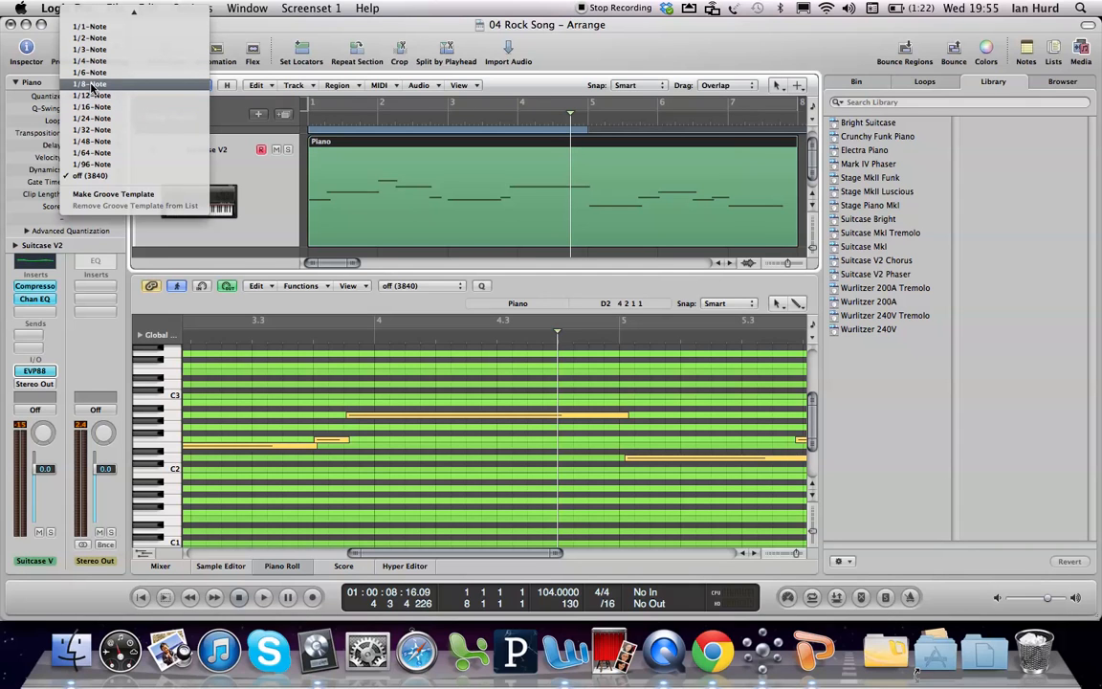
{"action": "left_click", "coordinate": [91, 84]}
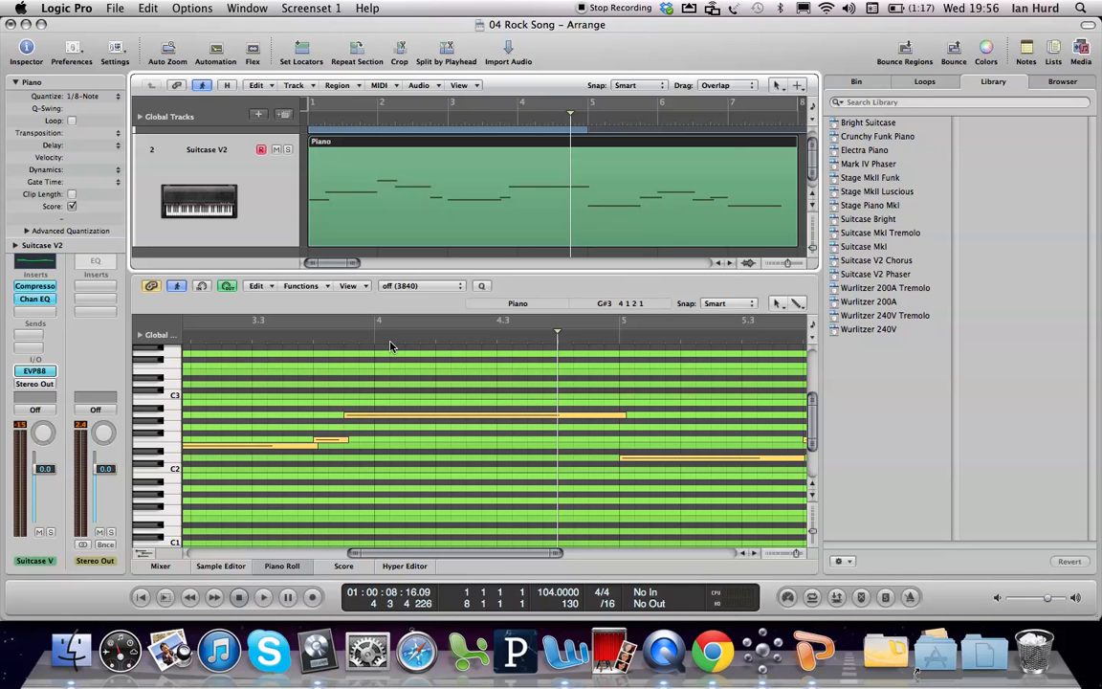
Step: Play the quantized Piano region from the start, return the playhead to bar 1, and set the region's quantize to off (3840)
{"action": "key", "text": "Return"}
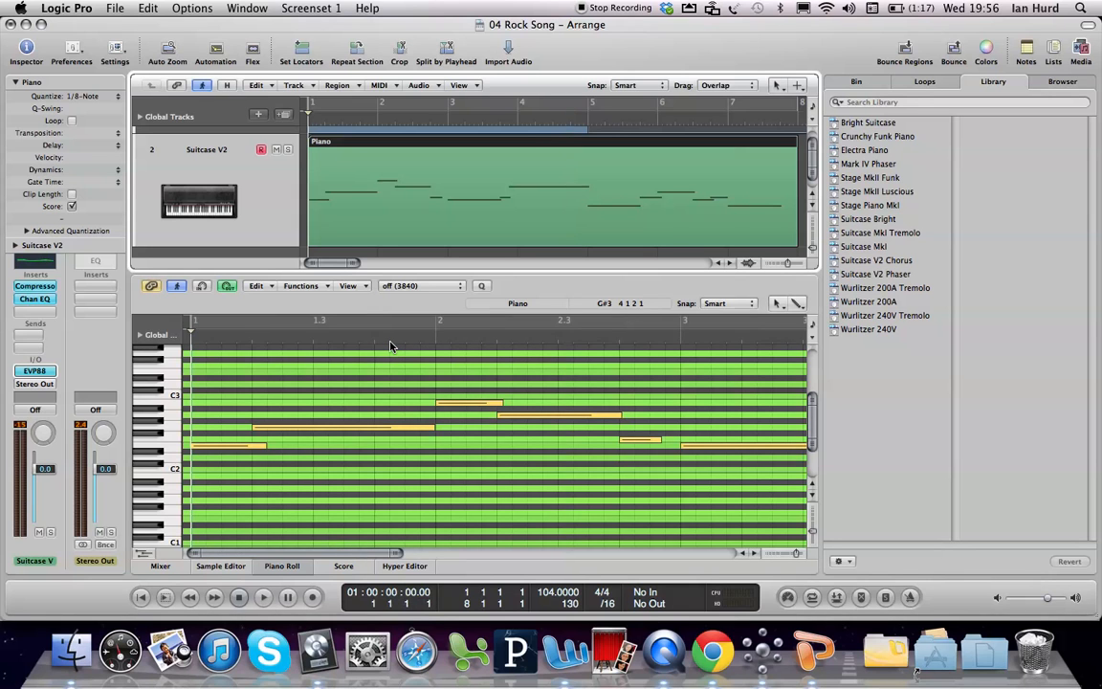
{"action": "key", "text": "space"}
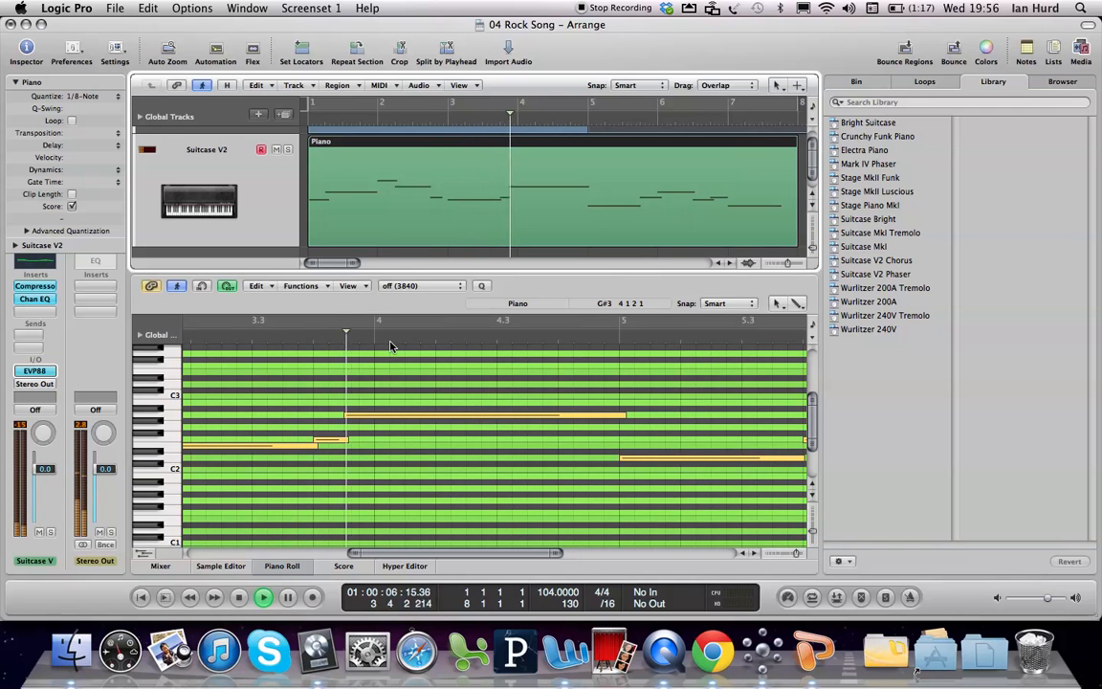
{"action": "key", "text": "space"}
{"action": "key", "text": "Return"}
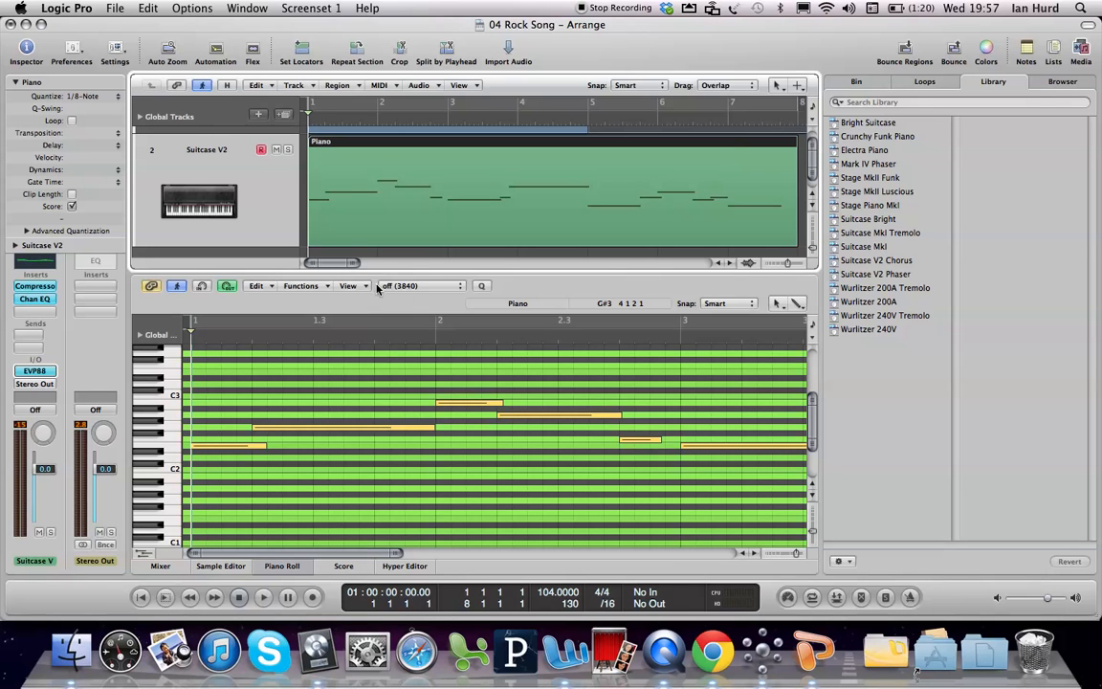
{"action": "left_click", "coordinate": [83, 100]}
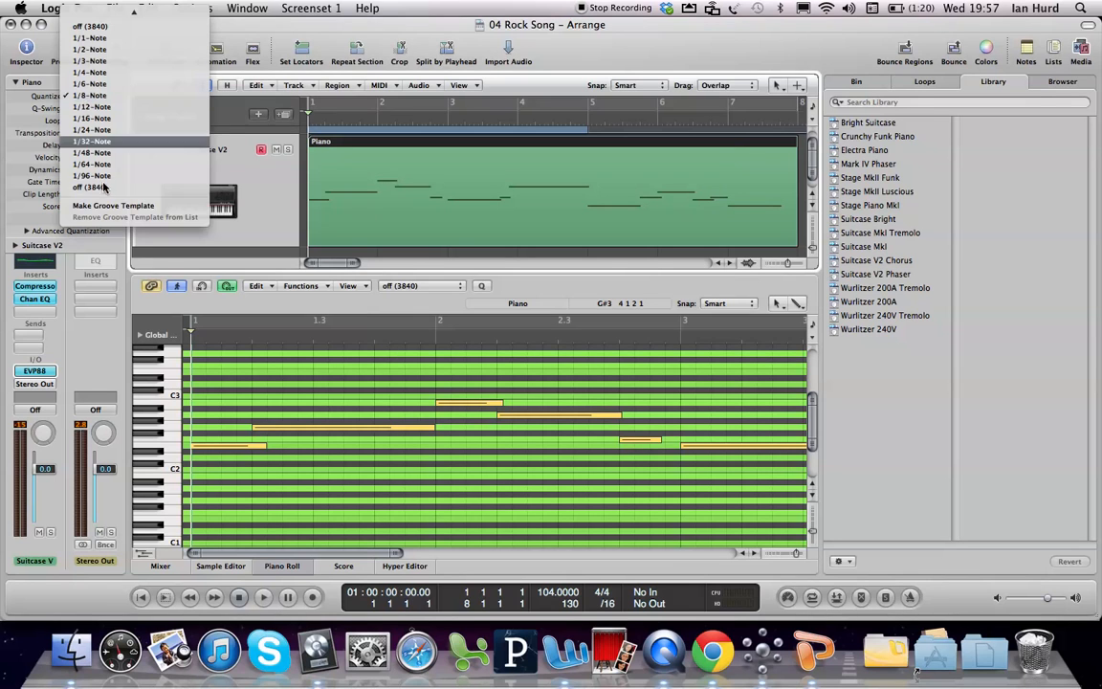
{"action": "left_click", "coordinate": [103, 188]}
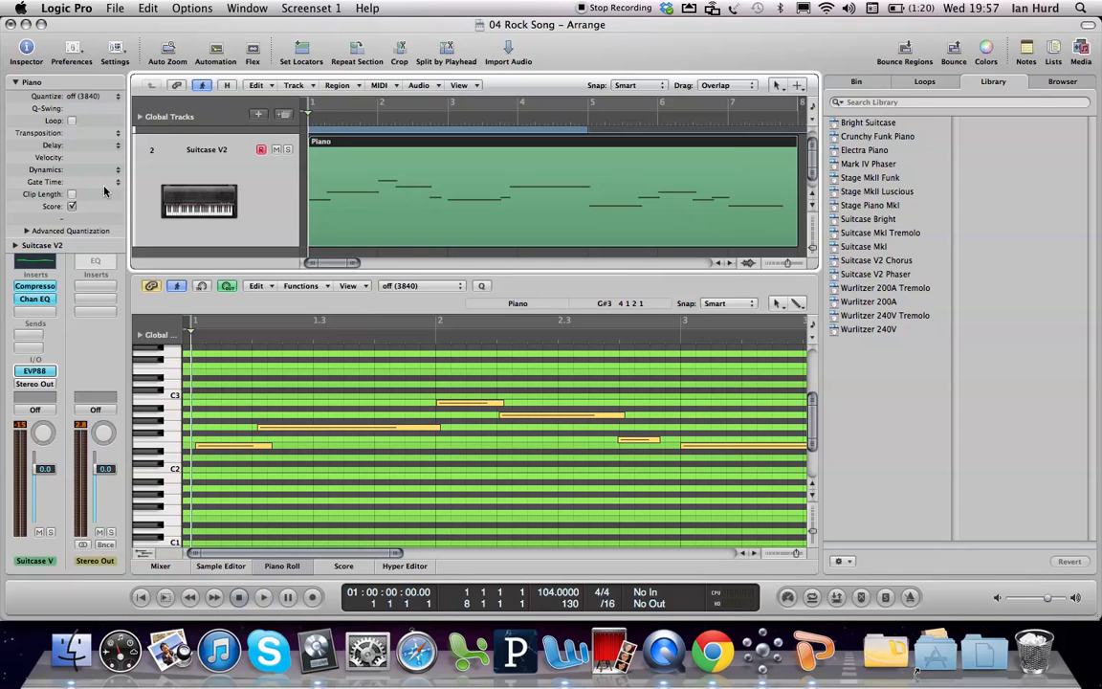
Step: Quantize the Piano region to 1/8-Note and close the Piano Roll editor
{"action": "left_click", "coordinate": [65, 93]}
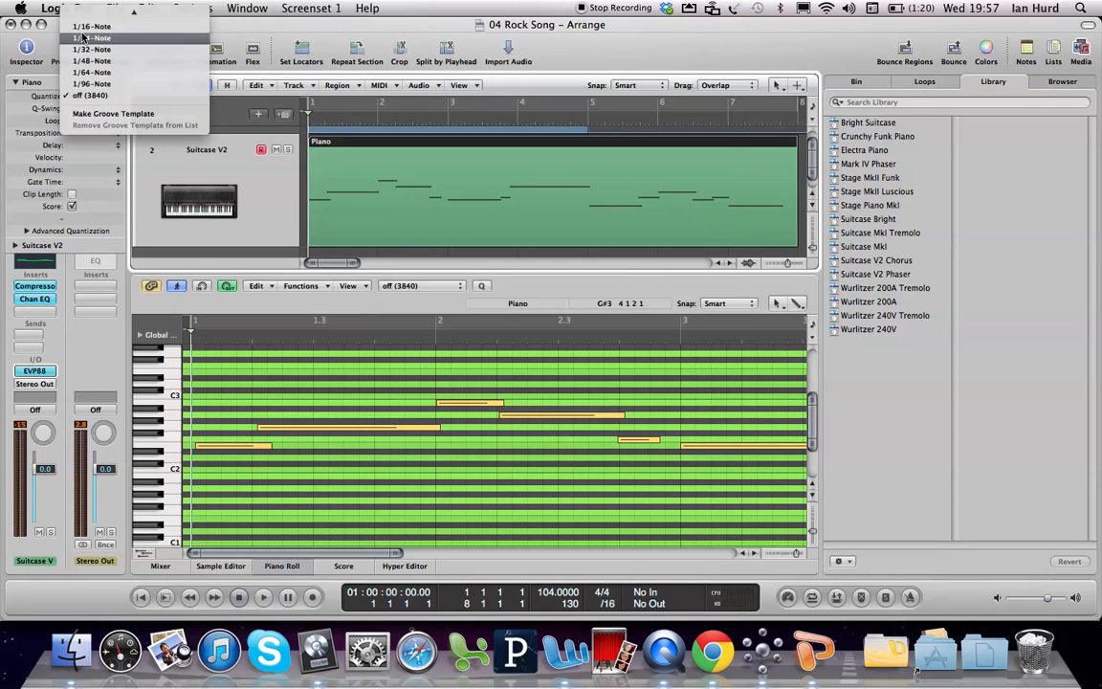
{"action": "left_click", "coordinate": [90, 99]}
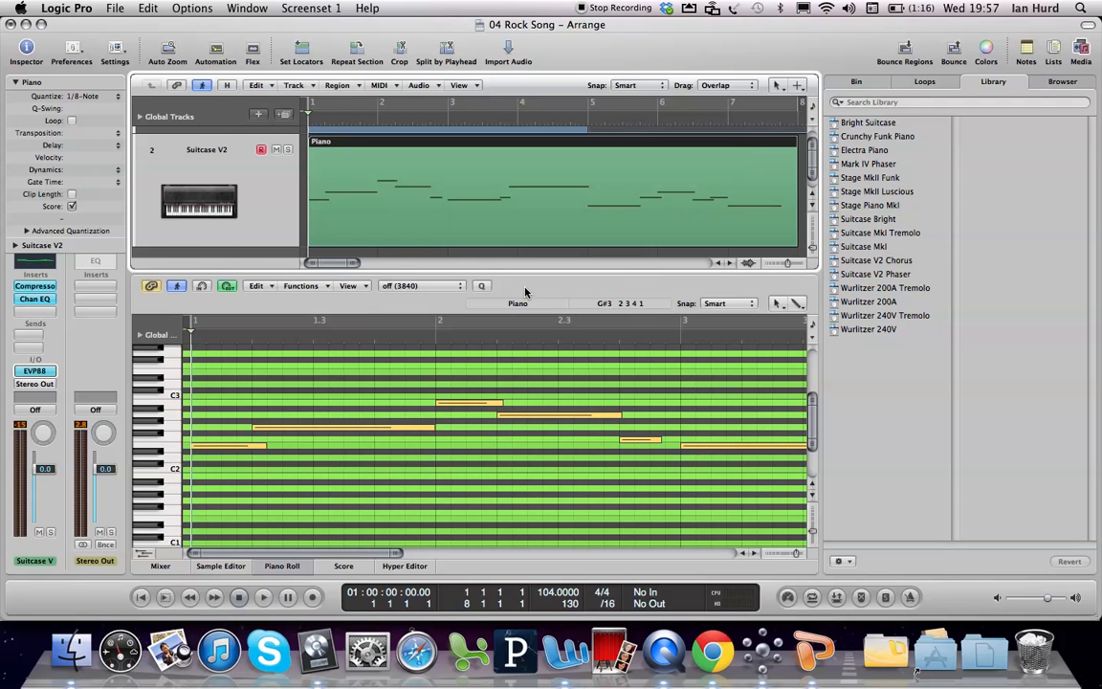
{"action": "key", "text": "p"}
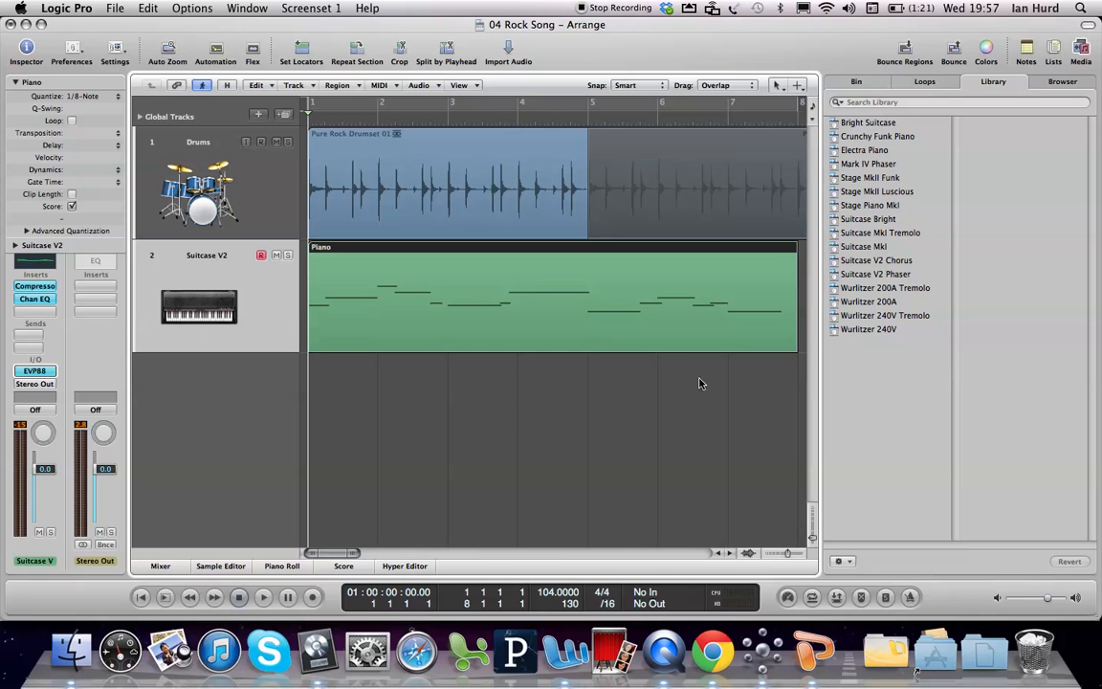
Step: Set the default MIDI Thru quantize to 1/16-Note with no region selected, and delete the Piano region from the Suitcase V2 track
{"action": "left_click", "coordinate": [619, 436]}
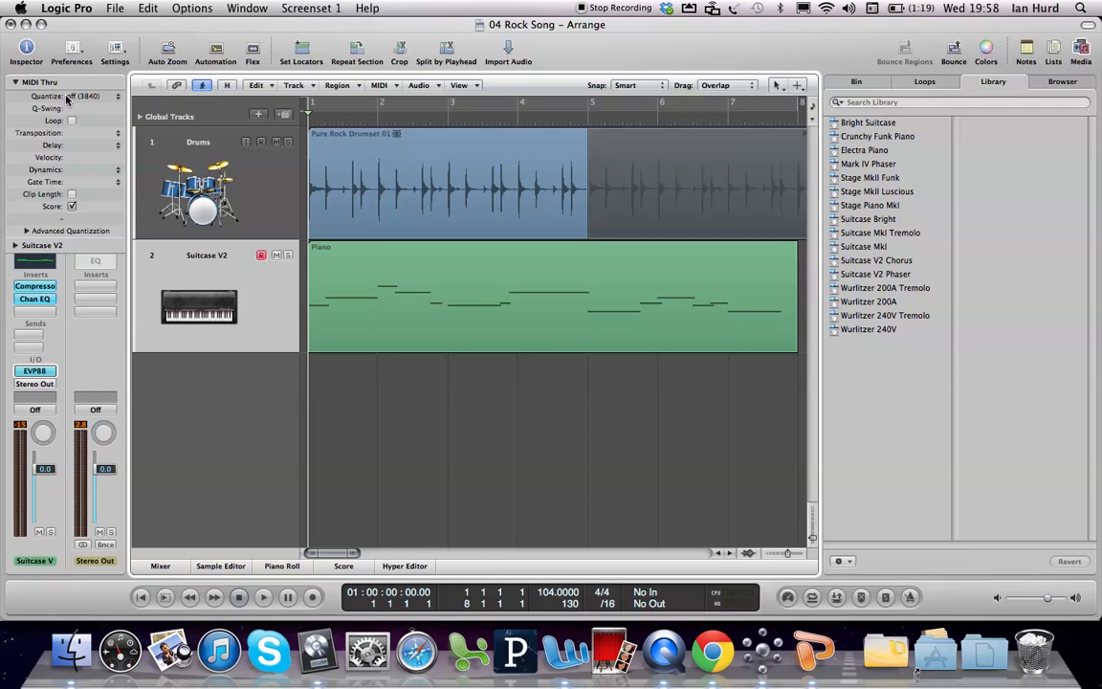
{"action": "left_click", "coordinate": [75, 96]}
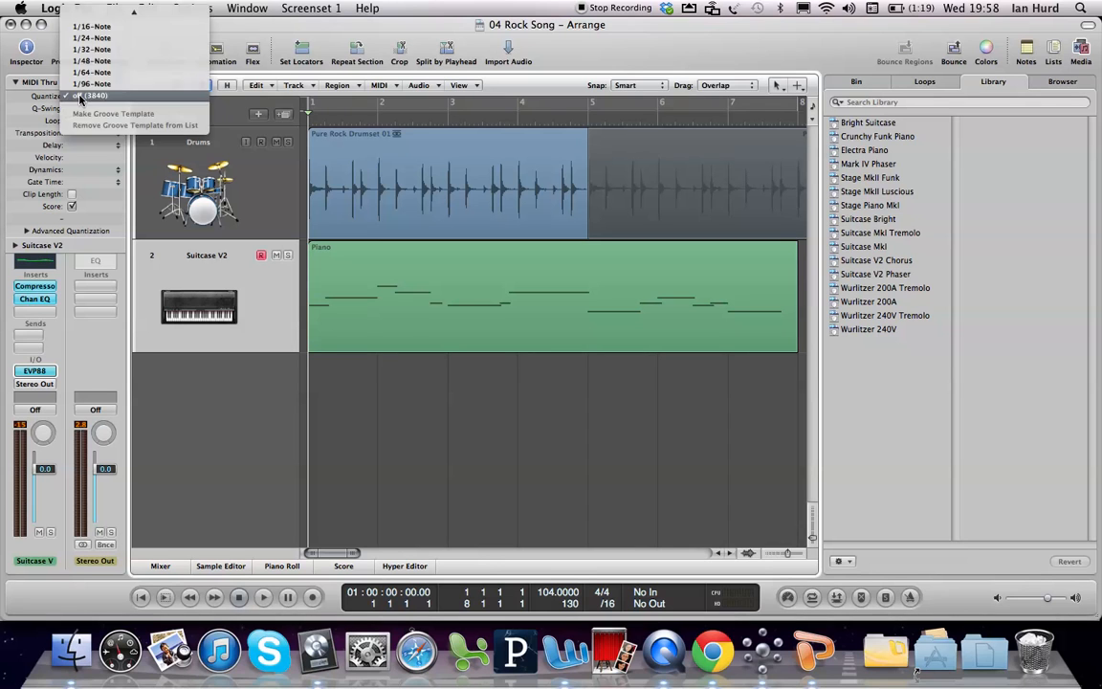
{"action": "left_click", "coordinate": [85, 28]}
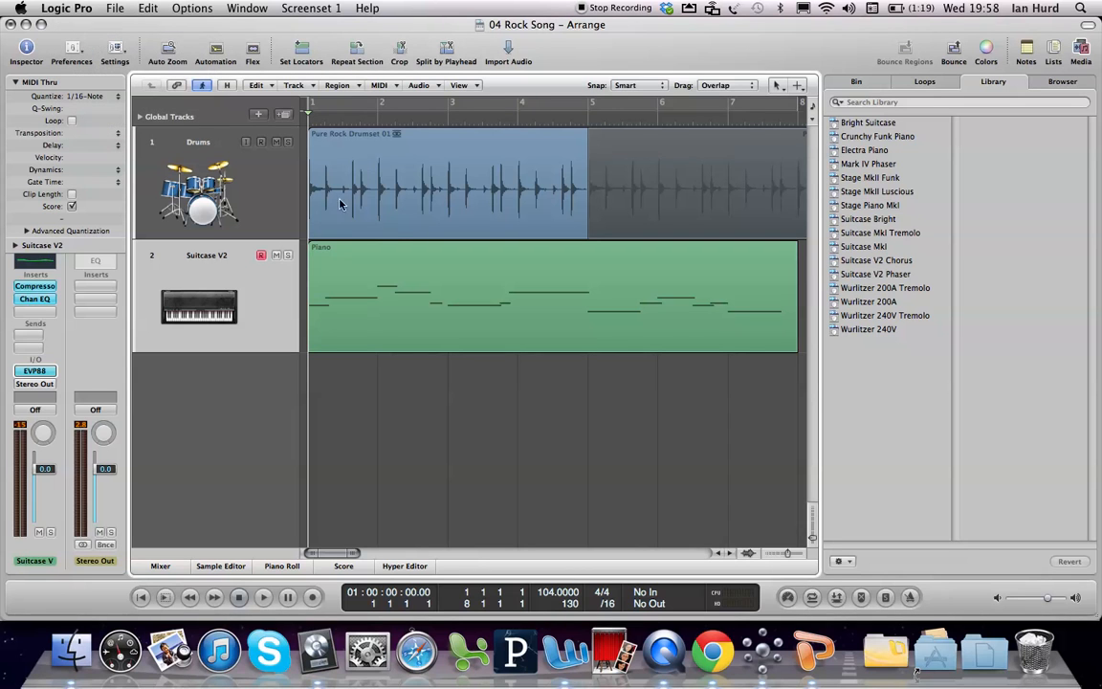
{"action": "left_click", "coordinate": [421, 299]}
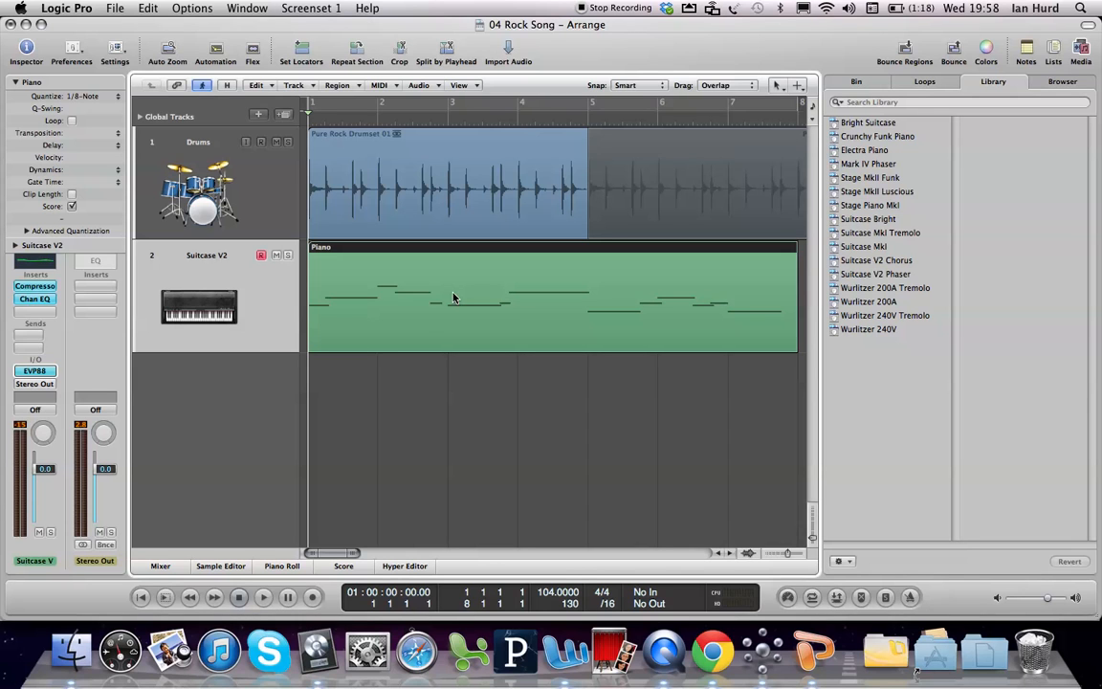
{"action": "key", "text": "Delete"}
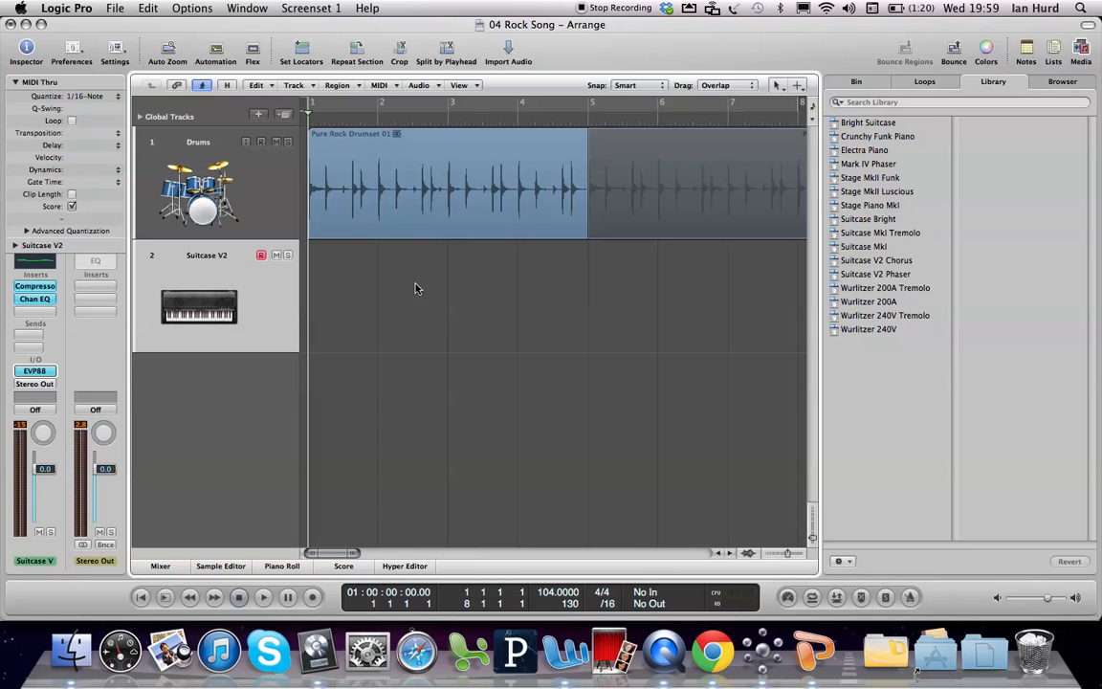
Step: Record a new melody of about eight bars on the Suitcase V2 track from bar 1 using the Caps Lock Keyboard at octave 2
{"action": "key", "text": "r"}
{"action": "key", "text": "super+k"}
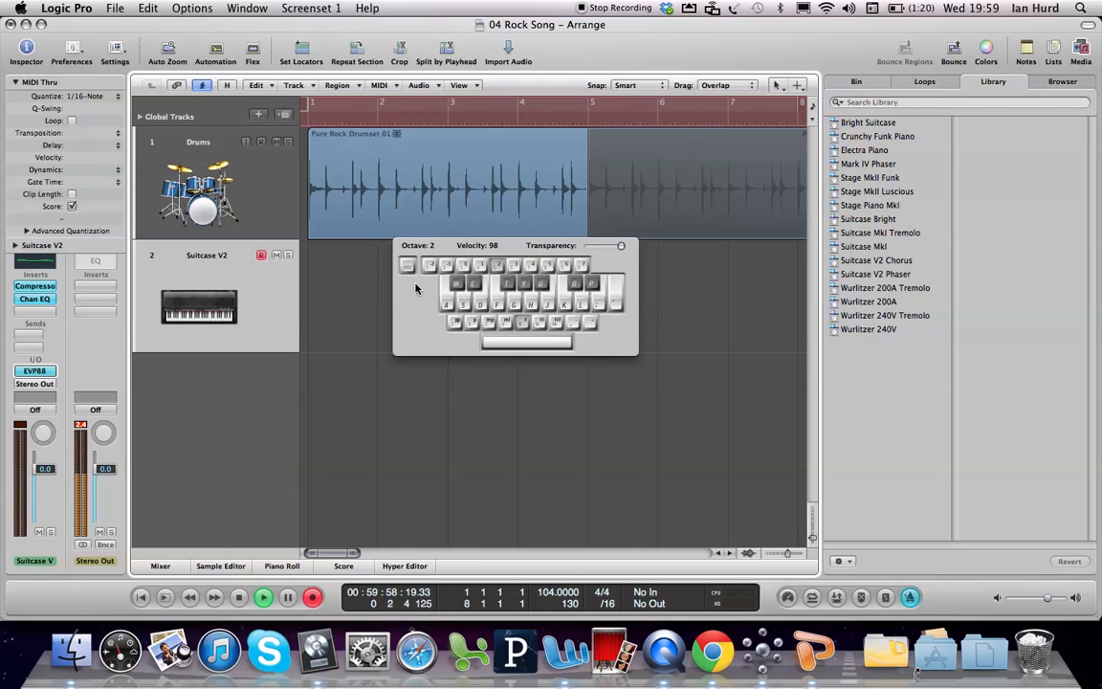
{"action": "key", "text": "a"}
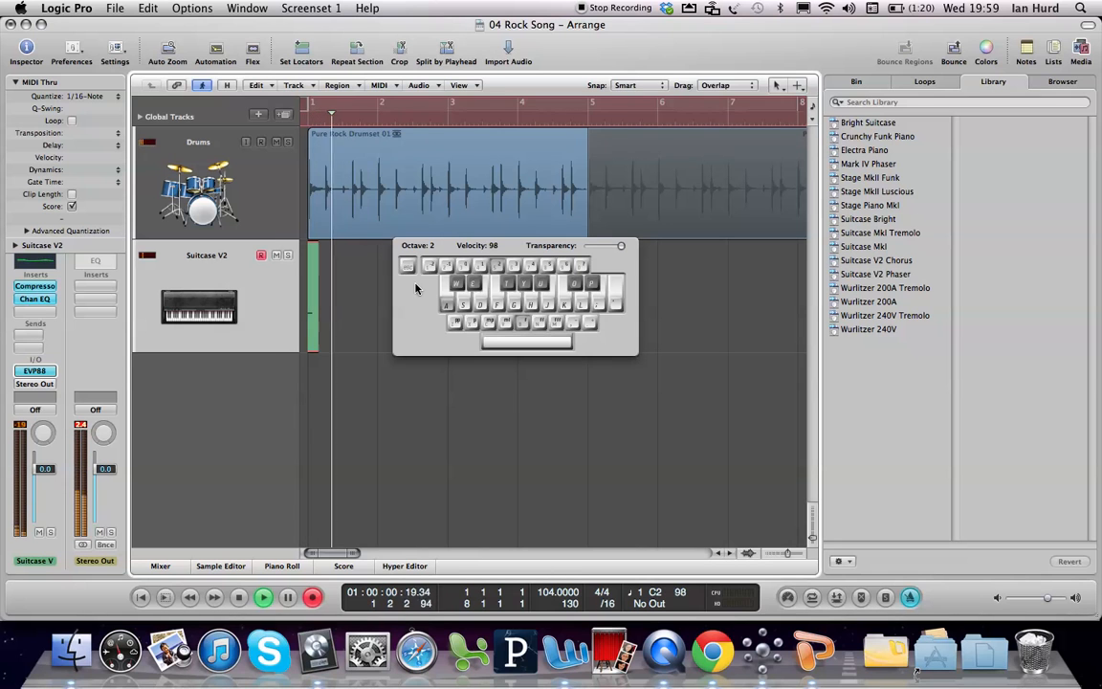
{"action": "key", "text": "d"}
{"action": "key", "text": "g"}
{"action": "key", "text": "f"}
{"action": "key", "text": "d"}
{"action": "key", "text": "s"}
{"action": "key", "text": "d"}
{"action": "key", "text": "g"}
{"action": "key", "text": "h"}
{"action": "key", "text": "g"}
{"action": "key", "text": "f"}
{"action": "key", "text": "g"}
{"action": "key", "text": "h"}
{"action": "key", "text": "d"}
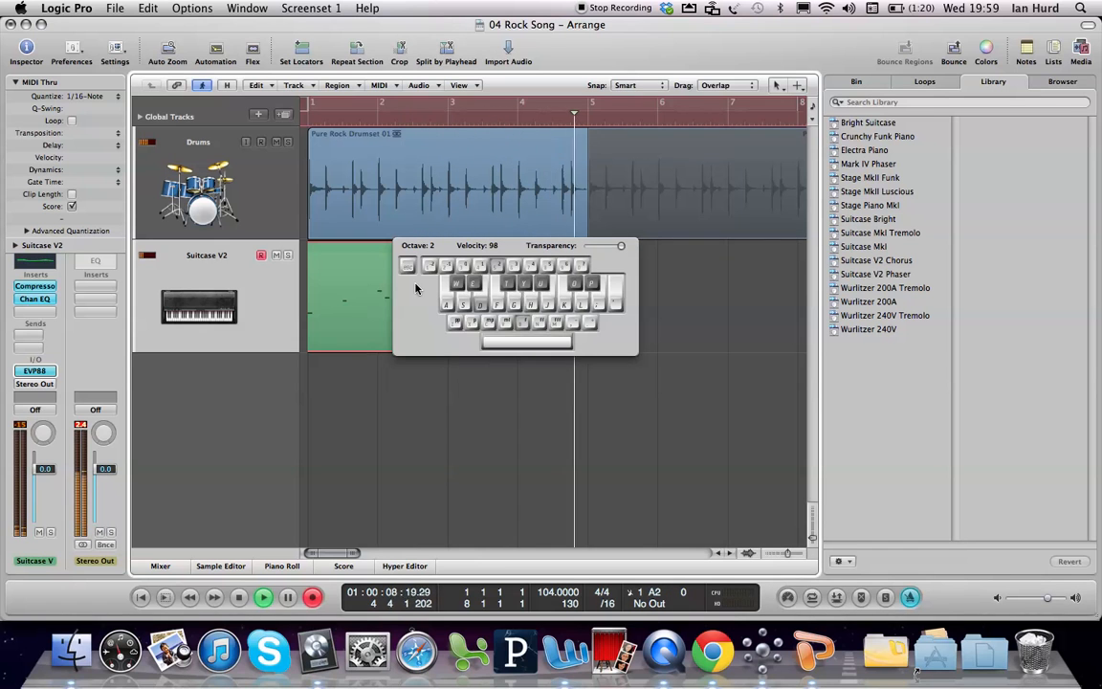
{"action": "key", "text": "f"}
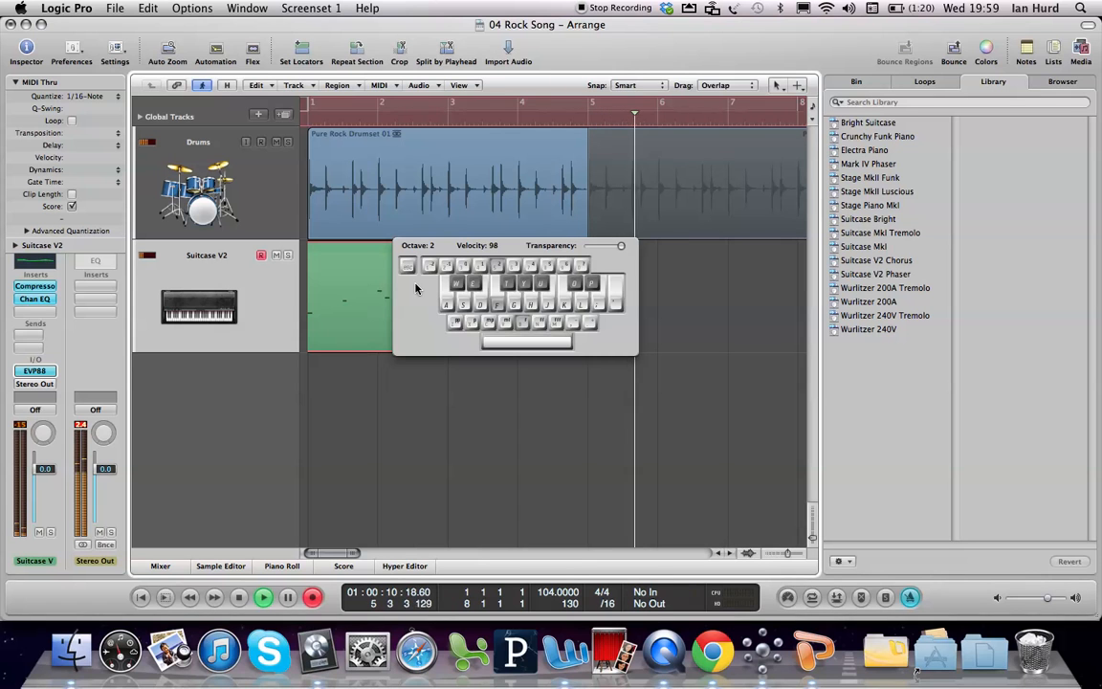
{"action": "key", "text": "d"}
{"action": "key", "text": "s"}
{"action": "key", "text": "d"}
{"action": "key", "text": "f"}
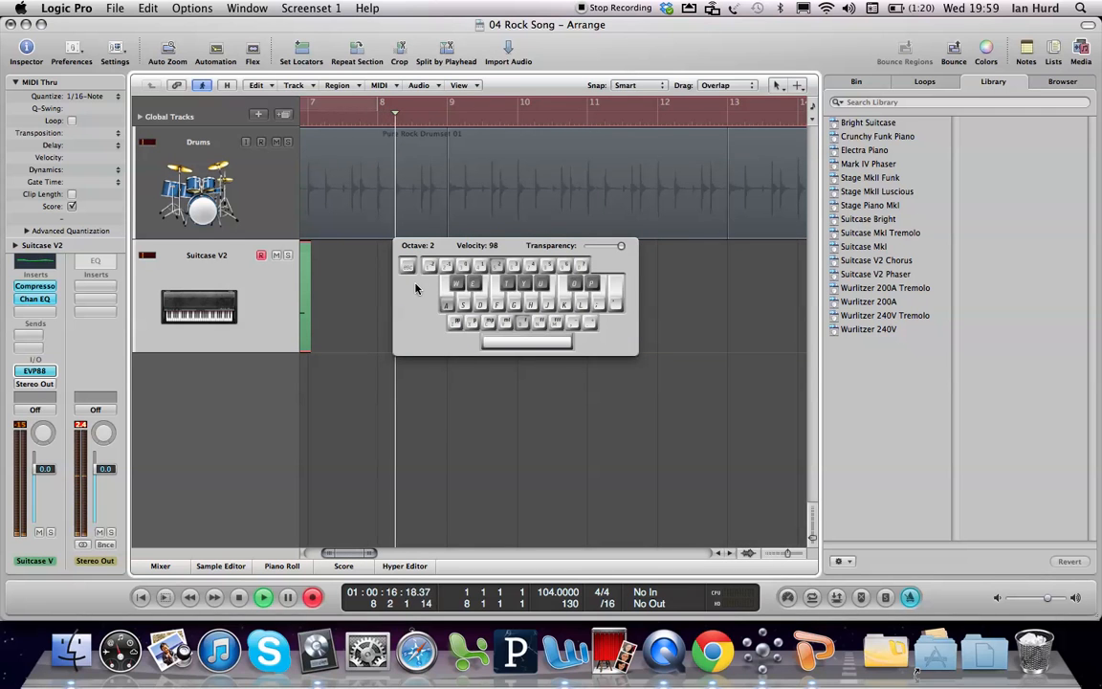
{"action": "key", "text": "space"}
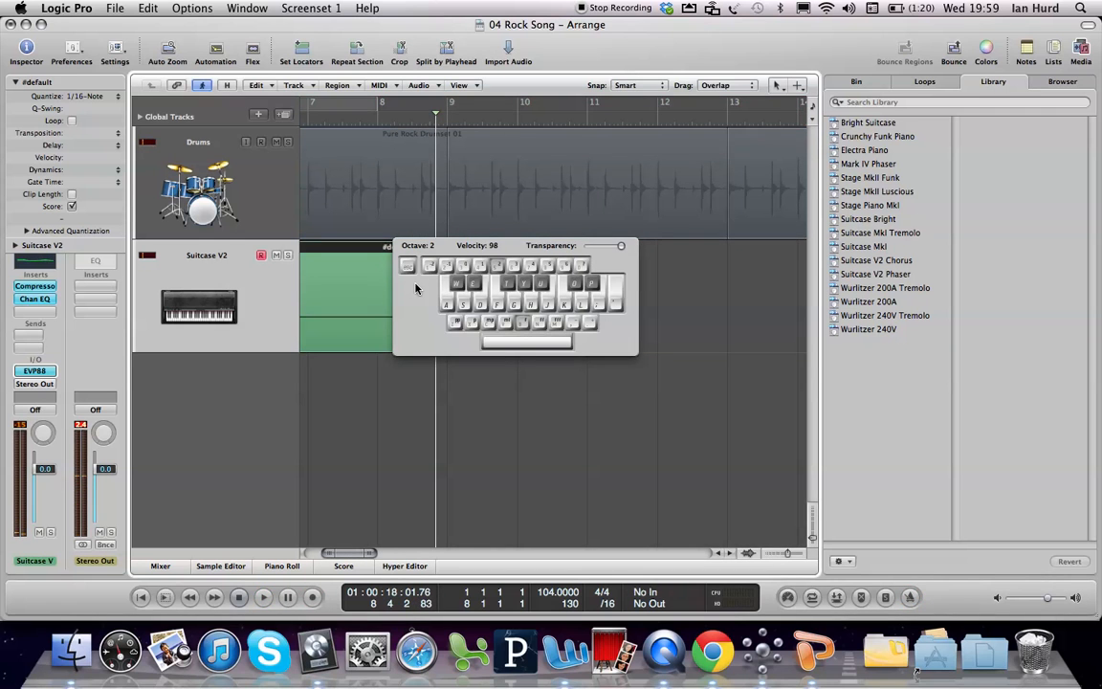
{"action": "key", "text": "super+k"}
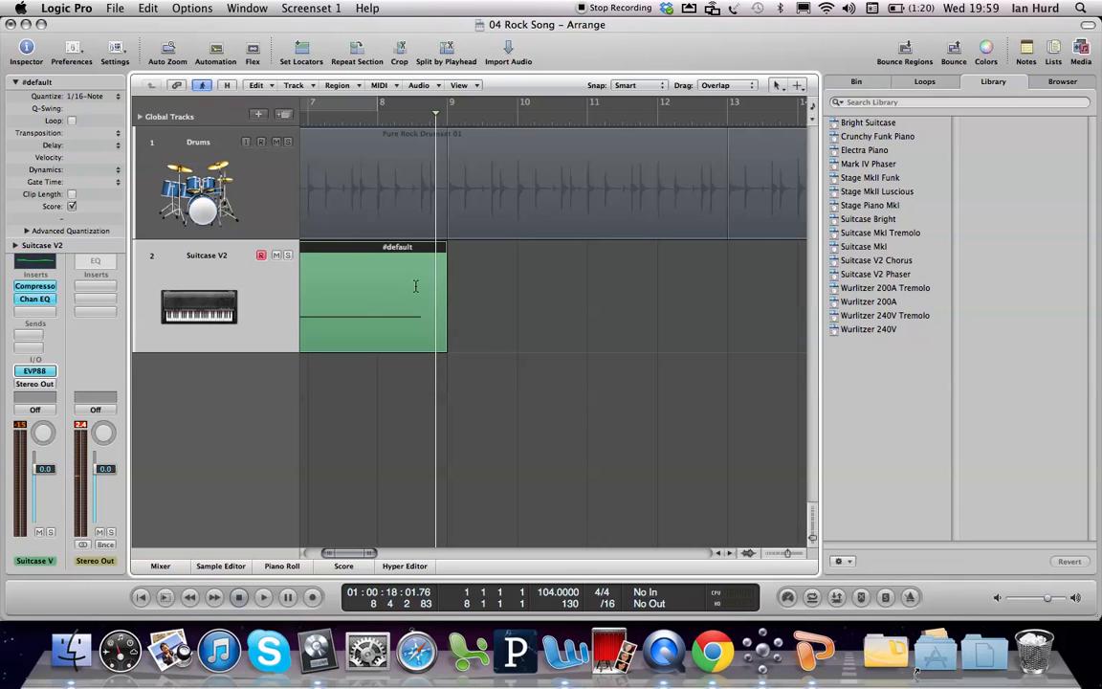
Step: Play the newly recorded Suitcase V2 region together with the drums from bar 1 and stop playback
{"action": "key", "text": "Return"}
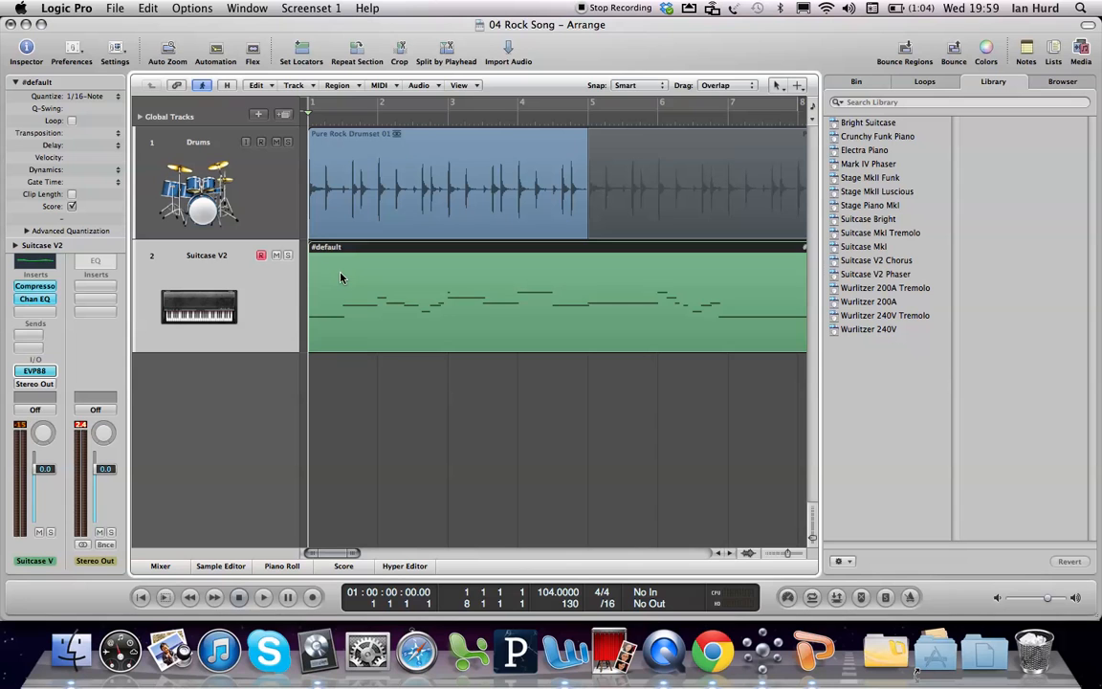
{"action": "key", "text": "space"}
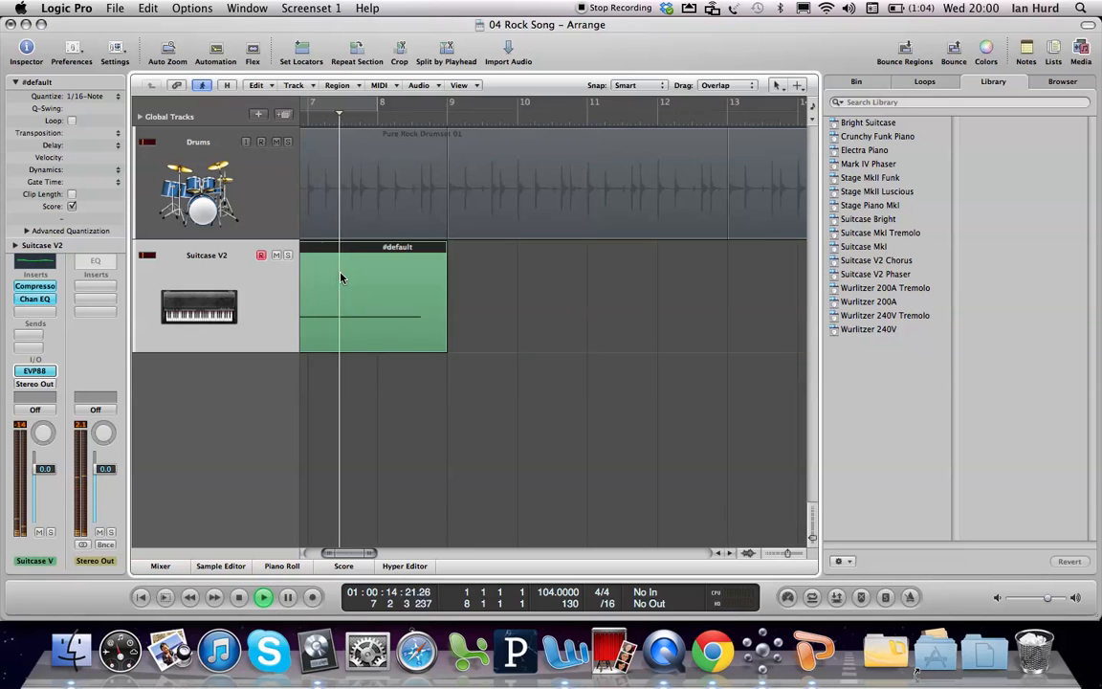
{"action": "key", "text": "space"}
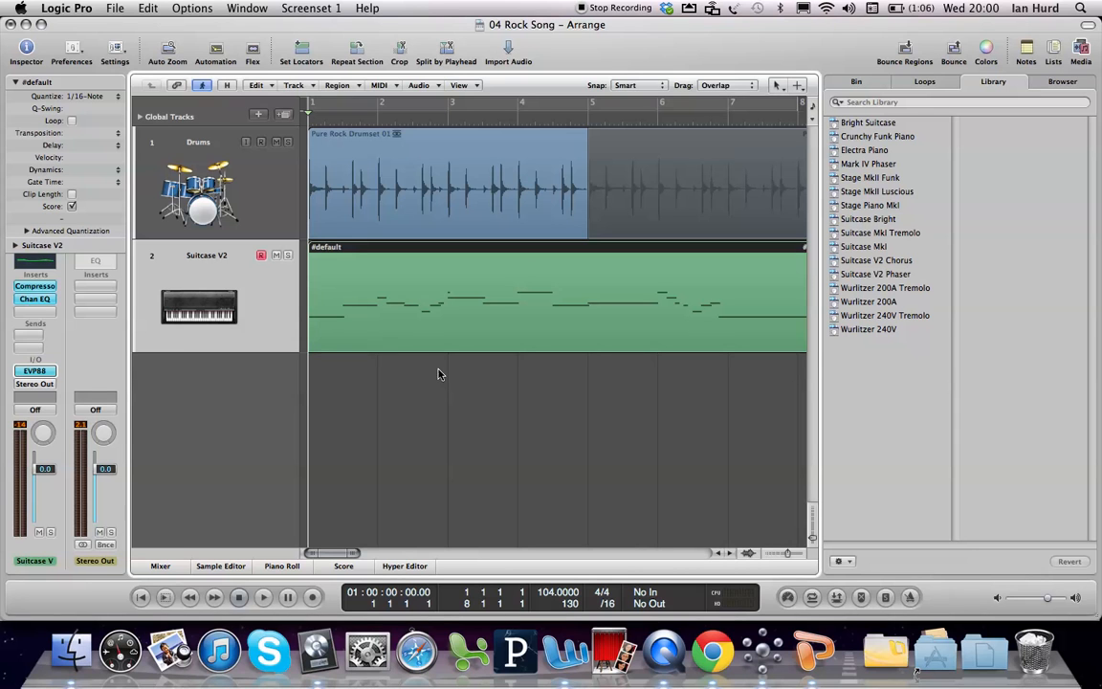
Step: Open the new region in the Piano Roll, select all of its notes, and fit them in the view
{"action": "key", "text": "p"}
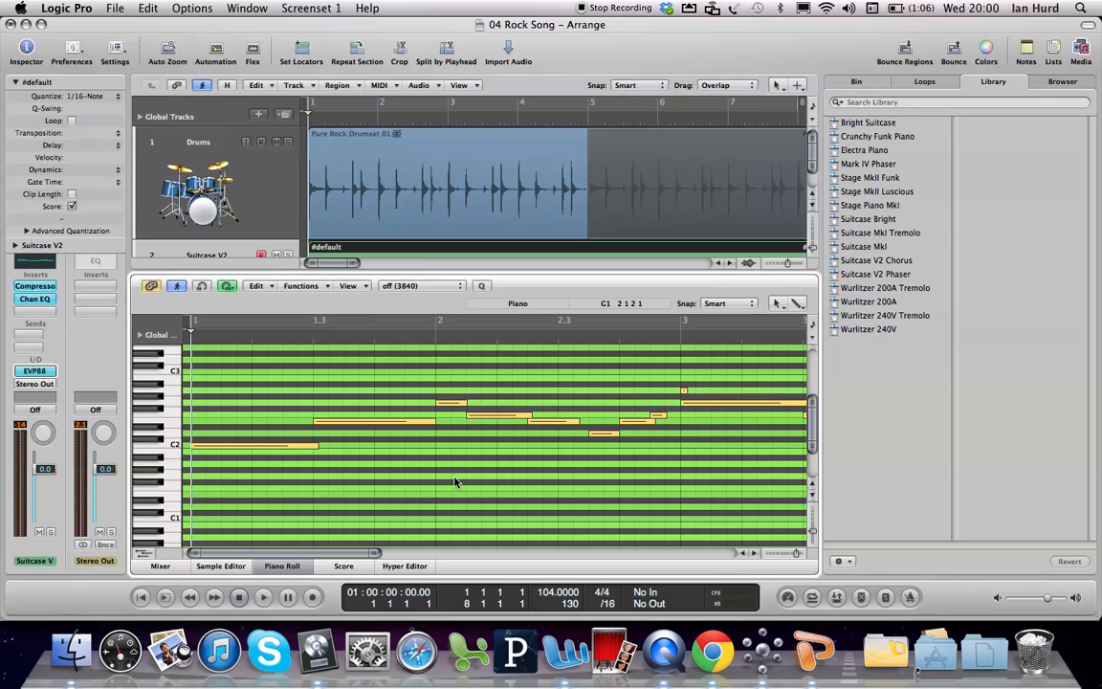
{"action": "key", "text": "super+a"}
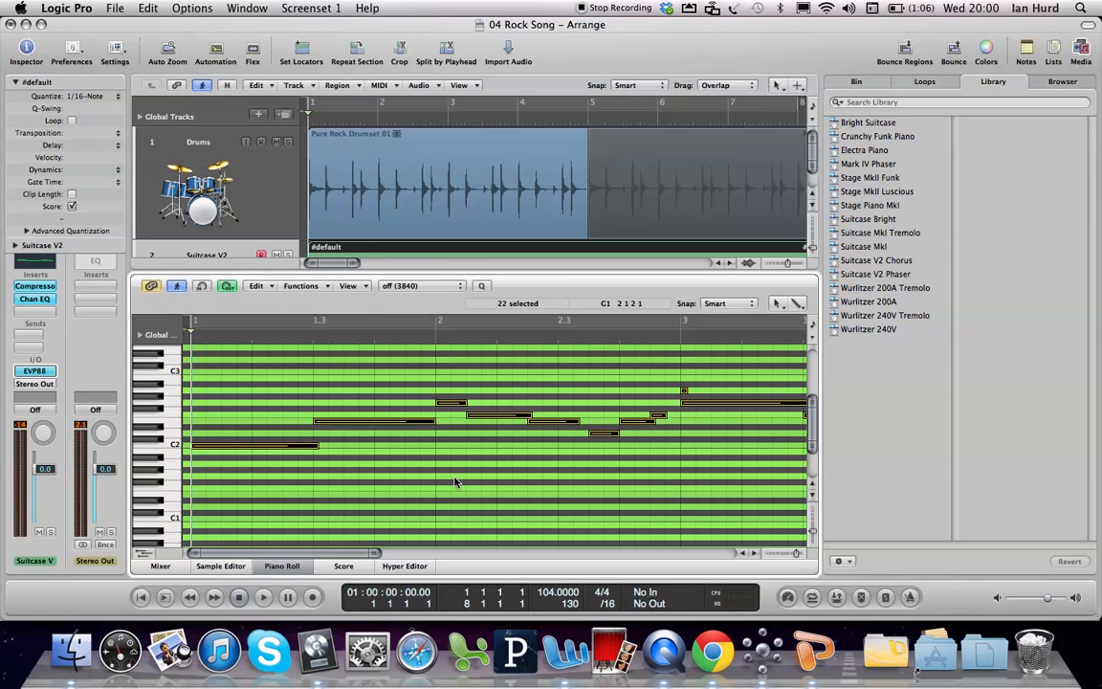
{"action": "key", "text": "z"}
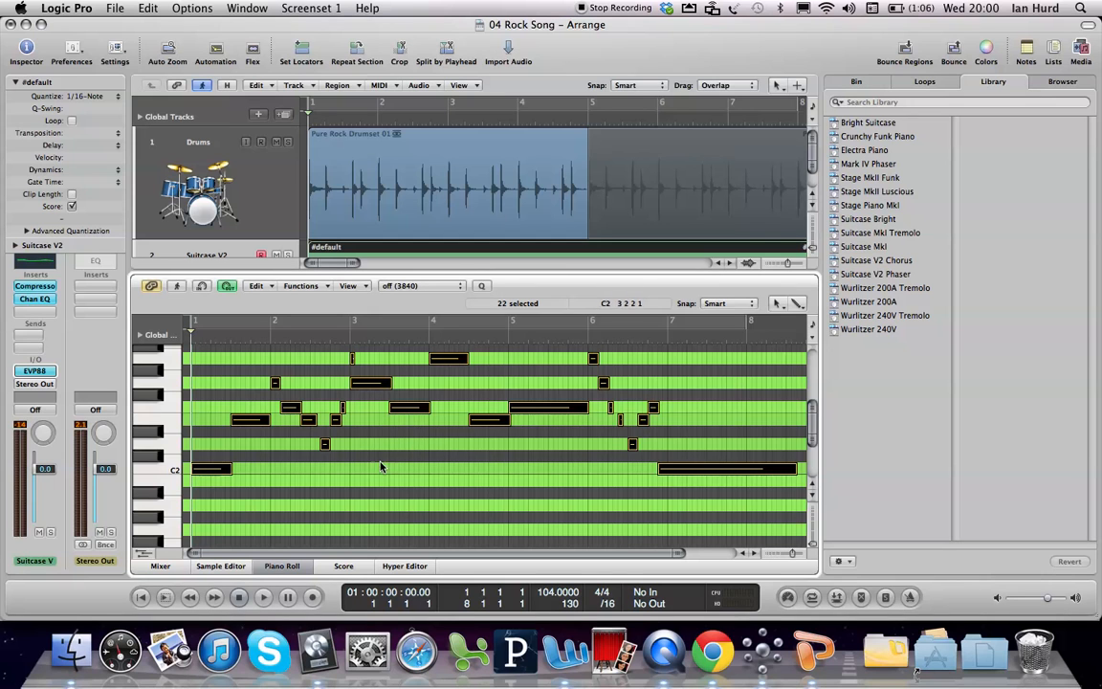
Step: Change the Piano Roll's White Keys background color to white in the display preferences and close the preferences
{"action": "left_click", "coordinate": [351, 286]}
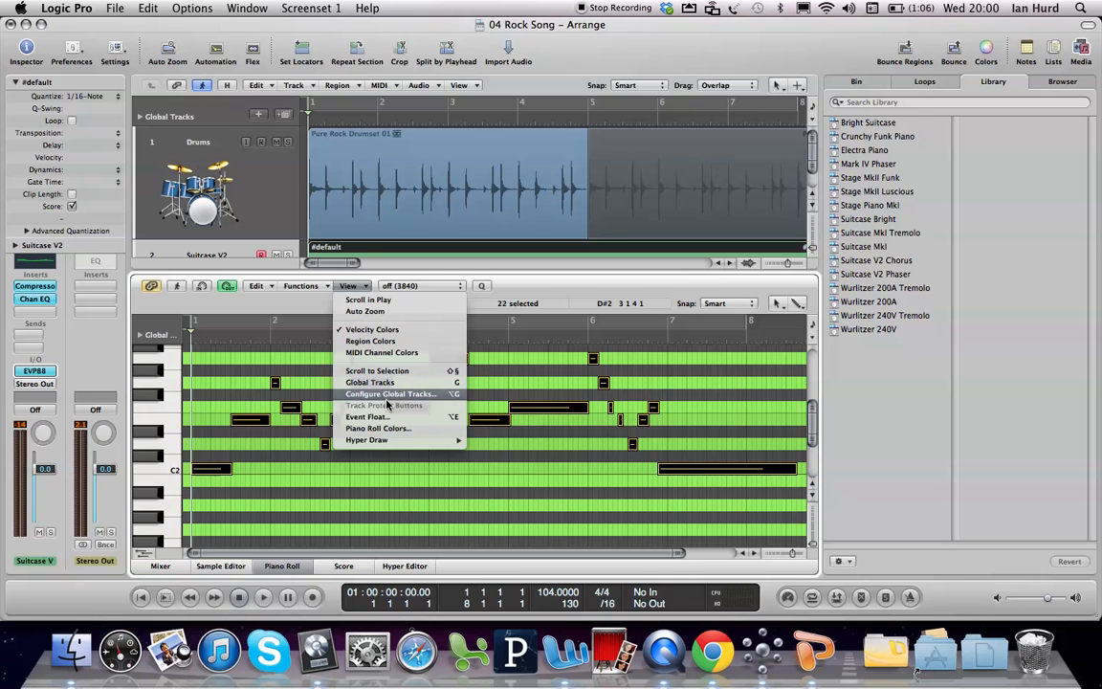
{"action": "left_click", "coordinate": [386, 431]}
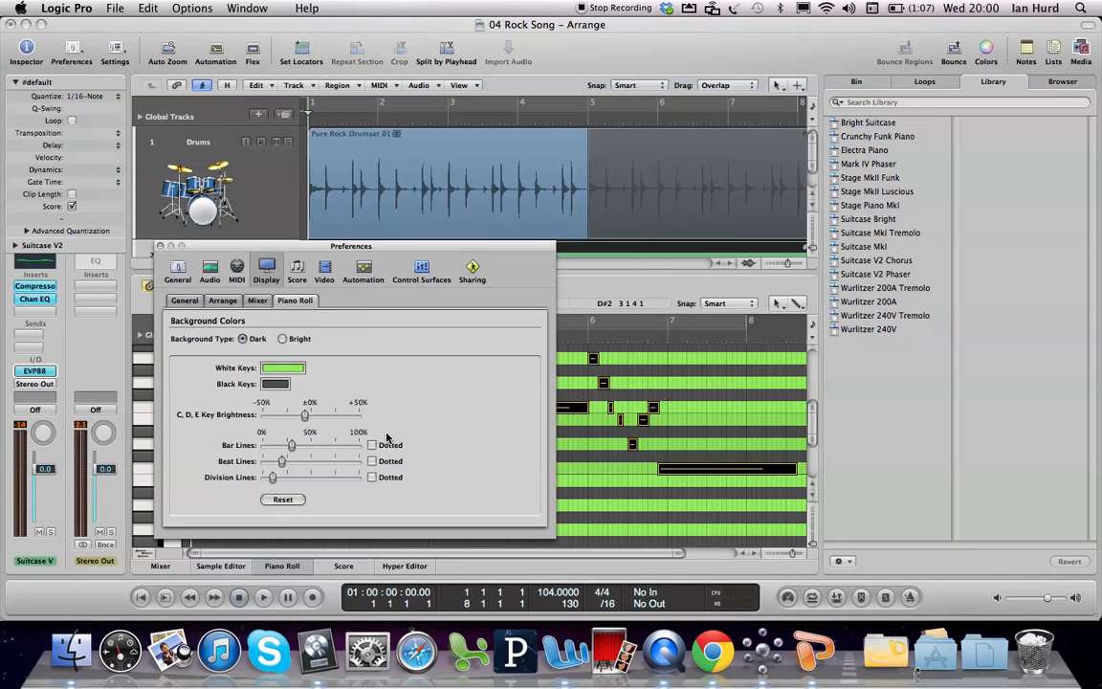
{"action": "left_click", "coordinate": [284, 369]}
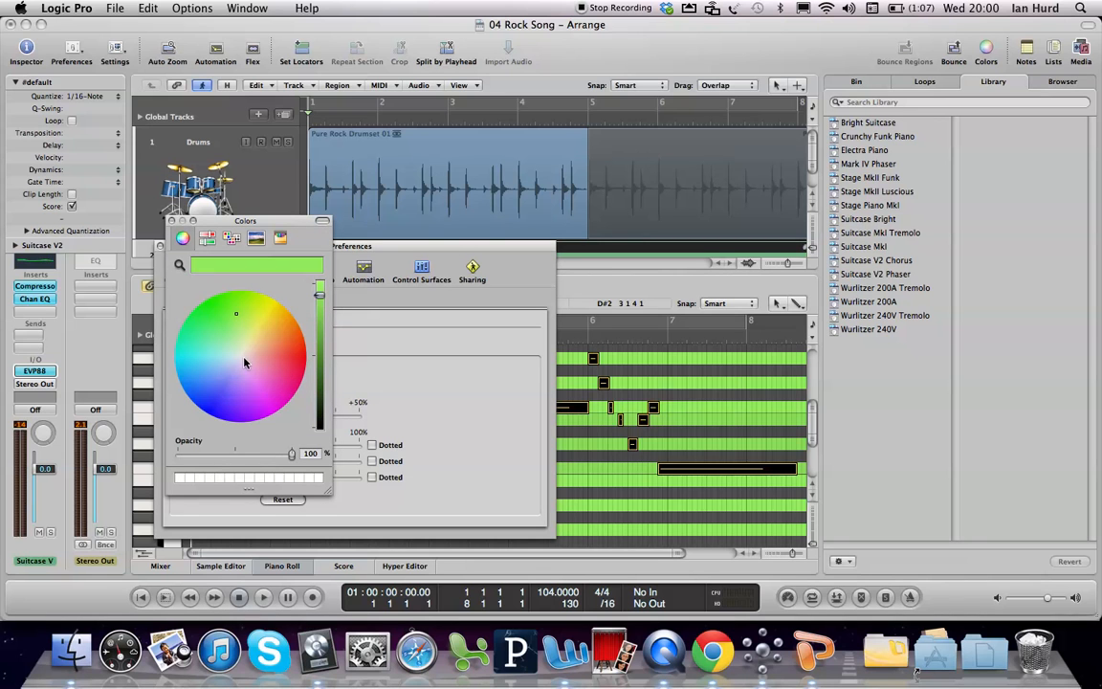
{"action": "left_click", "coordinate": [241, 356]}
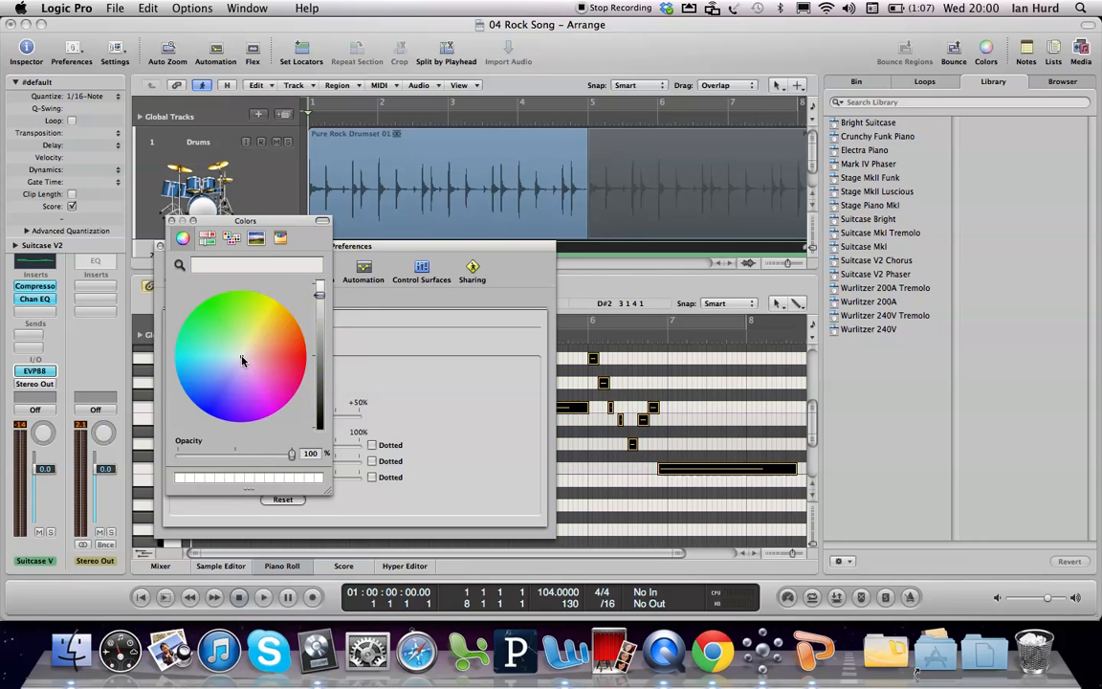
{"action": "left_click", "coordinate": [173, 222]}
{"action": "left_click", "coordinate": [167, 247]}
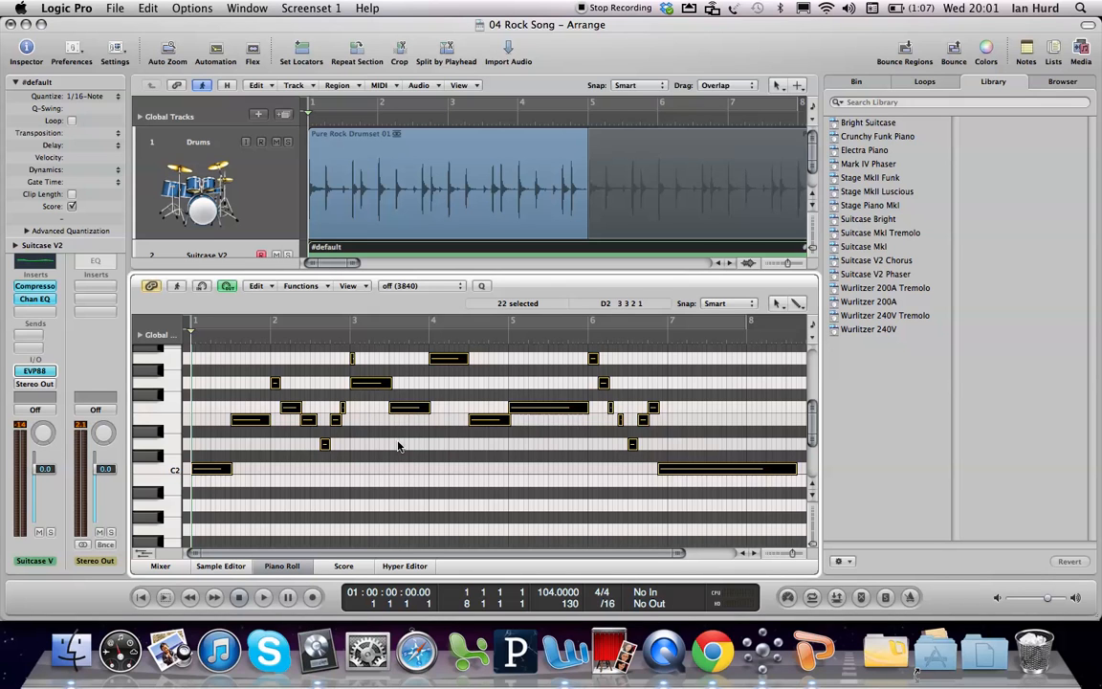
Step: Switch the new region's quantize to off (3840) and back to 1/16-Note to compare the note positions
{"action": "left_click", "coordinate": [86, 96]}
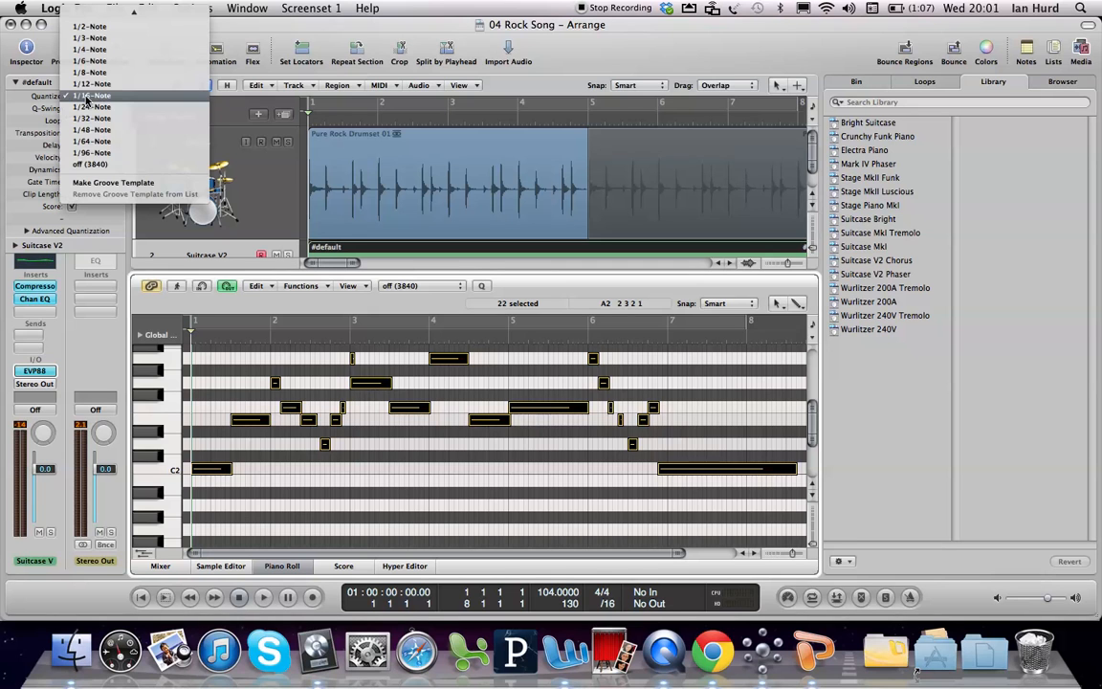
{"action": "left_click", "coordinate": [96, 164]}
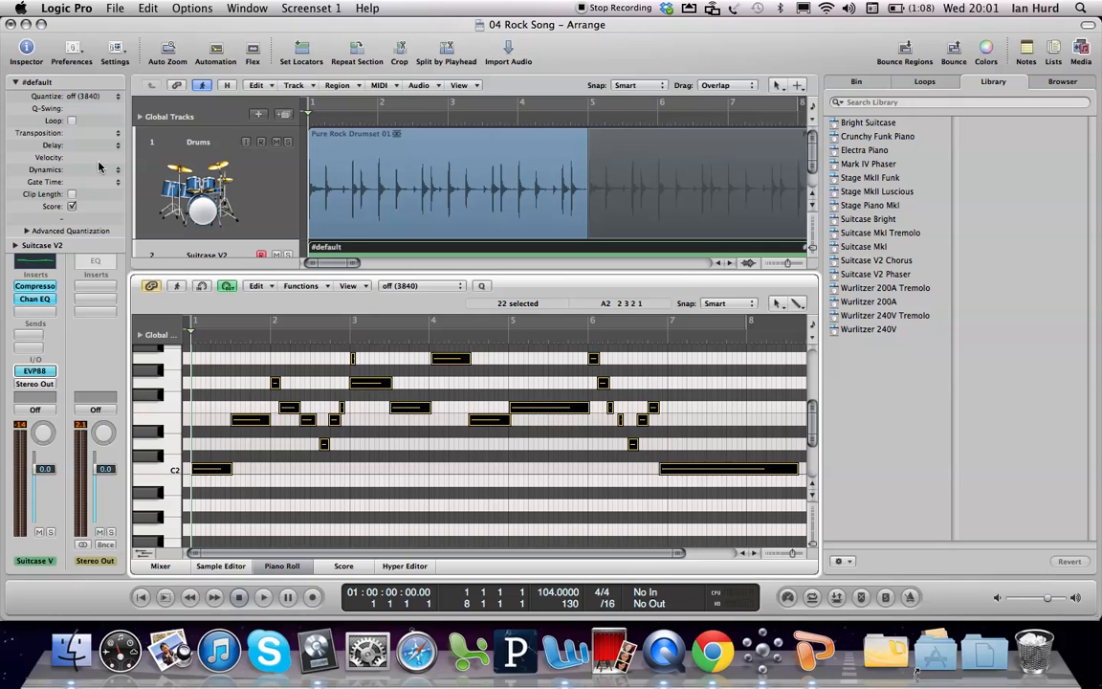
{"action": "left_click", "coordinate": [87, 95]}
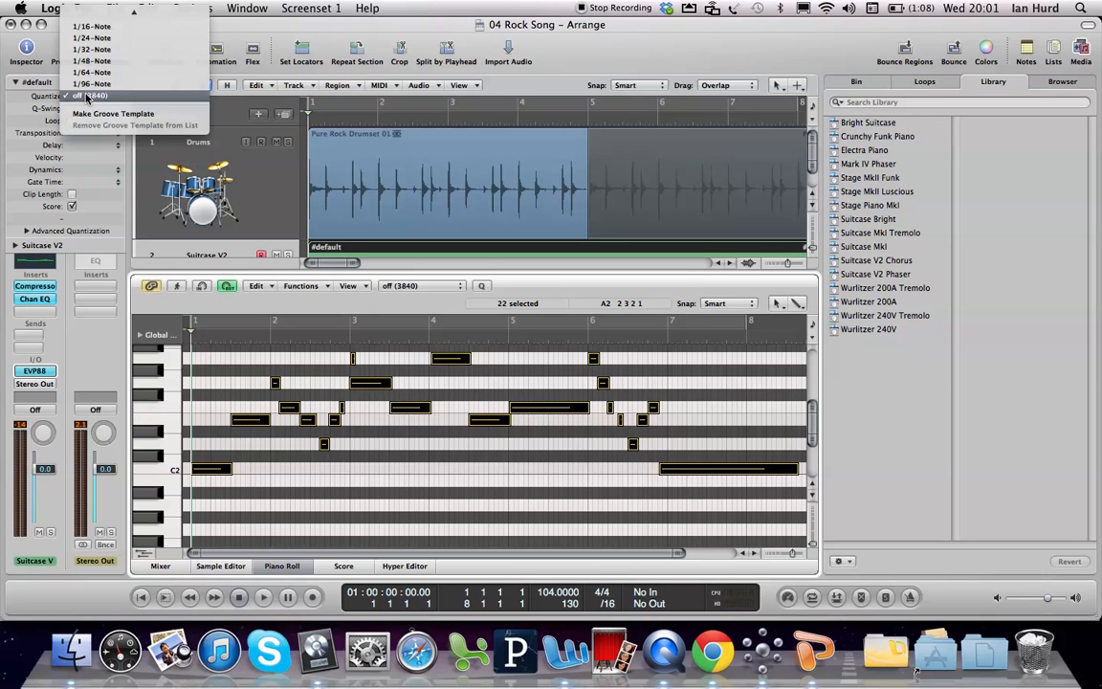
{"action": "left_click", "coordinate": [95, 37]}
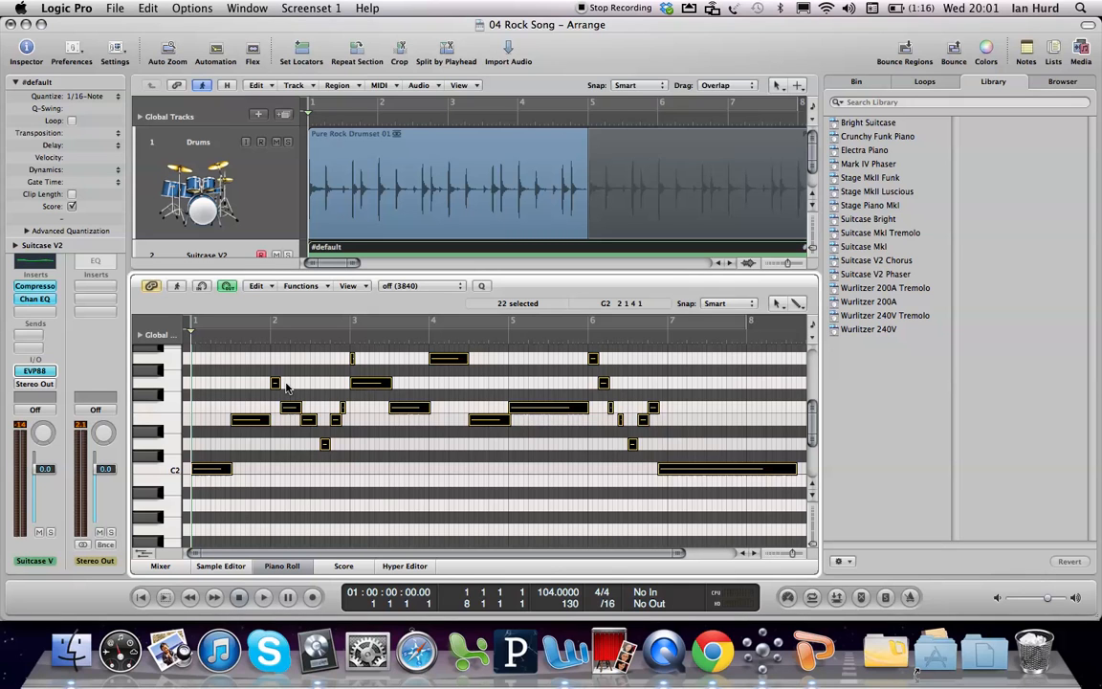
Step: Display the Caps Lock Keyboard and hide it again
{"action": "key", "text": "super+k"}
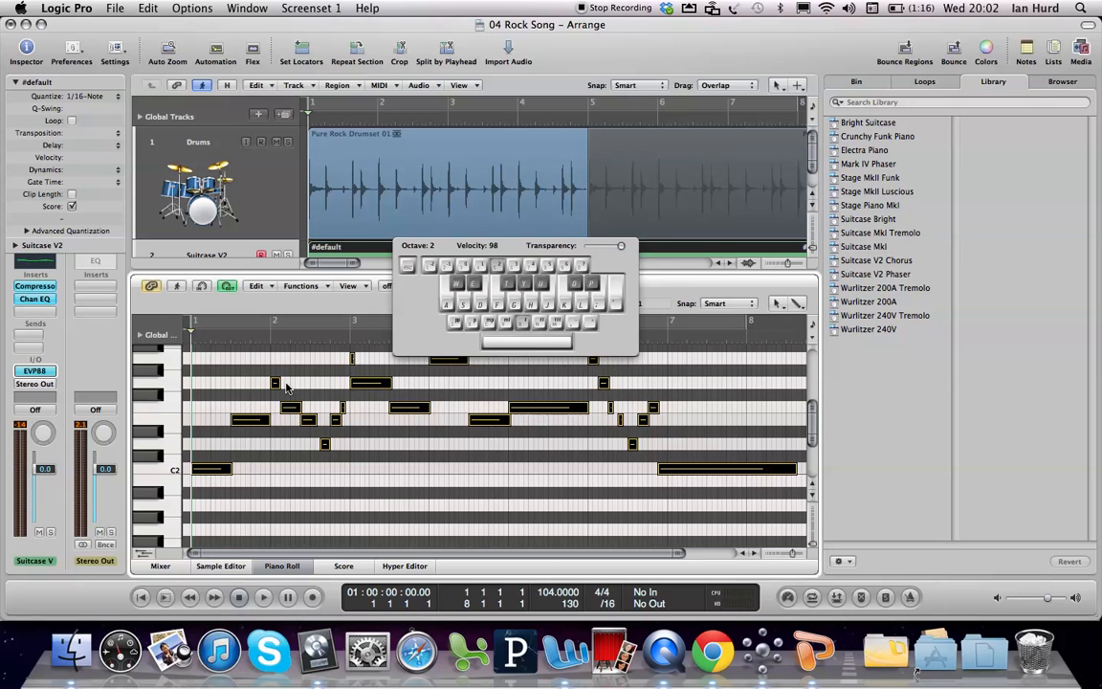
{"action": "key", "text": "super+k"}
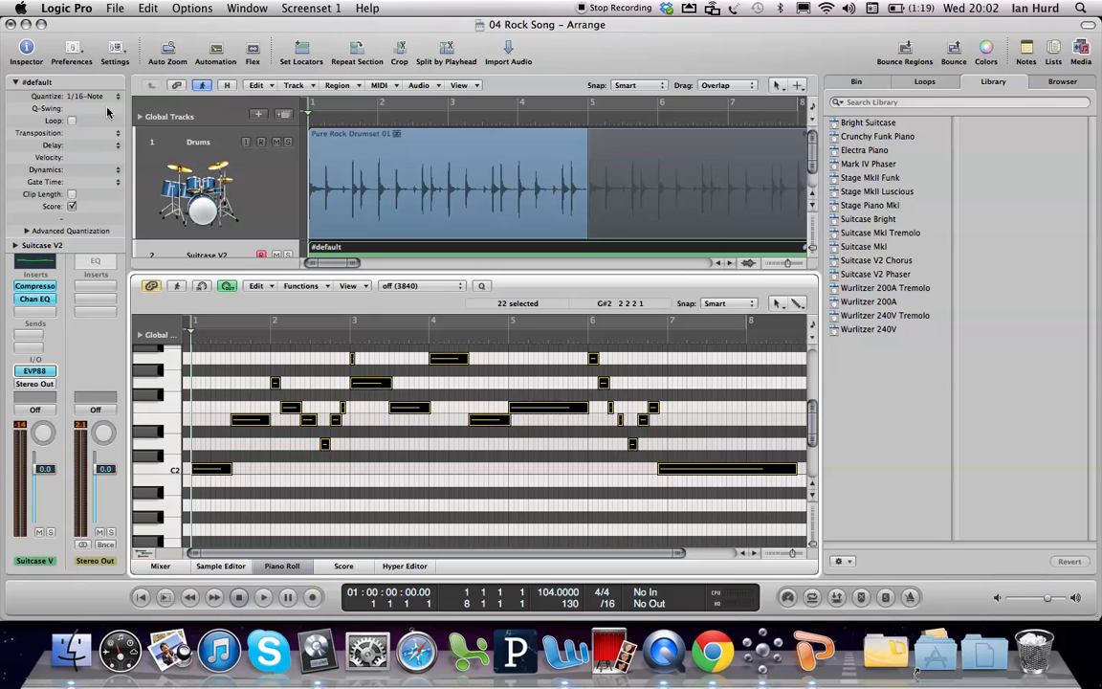
Step: Look through the project's Recording and MIDI settings and the MIDI preferences for the overlapping recordings option
{"action": "left_click", "coordinate": [113, 48]}
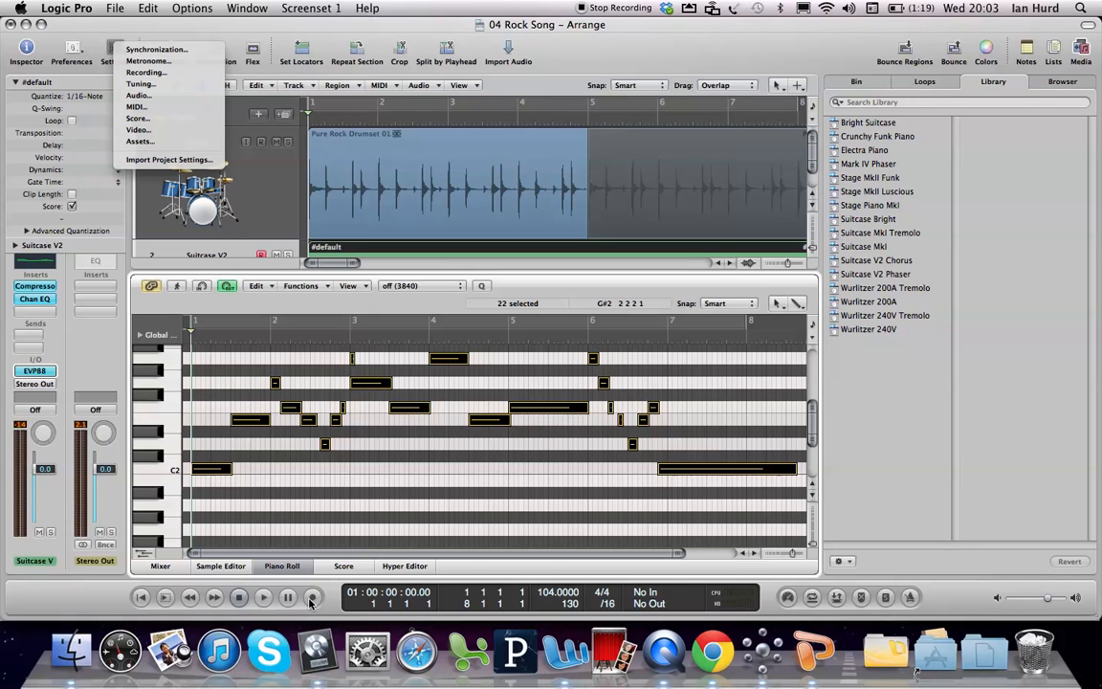
{"action": "left_click", "coordinate": [151, 73]}
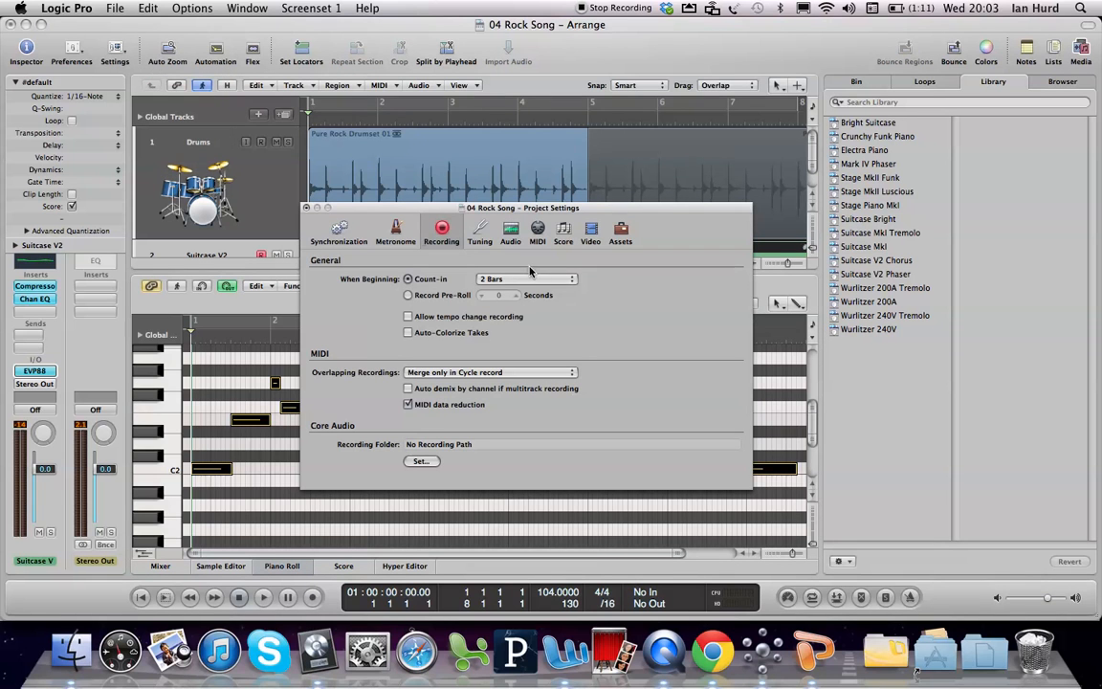
{"action": "left_click", "coordinate": [537, 234]}
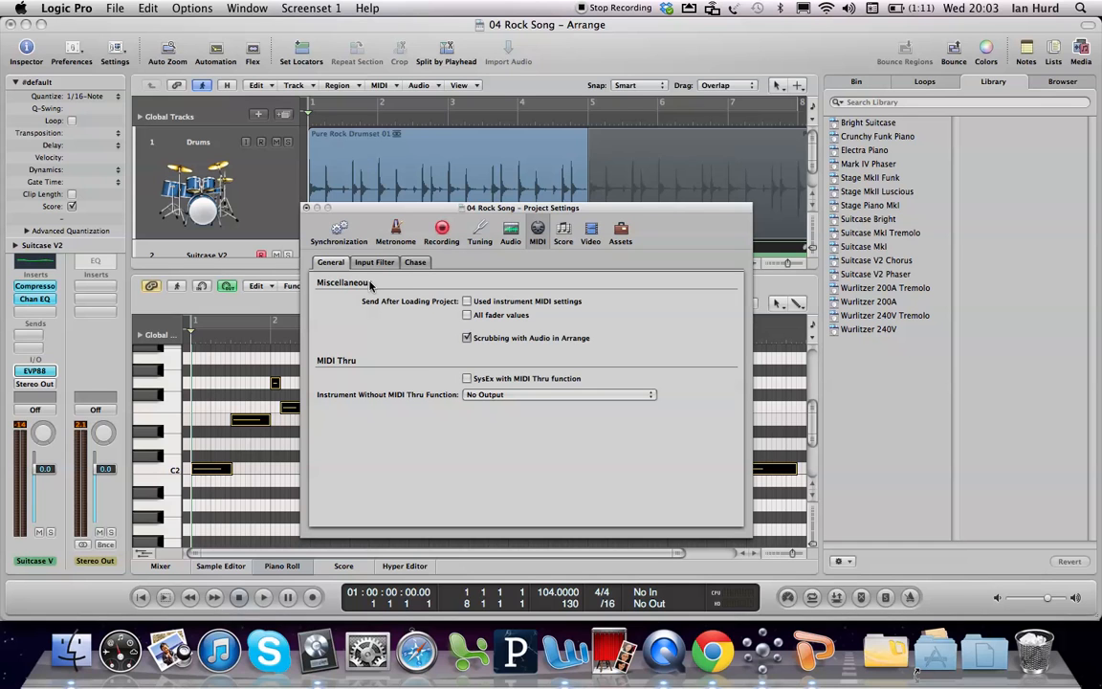
{"action": "left_click", "coordinate": [306, 207]}
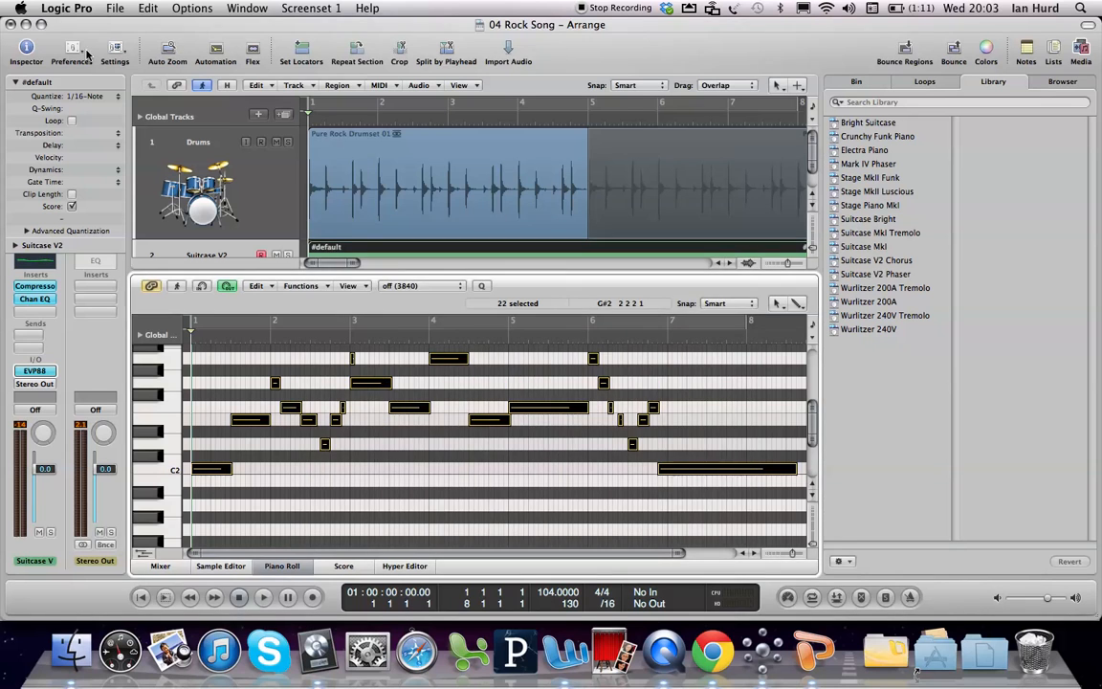
{"action": "right_click", "coordinate": [313, 598]}
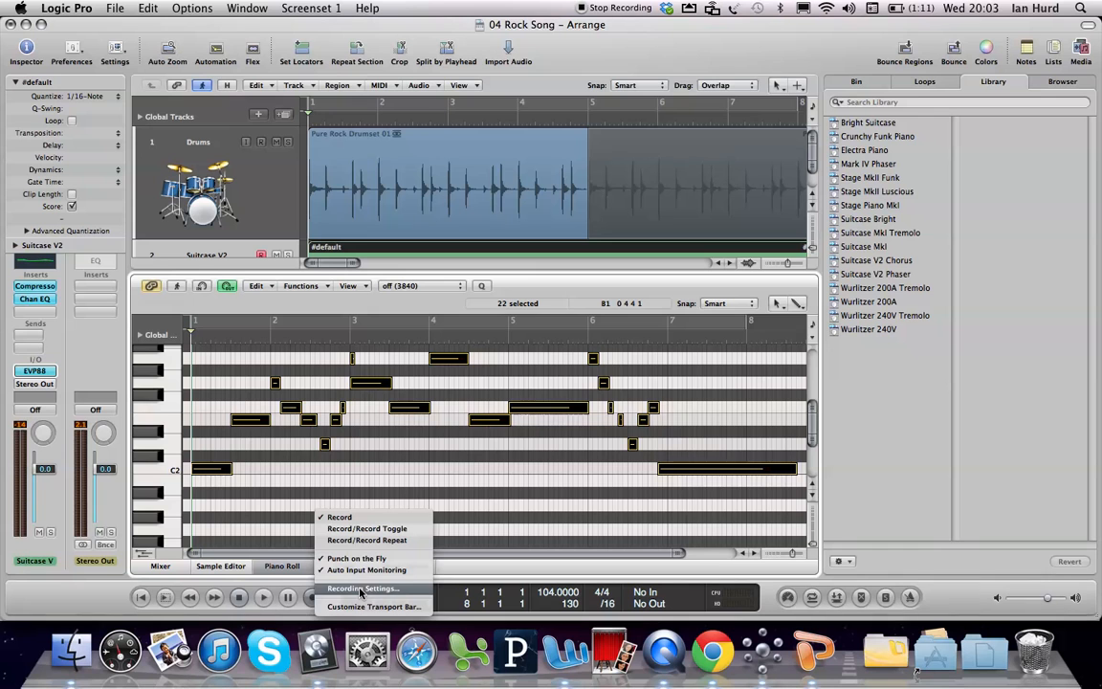
{"action": "left_click", "coordinate": [81, 25]}
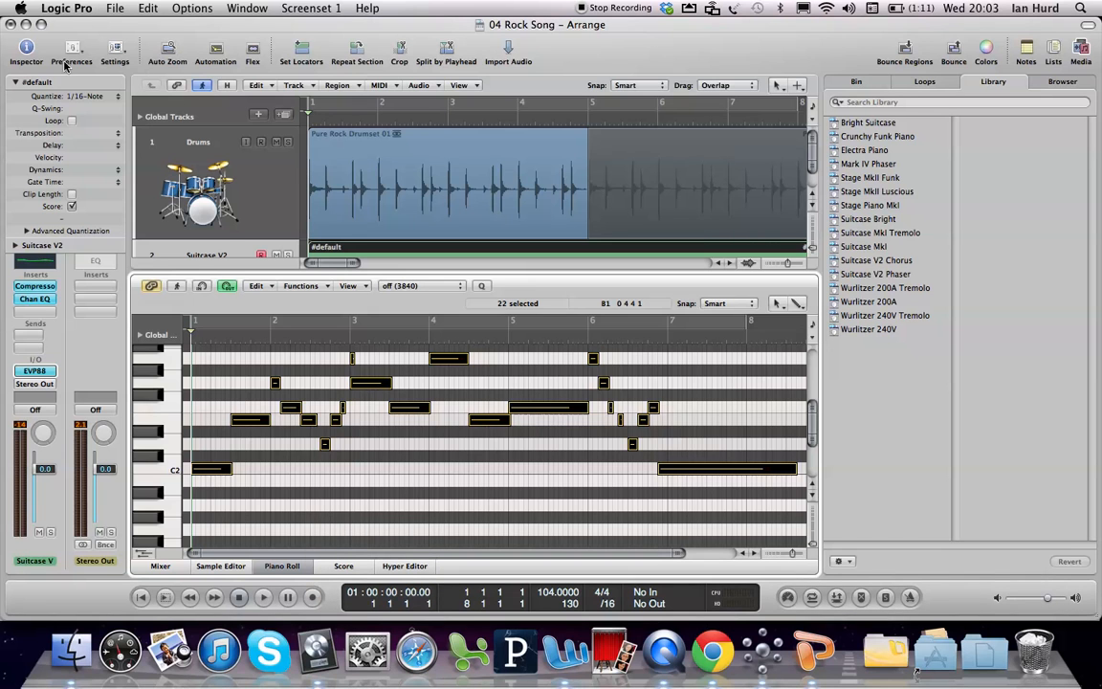
{"action": "left_click", "coordinate": [73, 48]}
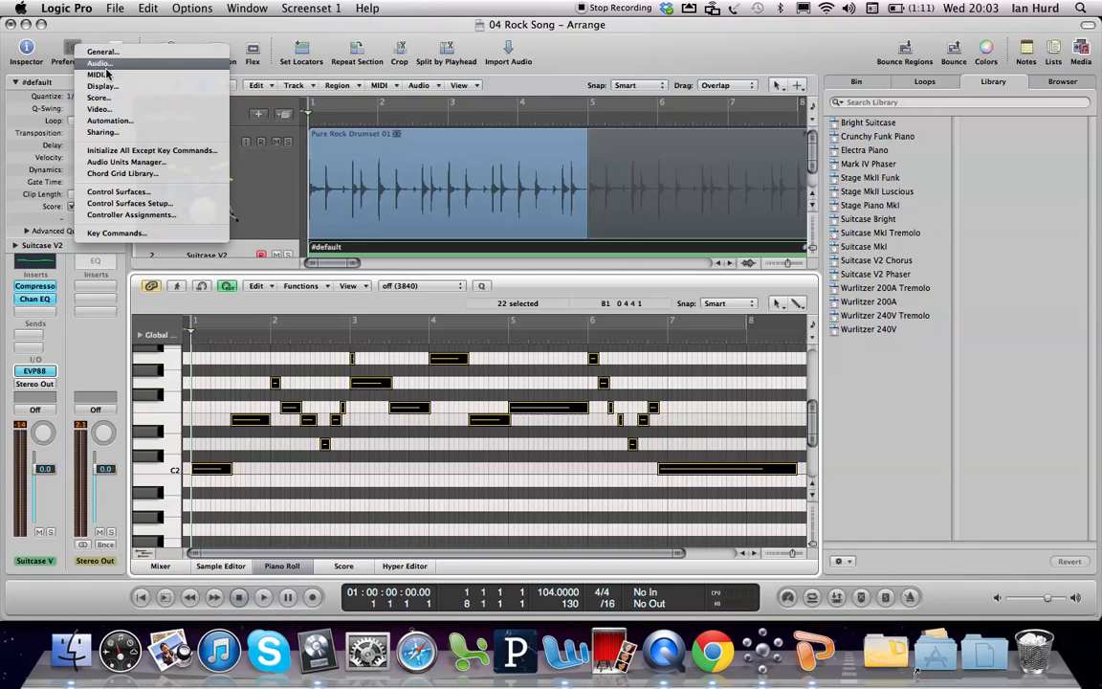
{"action": "left_click", "coordinate": [96, 74]}
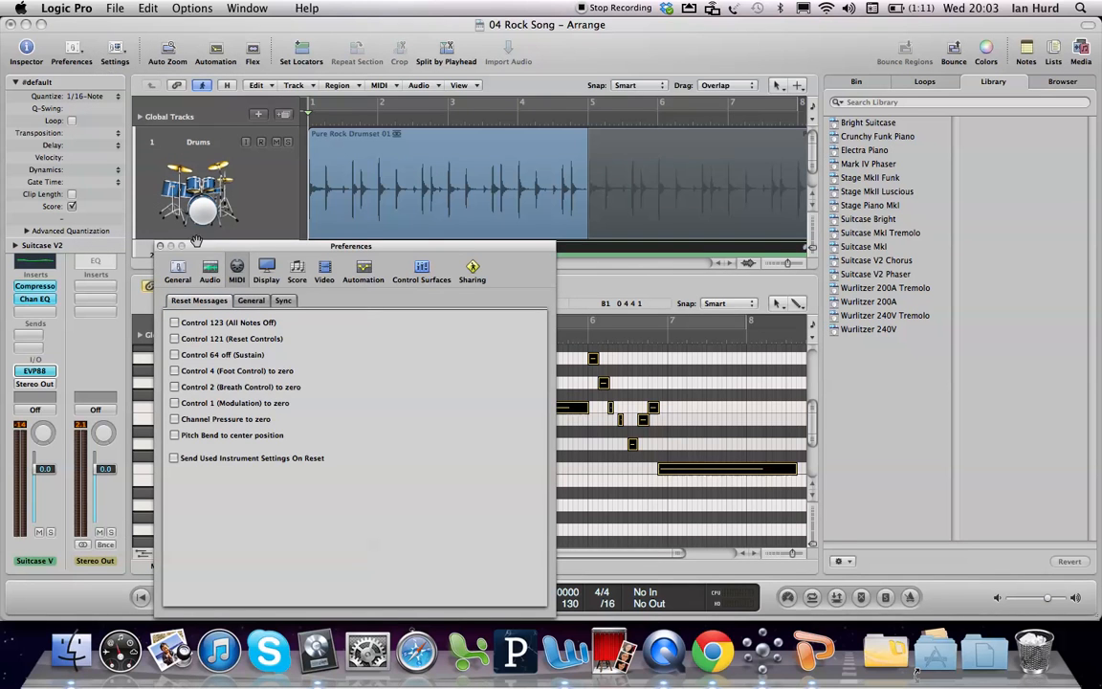
{"action": "left_click", "coordinate": [160, 245]}
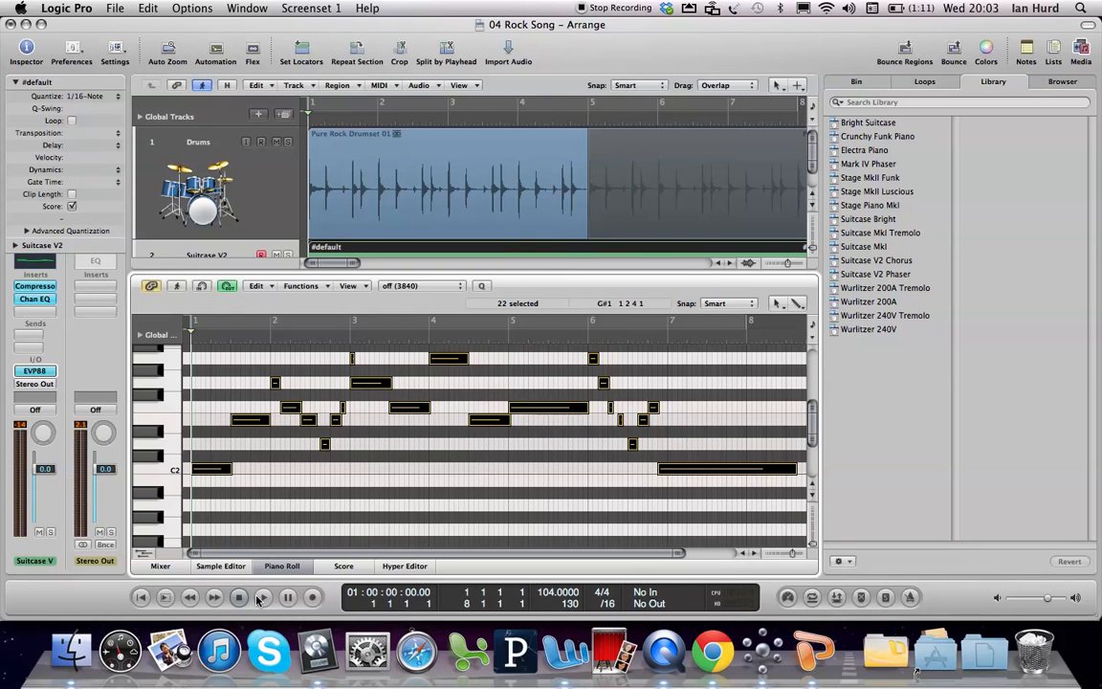
Step: Set the project's MIDI Overlapping Recordings option to Merge with selected regions and close the Project Settings
{"action": "right_click", "coordinate": [314, 598]}
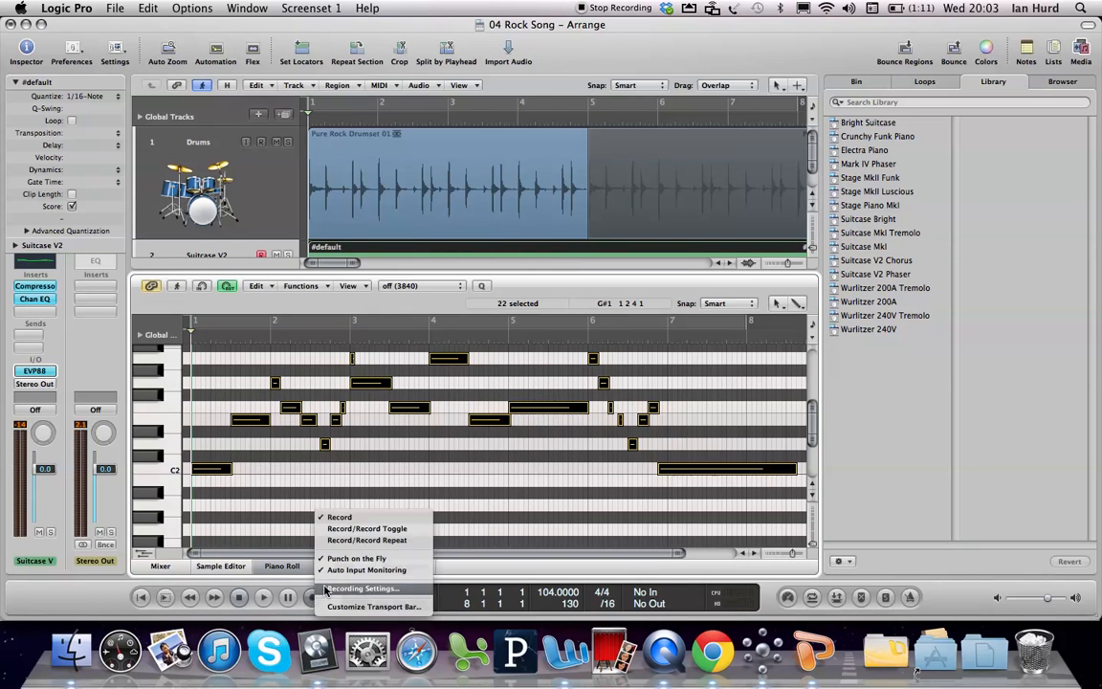
{"action": "left_click", "coordinate": [357, 591]}
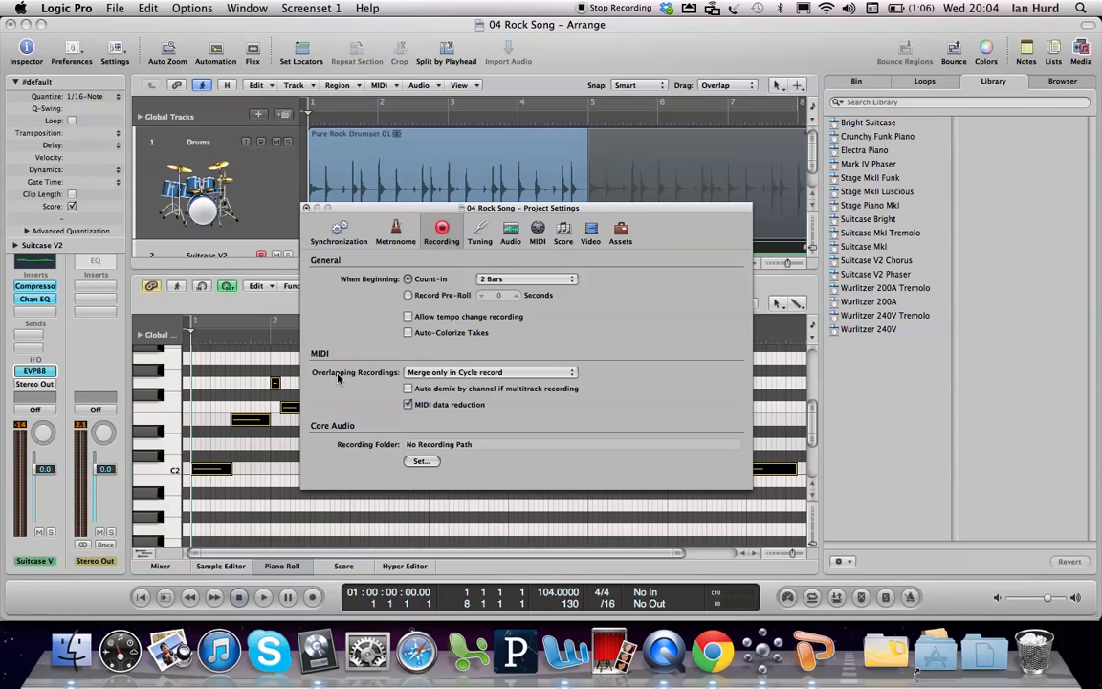
{"action": "left_click", "coordinate": [514, 373]}
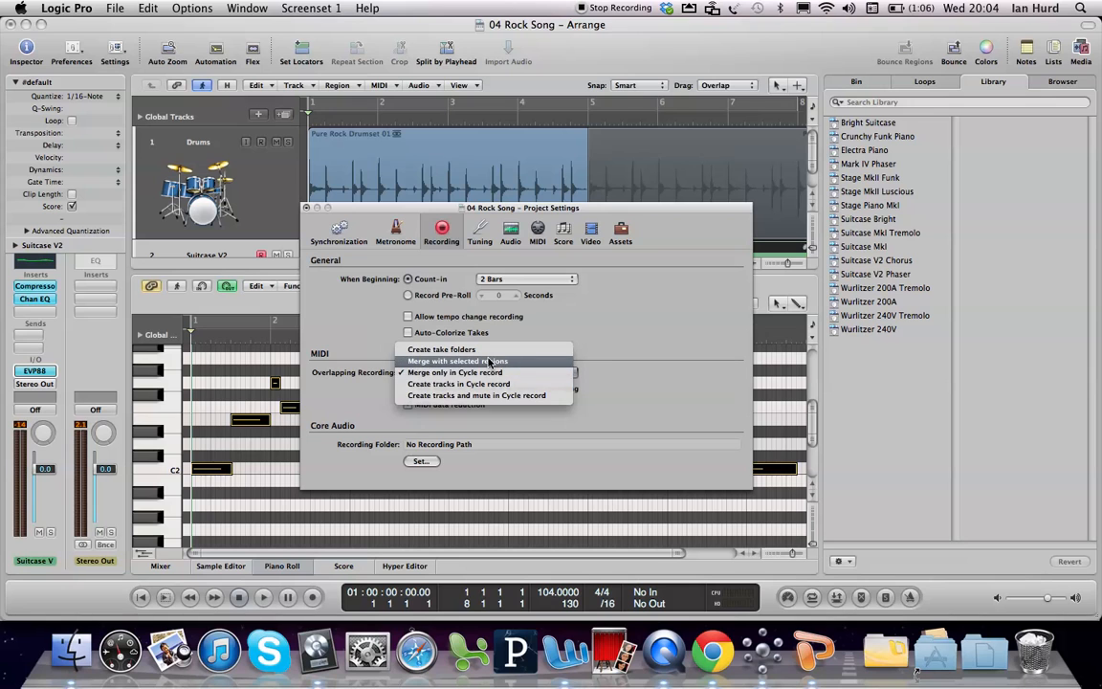
{"action": "left_click", "coordinate": [489, 361]}
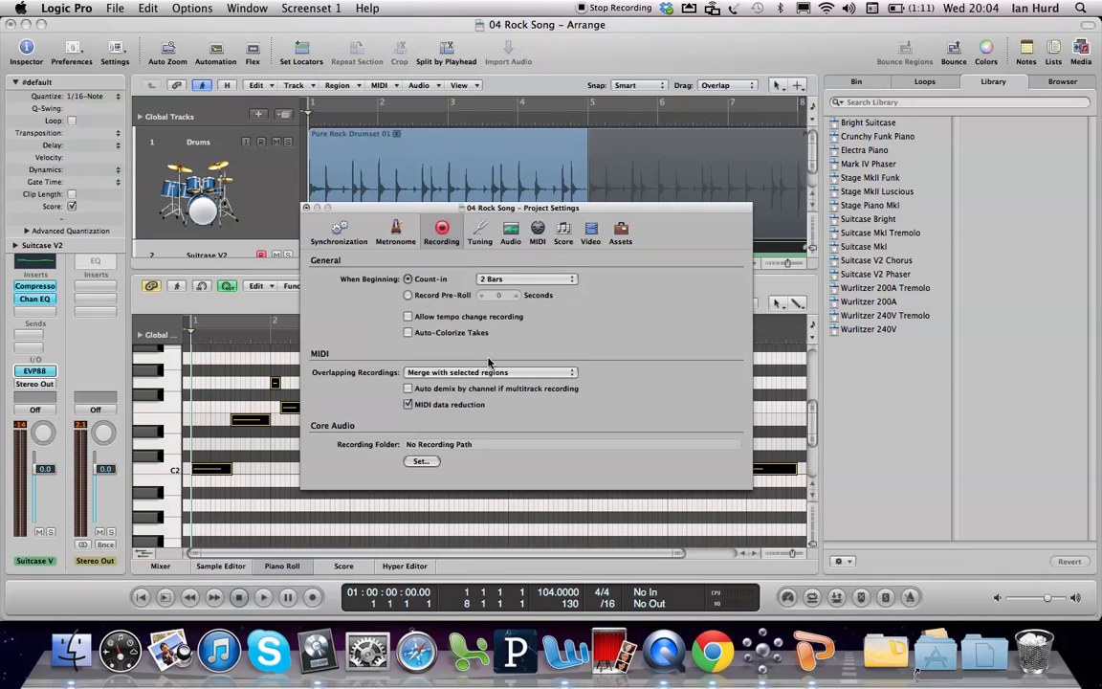
{"action": "left_click", "coordinate": [306, 207]}
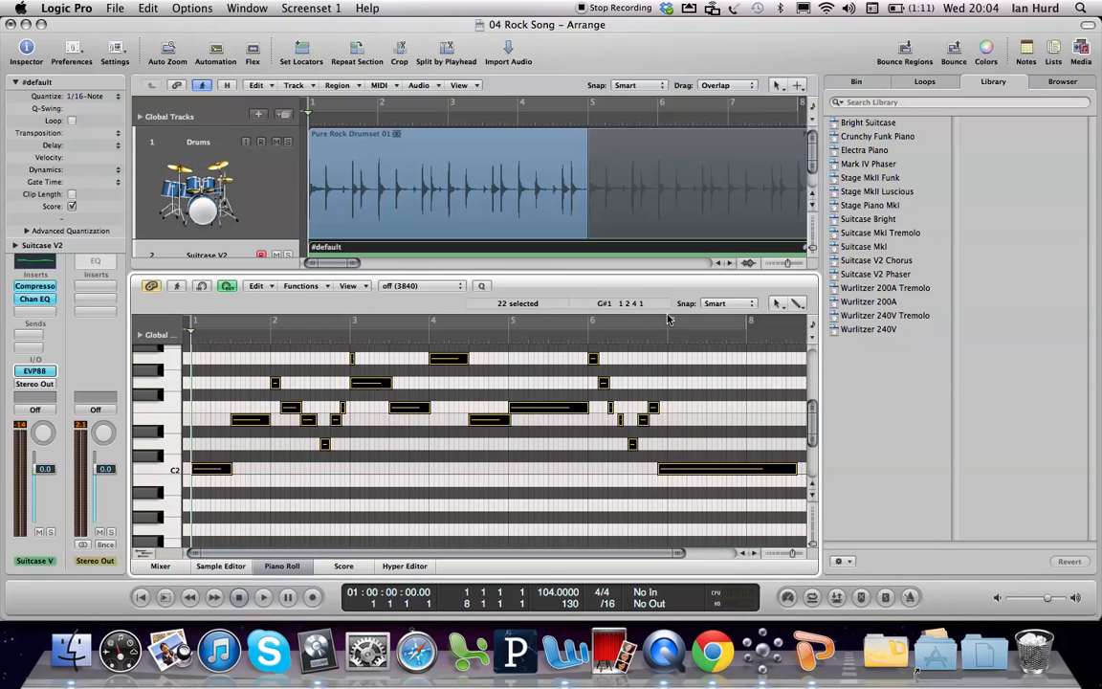
Step: Close the Piano Roll and select the recorded MIDI region on the Suitcase V2 track in the arrangement
{"action": "key", "text": "p"}
{"action": "left_click", "coordinate": [546, 413]}
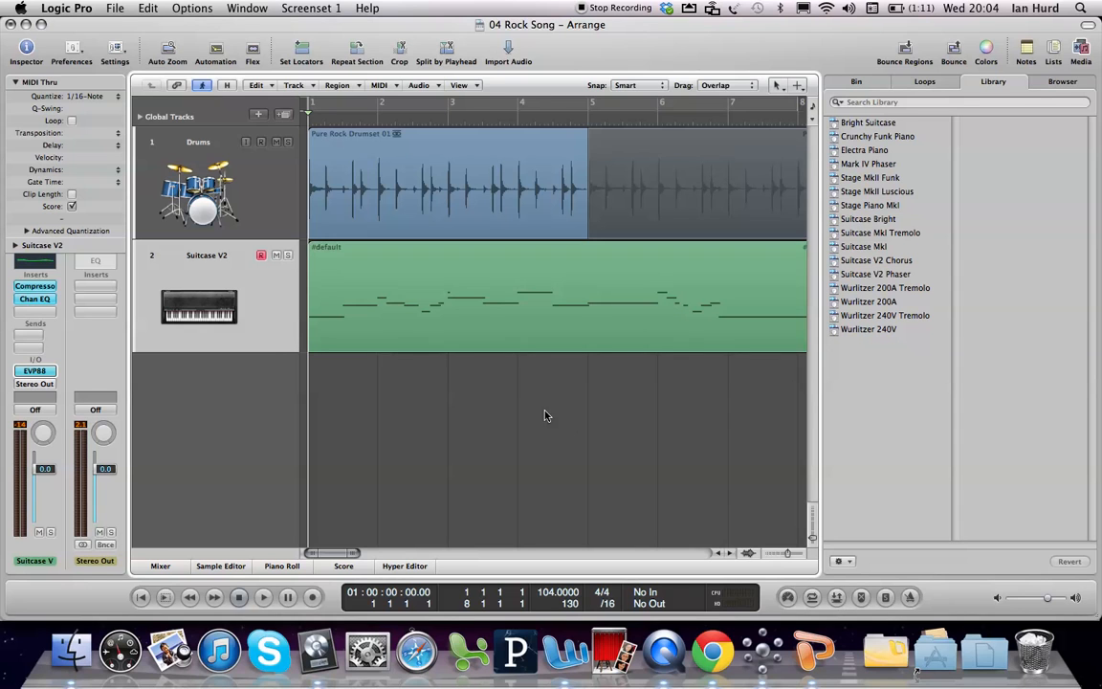
{"action": "left_click", "coordinate": [485, 308]}
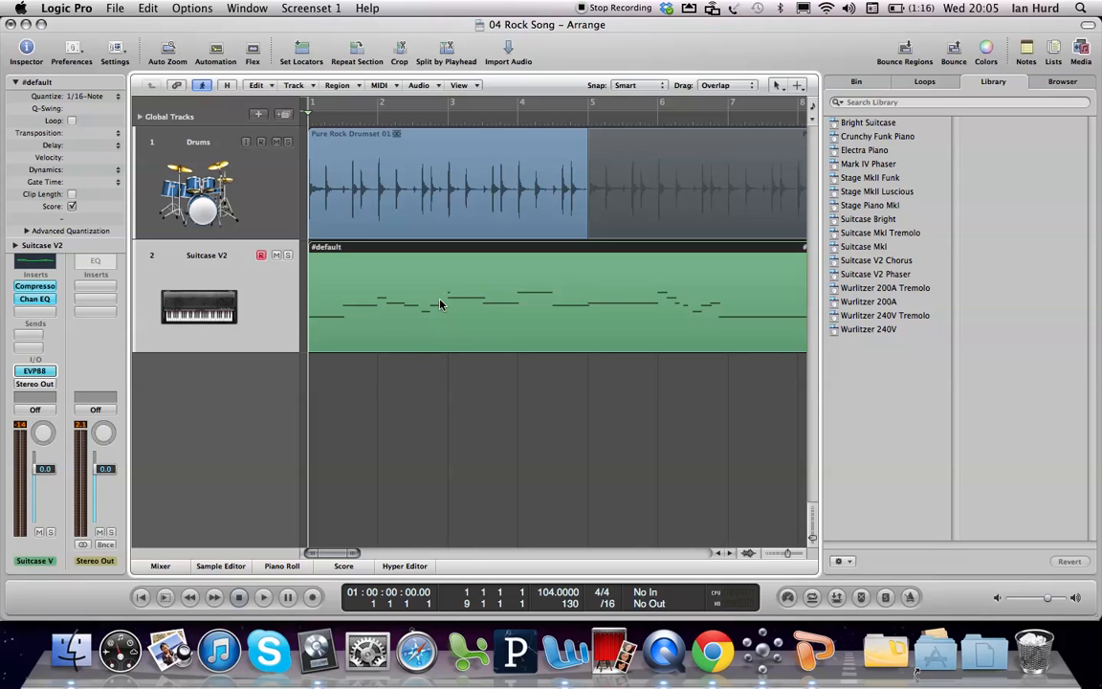
Step: Record a second layer of notes over the selected Suitcase V2 region from bar 1 with the Caps Lock Keyboard at octave 2
{"action": "key", "text": "r"}
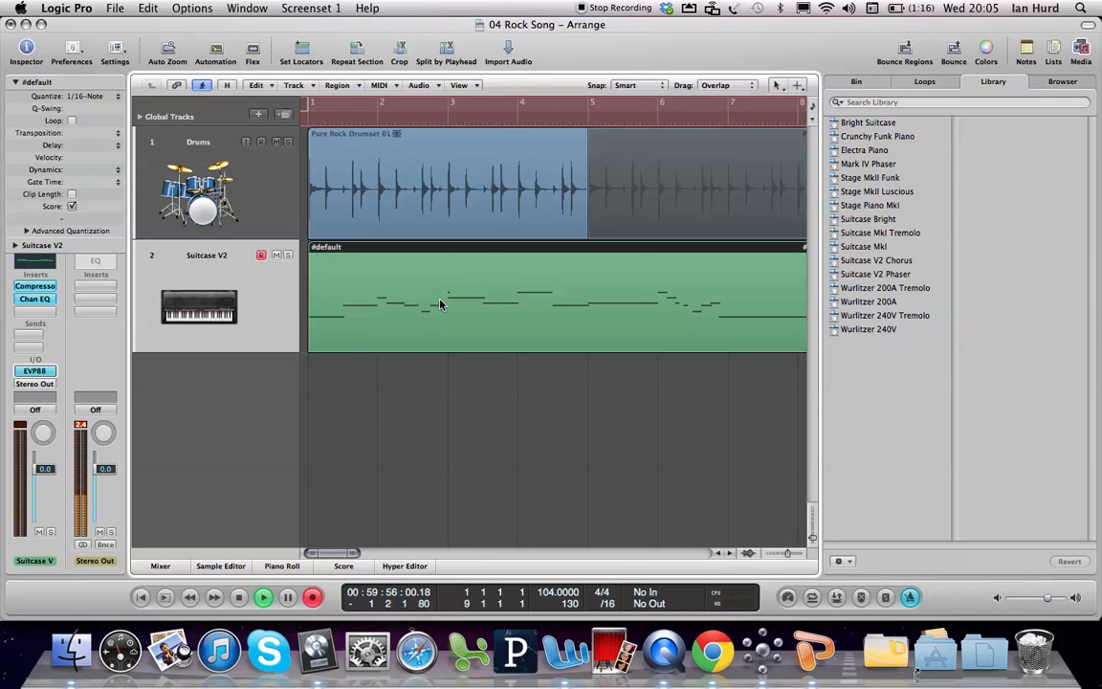
{"action": "key", "text": "super+k"}
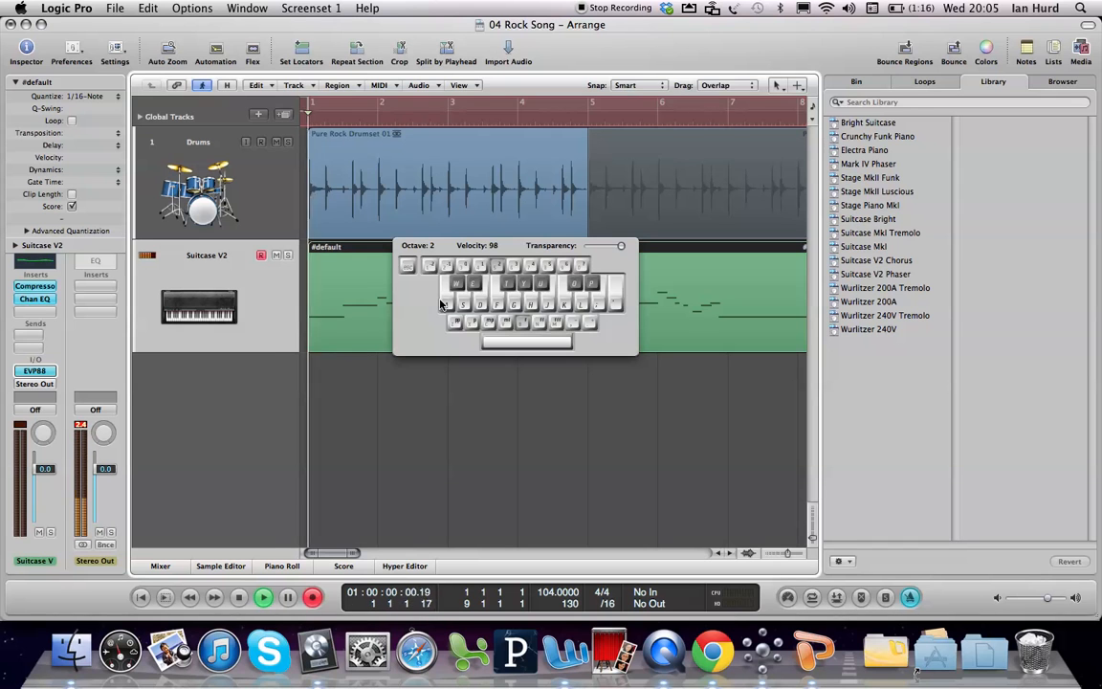
{"action": "key", "text": "f"}
{"action": "key", "text": "h"}
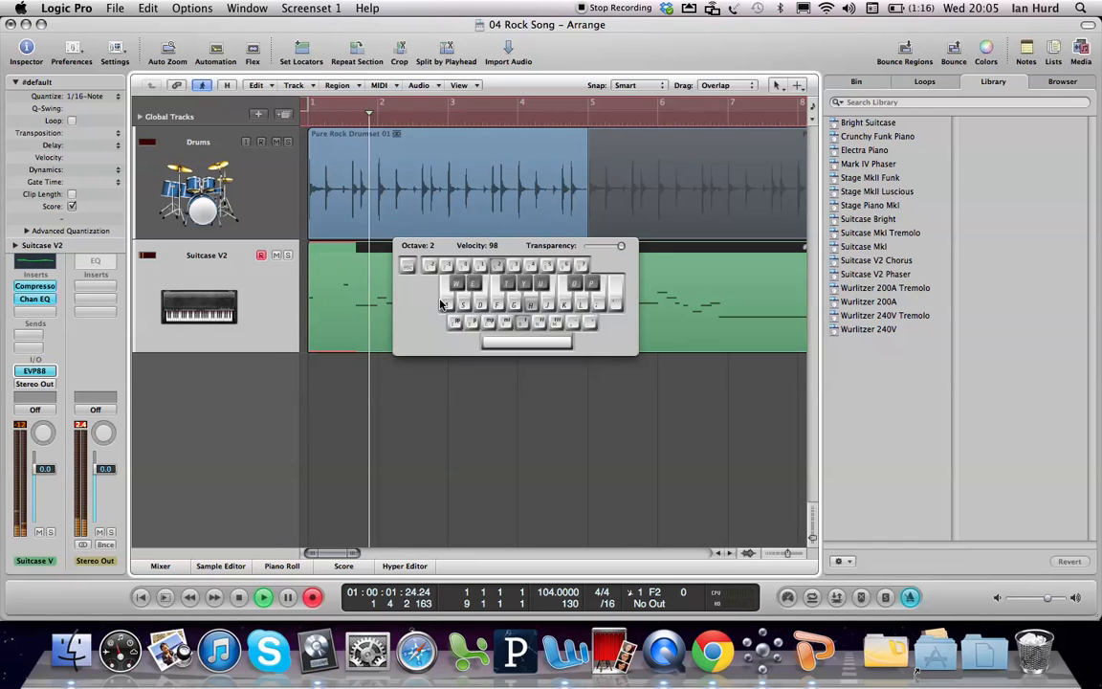
{"action": "key", "text": "k"}
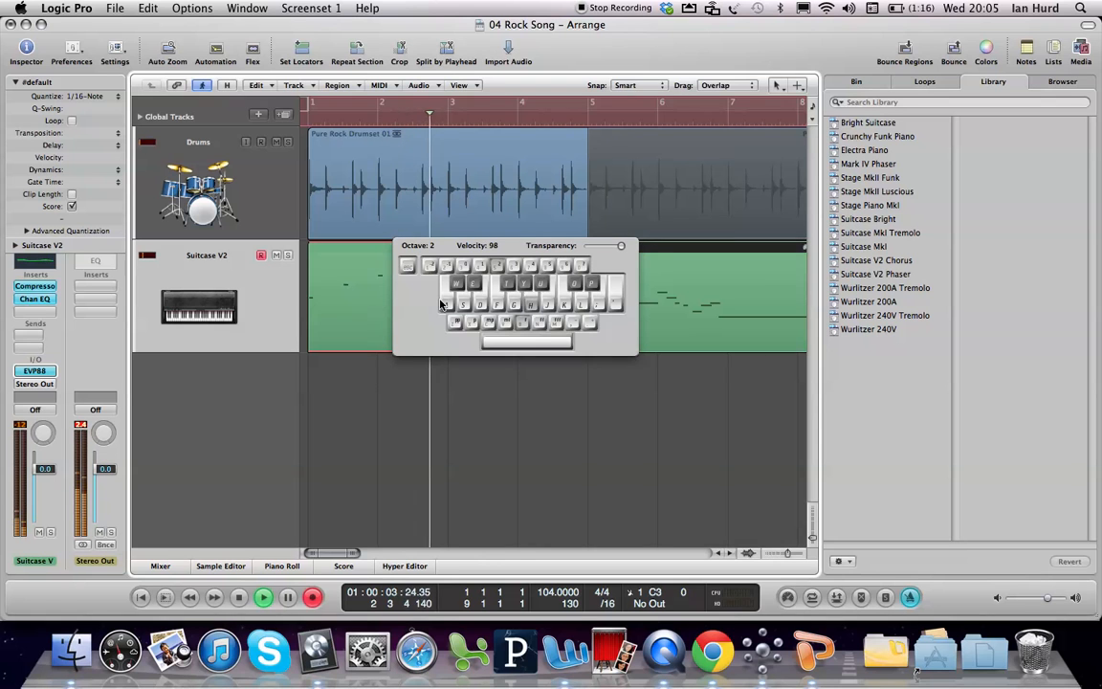
{"action": "key", "text": "g"}
{"action": "key", "text": "d"}
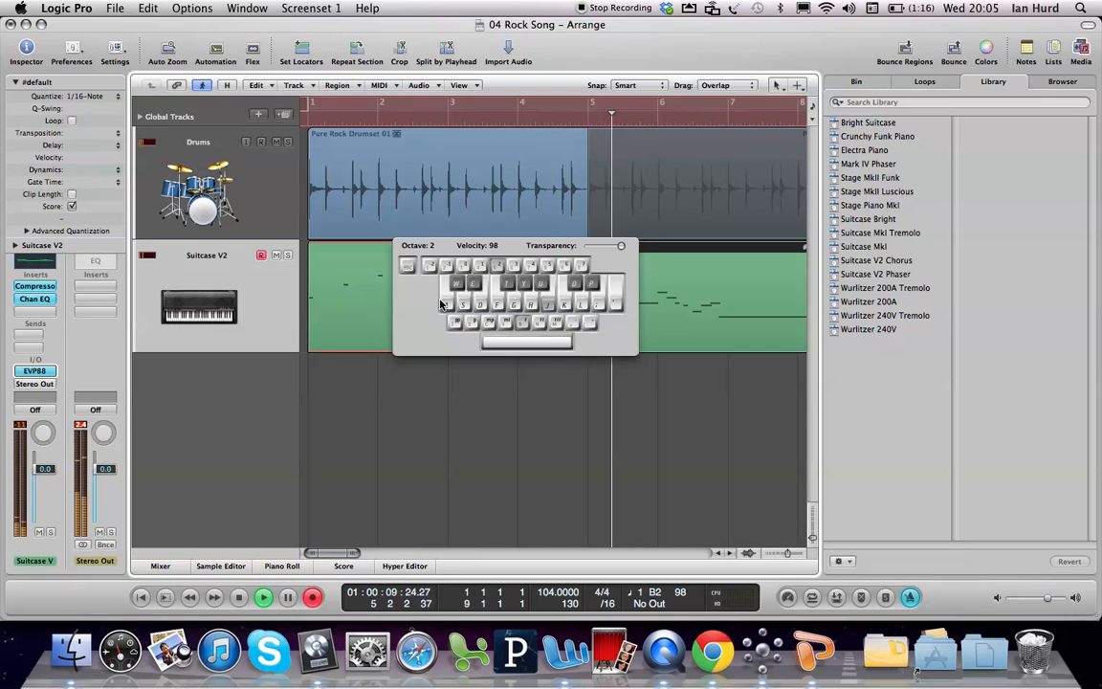
{"action": "key", "text": "j"}
{"action": "key", "text": "f"}
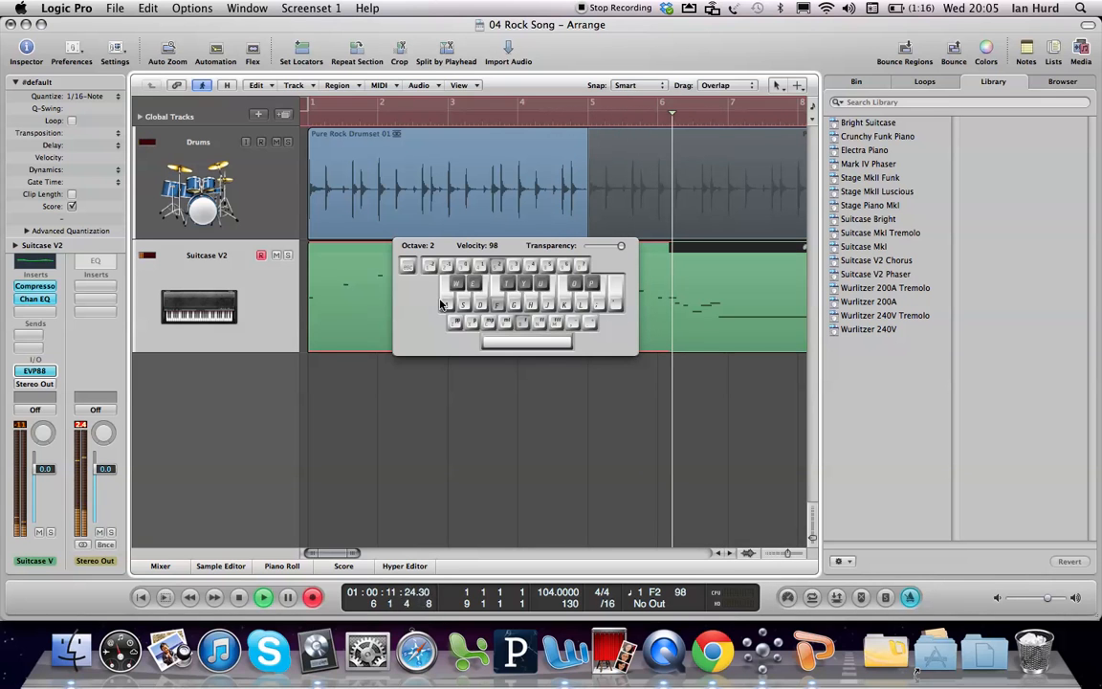
{"action": "key", "text": "s"}
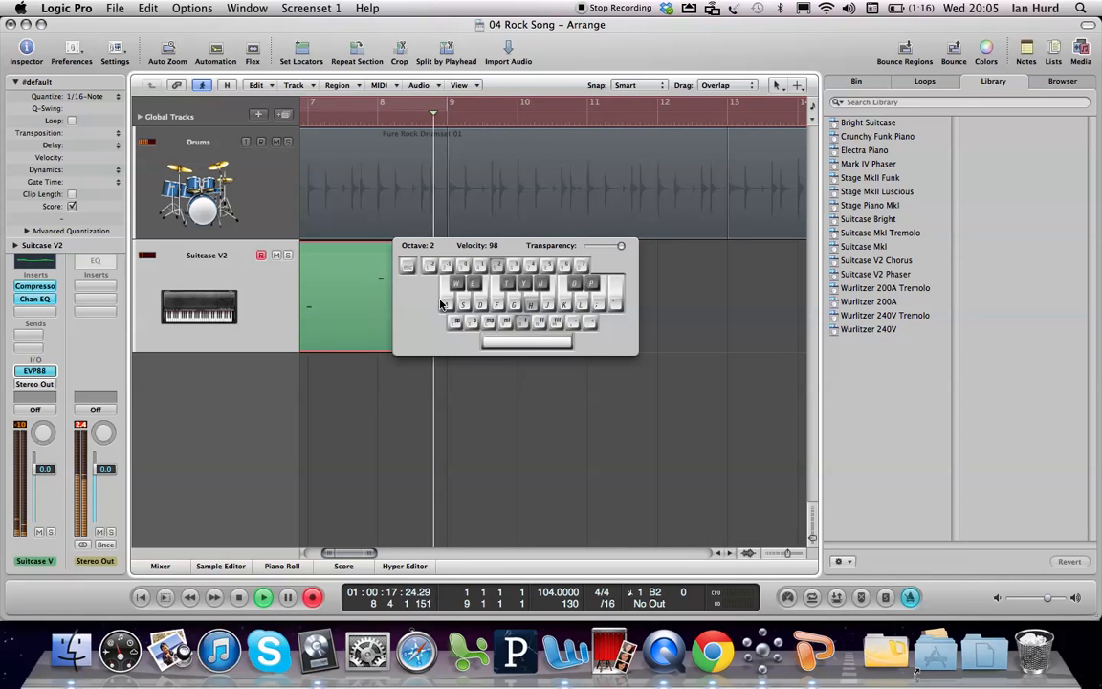
{"action": "key", "text": "h"}
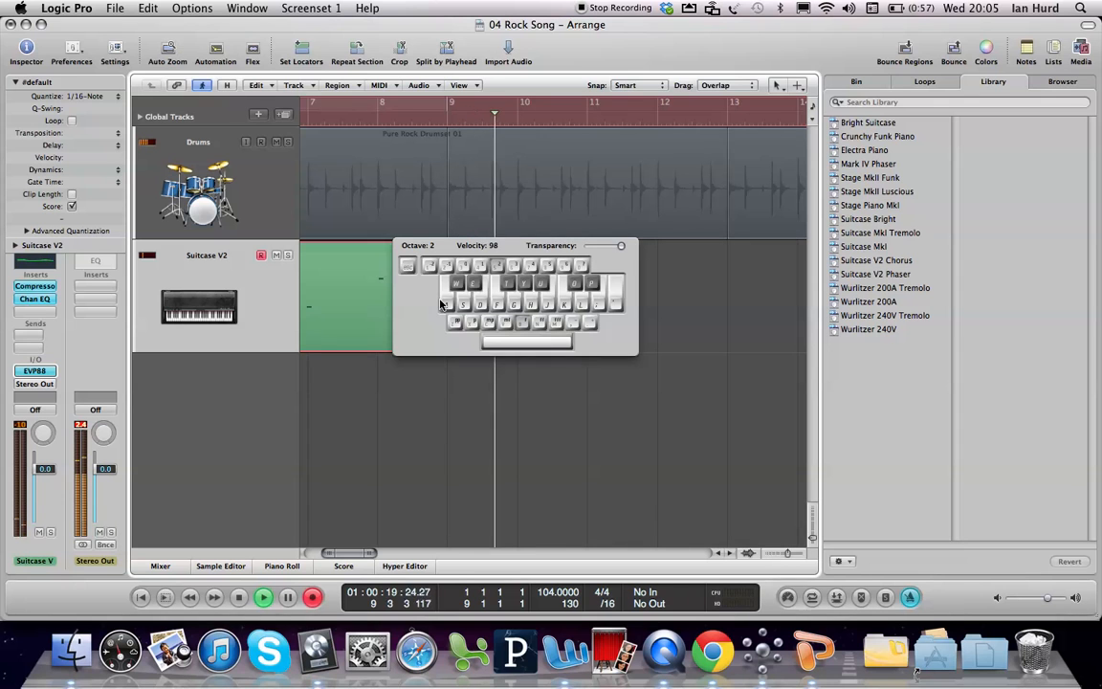
{"action": "key", "text": "space"}
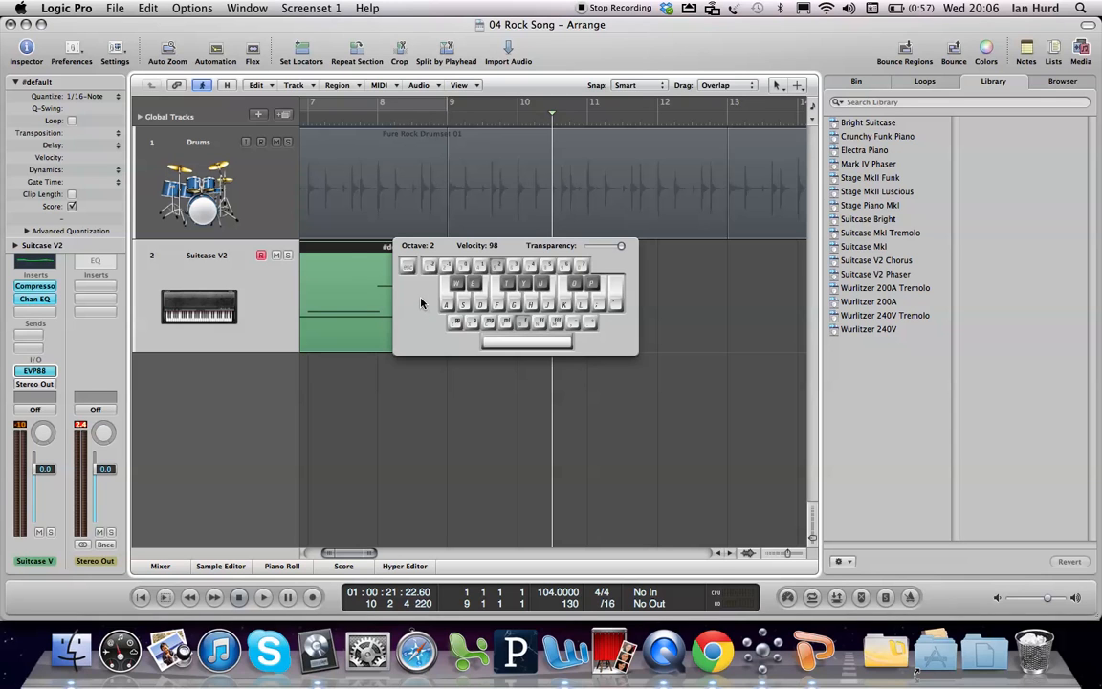
Step: Move the Caps Lock Keyboard below the Suitcase V2 track and hide it, and return the playhead to bar 1
{"action": "left_click_drag", "start_coordinate": [423, 254], "coordinate": [401, 384]}
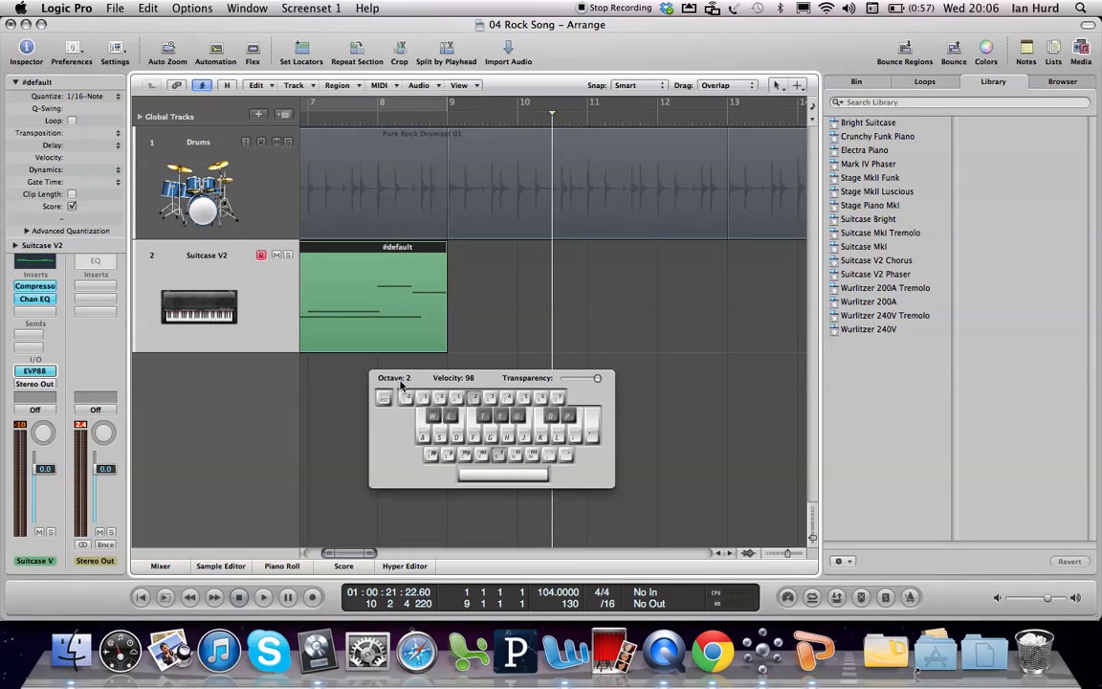
{"action": "key", "text": "super+k"}
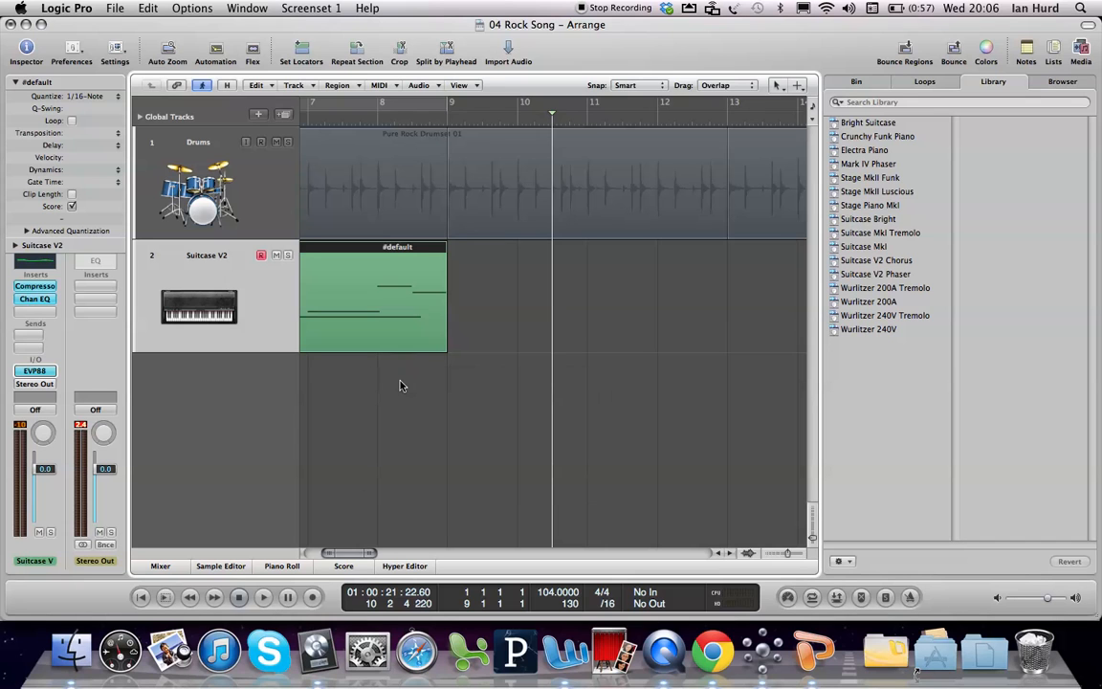
{"action": "key", "text": "Return"}
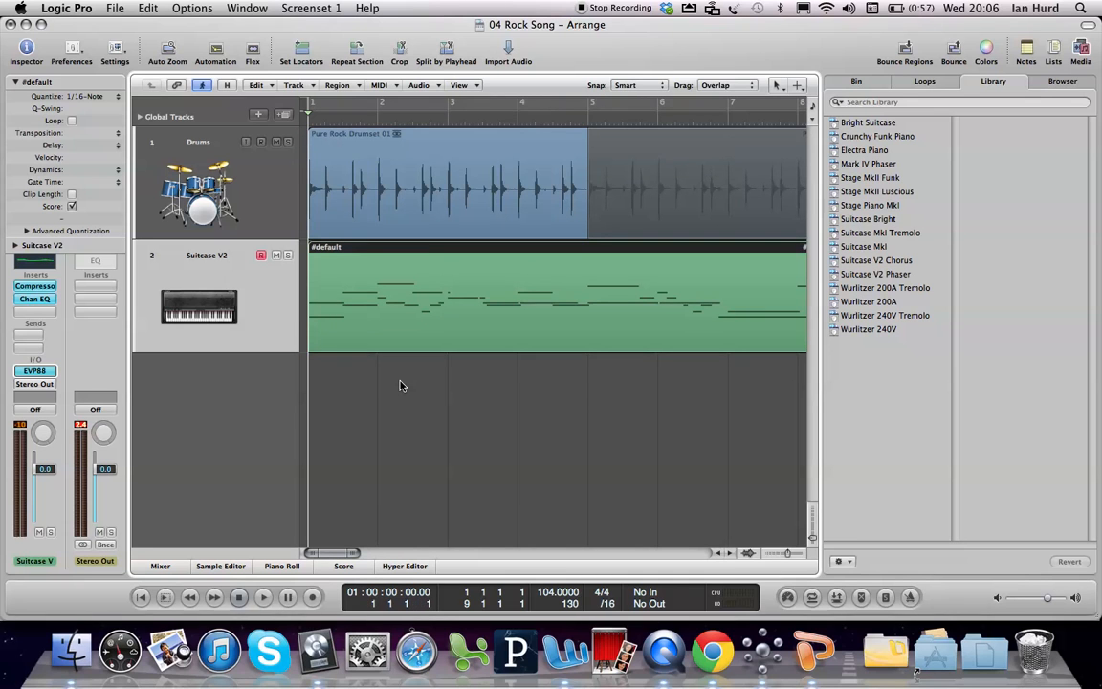
Step: Record a further layer of notes over the Suitcase V2 region from bar 1 to bar 9 with the Caps Lock Keyboard, and hide the keyboard
{"action": "key", "text": "r"}
{"action": "key", "text": "super+k"}
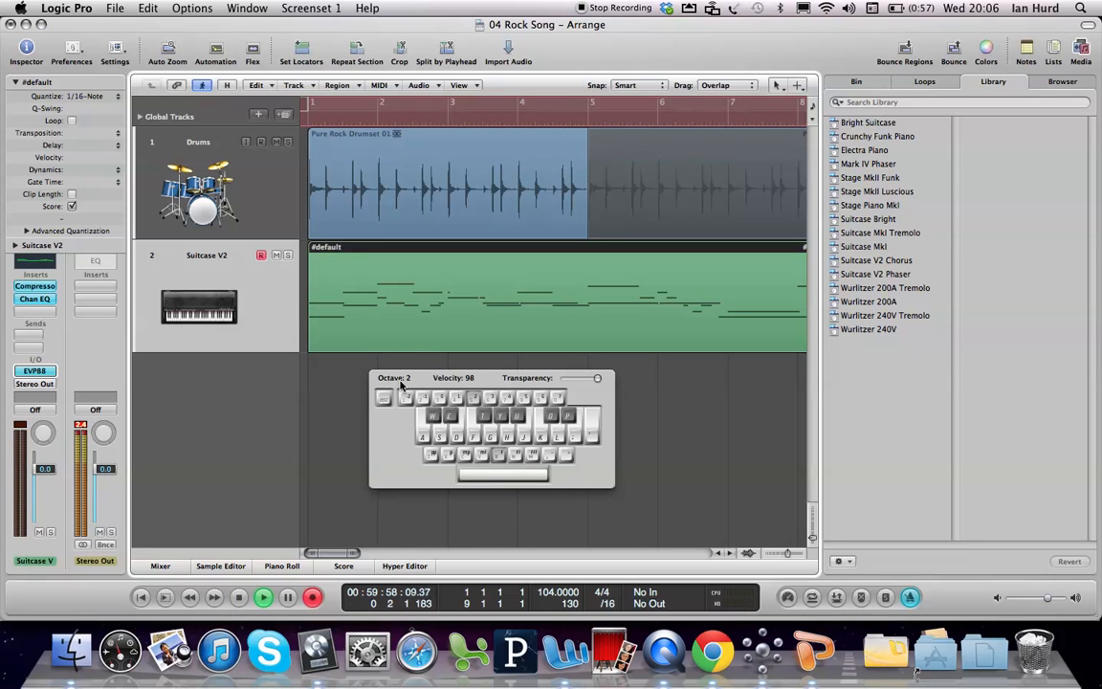
{"action": "key", "text": "g"}
{"action": "key", "text": "d"}
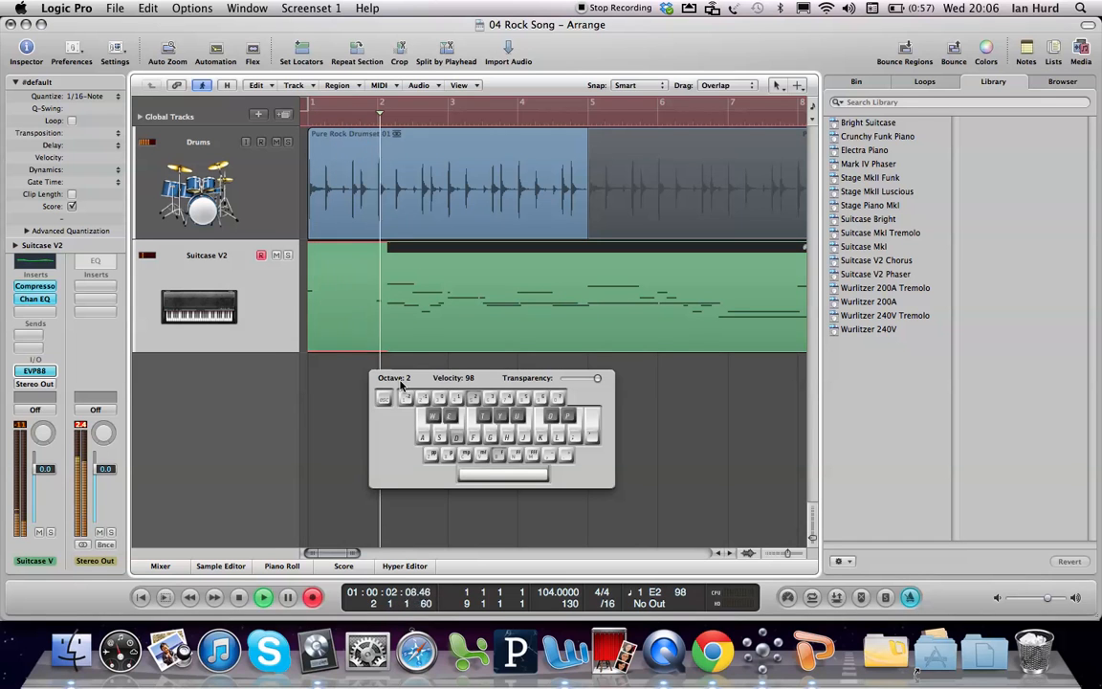
{"action": "key", "text": "a"}
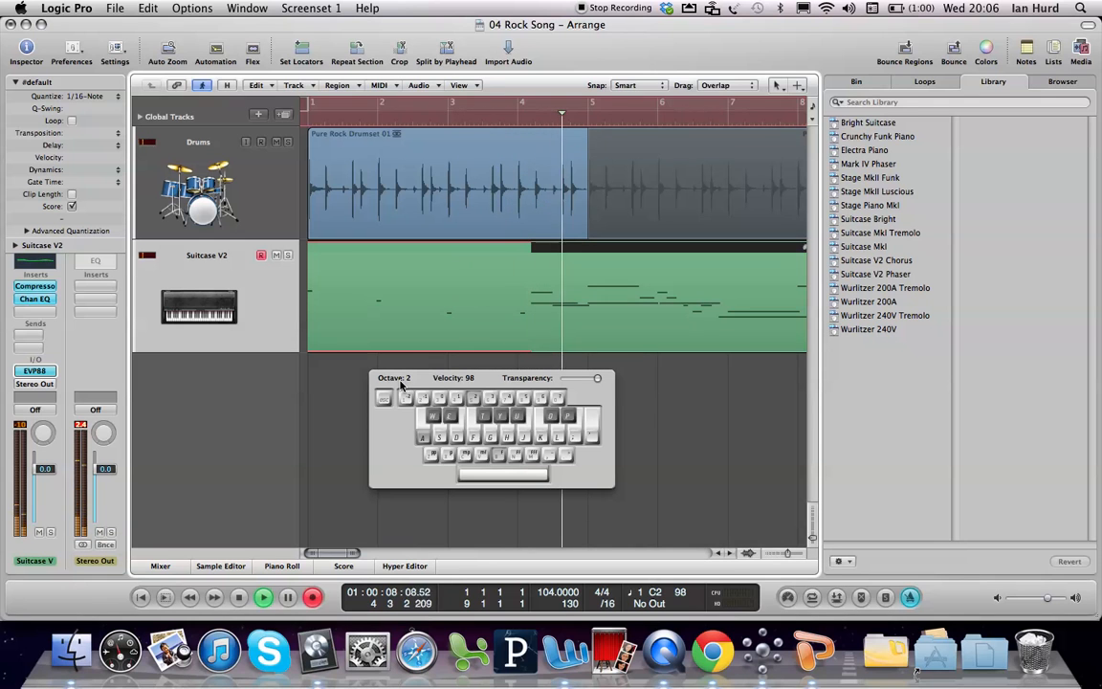
{"action": "key", "text": "d"}
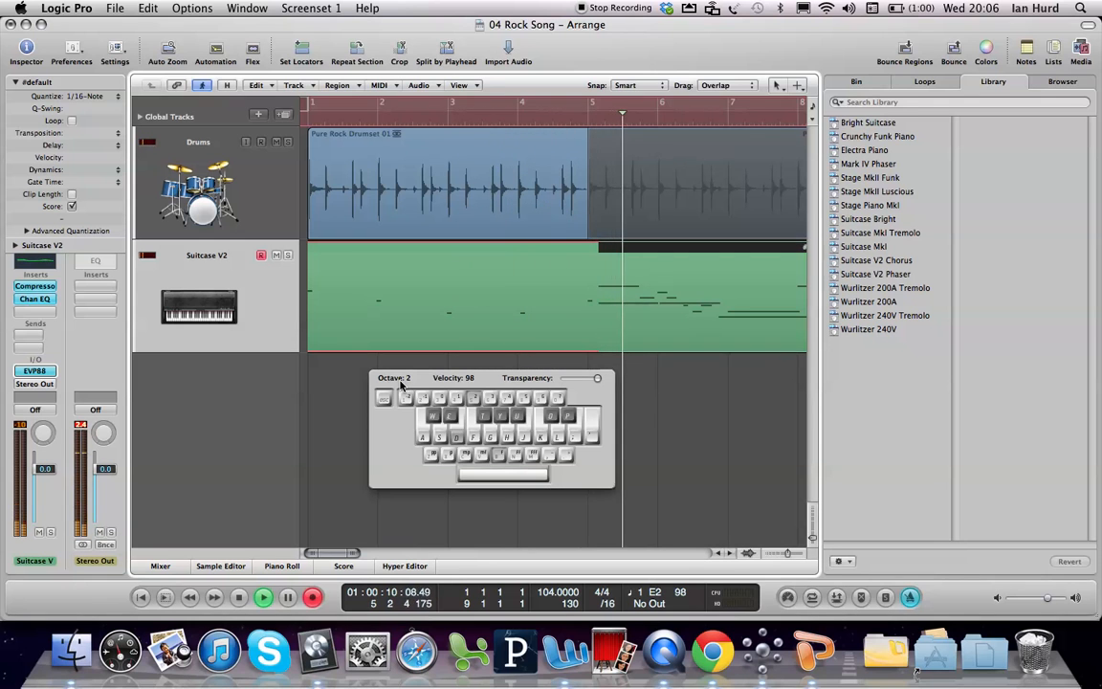
{"action": "key", "text": "g"}
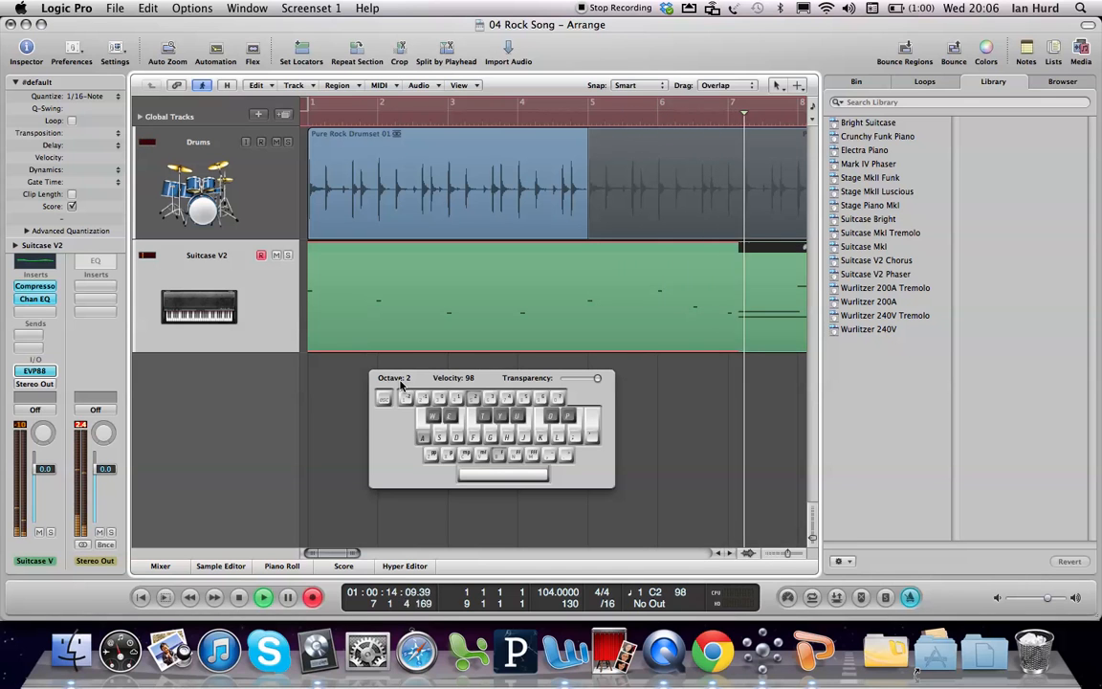
{"action": "key", "text": "a"}
{"action": "key", "text": "g"}
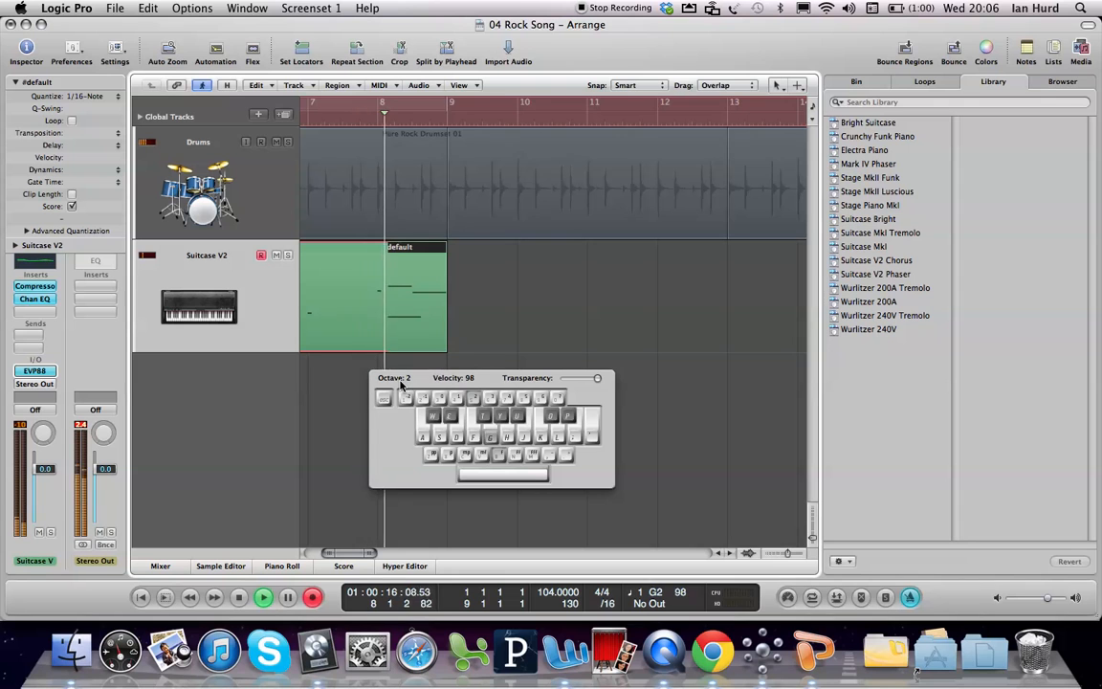
{"action": "key", "text": "f"}
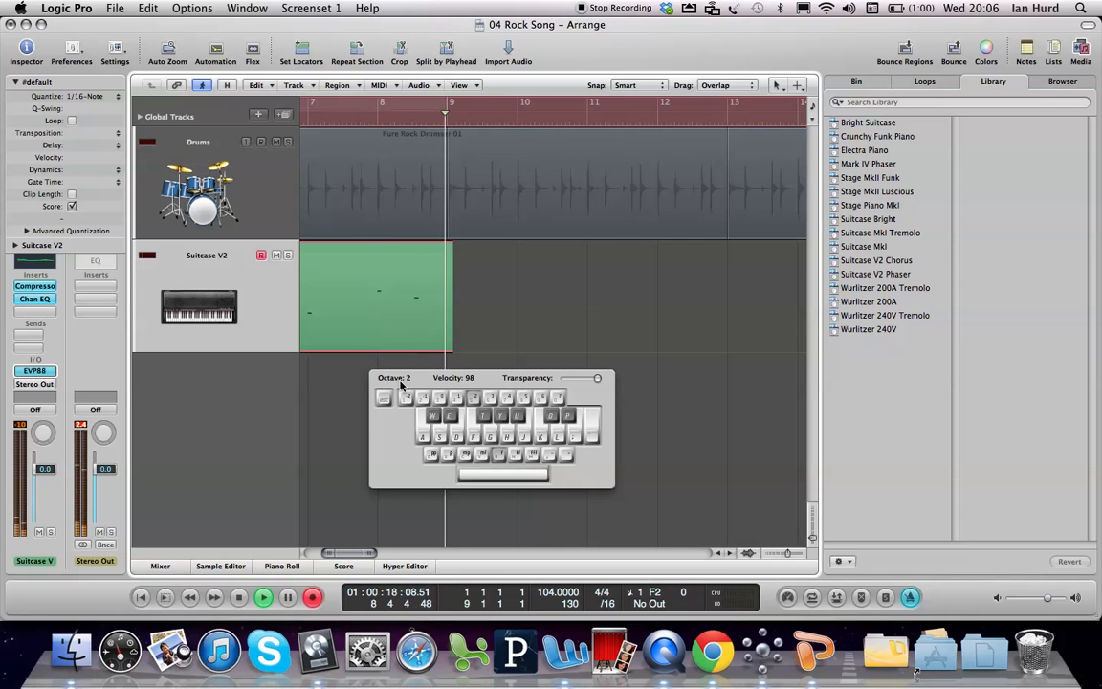
{"action": "key", "text": "space"}
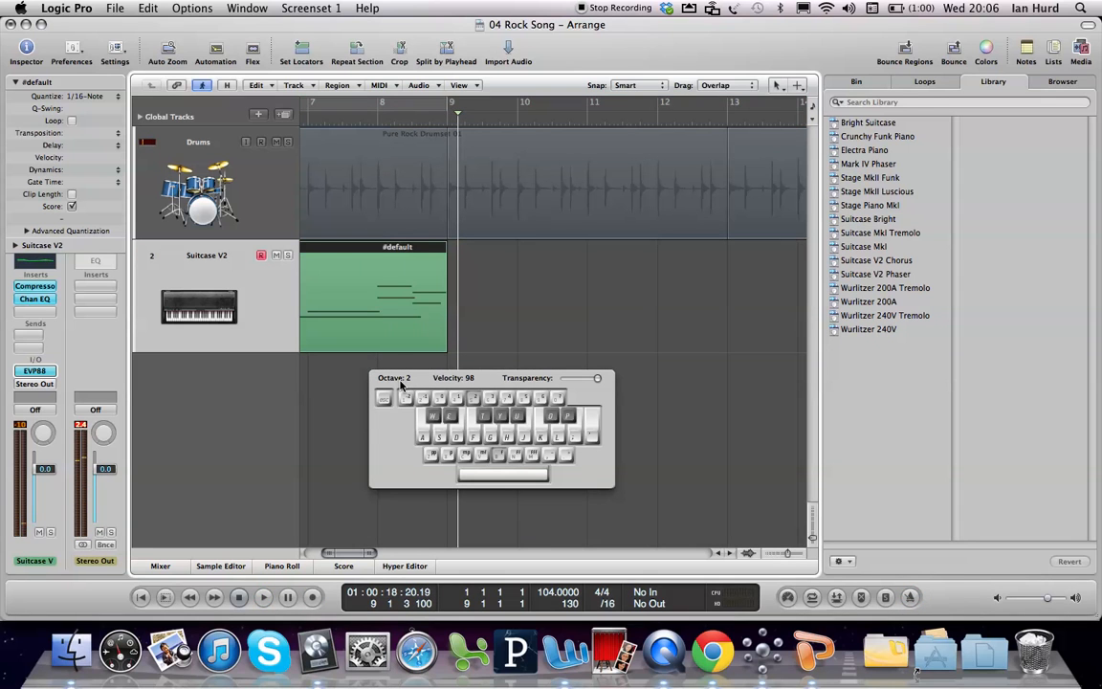
{"action": "key", "text": "Return"}
{"action": "key", "text": "Caps_Lock"}
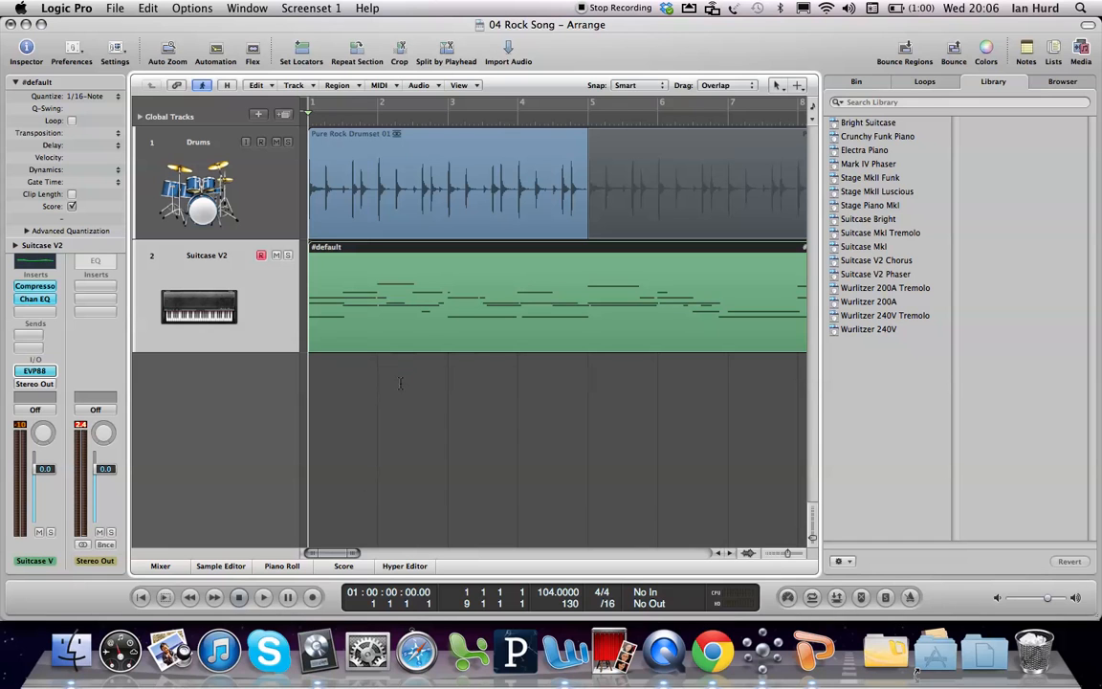
Step: Open the merged Suitcase V2 region in the Piano Roll and play it back from bar 1
{"action": "double_click", "coordinate": [471, 305]}
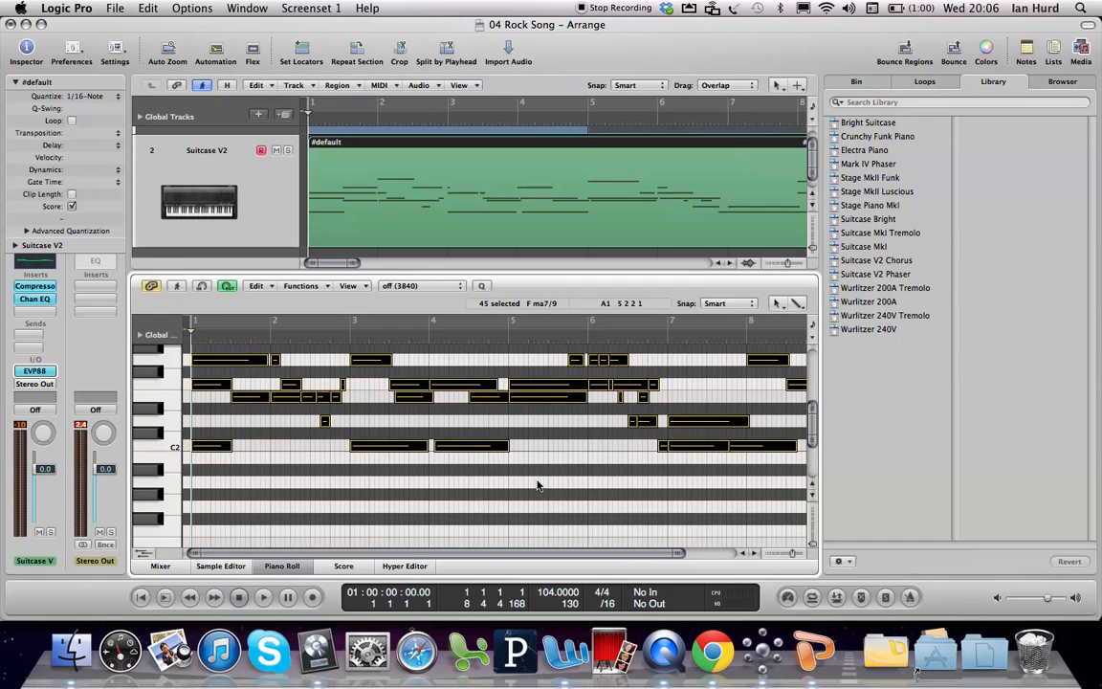
{"action": "scroll", "coordinate": [538, 485], "scroll_direction": "up", "scroll_amount": 4}
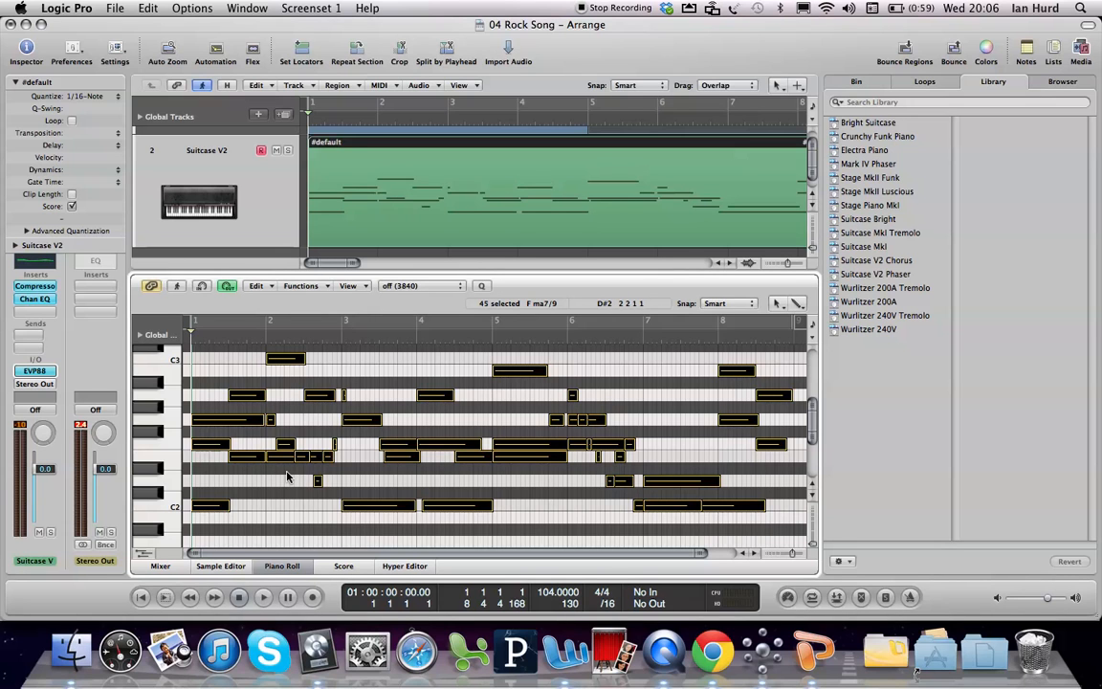
{"action": "key", "text": "space"}
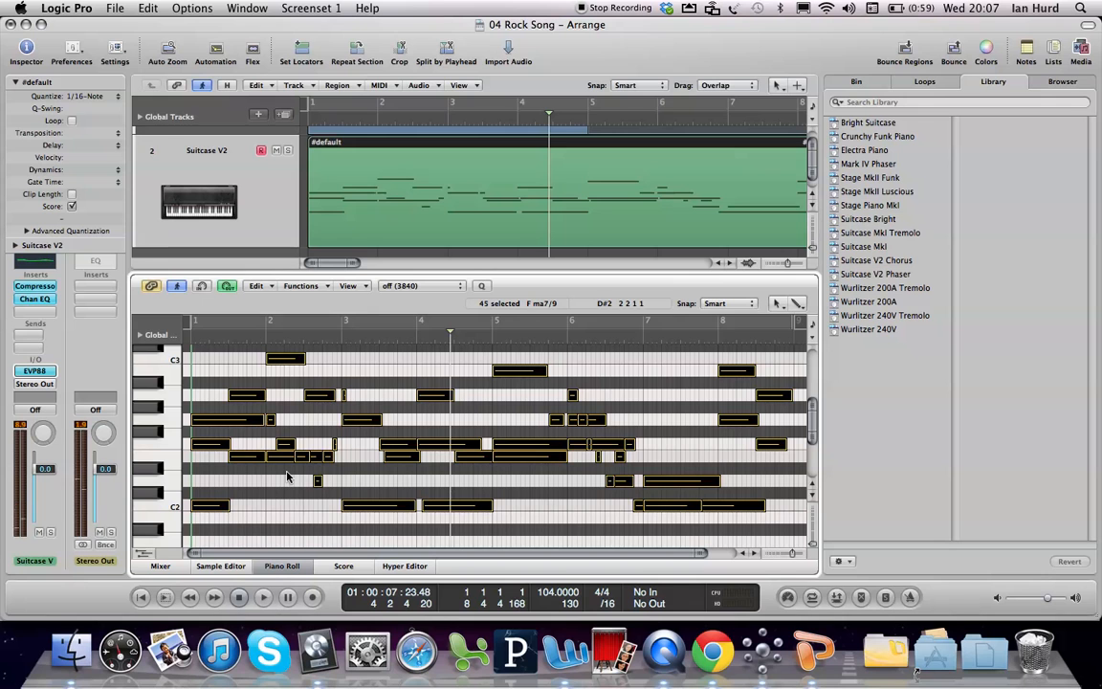
Step: Try 1/8-Note and 1/4-Note quantization on the Suitcase V2 region and audition the quarter-note version from bar 1
{"action": "left_click", "coordinate": [91, 98]}
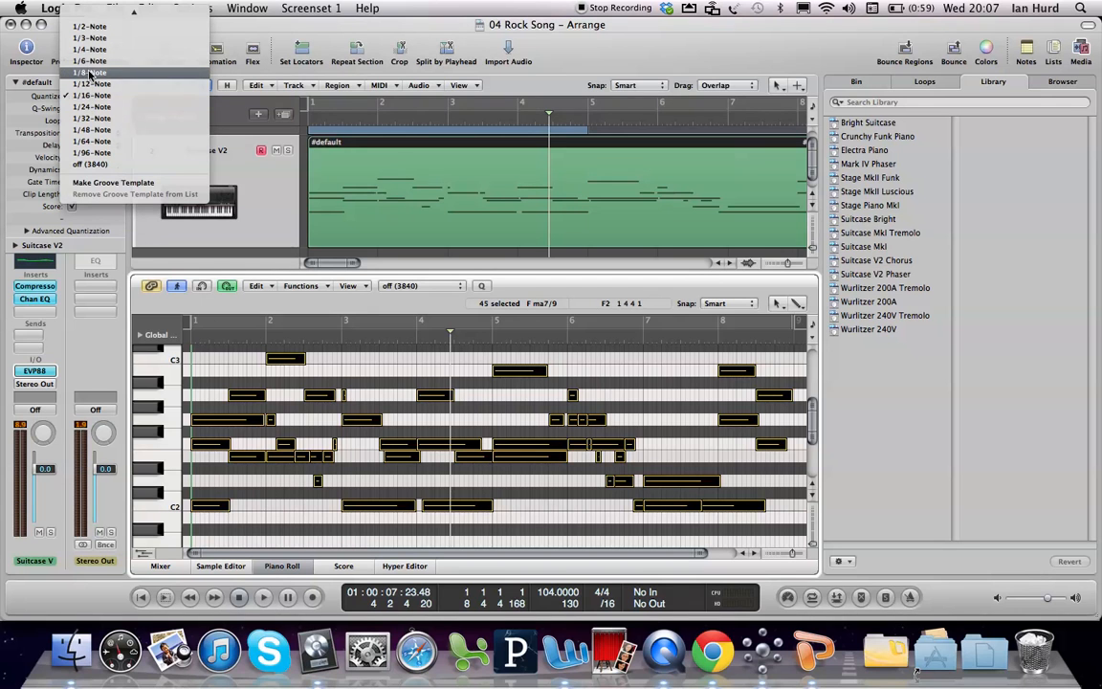
{"action": "left_click", "coordinate": [91, 73]}
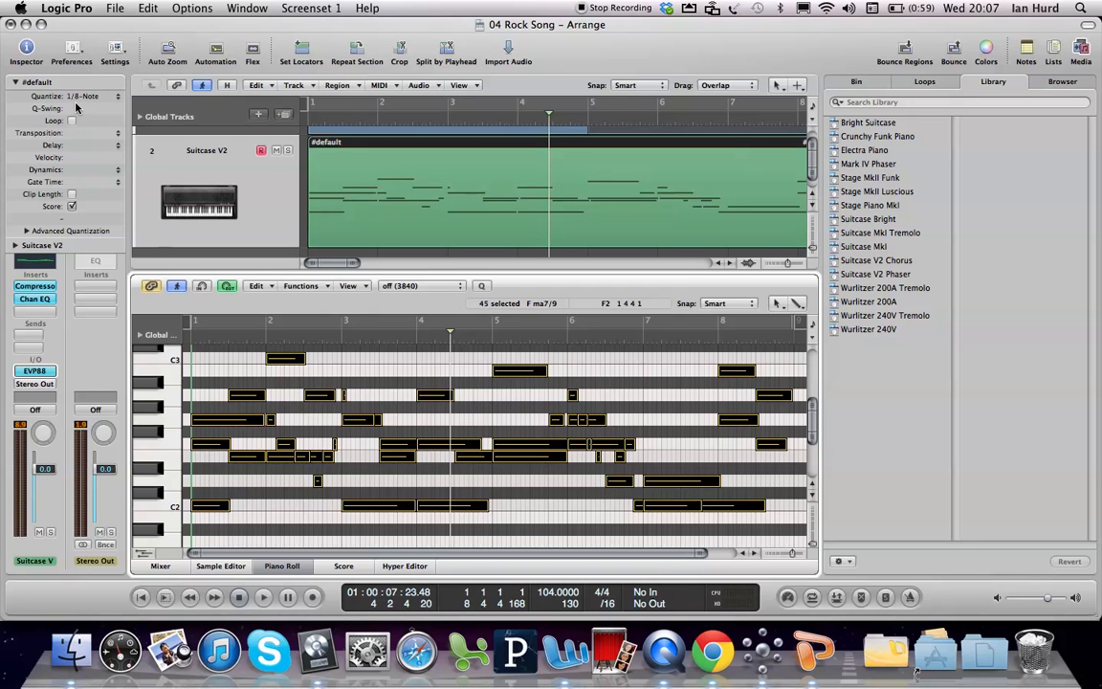
{"action": "left_click", "coordinate": [79, 96]}
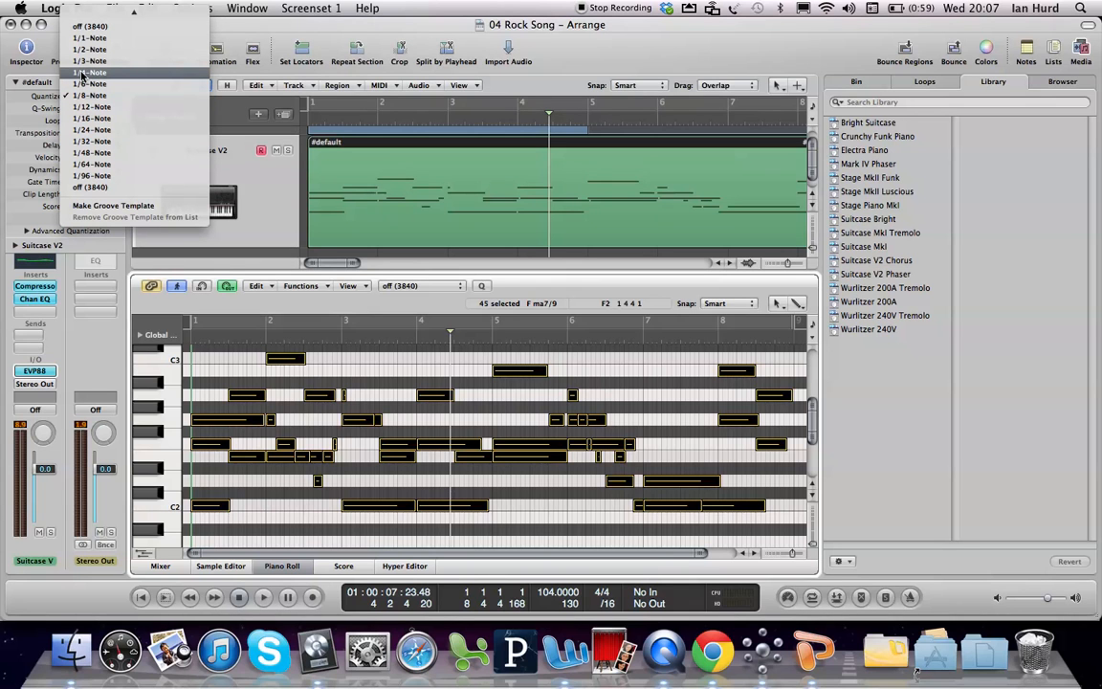
{"action": "left_click", "coordinate": [82, 73]}
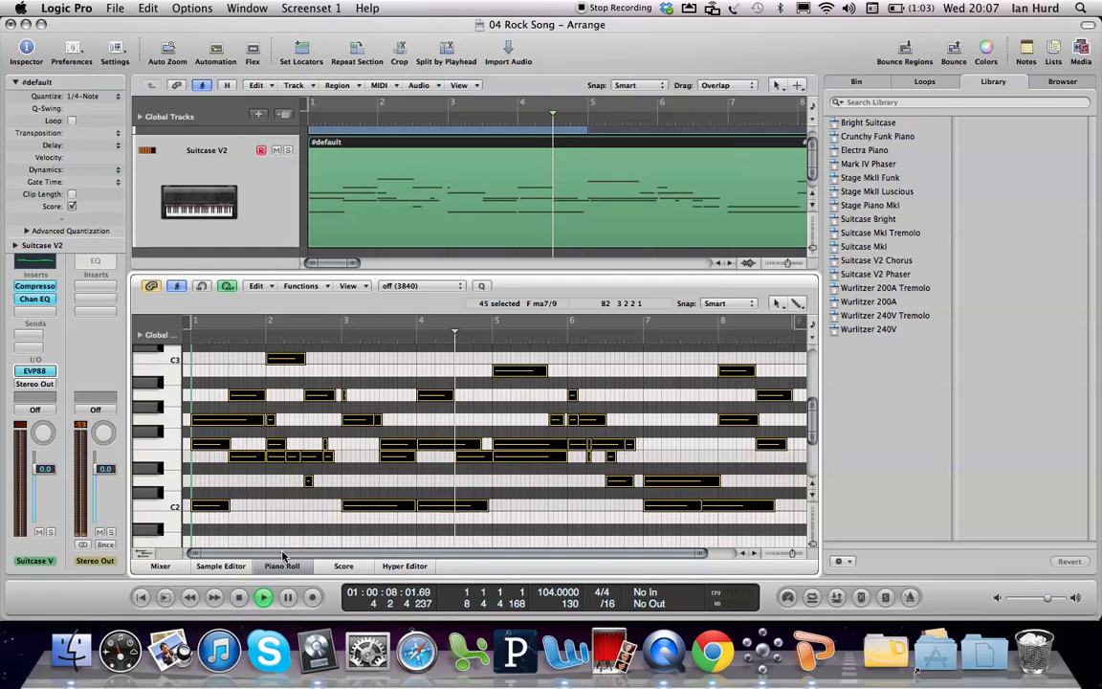
{"action": "key", "text": "Return"}
{"action": "key", "text": "space"}
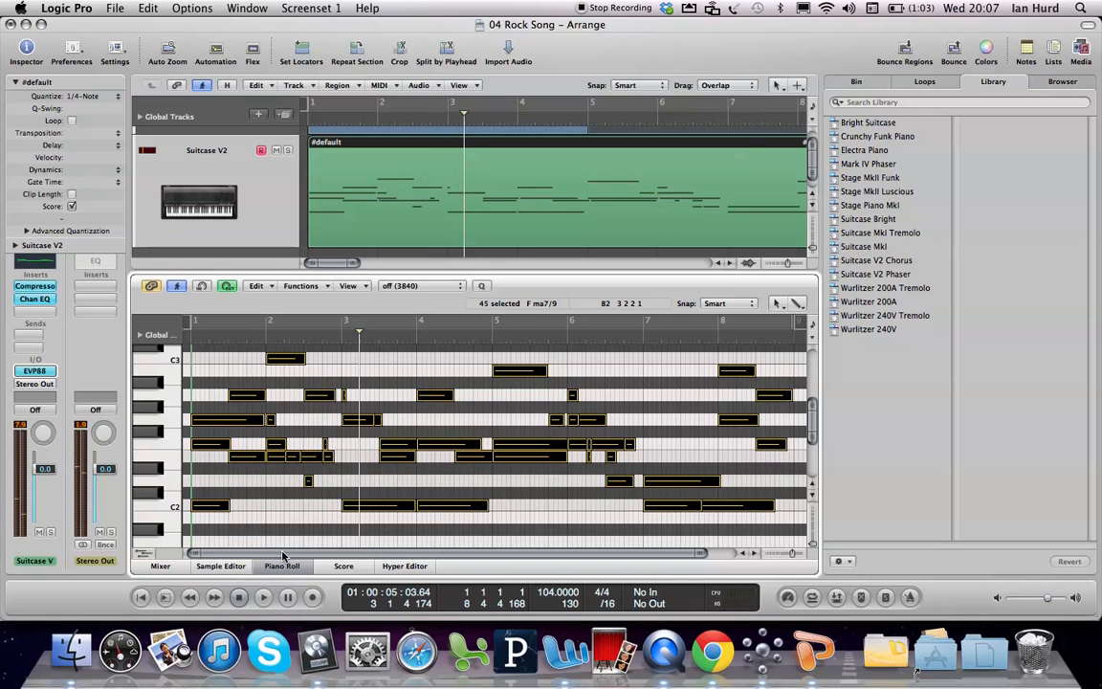
Step: Restore the Suitcase V2 region's quantize value to 1/16-Note
{"action": "left_click", "coordinate": [70, 97]}
{"action": "left_click", "coordinate": [91, 141]}
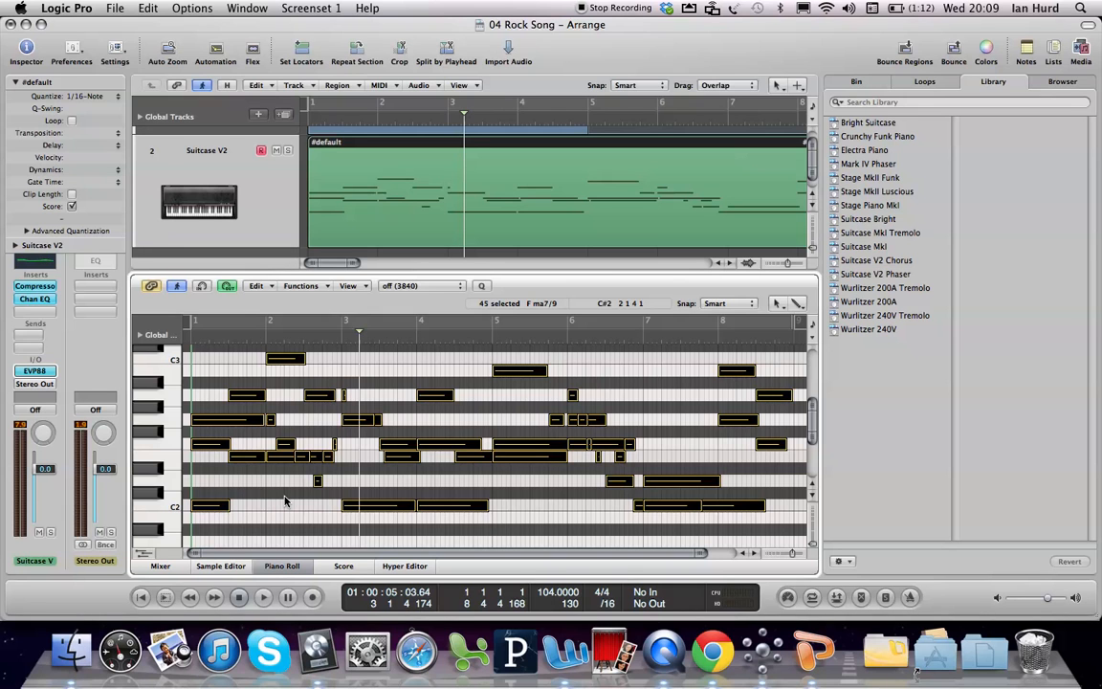
Step: Close the Piano Roll and mute both the Drums and Suitcase V2 tracks
{"action": "key", "text": "p"}
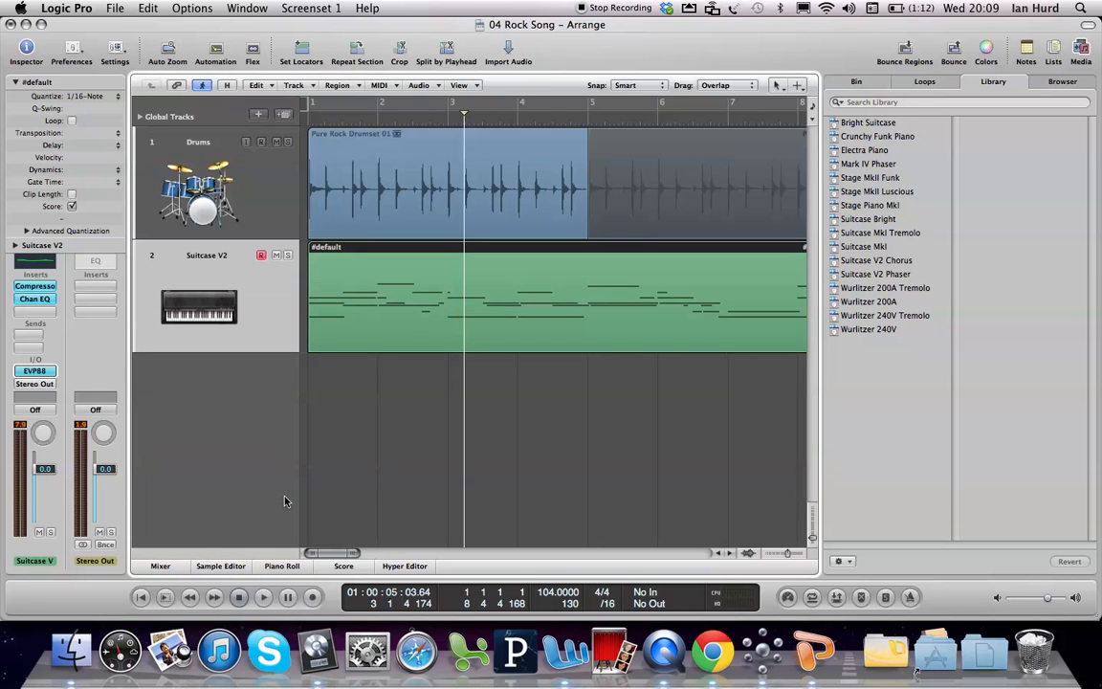
{"action": "left_click", "coordinate": [276, 142]}
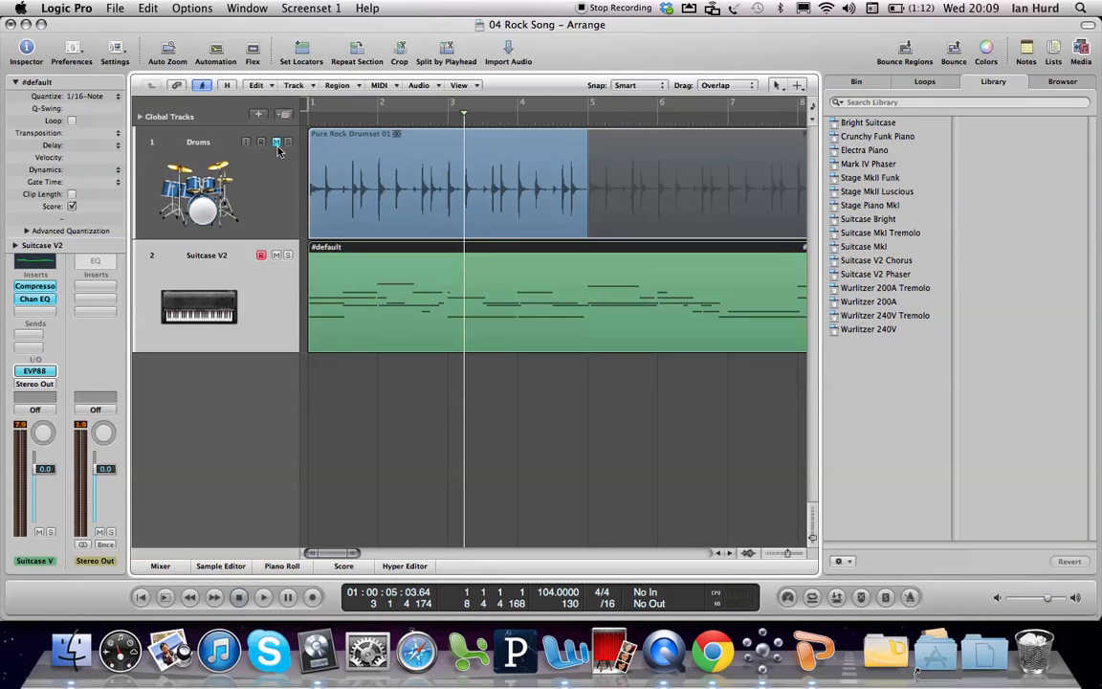
{"action": "left_click", "coordinate": [277, 256]}
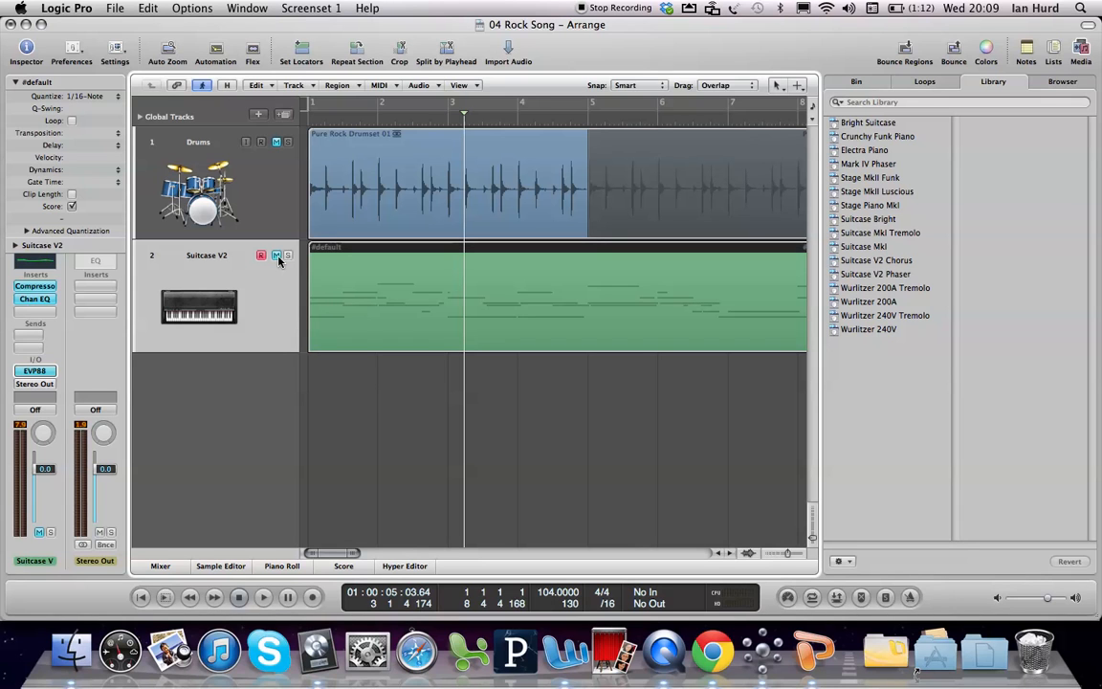
{"action": "left_click", "coordinate": [276, 256]}
{"action": "left_click", "coordinate": [276, 142]}
{"action": "left_click", "coordinate": [277, 142]}
{"action": "left_click", "coordinate": [277, 254]}
Step: Create one new software instrument track, load the Ultrabeat (Drum Synth) plug-in in Stereo on it, and close the plug-in window
{"action": "left_click", "coordinate": [257, 117]}
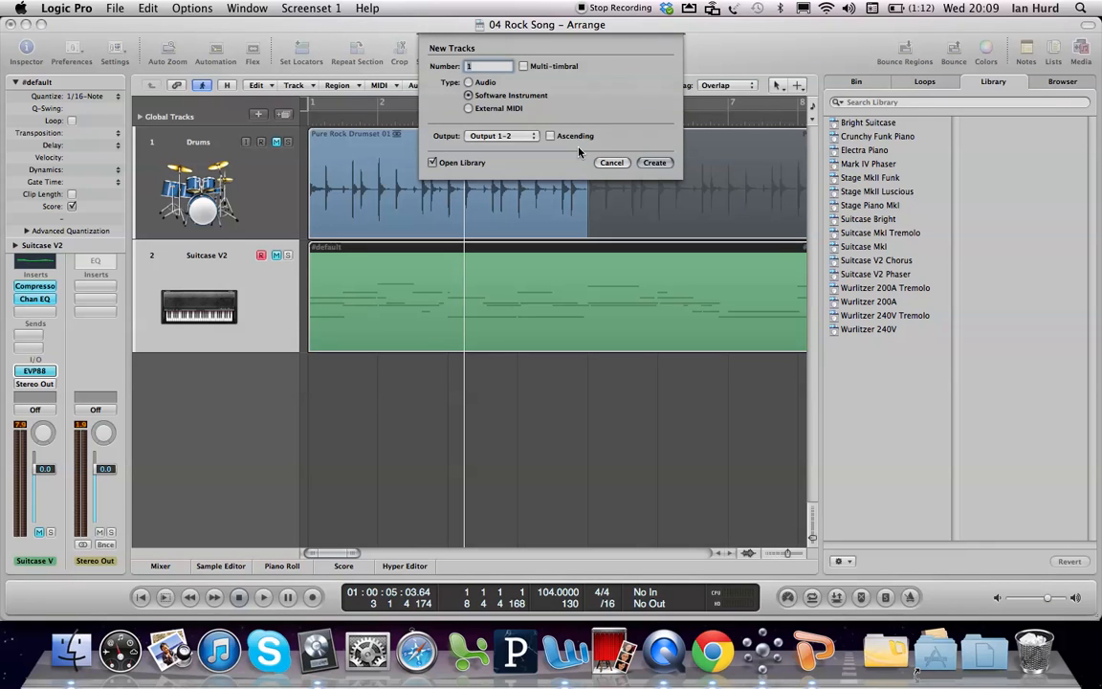
{"action": "left_click", "coordinate": [654, 164]}
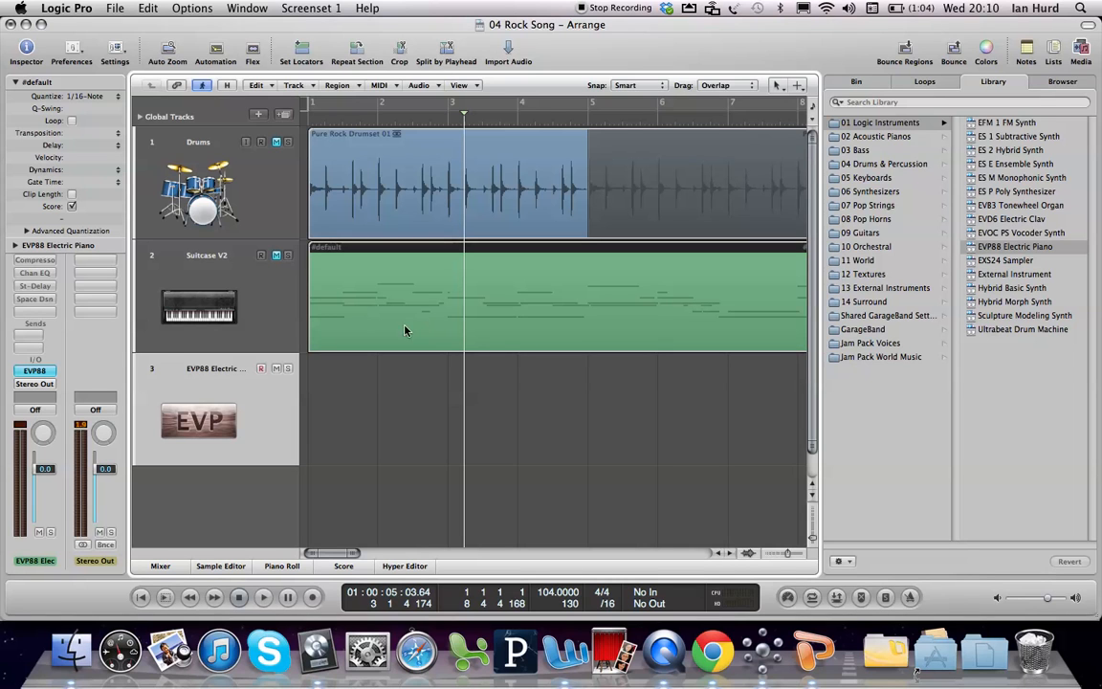
{"action": "left_click", "coordinate": [34, 371]}
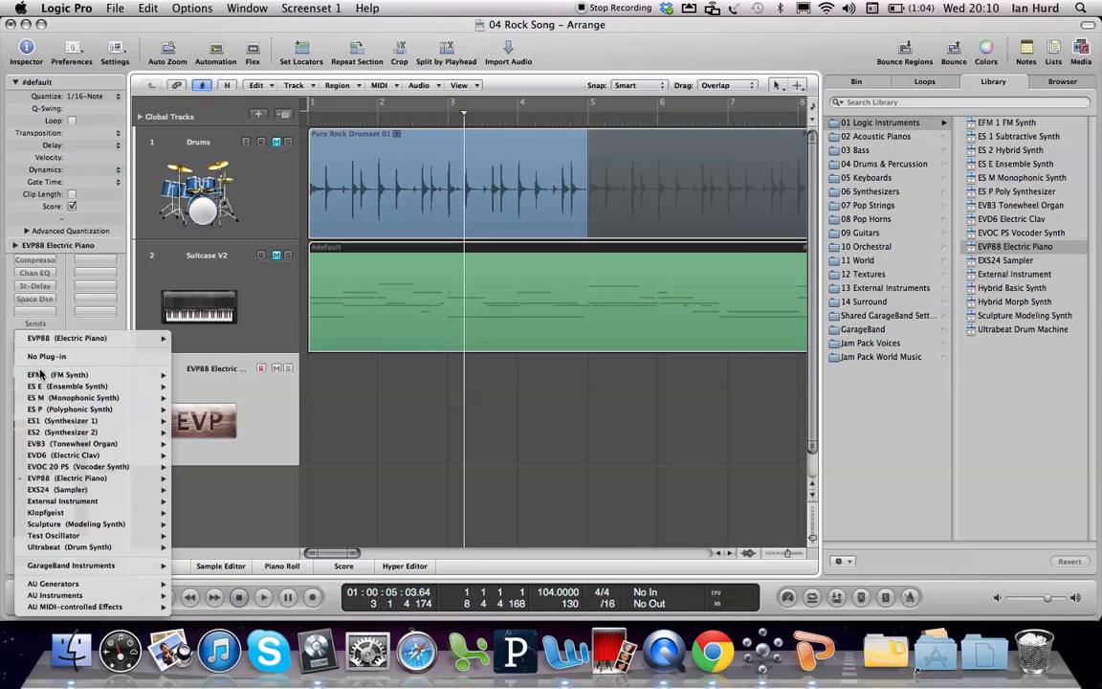
{"action": "mouse_move", "coordinate": [120, 546]}
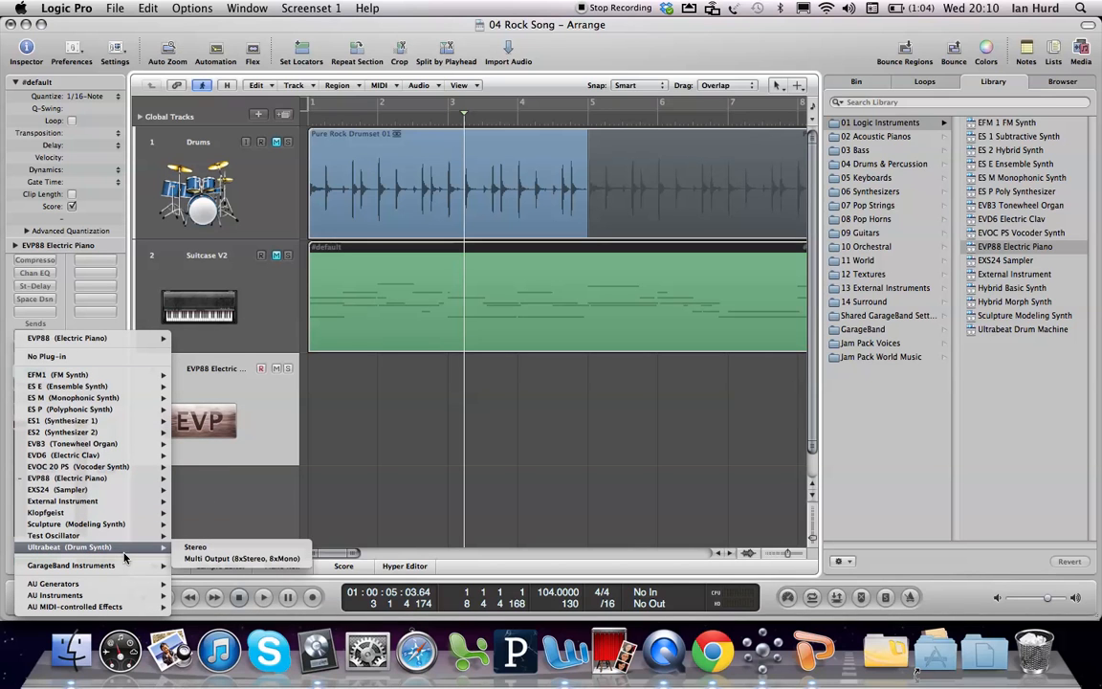
{"action": "left_click", "coordinate": [191, 549]}
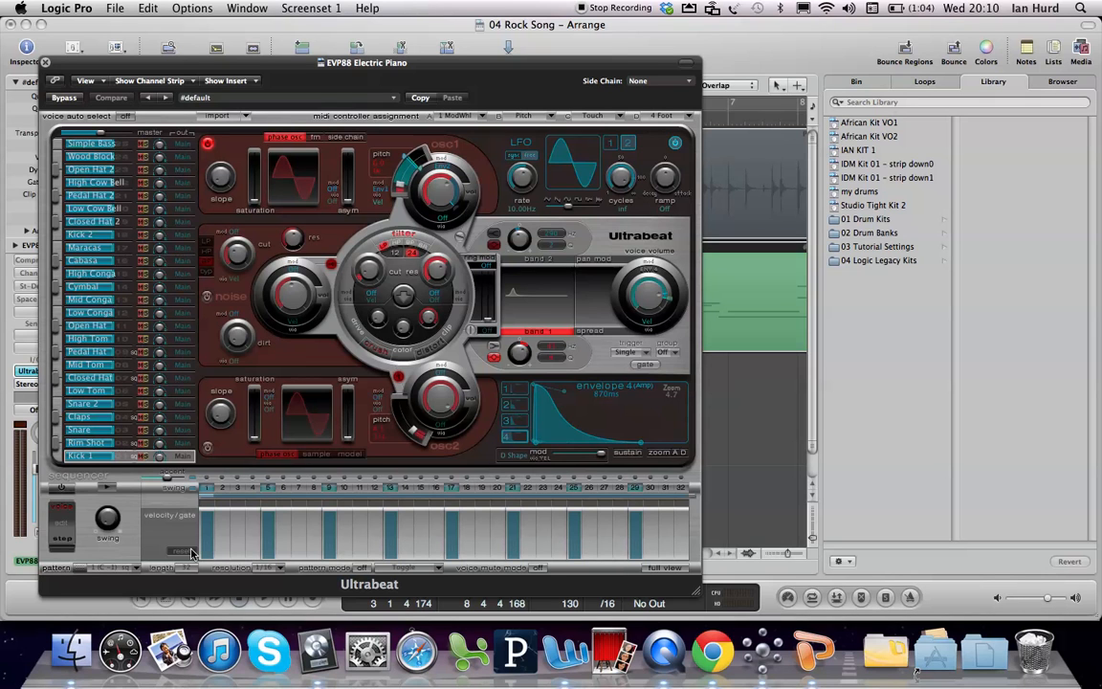
{"action": "left_click_drag", "start_coordinate": [295, 68], "coordinate": [457, 38]}
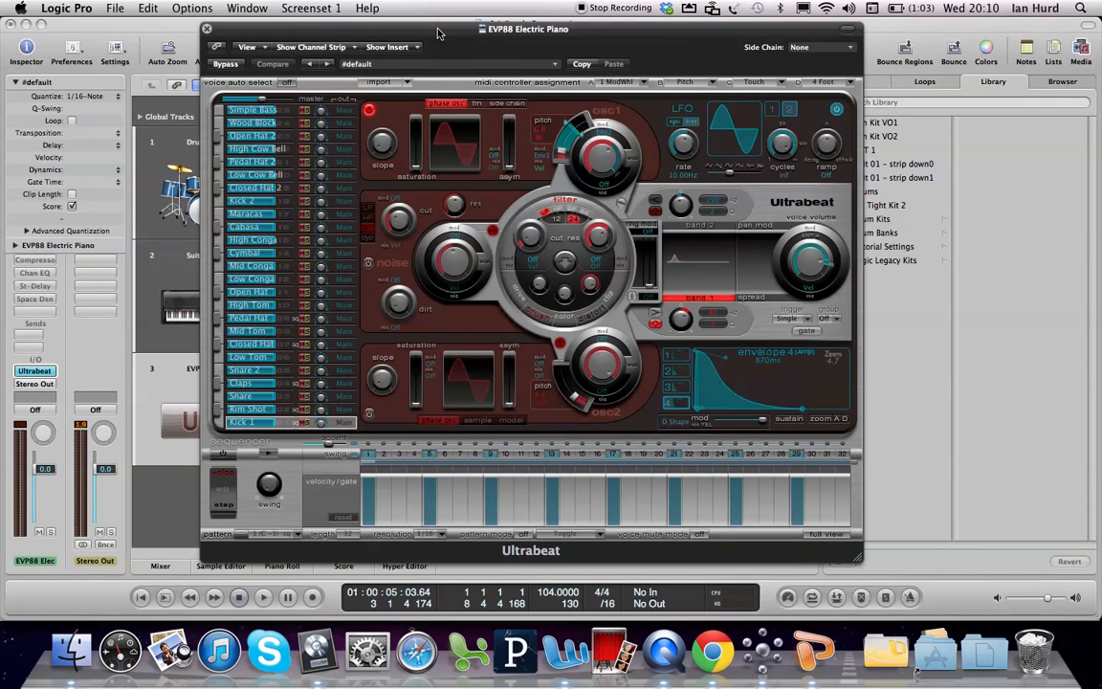
{"action": "left_click", "coordinate": [209, 30]}
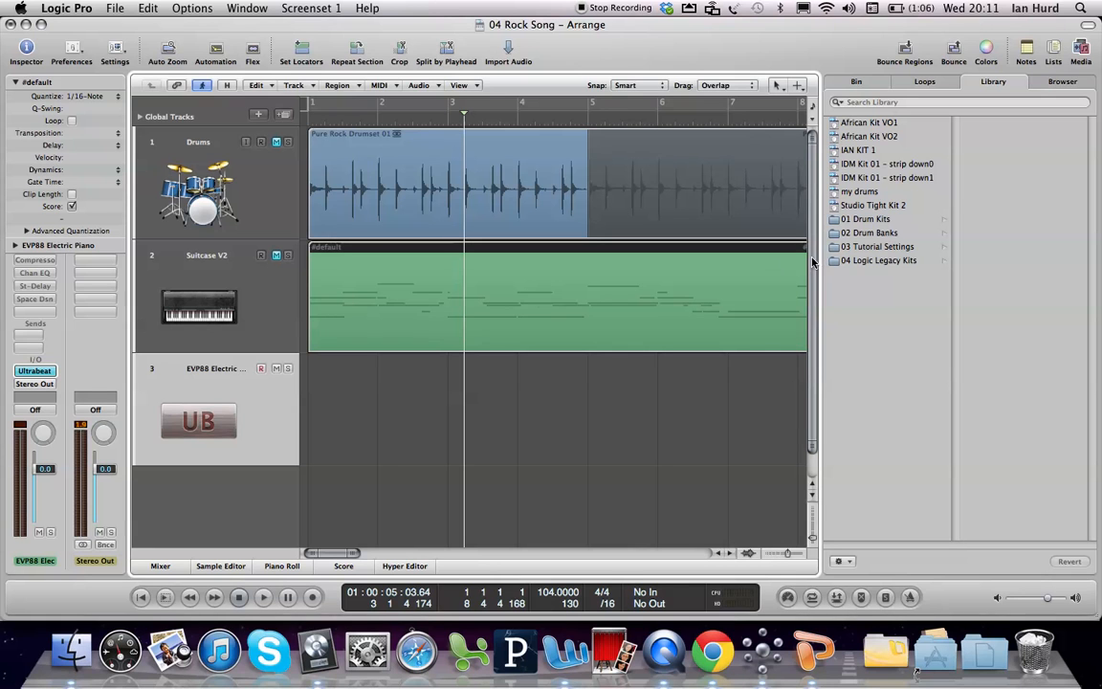
Step: Load the Funk Boogie Kit from 01 Drum Kits onto the Ultrabeat track and return the playhead to bar 1
{"action": "left_click", "coordinate": [865, 223]}
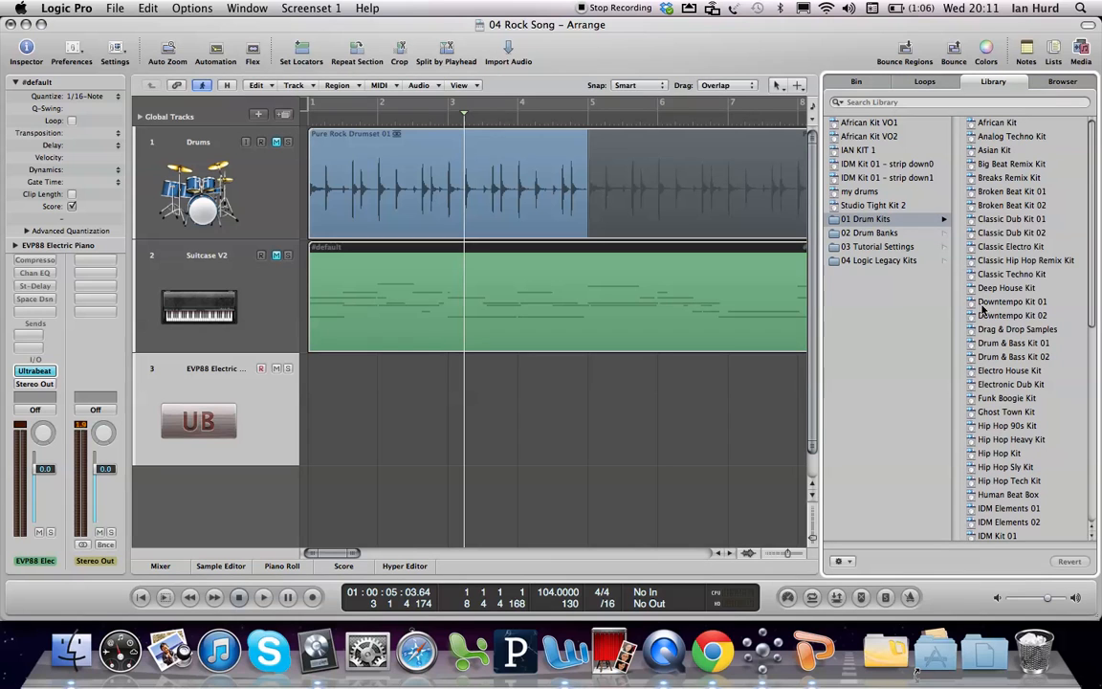
{"action": "left_click", "coordinate": [989, 400]}
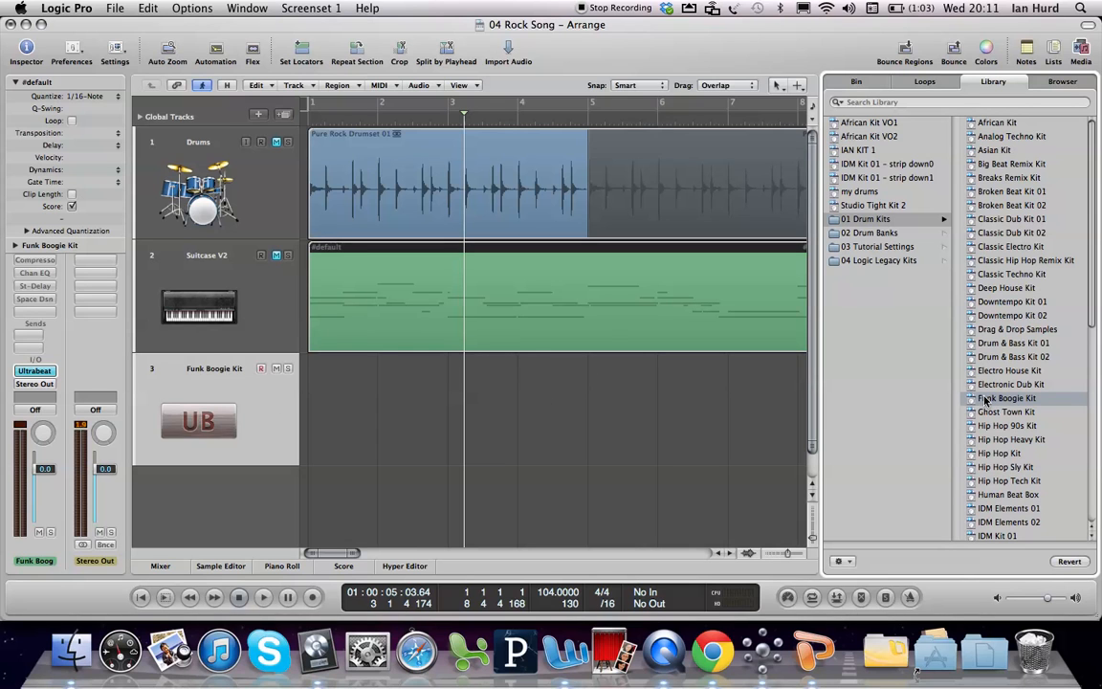
{"action": "left_click", "coordinate": [268, 406]}
{"action": "key", "text": "Return"}
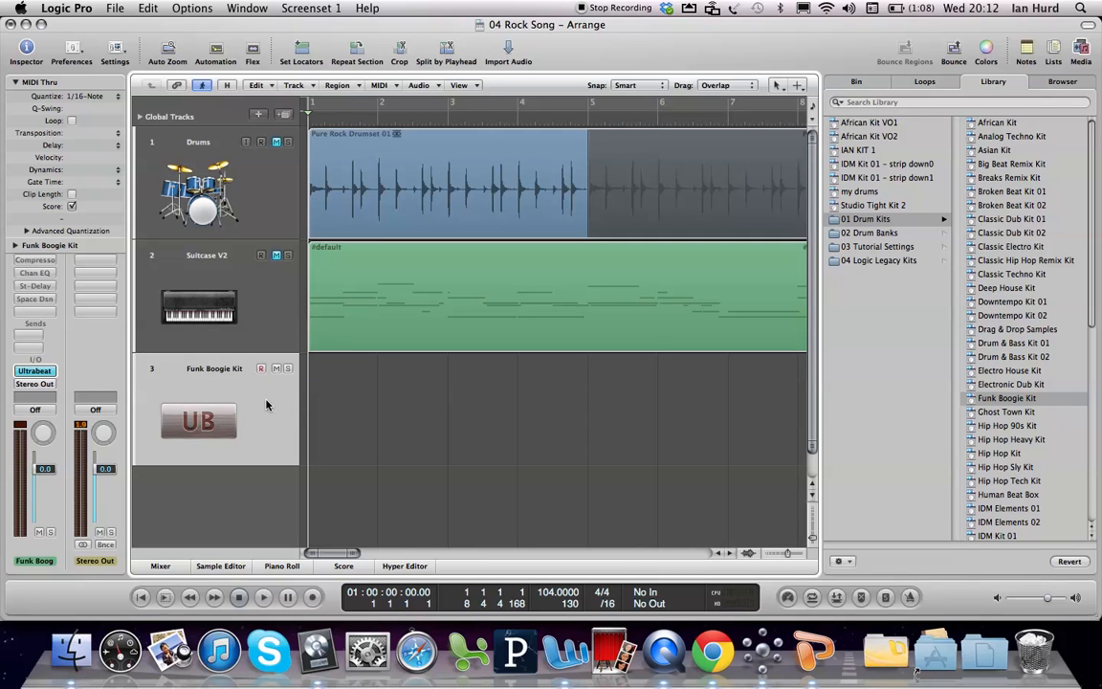
Step: Show the Caps Lock Keyboard, audition a sound of the Funk Boogie Kit at octave 2, and hide the keyboard
{"action": "key", "text": "super+k"}
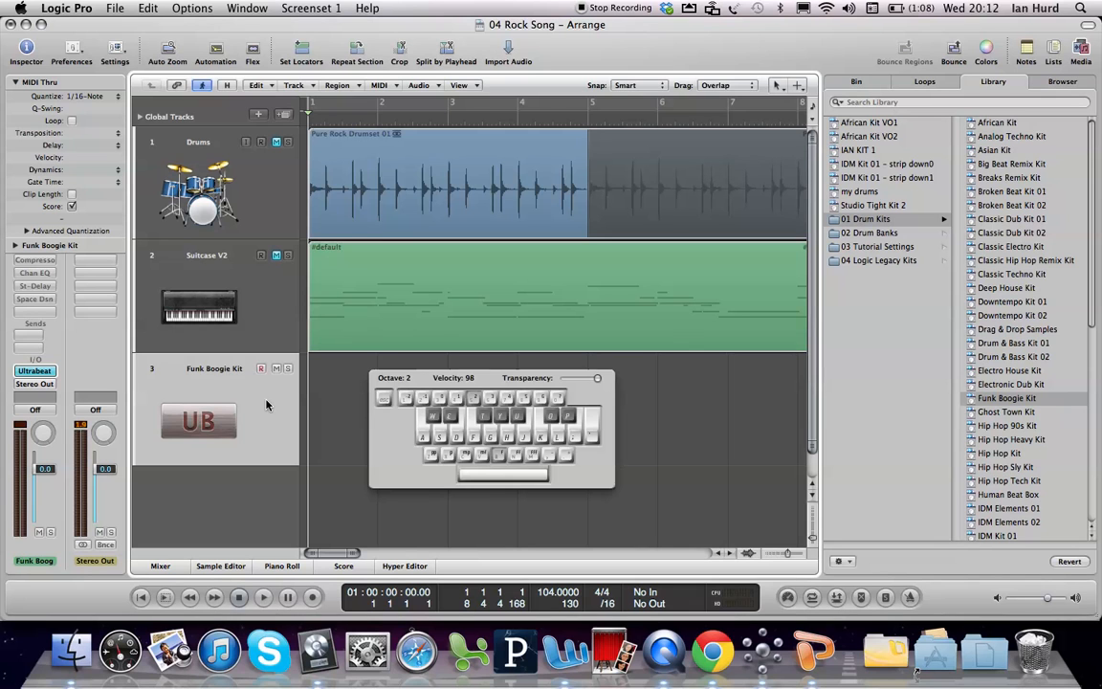
{"action": "key", "text": "g"}
{"action": "key", "text": "Caps_Lock"}
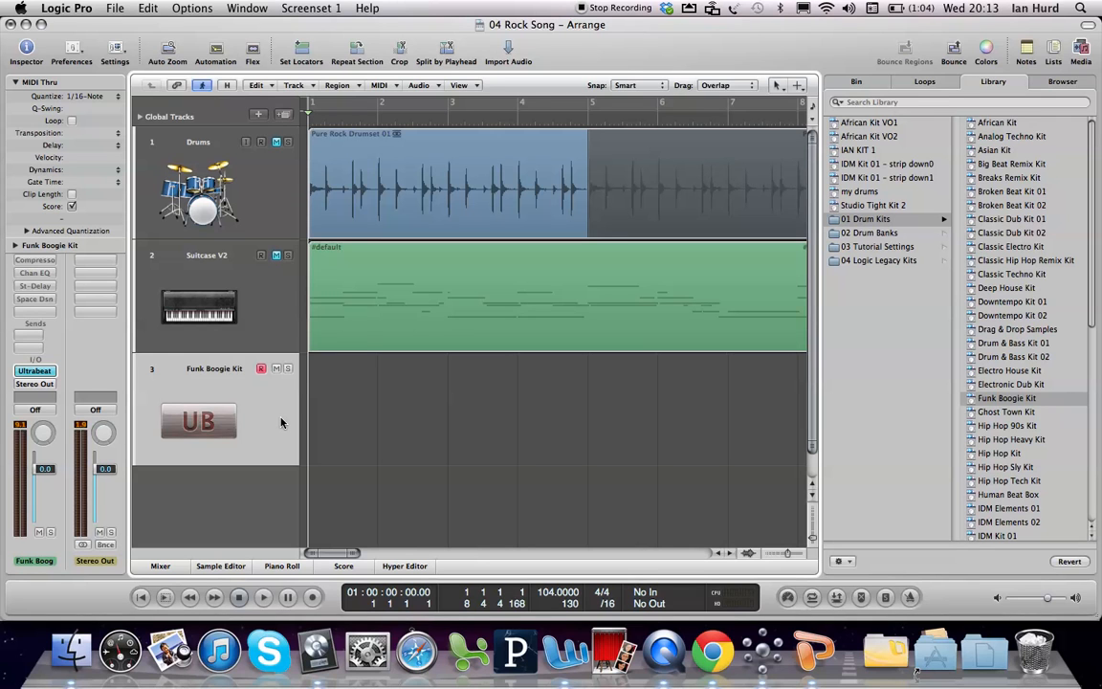
Step: Bring back the Caps Lock Keyboard, move it clear of the Funk Boogie Kit track, and set it to octave 1
{"action": "key", "text": "super+k"}
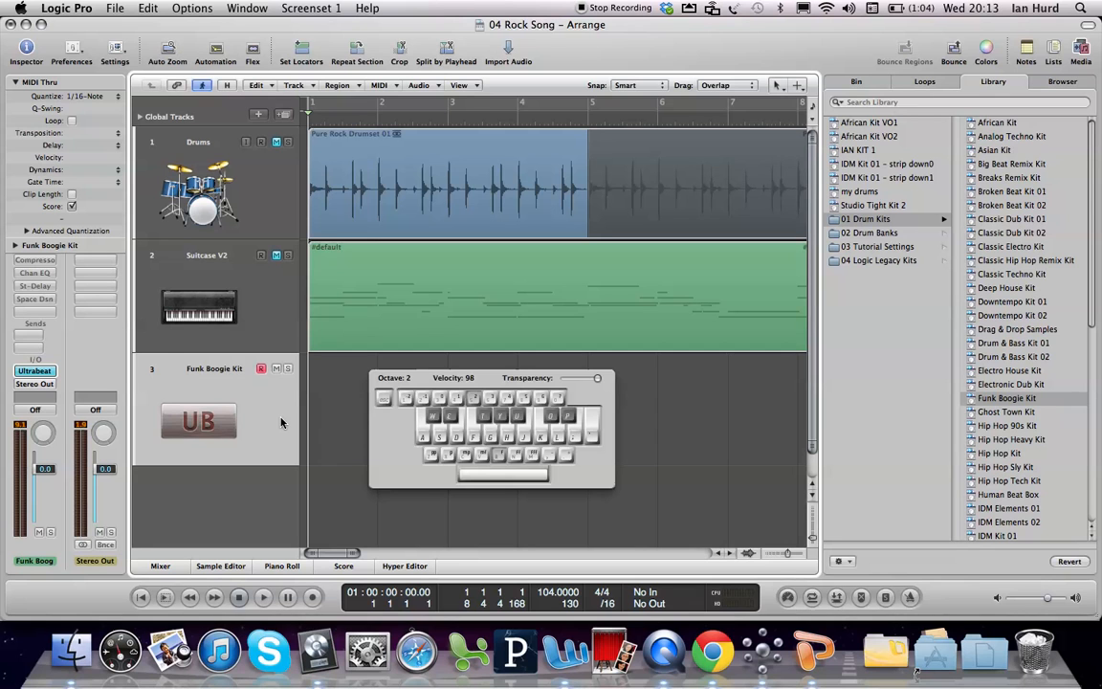
{"action": "left_click_drag", "start_coordinate": [511, 375], "coordinate": [571, 179]}
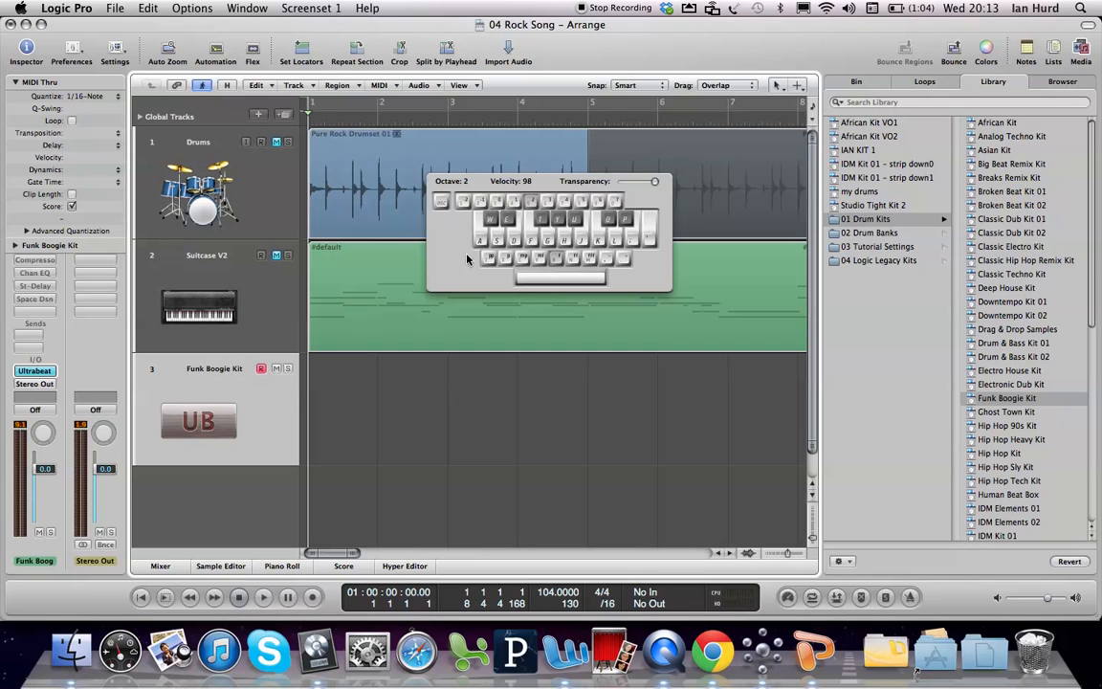
{"action": "left_click", "coordinate": [514, 203]}
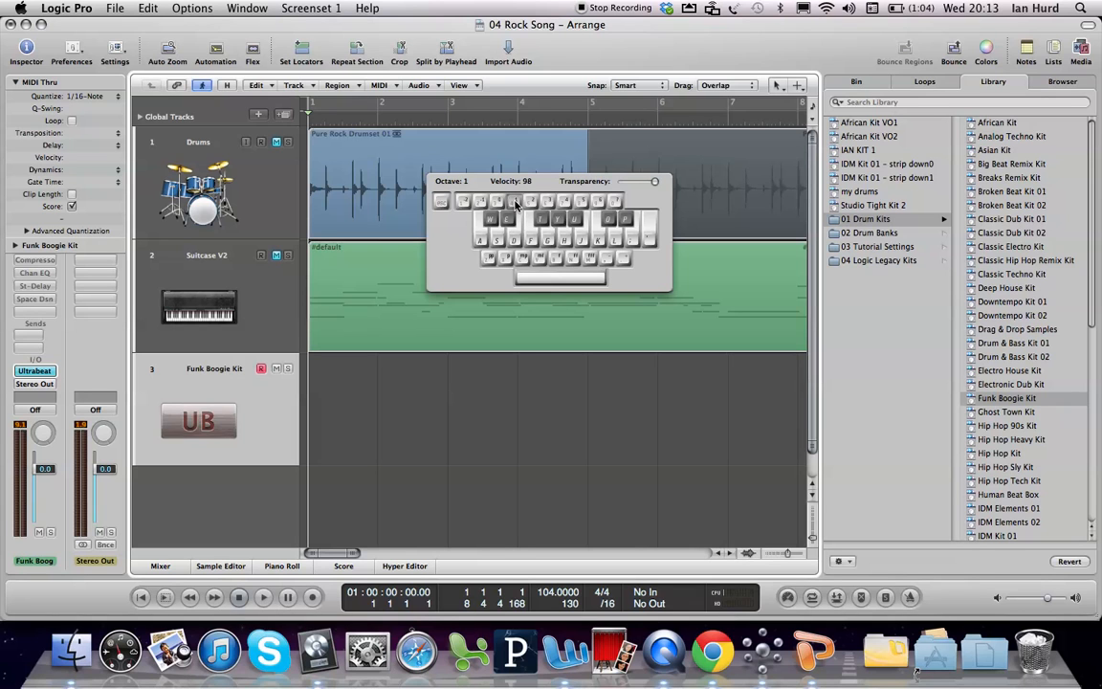
Step: Audition the Funk Boogie Kit's drum sounds at octave 1, try out a short beat, and hide the Caps Lock Keyboard
{"action": "left_click", "coordinate": [483, 243]}
{"action": "left_click", "coordinate": [483, 243]}
{"action": "left_click", "coordinate": [483, 243]}
{"action": "left_click", "coordinate": [517, 243]}
{"action": "key", "text": "t"}
{"action": "key", "text": "a"}
{"action": "key", "text": "a"}
{"action": "key", "text": "a"}
{"action": "key", "text": "a"}
{"action": "key", "text": "d"}
{"action": "key", "text": "a"}
{"action": "key", "text": "d"}
{"action": "key", "text": "a"}
{"action": "key", "text": "Caps_Lock"}
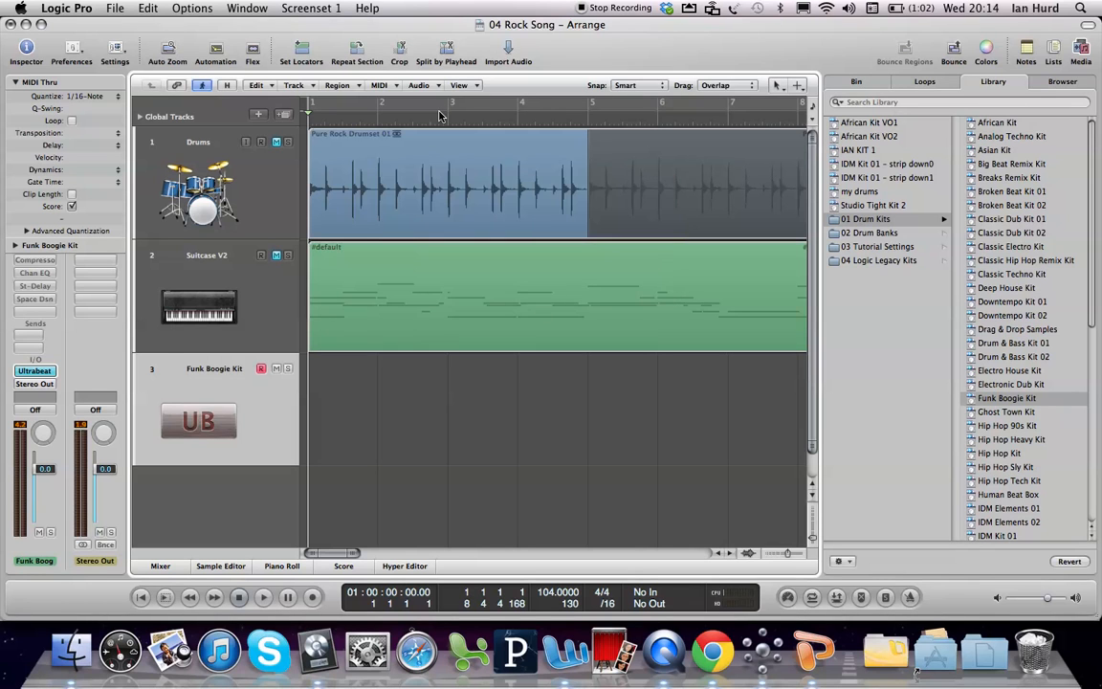
Step: Turn on a cycle range from bar 1 to bar 2 and set the MIDI Thru quantize value to 1/8-Note
{"action": "left_click", "coordinate": [478, 106]}
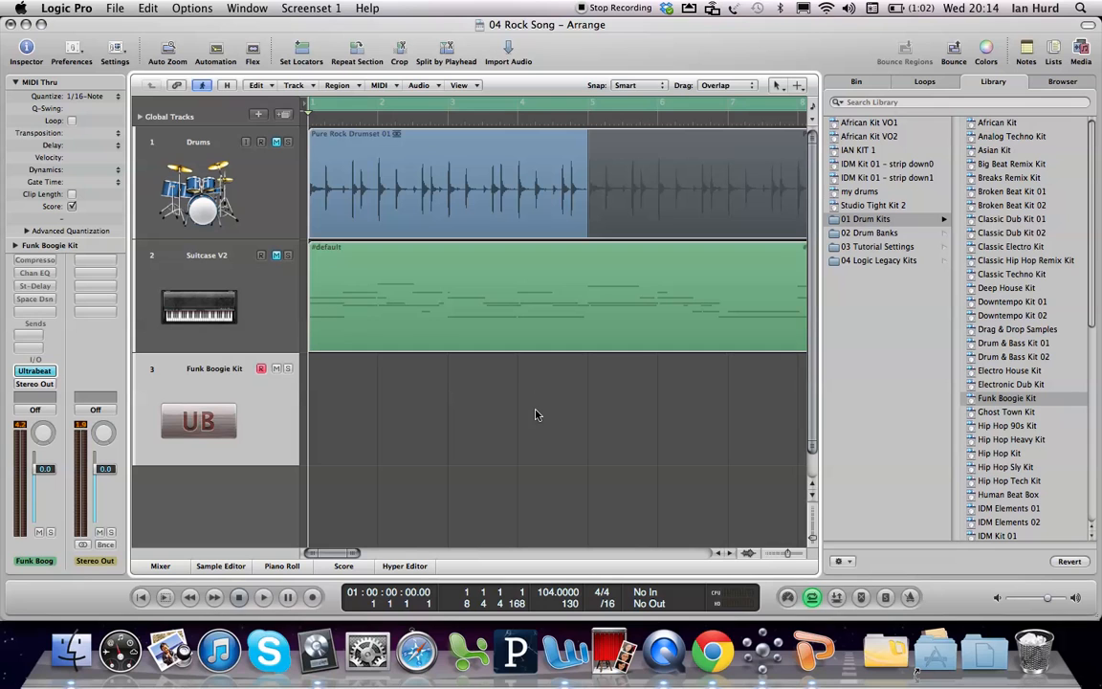
{"action": "left_click", "coordinate": [787, 555]}
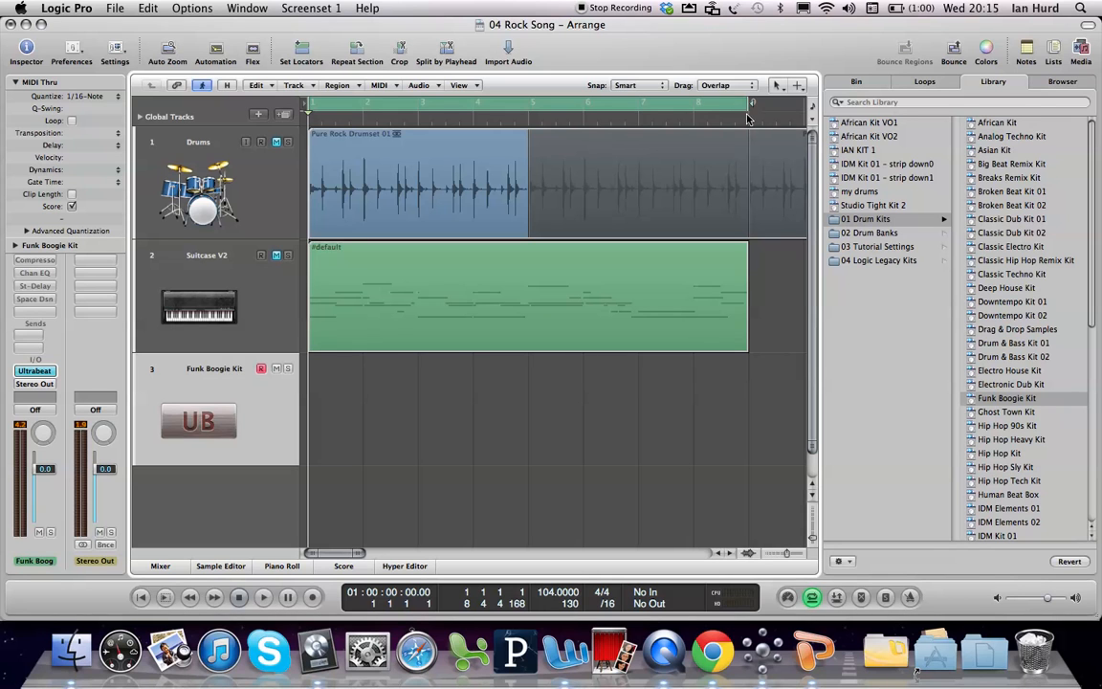
{"action": "left_click_drag", "start_coordinate": [745, 105], "coordinate": [365, 114]}
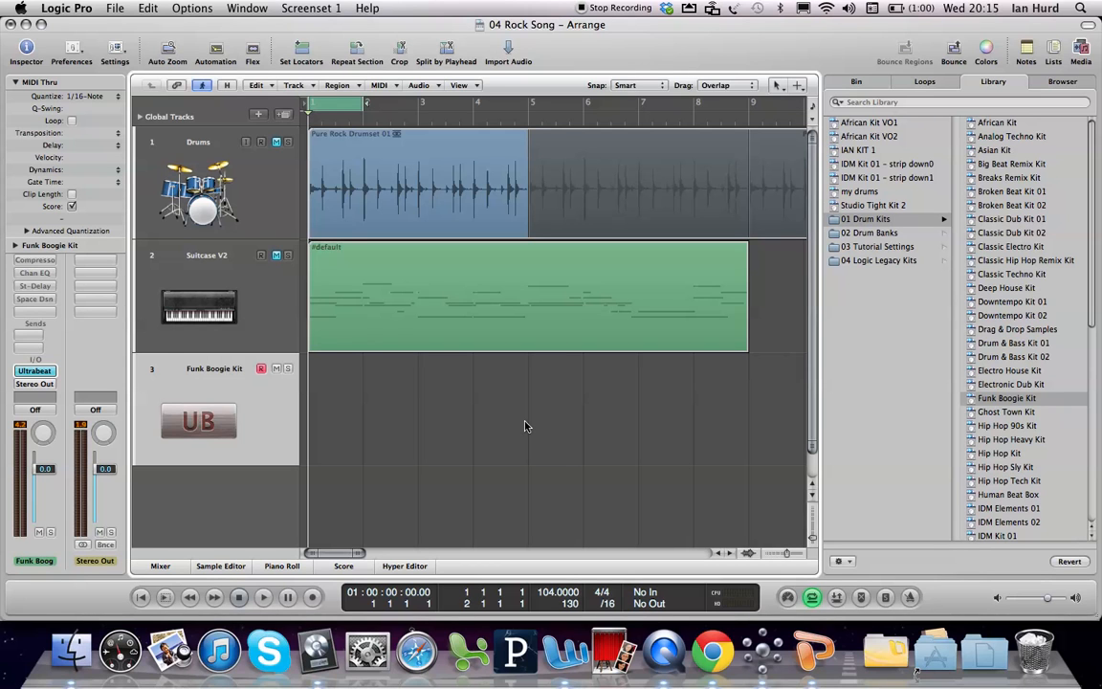
{"action": "left_click", "coordinate": [84, 99]}
{"action": "left_click", "coordinate": [76, 71]}
Step: Record C1 drum hits on beats 1 and 3 of bar 1 on the Funk Boogie Kit track with the Caps Lock Keyboard
{"action": "key", "text": "r"}
{"action": "key", "text": "super+k"}
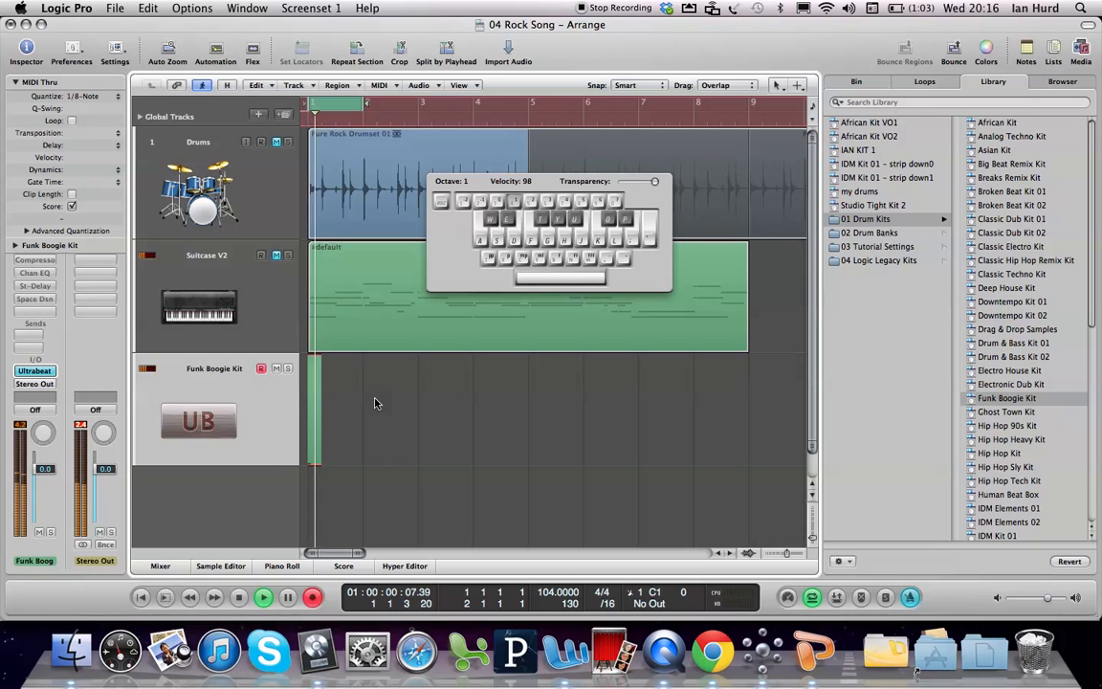
{"action": "key", "text": "space"}
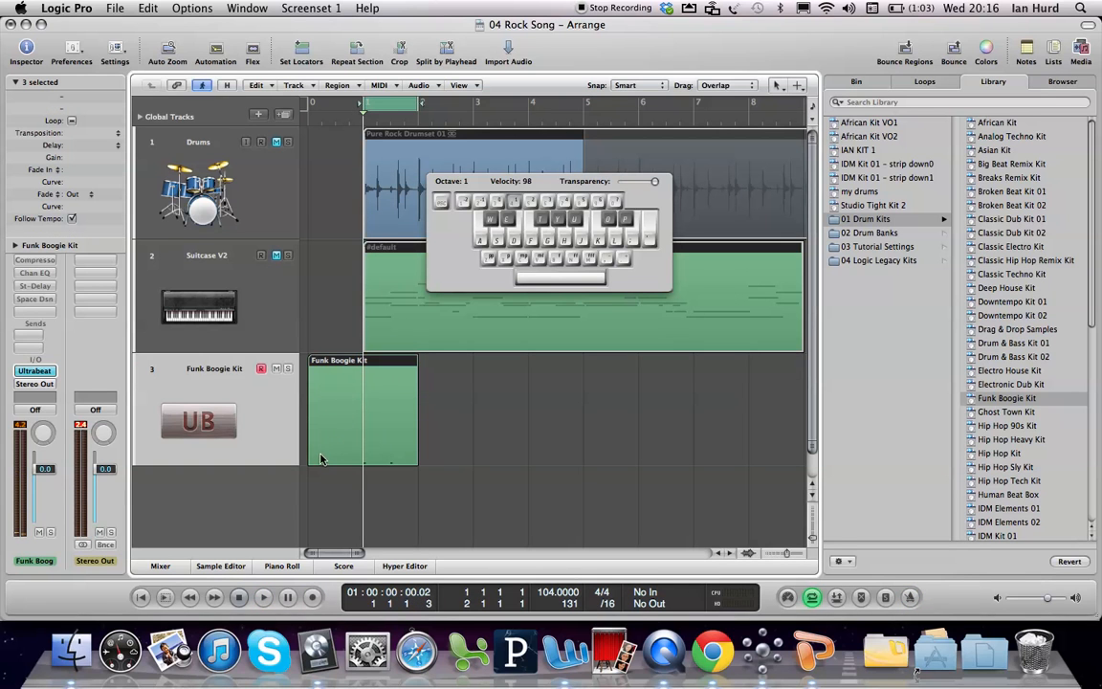
Step: Trim the start of the Funk Boogie Kit region to bar 1 and move the project start to bar 1
{"action": "mouse_move", "coordinate": [309, 462]}
{"action": "left_mouse_down"}
{"action": "mouse_move", "coordinate": [352, 459]}
{"action": "mouse_move", "coordinate": [310, 457]}
{"action": "left_mouse_up"}
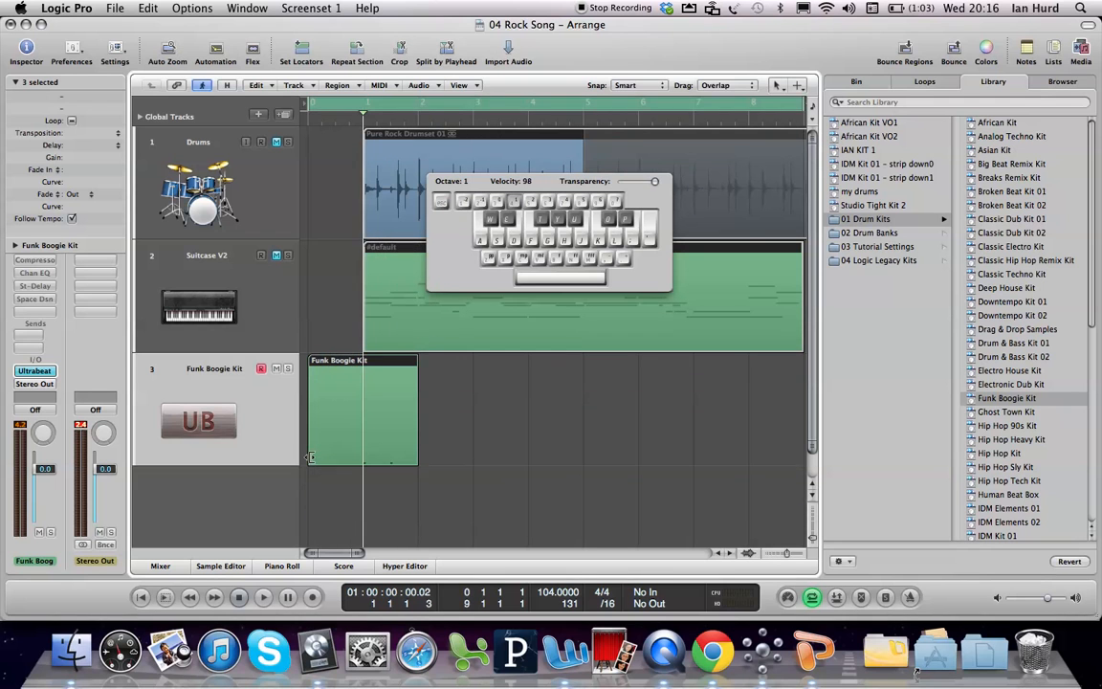
{"action": "left_click", "coordinate": [470, 444]}
{"action": "left_click", "coordinate": [394, 443]}
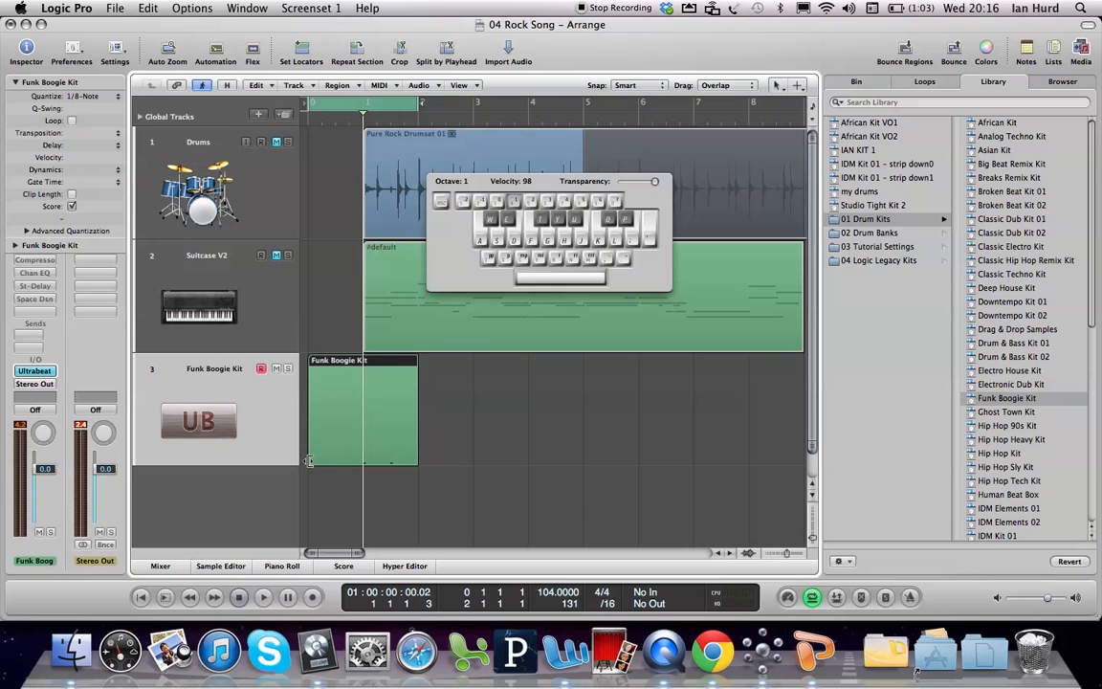
{"action": "left_click_drag", "start_coordinate": [309, 463], "coordinate": [364, 458]}
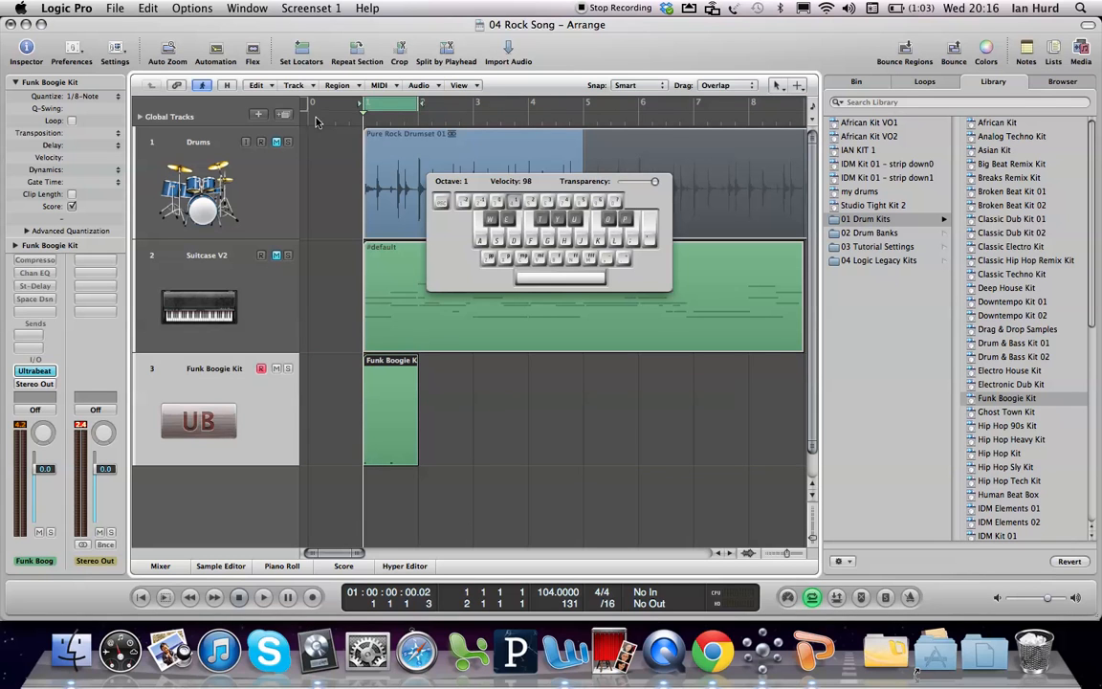
{"action": "left_click_drag", "start_coordinate": [307, 105], "coordinate": [364, 105]}
{"action": "left_click", "coordinate": [384, 387]}
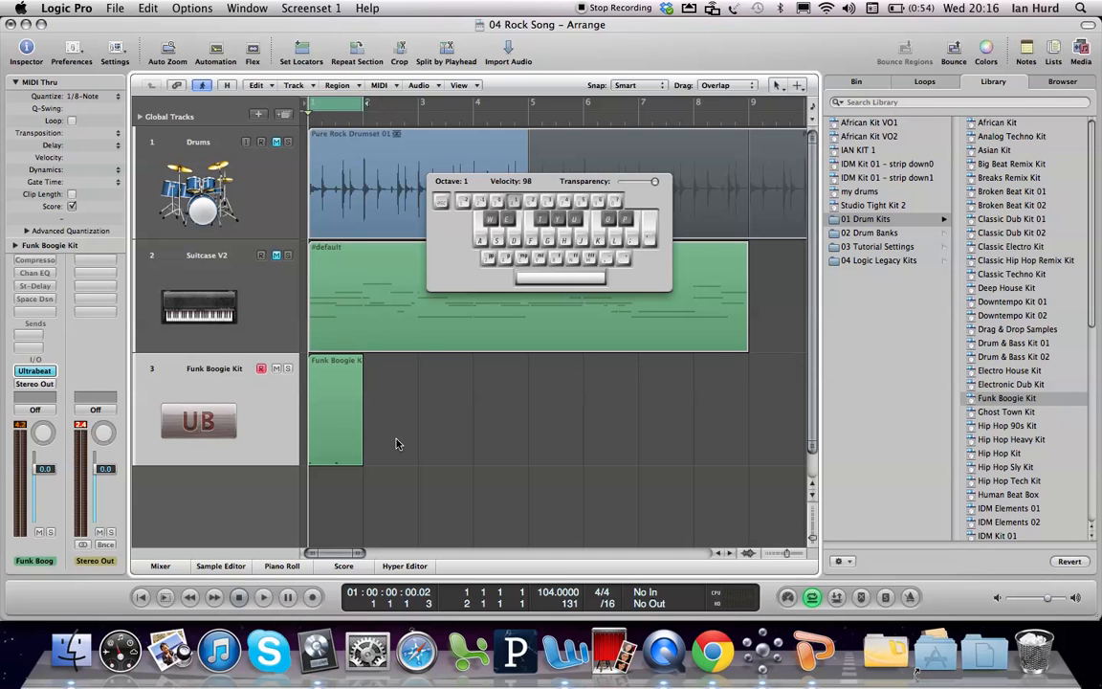
Step: Open the Funk Boogie Kit region in the Piano Roll and audition its C1 notes on beats 1 and 3
{"action": "double_click", "coordinate": [330, 424]}
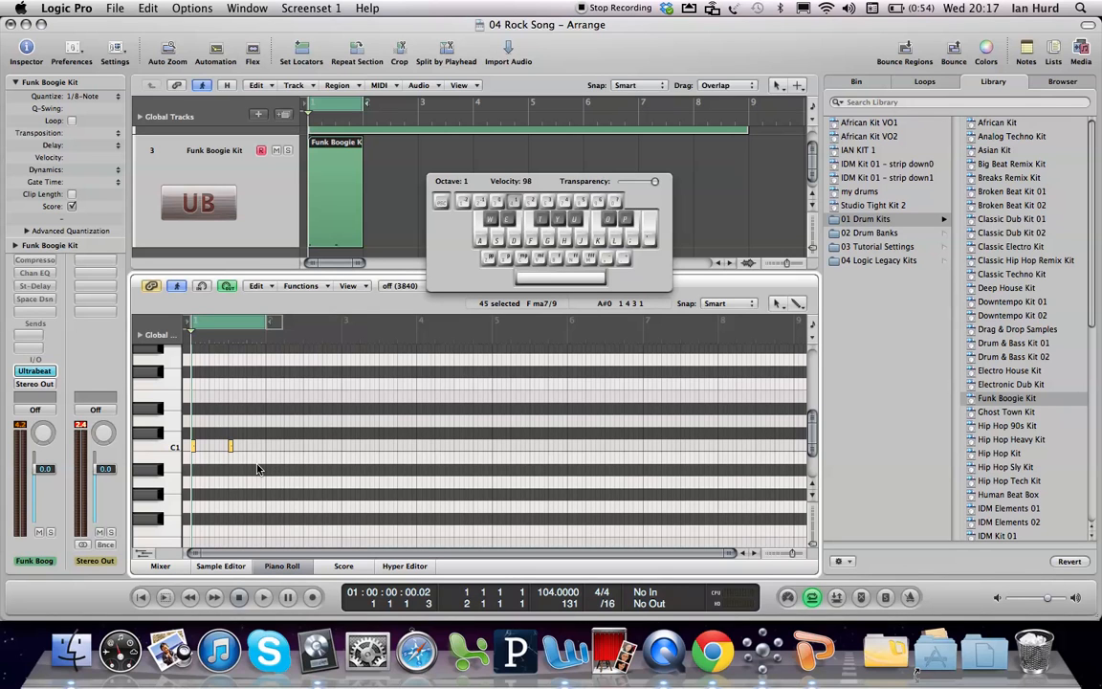
{"action": "left_click_drag", "start_coordinate": [233, 422], "coordinate": [165, 353]}
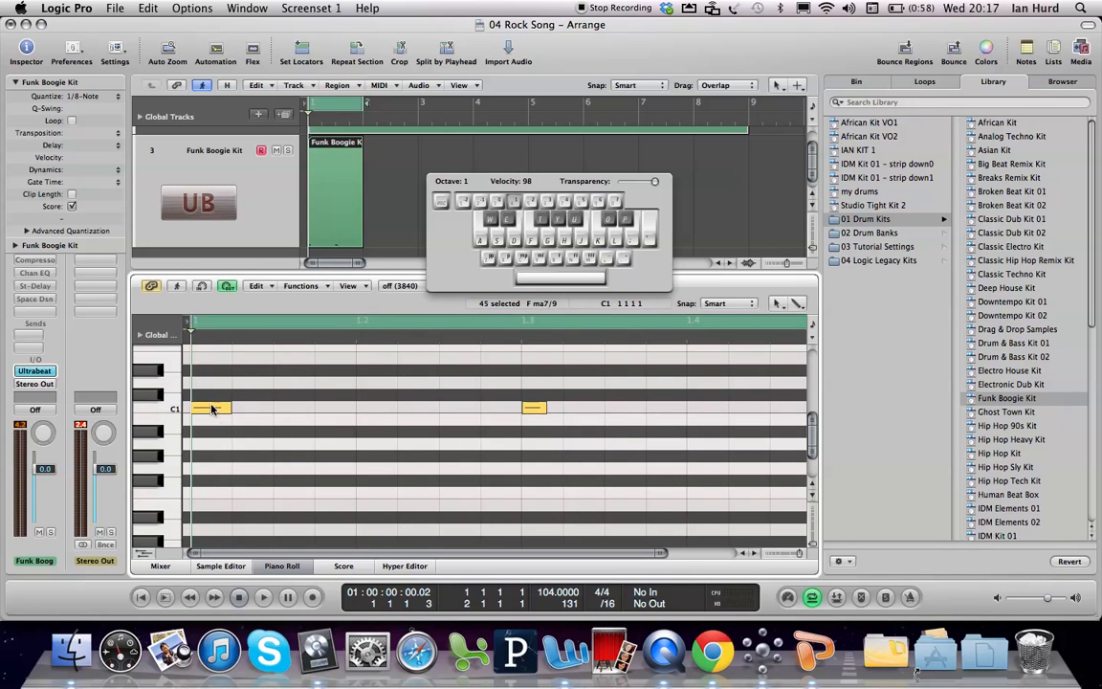
{"action": "left_click", "coordinate": [214, 409]}
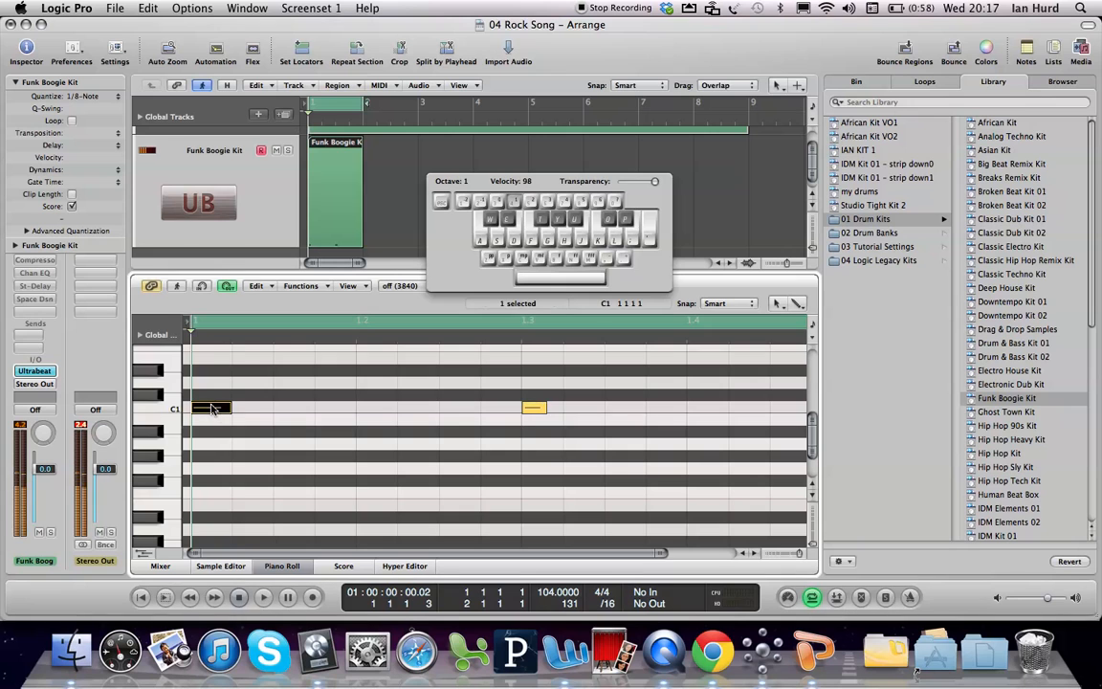
{"action": "left_click", "coordinate": [531, 408]}
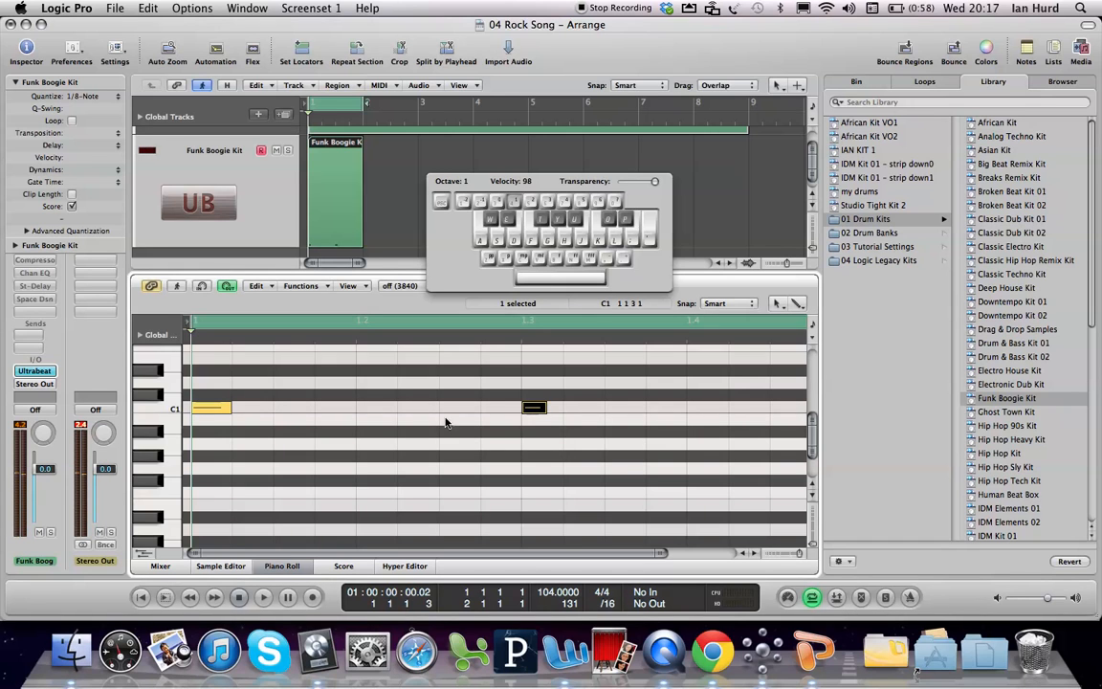
{"action": "left_click", "coordinate": [210, 409]}
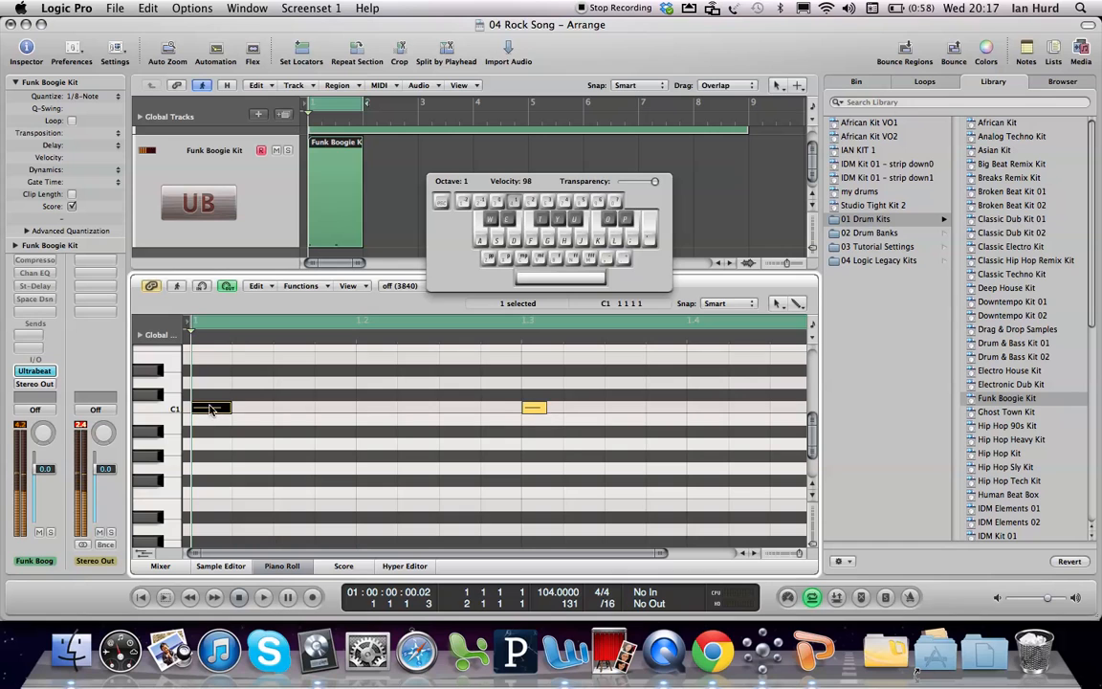
{"action": "left_click", "coordinate": [534, 408]}
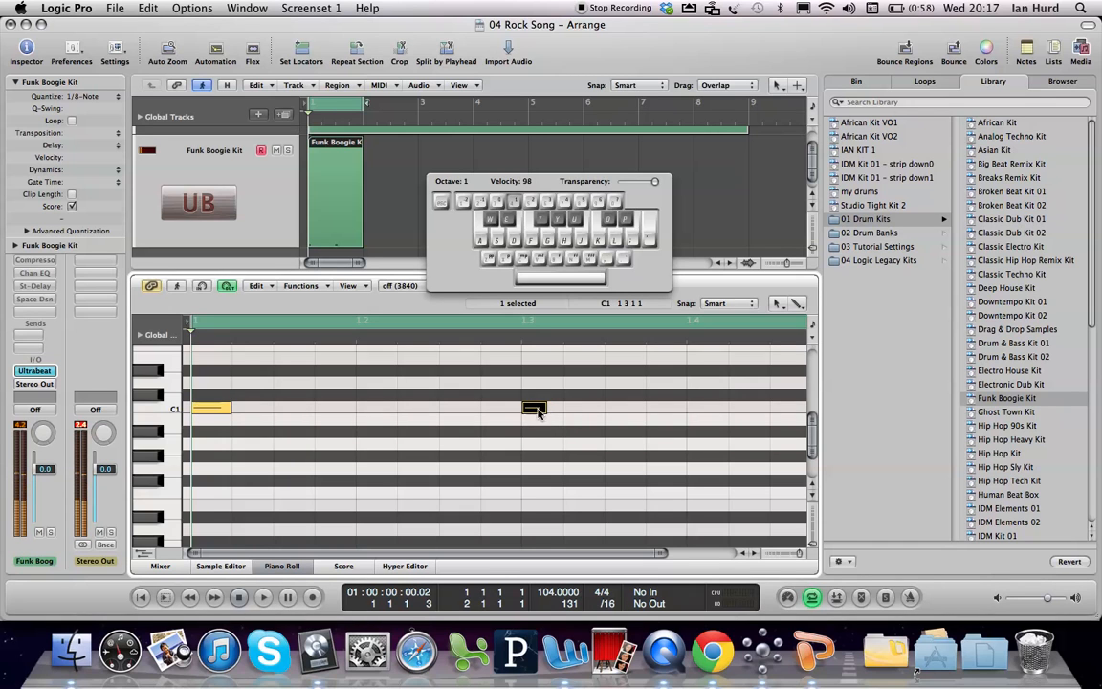
{"action": "left_click", "coordinate": [213, 409]}
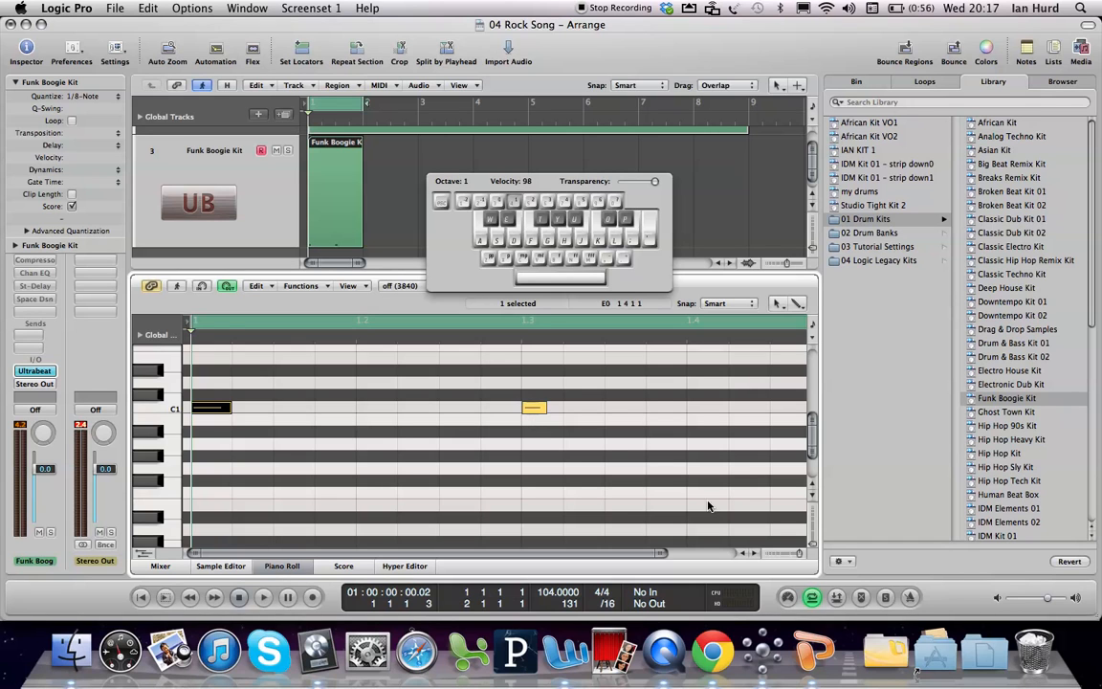
Step: Fit all of bar 1 in the Piano Roll and audition the cycled C1 drum hits
{"action": "left_click_drag", "start_coordinate": [794, 558], "coordinate": [799, 557]}
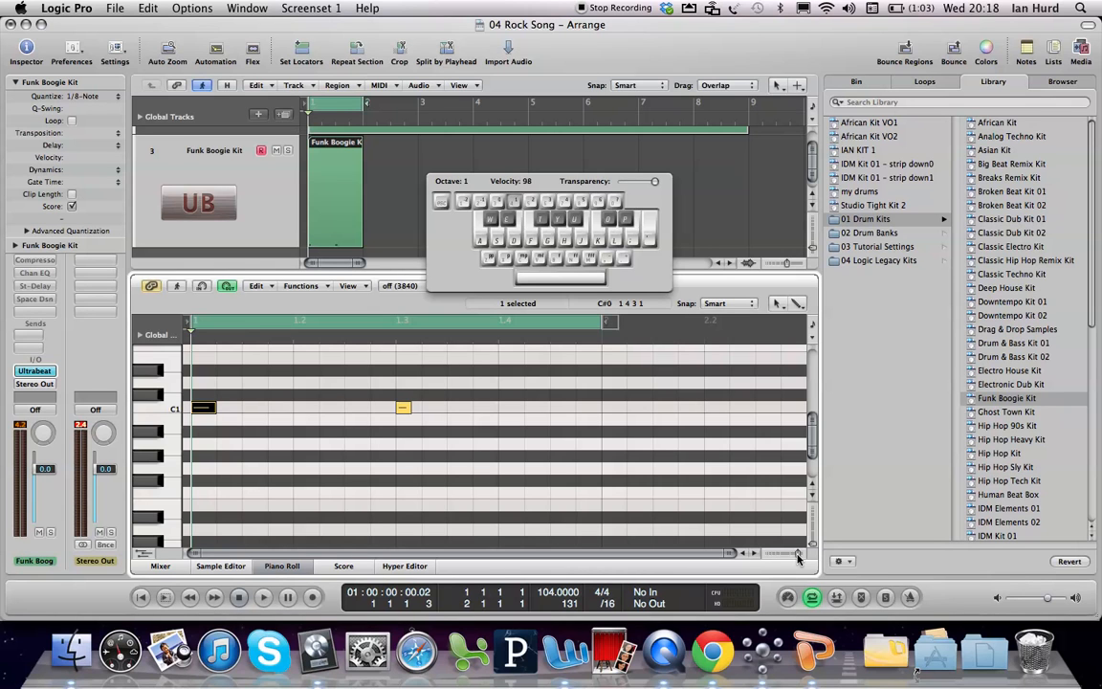
{"action": "key", "text": "space"}
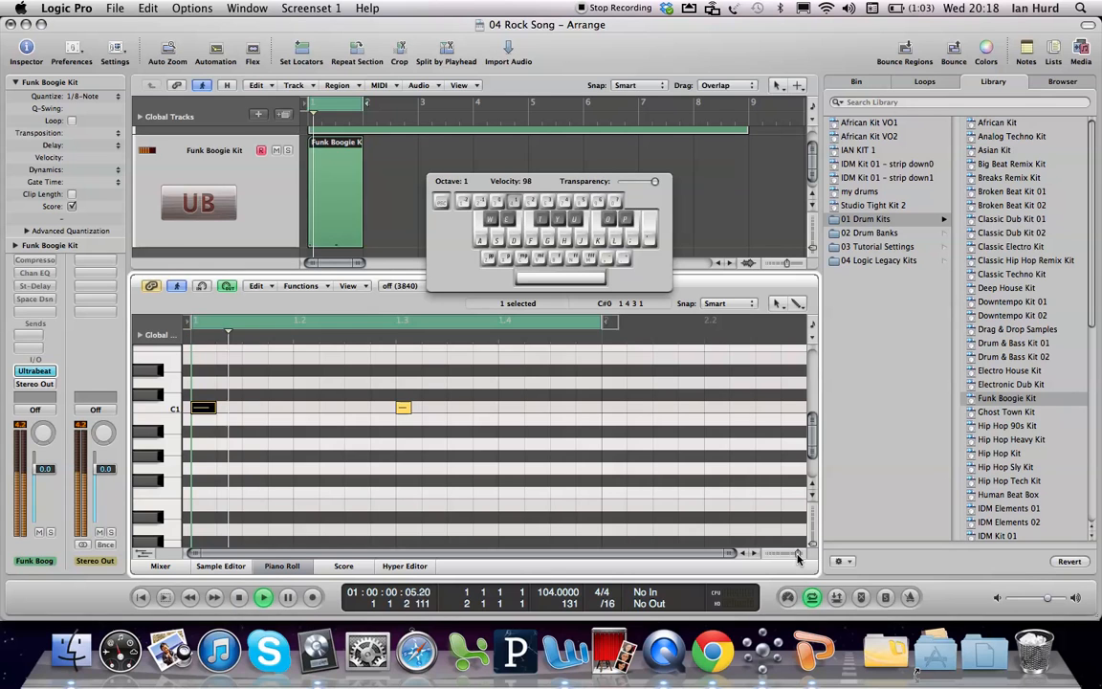
{"action": "key", "text": "space"}
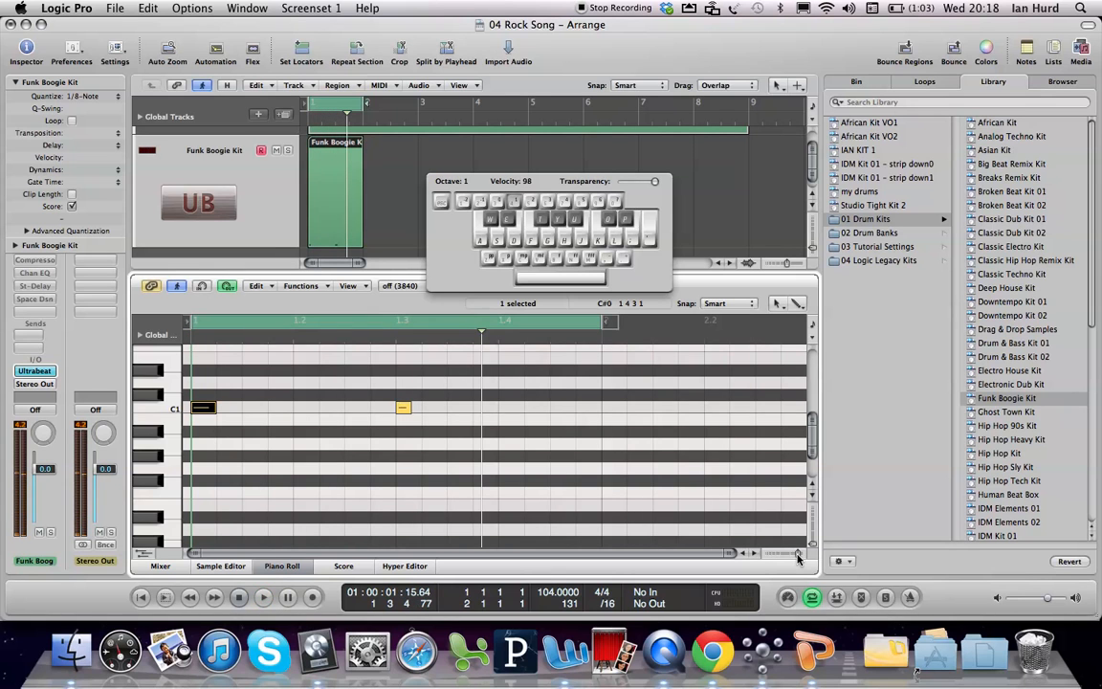
{"action": "key", "text": "space"}
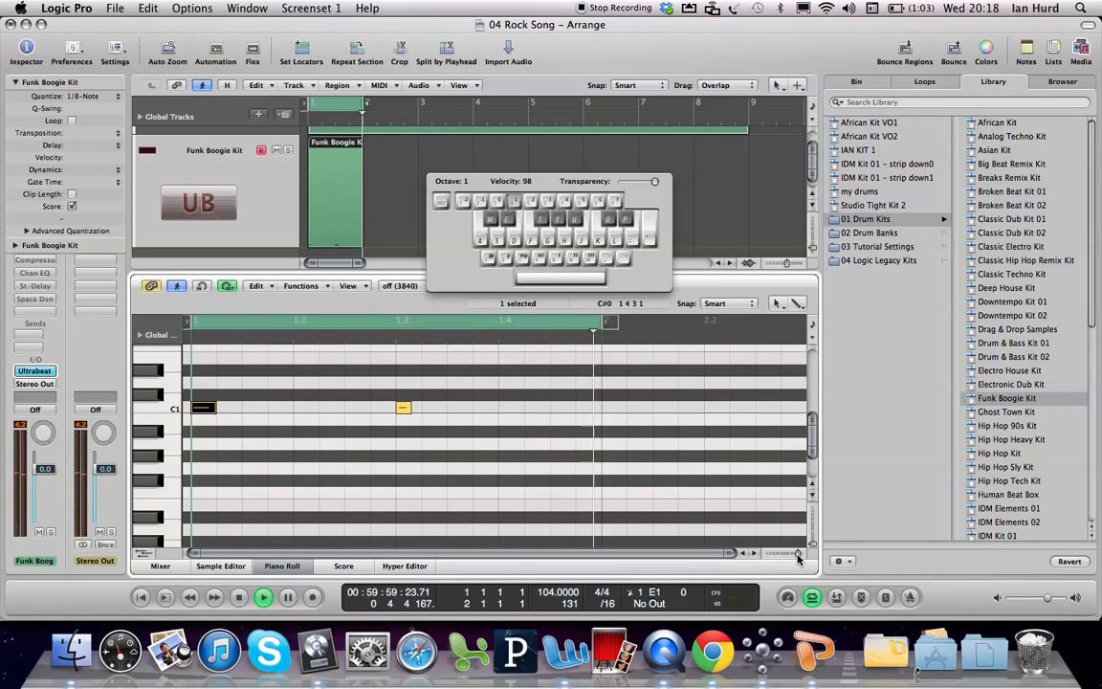
{"action": "key", "text": "space"}
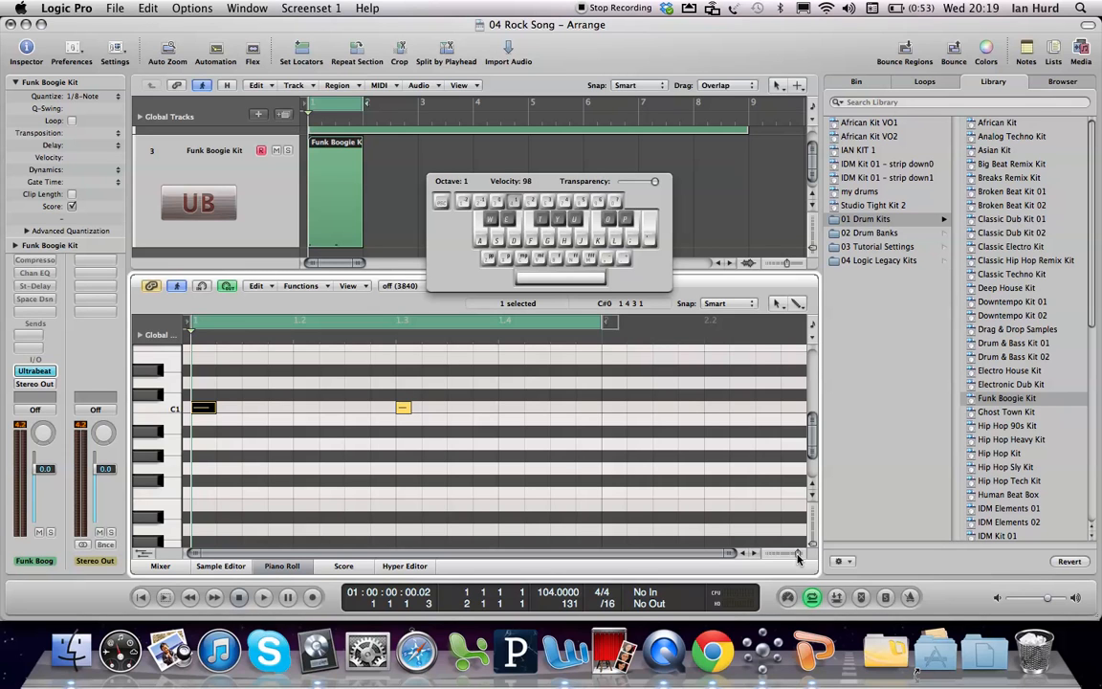
Step: Record E1 drum hits on beats 2 and 4 of bar 1 and raise the Caps Lock Keyboard velocity to 120
{"action": "key", "text": "d"}
{"action": "key", "text": "d"}
{"action": "key", "text": "Caps_Lock"}
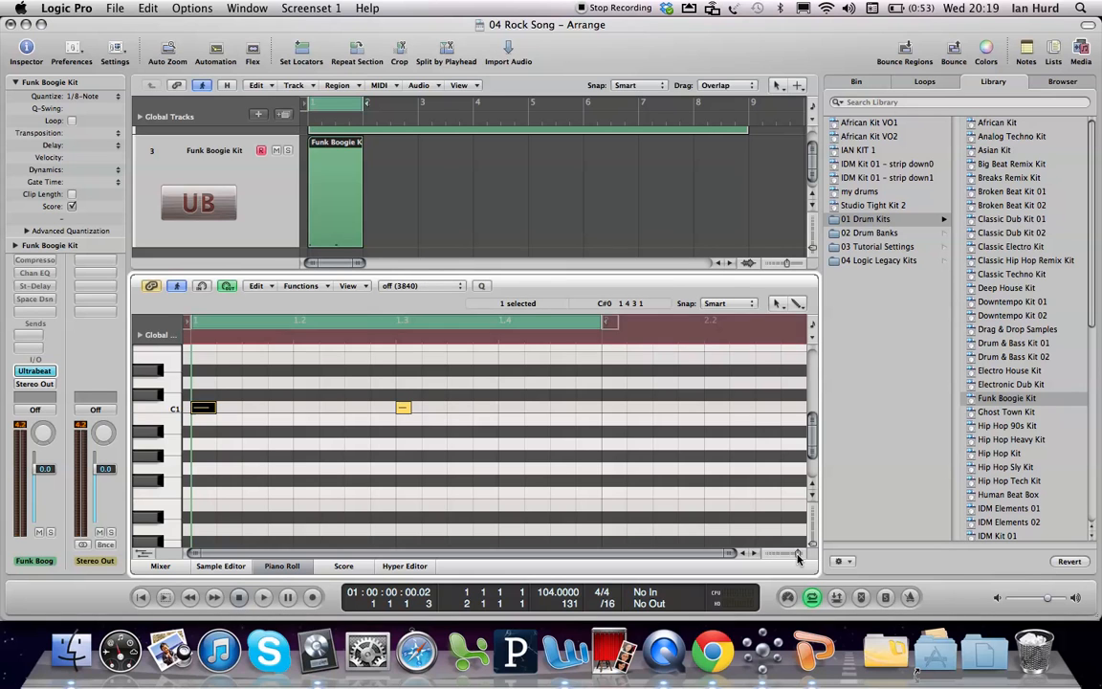
{"action": "key", "text": "r"}
{"action": "key", "text": "Caps_Lock"}
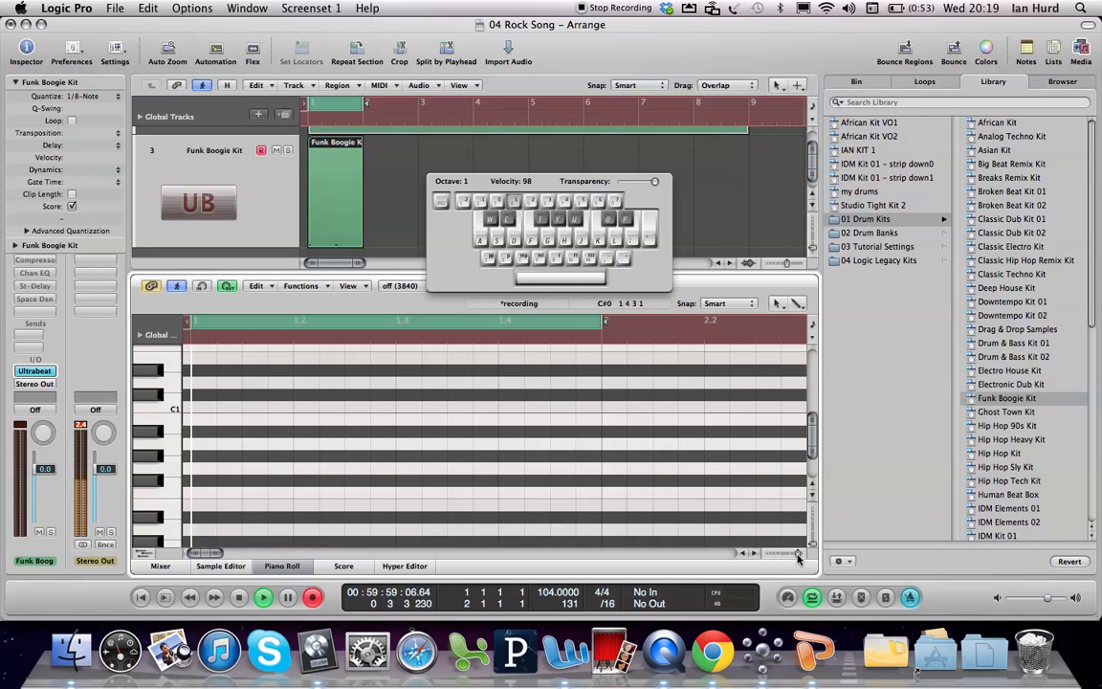
{"action": "key", "text": "d"}
{"action": "key", "text": "d"}
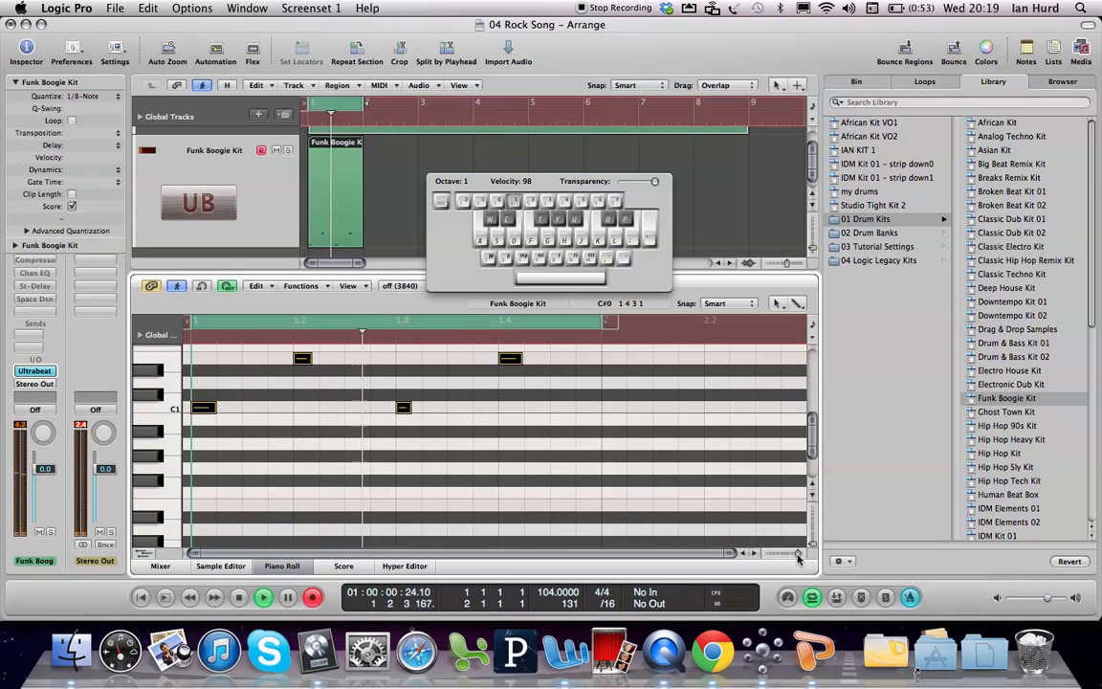
{"action": "key", "text": "v"}
{"action": "key", "text": "space"}
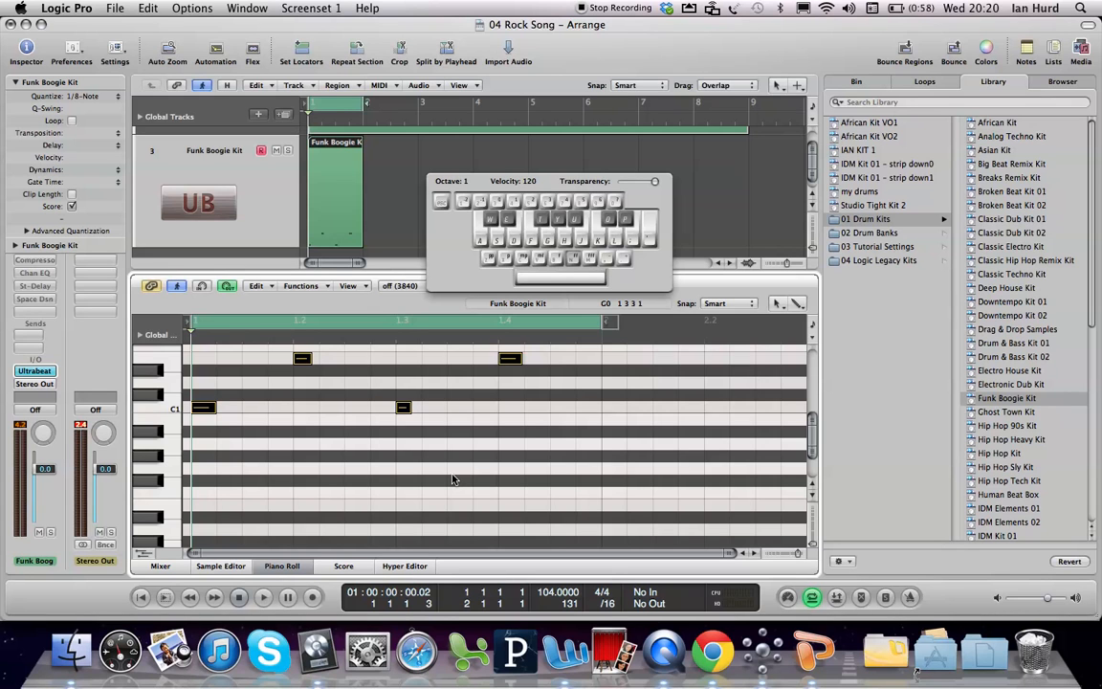
Step: Record F#1 drum hits on every eighth note of bar 1 into the Funk Boogie Kit region
{"action": "key", "text": "Caps_Lock"}
{"action": "key", "text": "r"}
{"action": "key", "text": "Caps_Lock"}
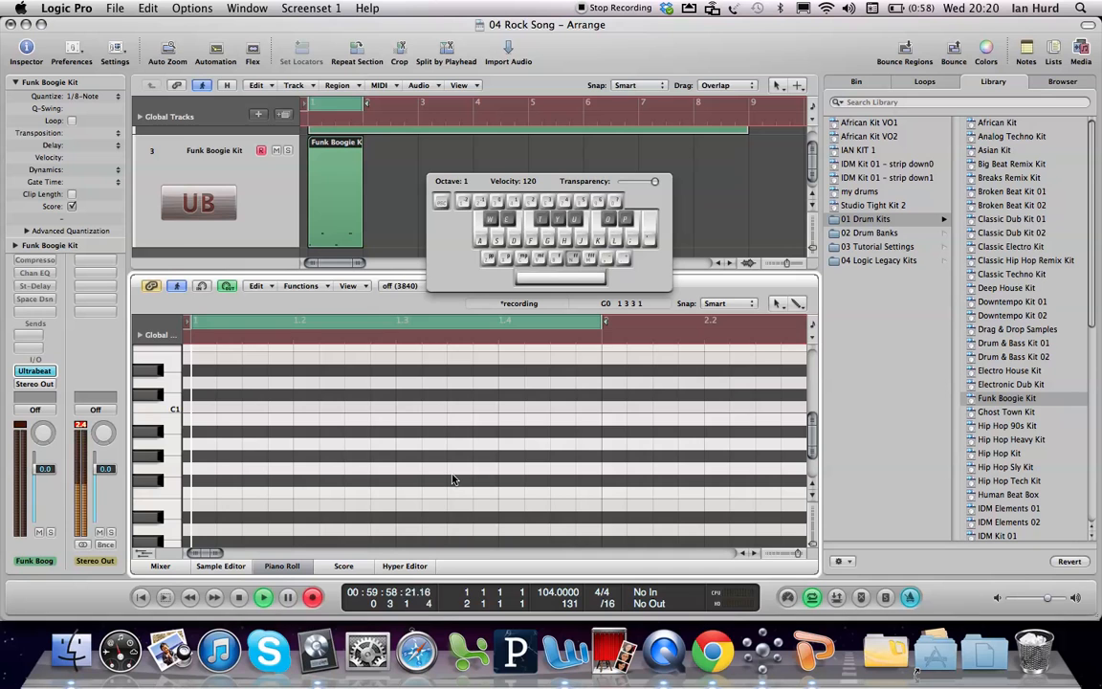
{"action": "key", "text": "t"}
{"action": "key", "text": "t"}
{"action": "key", "text": "t"}
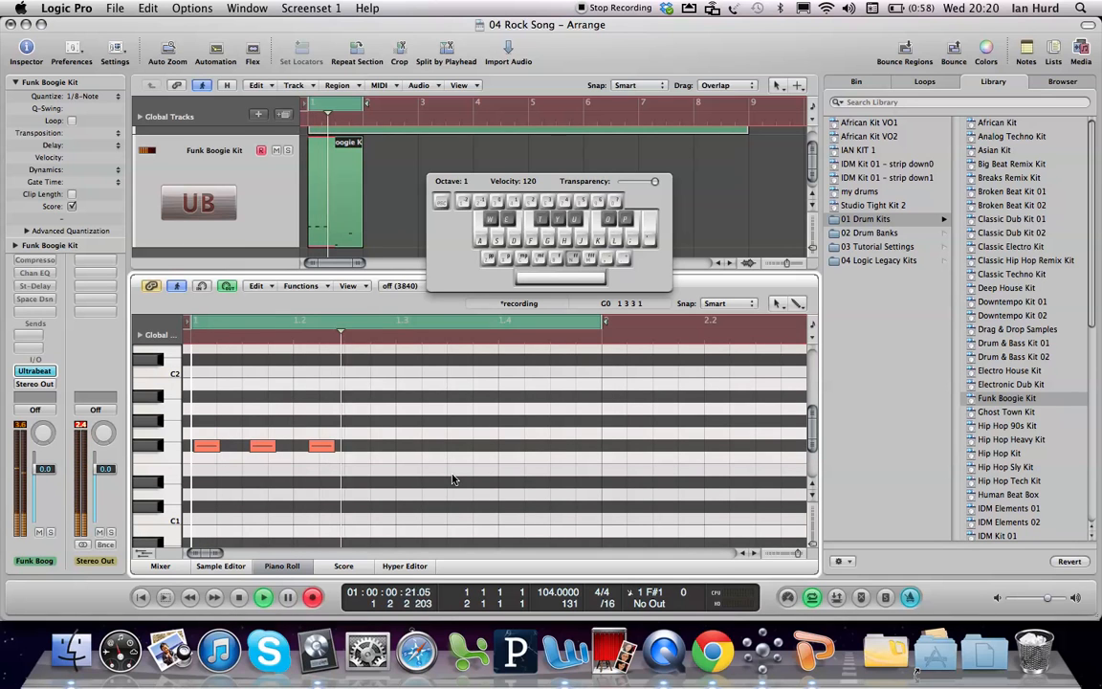
{"action": "key", "text": "t"}
{"action": "key", "text": "t"}
{"action": "key", "text": "t"}
{"action": "key", "text": "t"}
{"action": "key", "text": "t"}
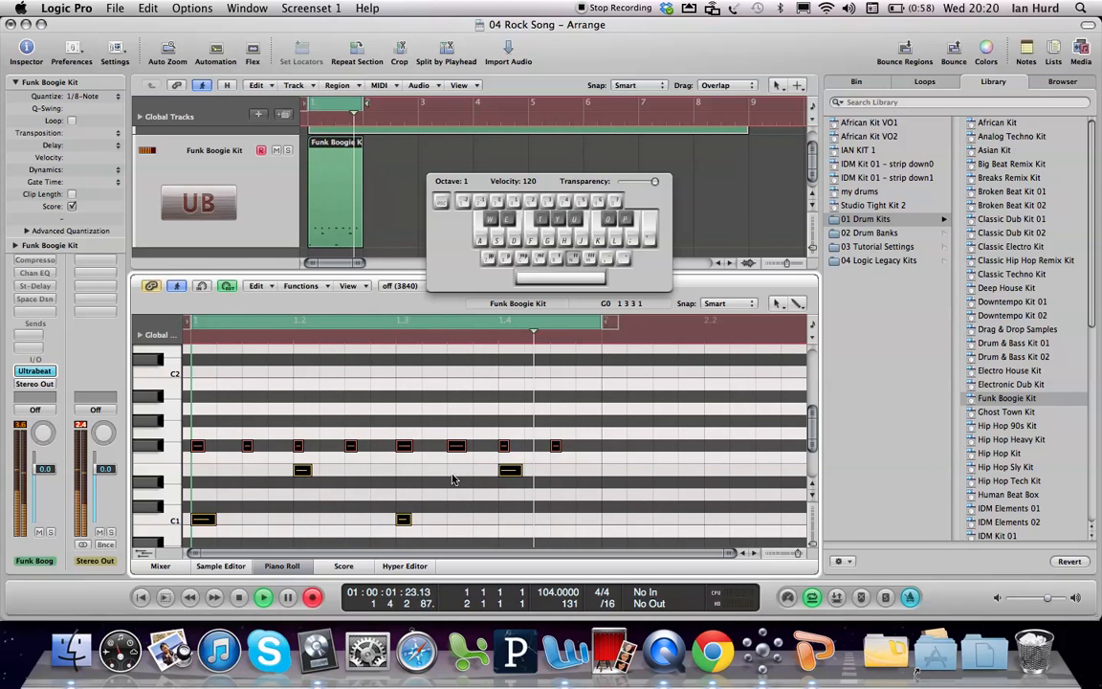
{"action": "key", "text": "t"}
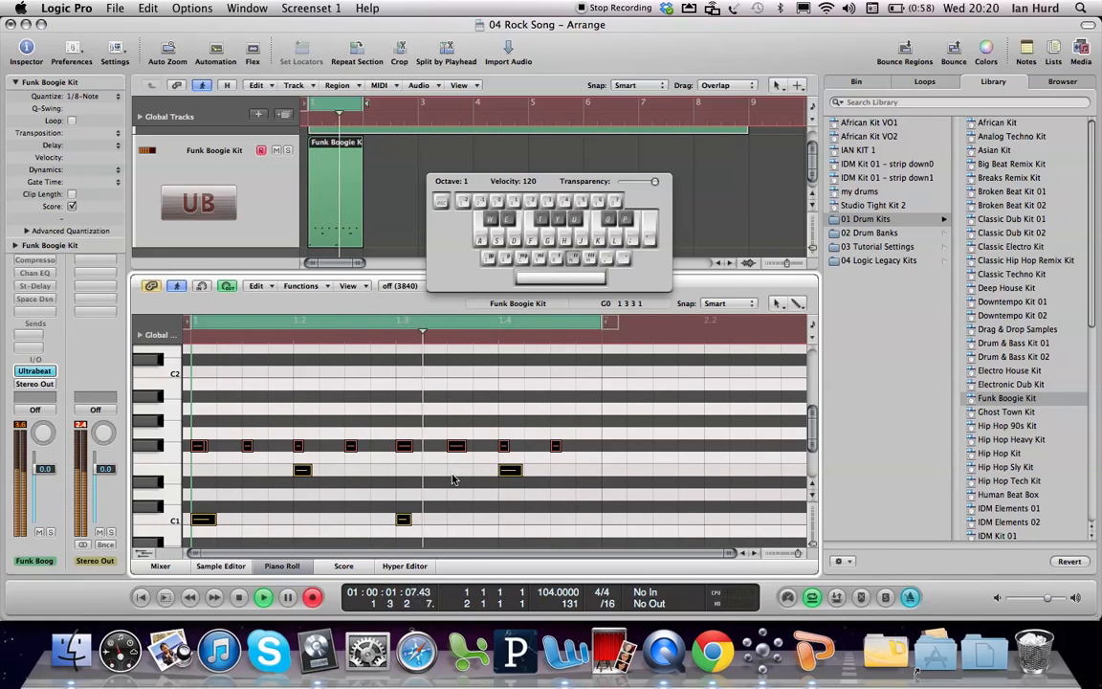
{"action": "key", "text": "space"}
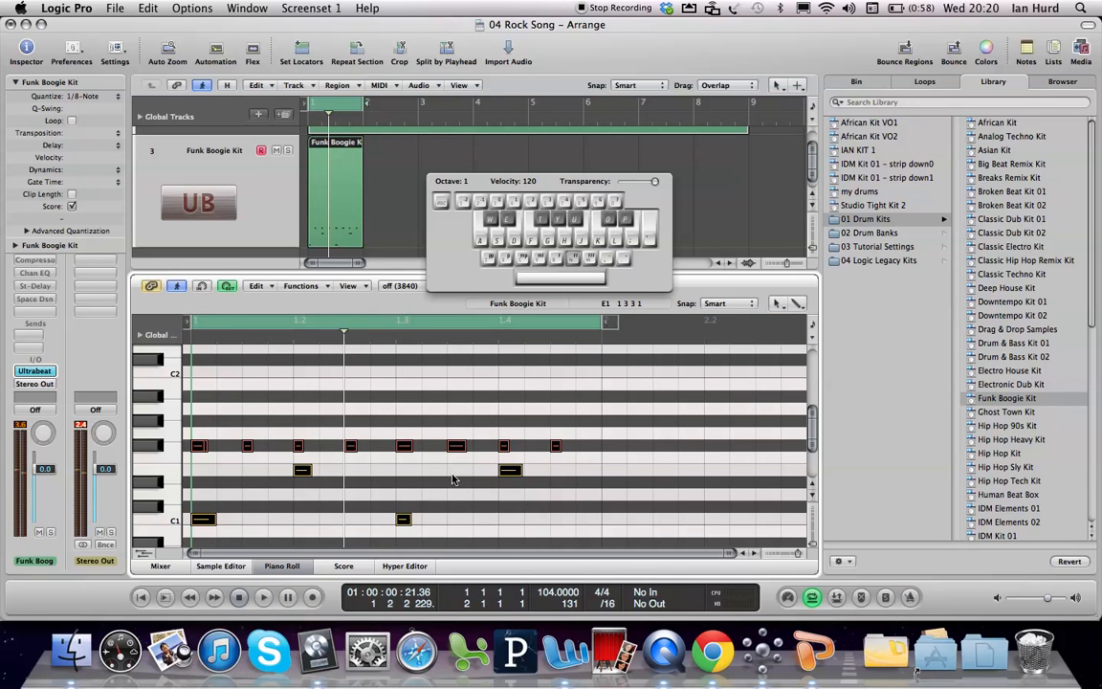
Step: Select the first F#1 note in the Piano Roll and audition the combined drum beat
{"action": "left_click", "coordinate": [219, 461]}
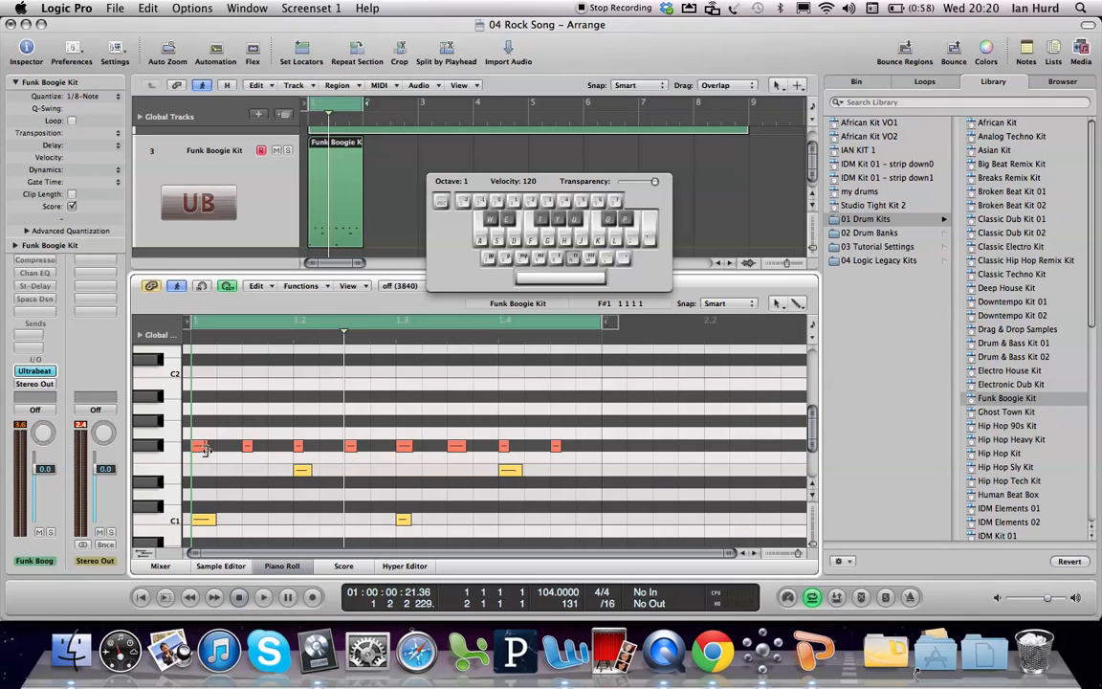
{"action": "left_click", "coordinate": [198, 448]}
{"action": "left_click", "coordinate": [198, 448]}
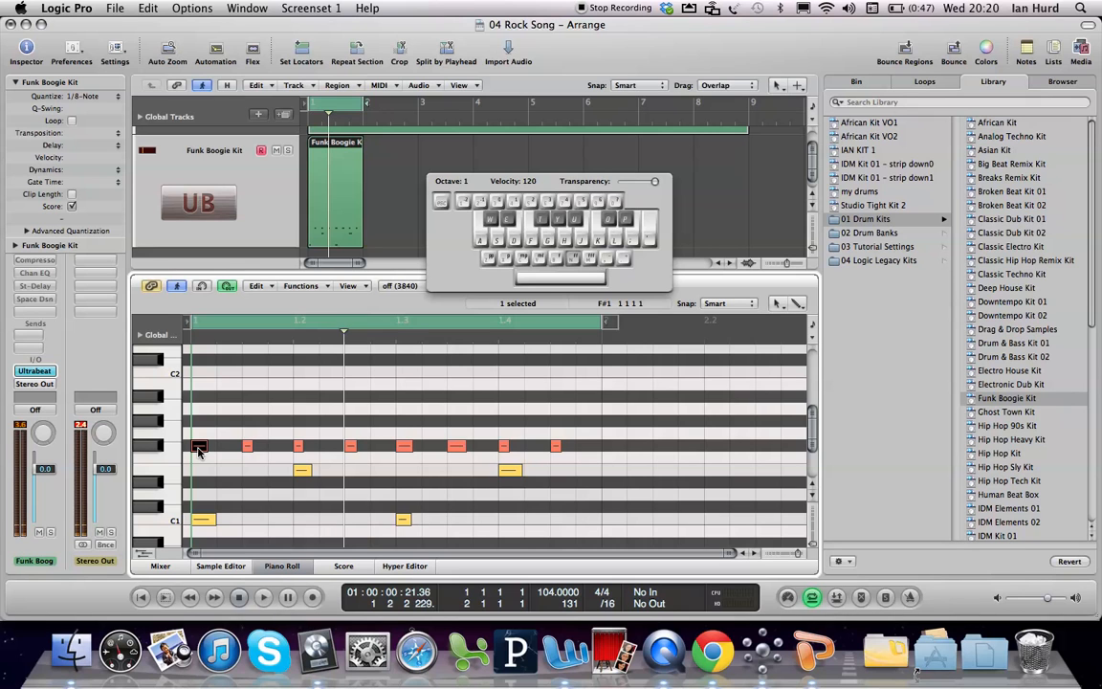
{"action": "key", "text": "space"}
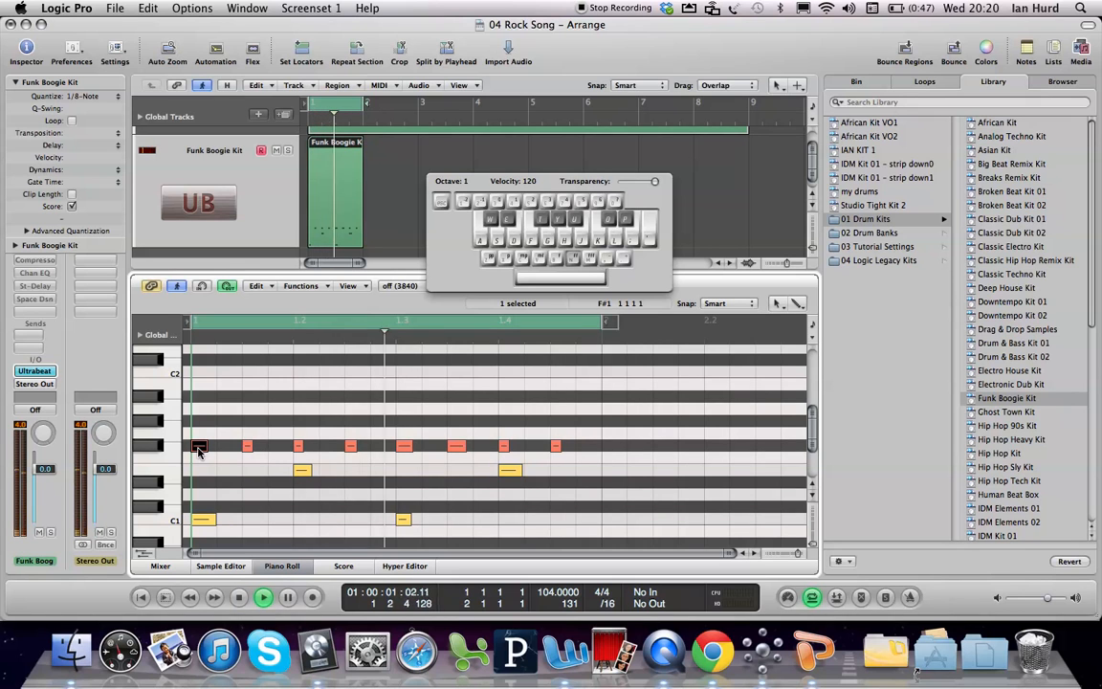
{"action": "key", "text": "space"}
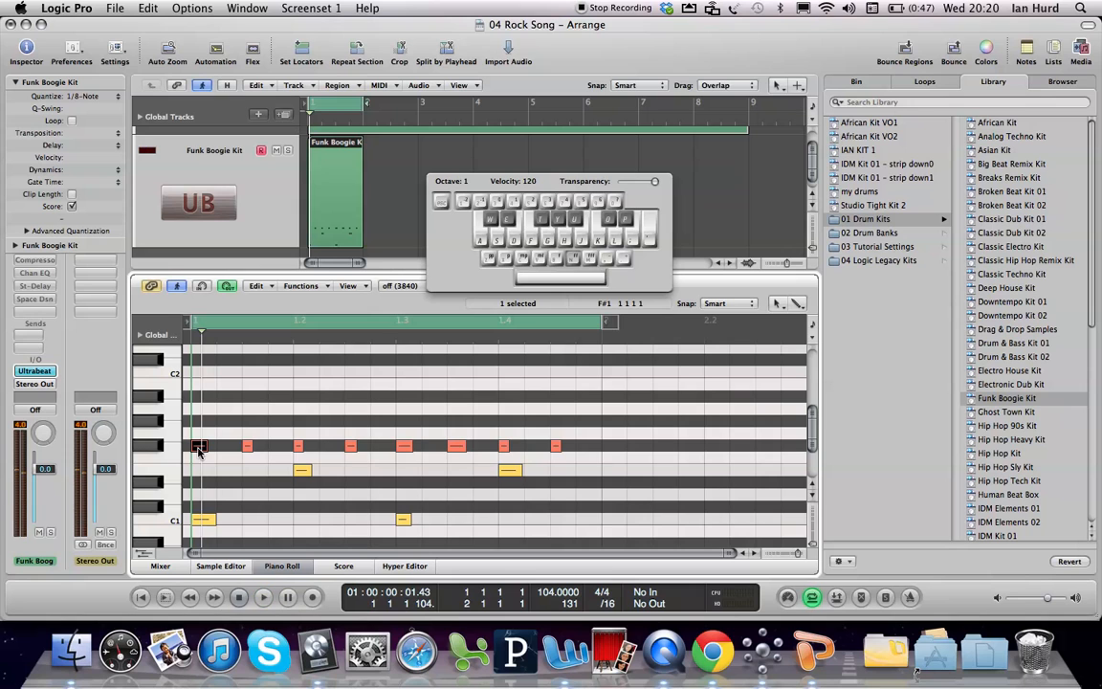
{"action": "left_click", "coordinate": [555, 445]}
{"action": "key", "text": "space"}
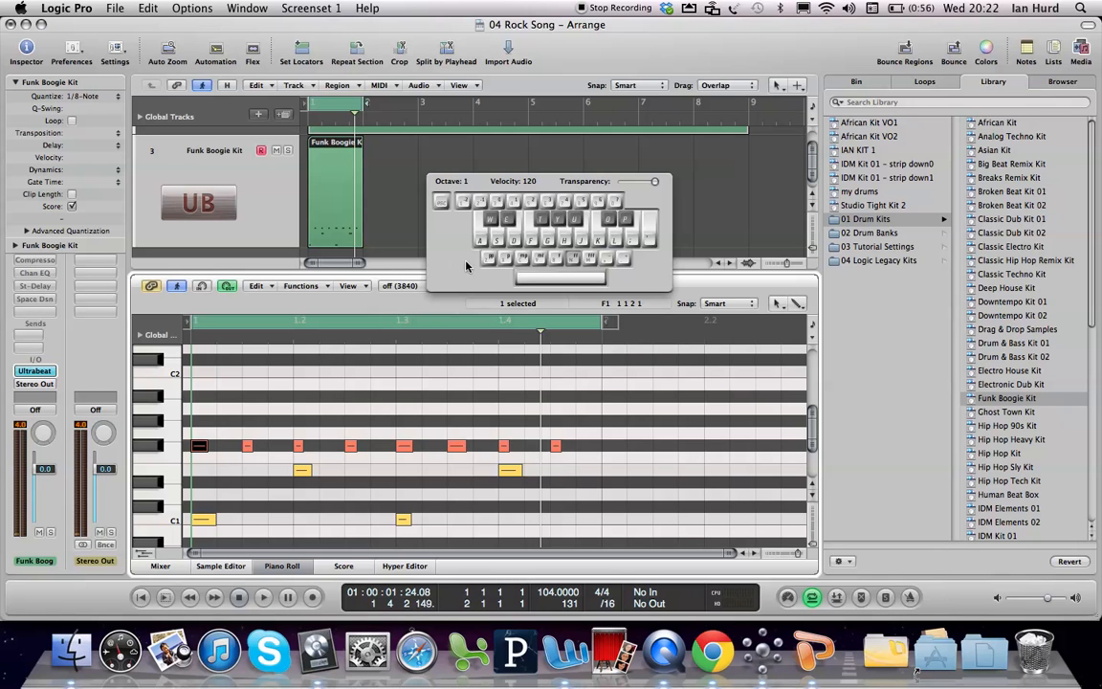
Step: Hide the Caps Lock Keyboard and set overlapping MIDI recordings to Create take folders in the project's recording settings
{"action": "key", "text": "Caps_Lock"}
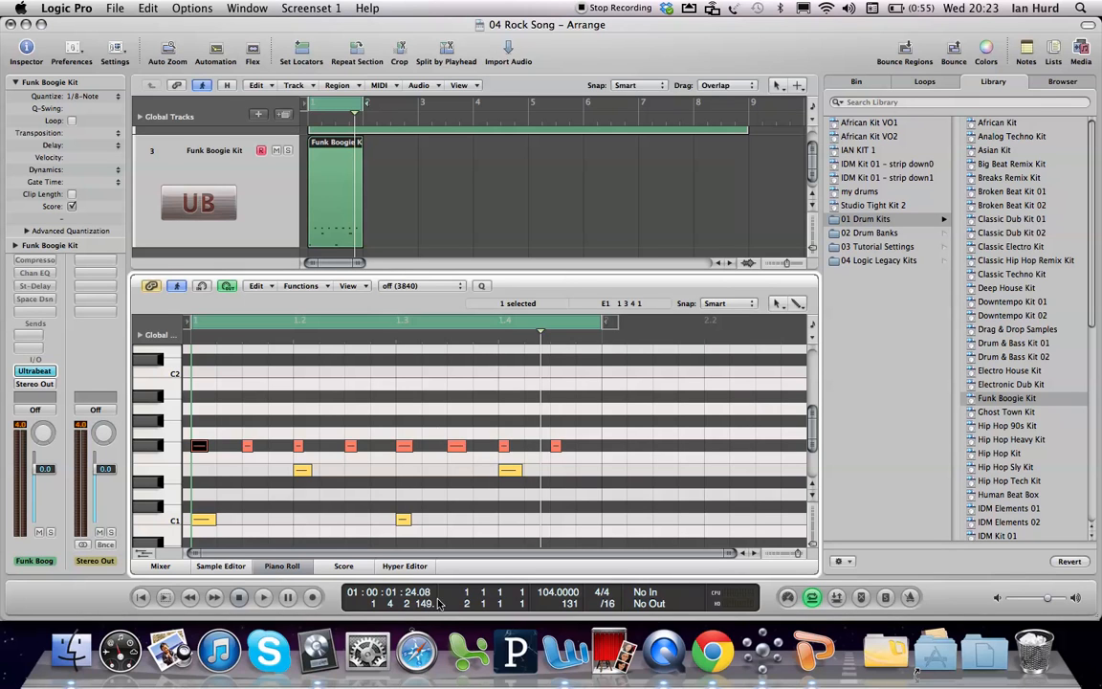
{"action": "right_click", "coordinate": [316, 597]}
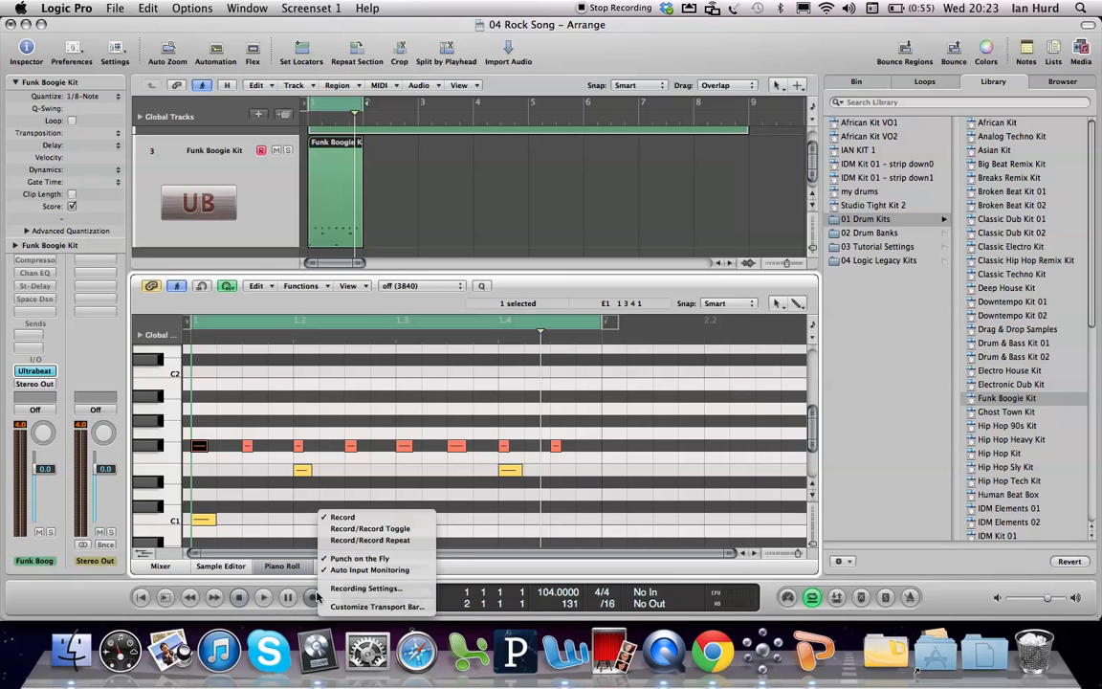
{"action": "left_click", "coordinate": [341, 590]}
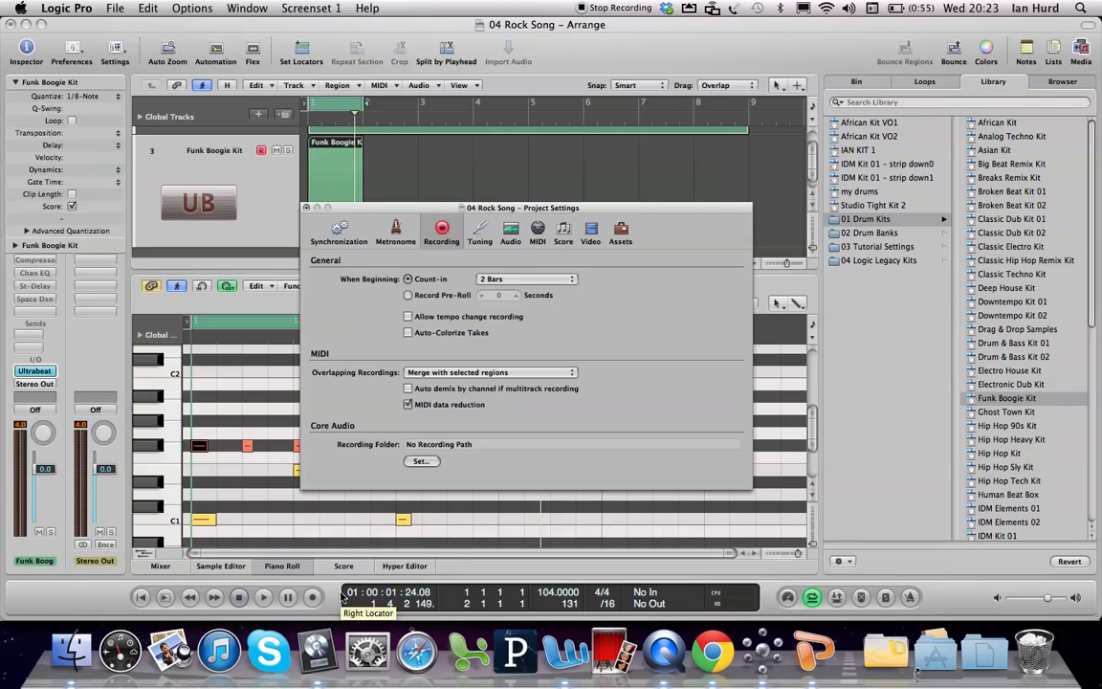
{"action": "left_click", "coordinate": [482, 373]}
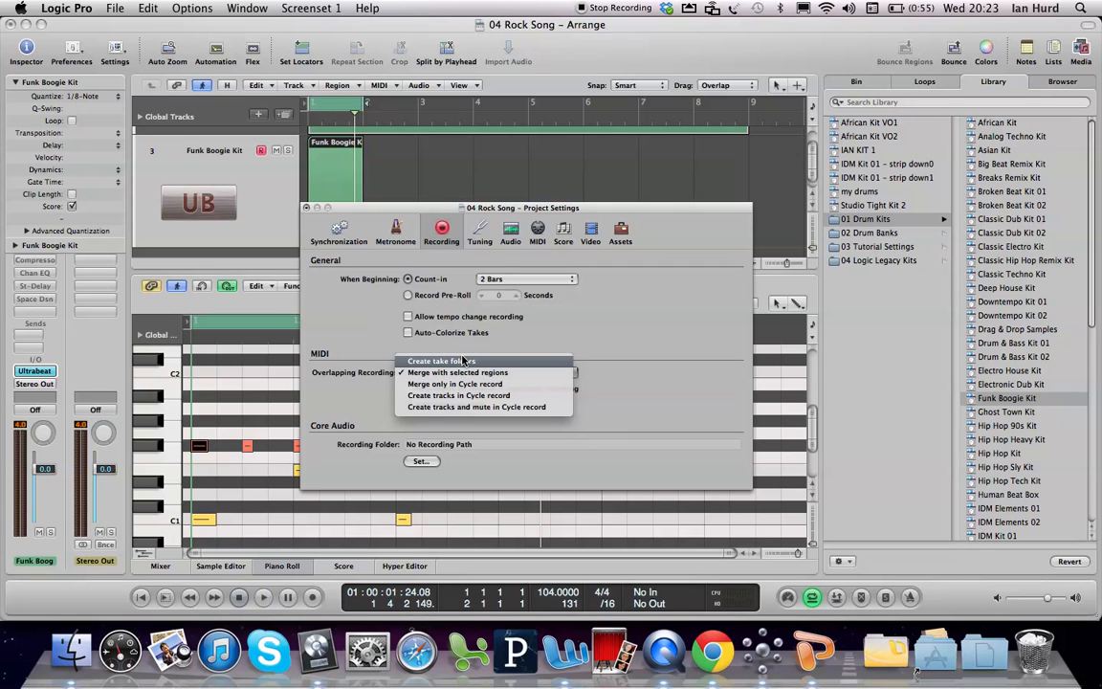
{"action": "left_click", "coordinate": [463, 360]}
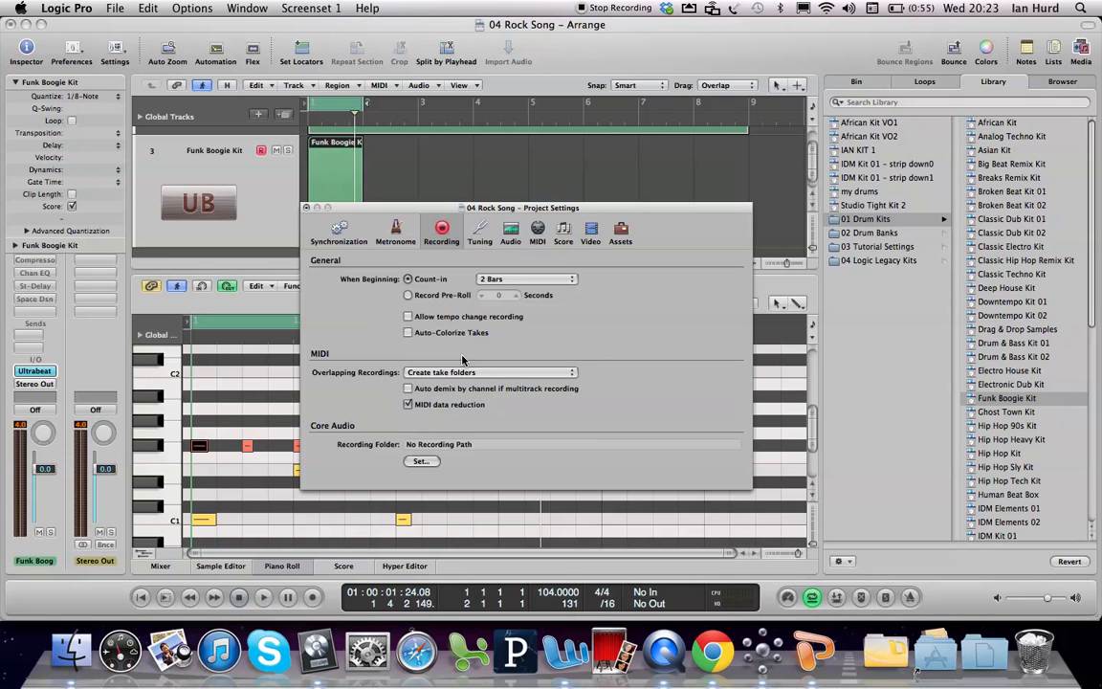
{"action": "left_click", "coordinate": [306, 207]}
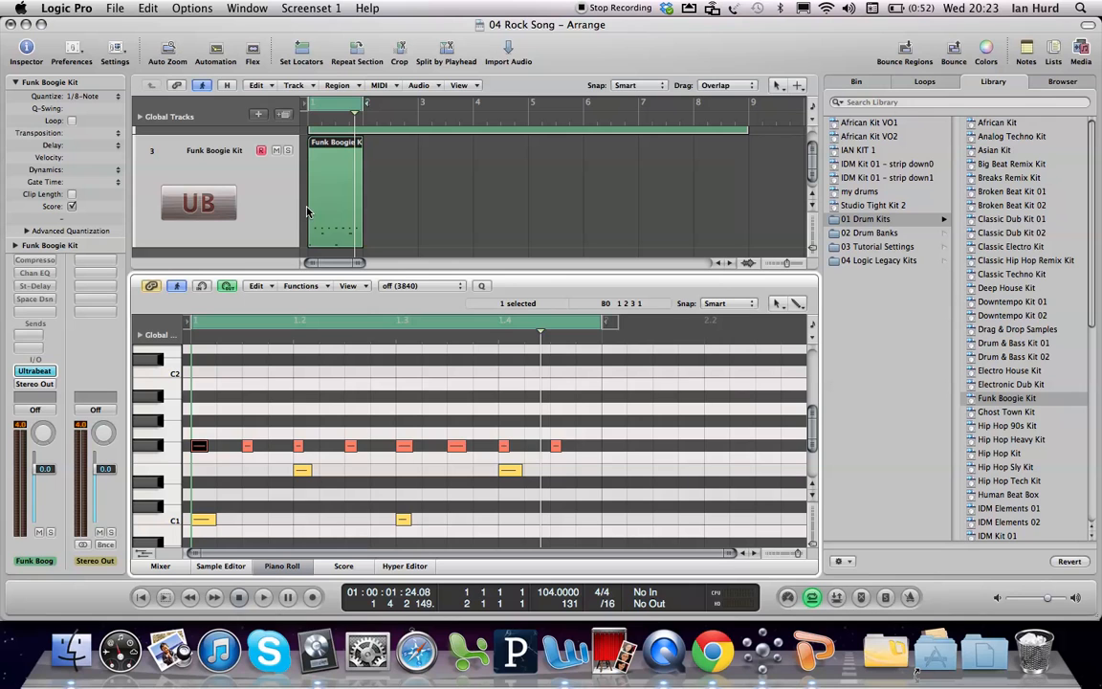
Step: Switch the mute from the Drums track to the Funk Boogie Kit track and close the Piano Roll
{"action": "left_click", "coordinate": [276, 151]}
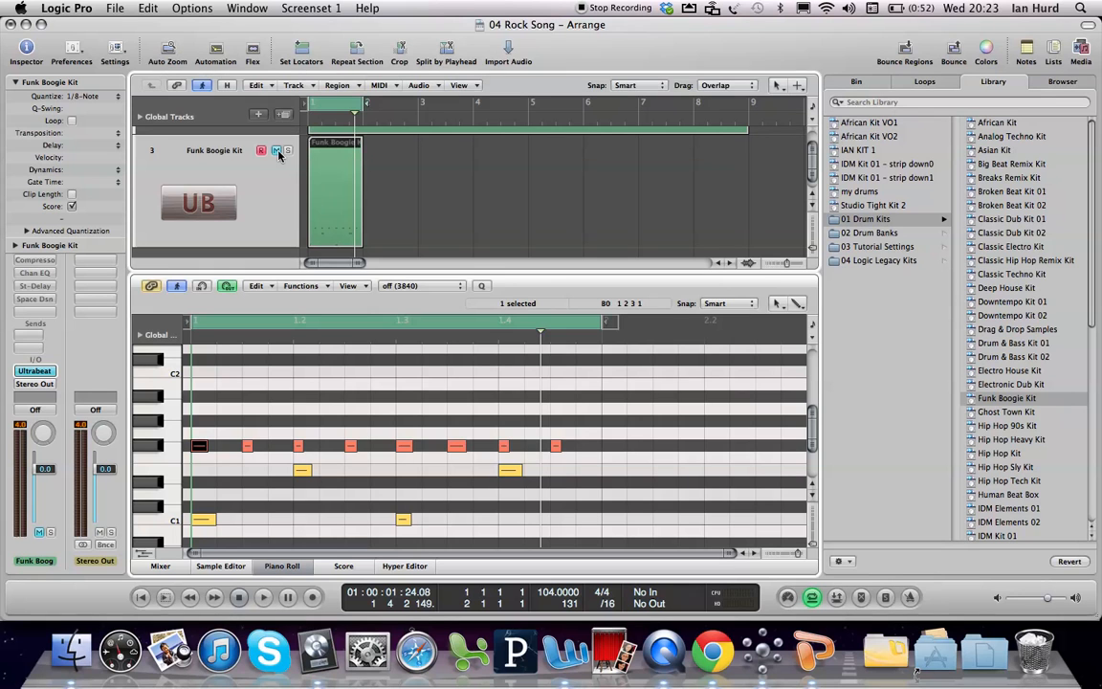
{"action": "left_click", "coordinate": [433, 198]}
{"action": "scroll", "coordinate": [732, 153], "scroll_direction": "up", "scroll_amount": 3}
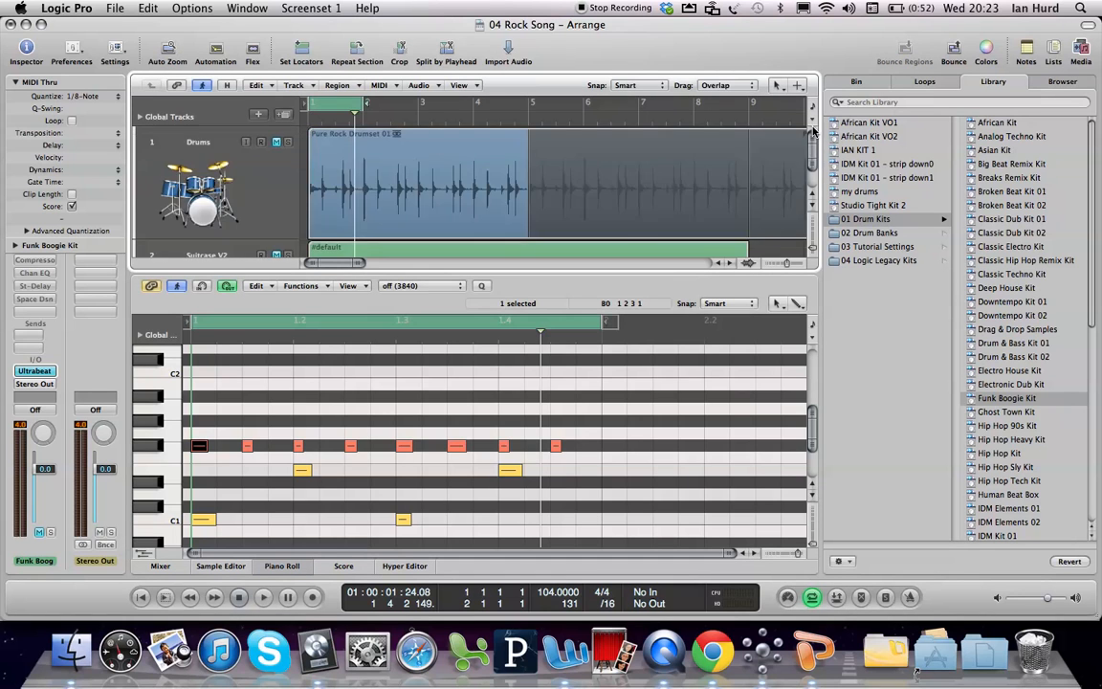
{"action": "left_click", "coordinate": [277, 142]}
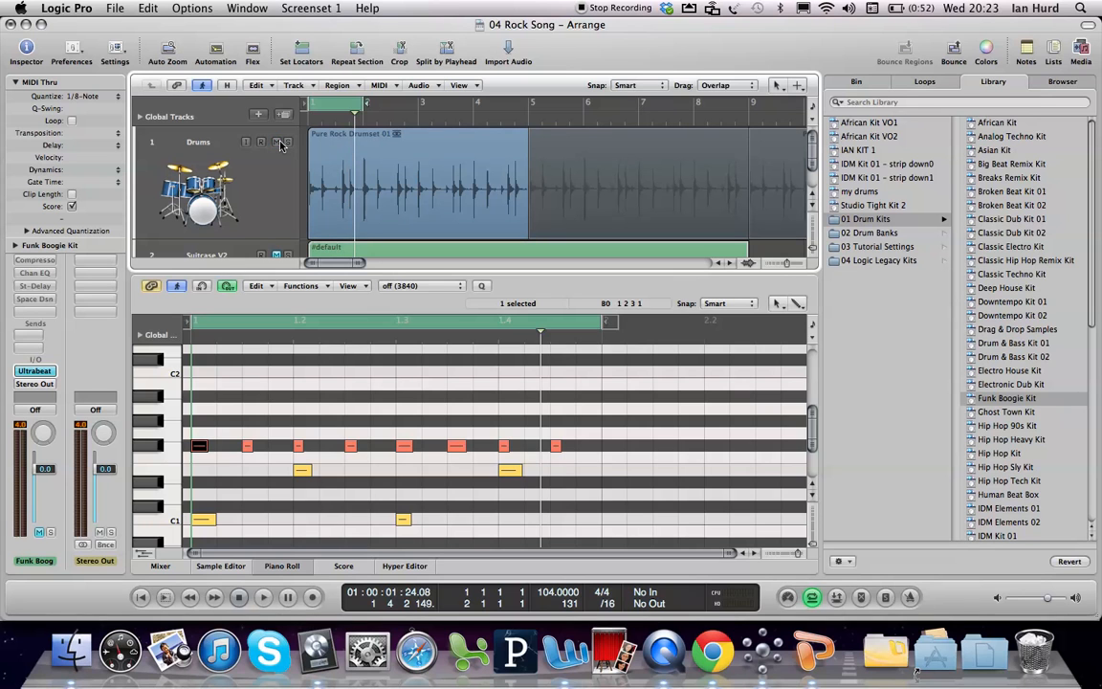
{"action": "key", "text": "p"}
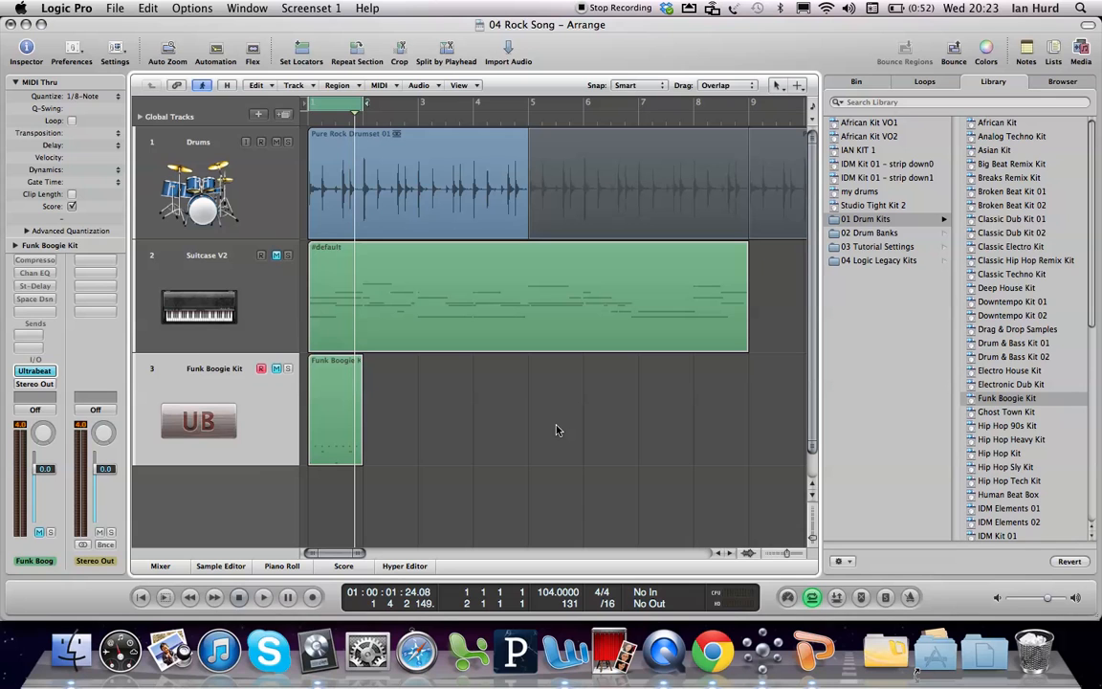
Step: Create a software instrument track below Funk Boogie Kit and load the Aggressive Fretless sound from the Electric Bass category
{"action": "left_click", "coordinate": [271, 203]}
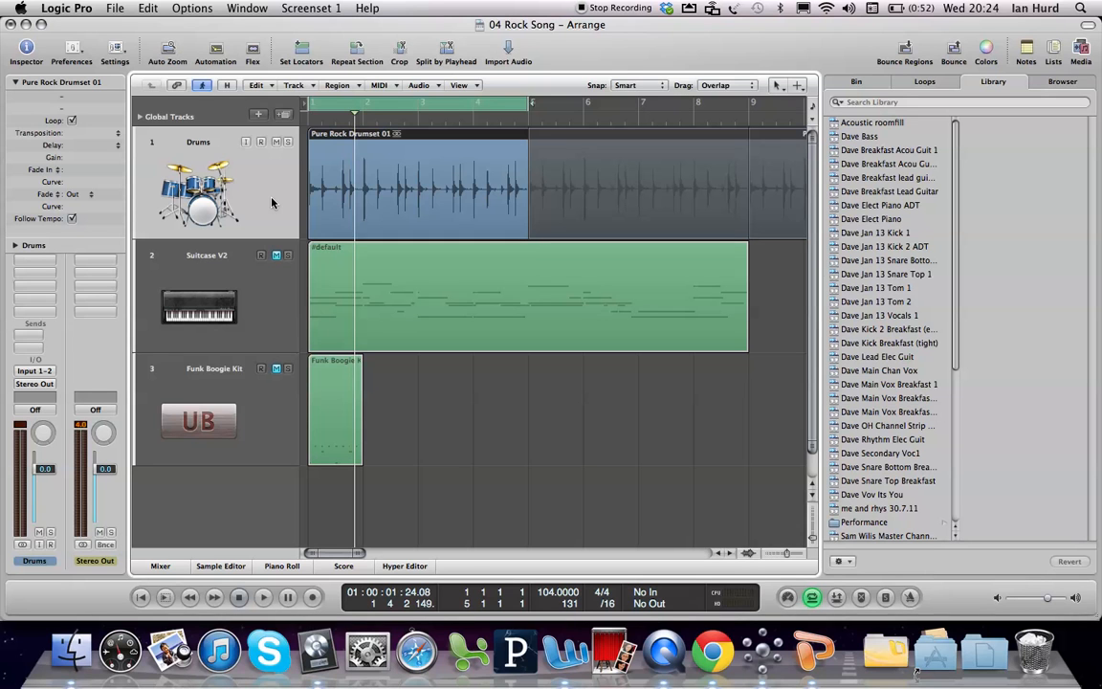
{"action": "left_click", "coordinate": [251, 435]}
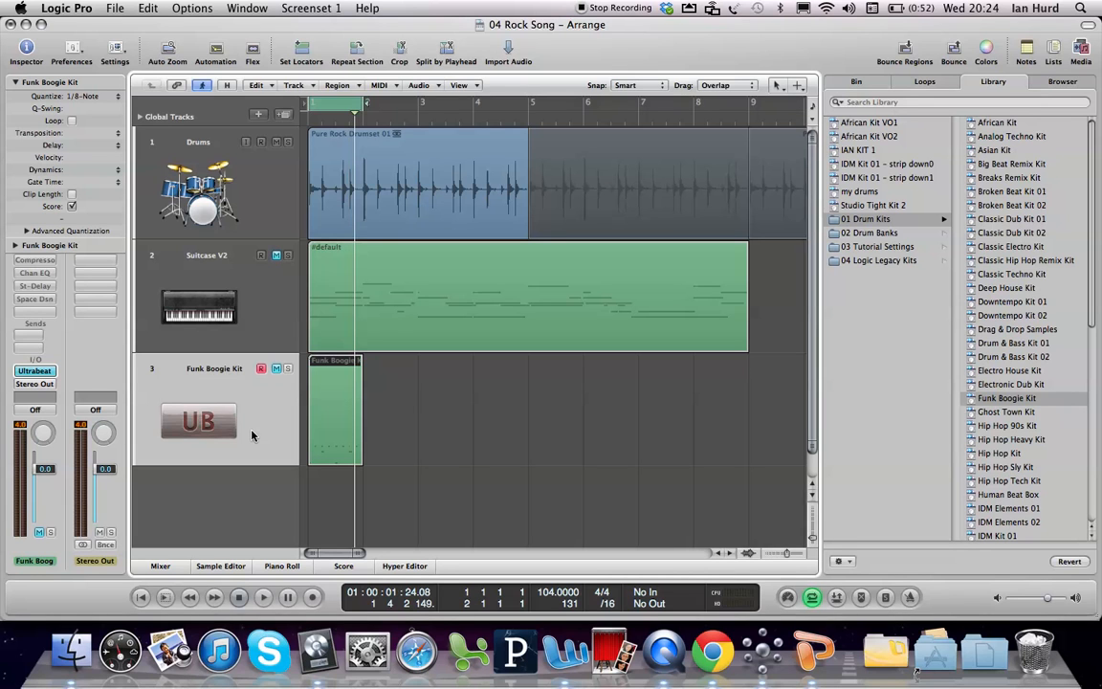
{"action": "left_click", "coordinate": [259, 115]}
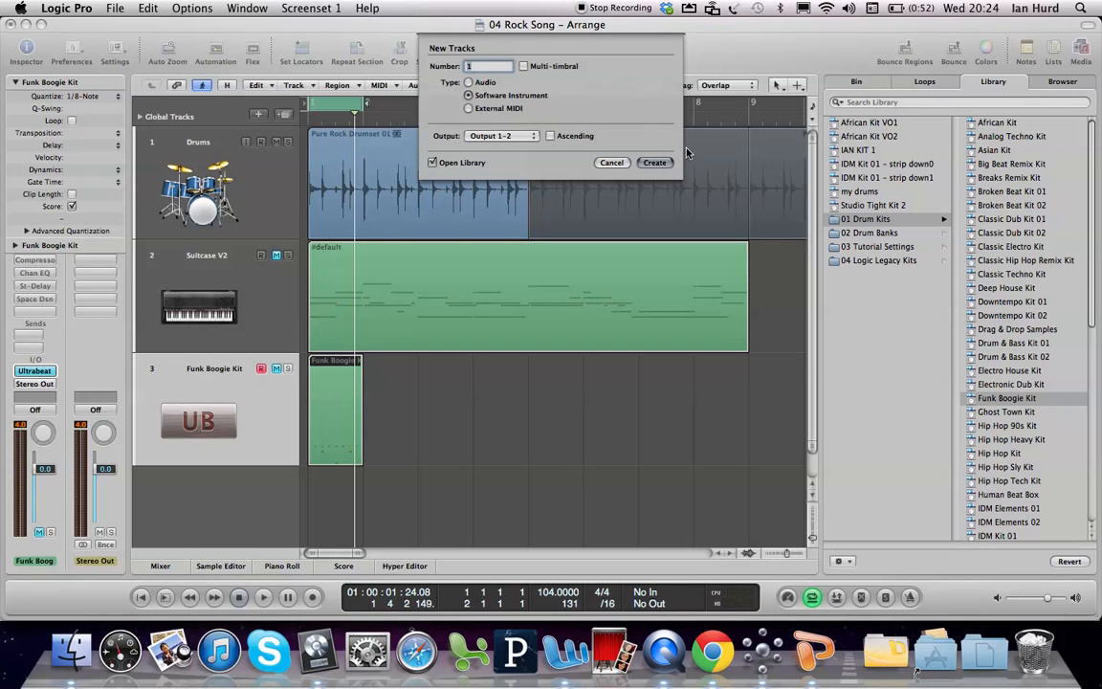
{"action": "left_click", "coordinate": [660, 162]}
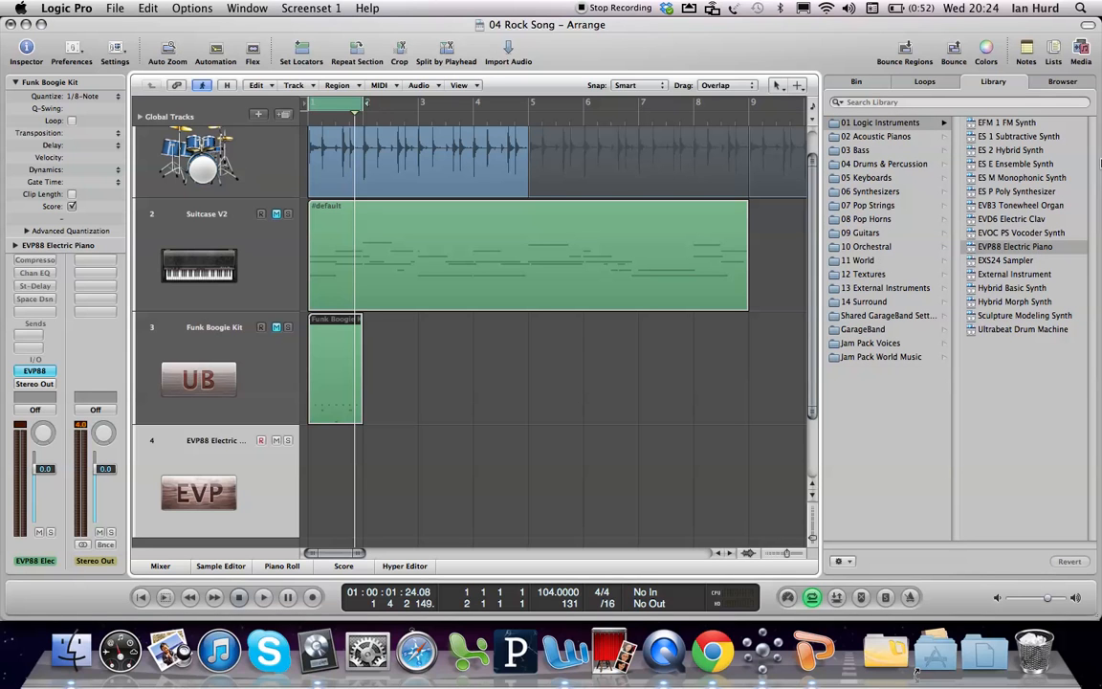
{"action": "left_click", "coordinate": [865, 150]}
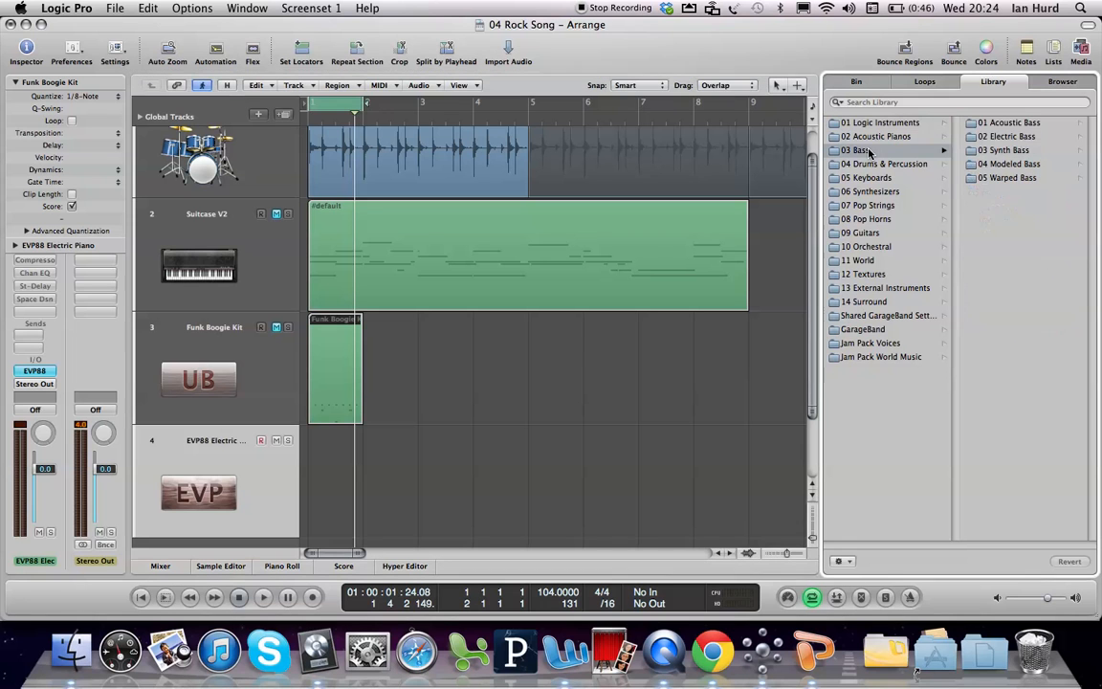
{"action": "left_click", "coordinate": [1004, 136]}
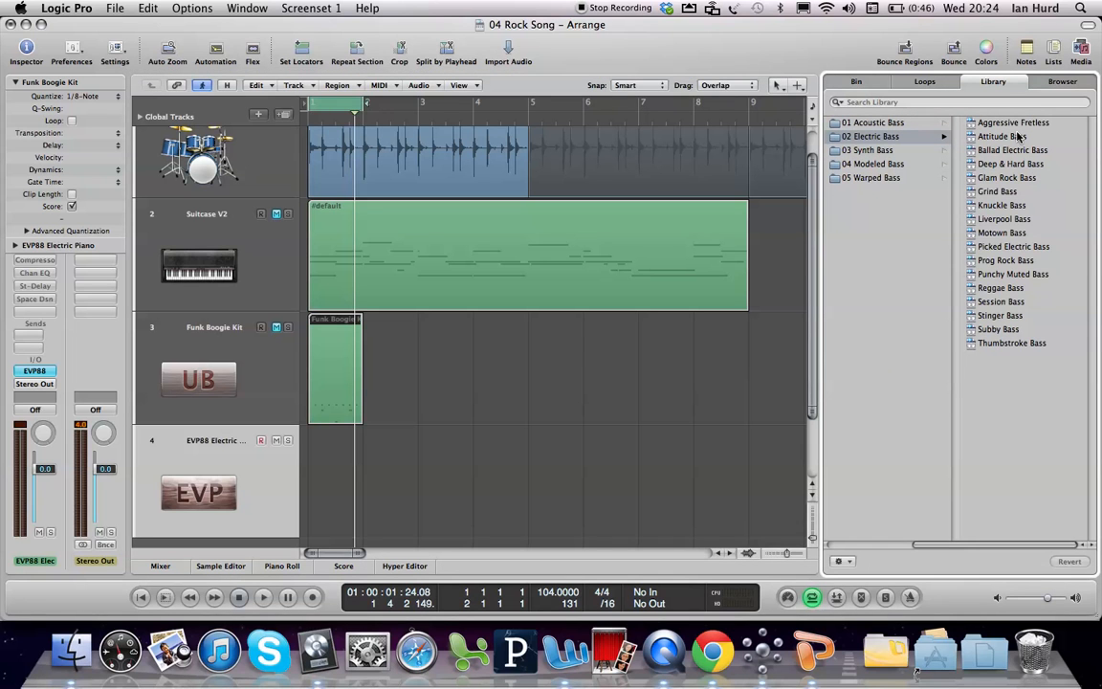
{"action": "left_click", "coordinate": [1016, 124]}
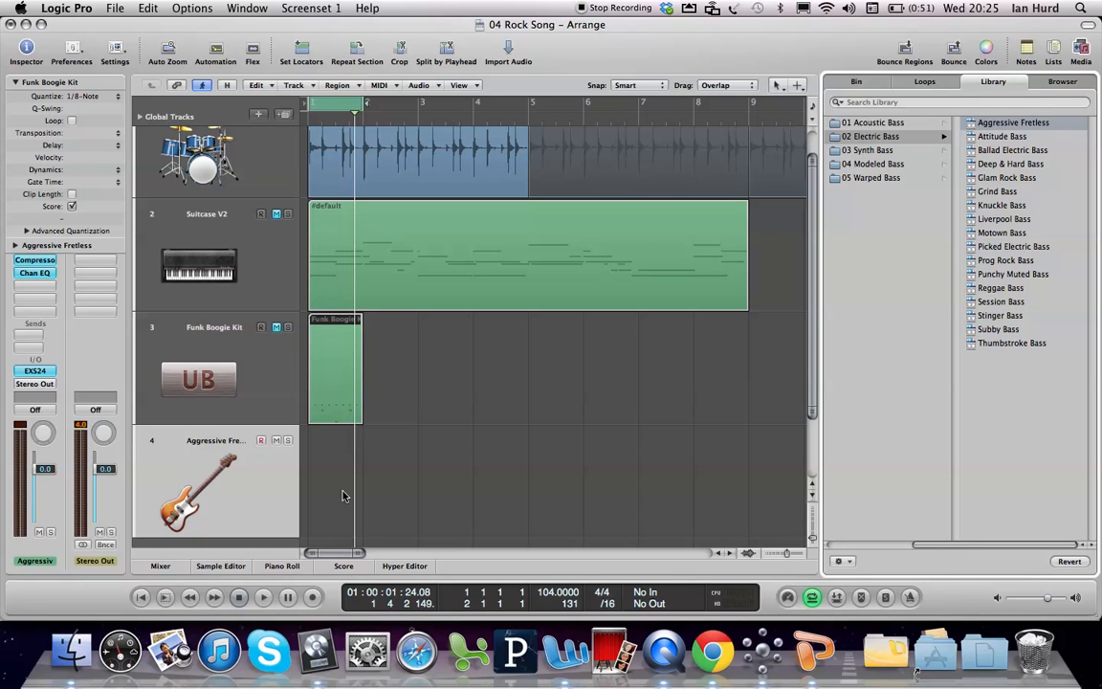
Step: Start cycle recording over bar 1 on the Aggressive Fretless track and play repeated D1 notes with the Caps Lock Keyboard
{"action": "key", "text": "r"}
{"action": "key", "text": "Caps_Lock"}
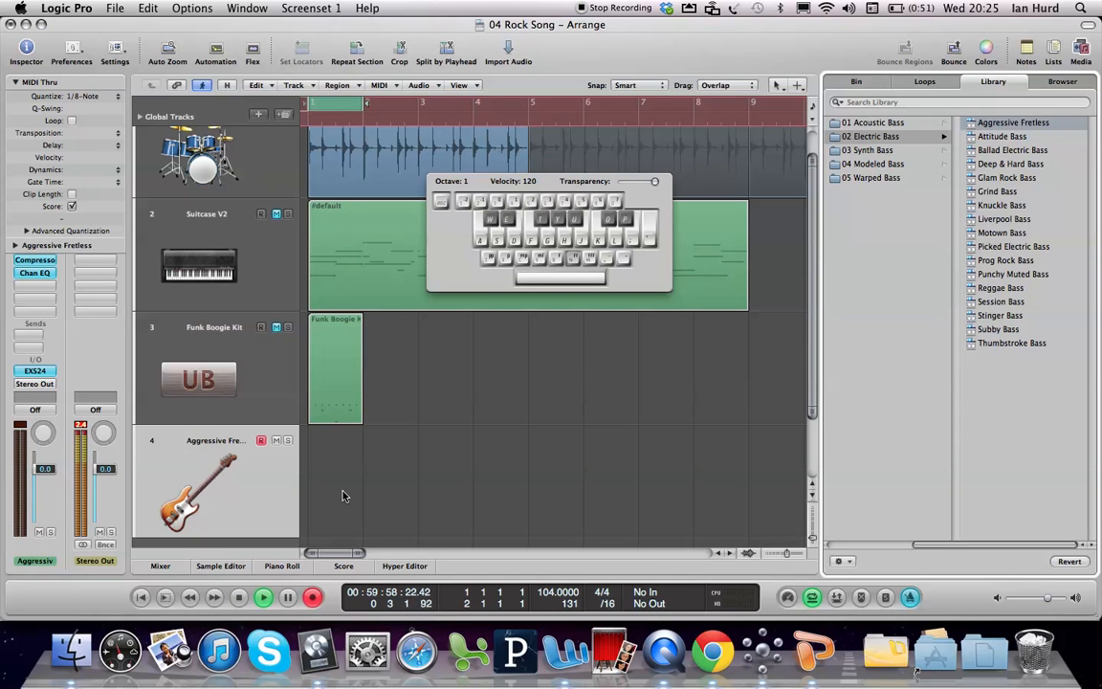
{"action": "key", "text": "s"}
{"action": "key", "text": "s"}
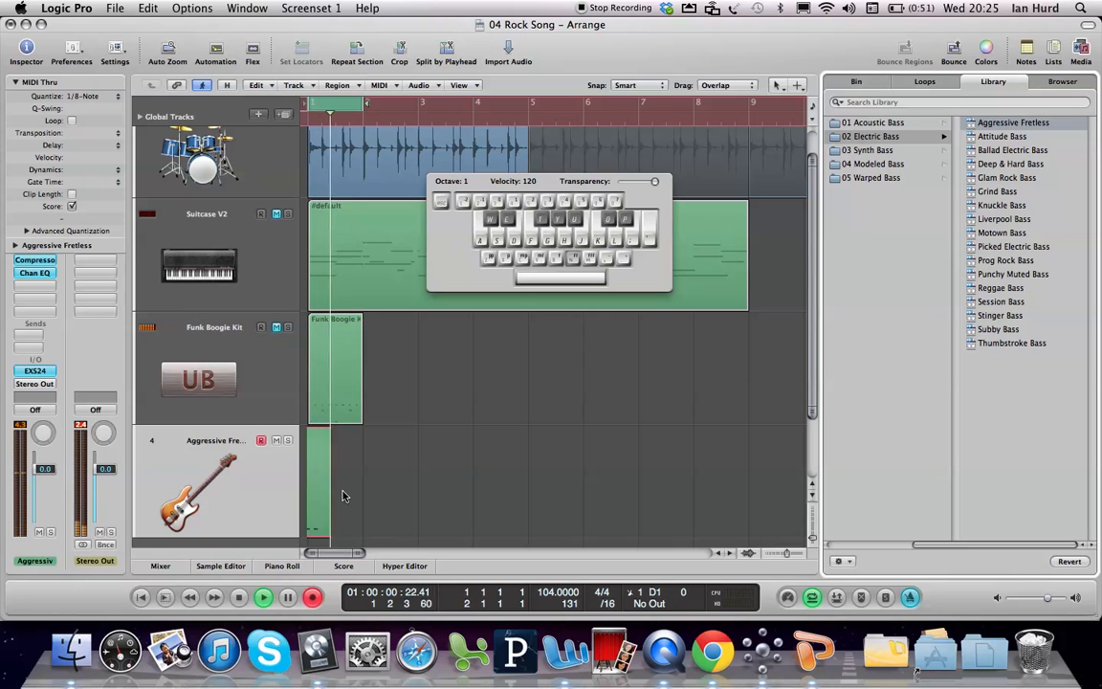
{"action": "key", "text": "s"}
{"action": "key", "text": "s"}
{"action": "key", "text": "s"}
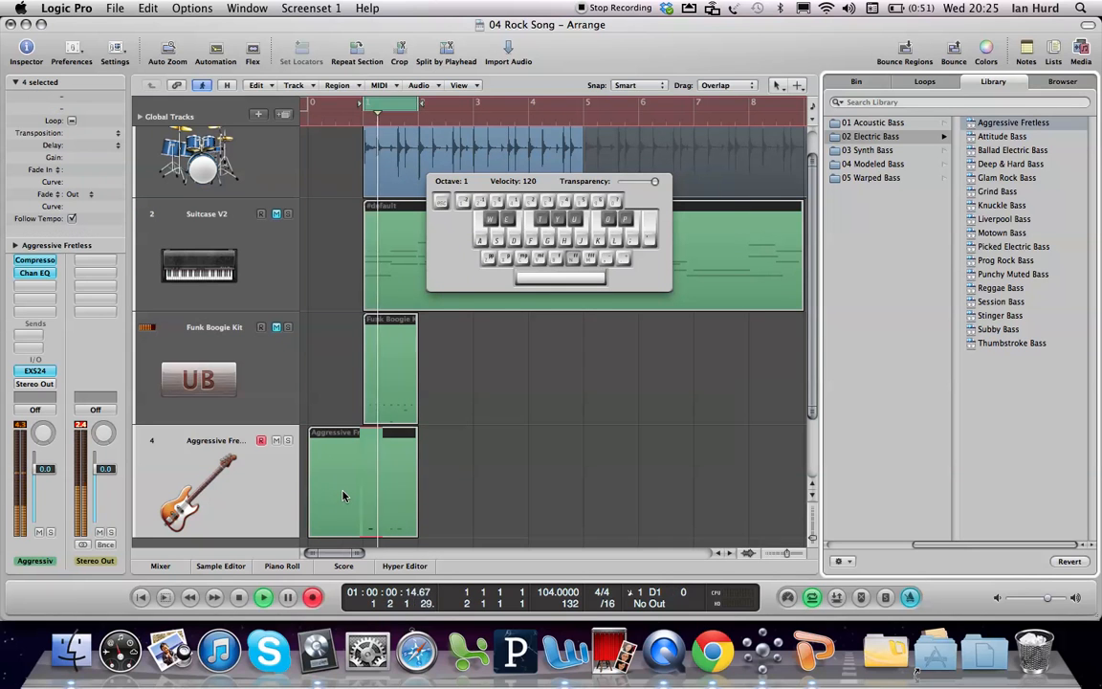
{"action": "key", "text": "space"}
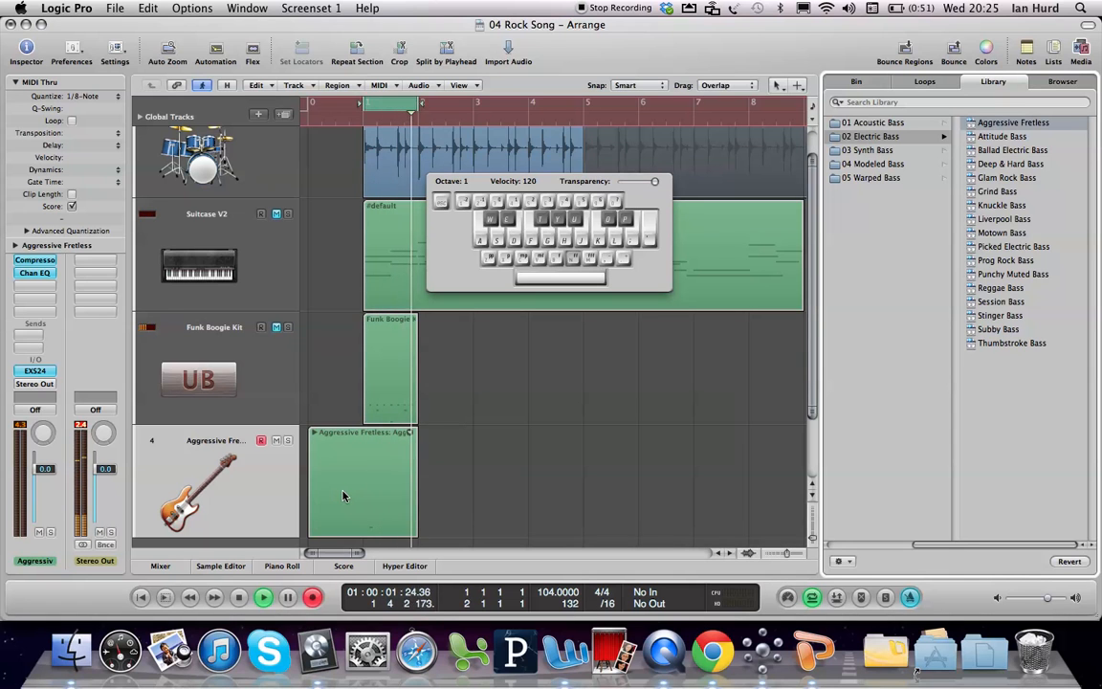
Step: Record further bass takes over the bar 1 cycle using G, F and E notes, and stop the recording
{"action": "key", "text": "g"}
{"action": "key", "text": "g"}
{"action": "key", "text": "g"}
{"action": "key", "text": "f"}
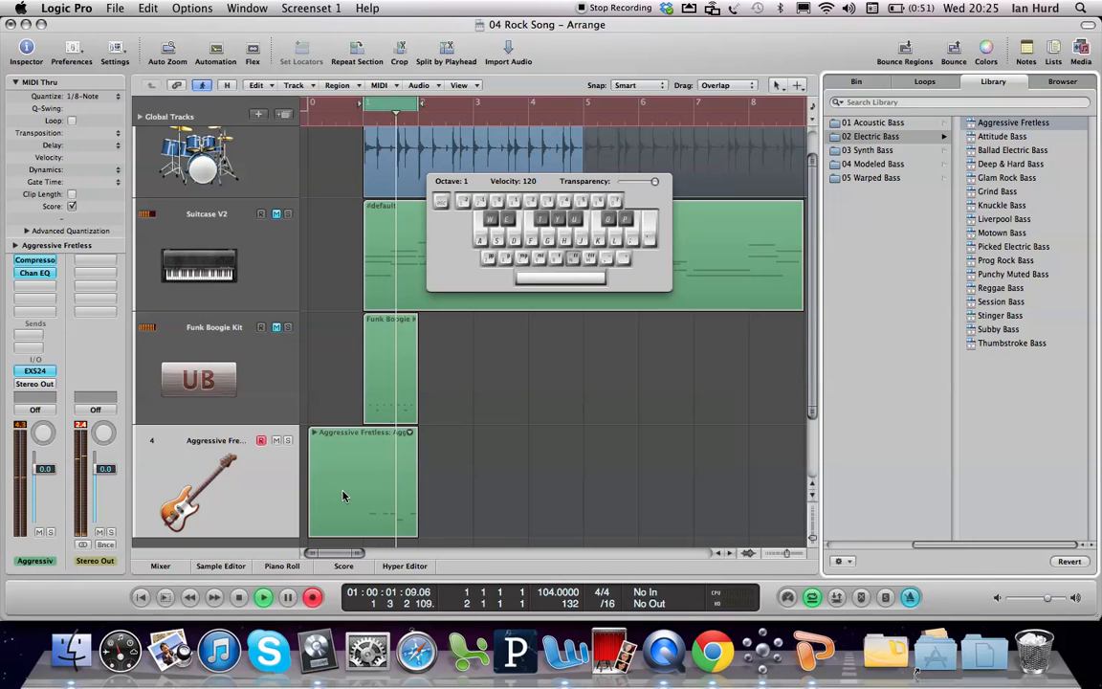
{"action": "key", "text": "d"}
{"action": "key", "text": "d"}
{"action": "key", "text": "g"}
{"action": "key", "text": "g"}
{"action": "key", "text": "f"}
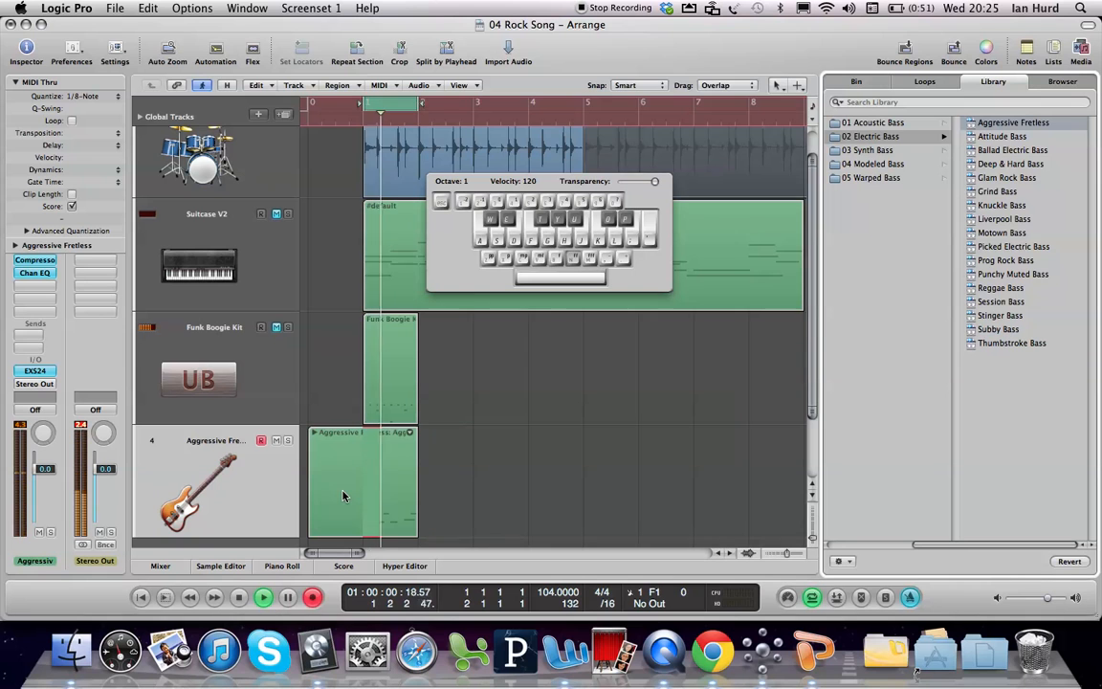
{"action": "key", "text": "space"}
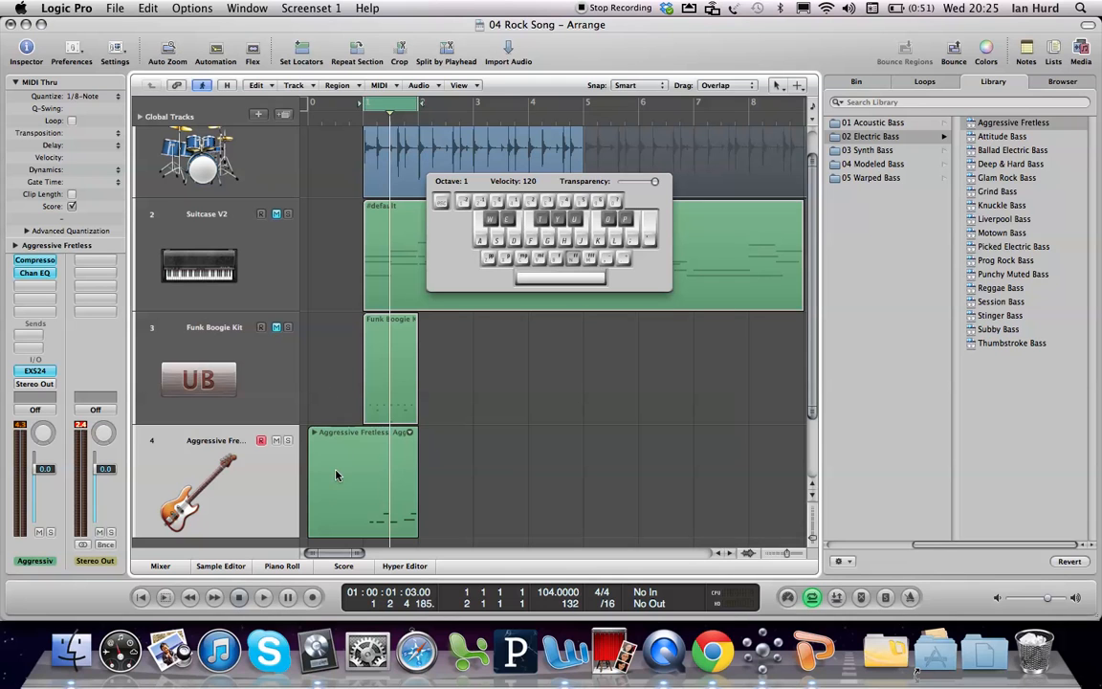
Step: Open the Aggressive Fretless take folder and activate its lowest take, the one starting before bar 1
{"action": "left_click", "coordinate": [311, 432]}
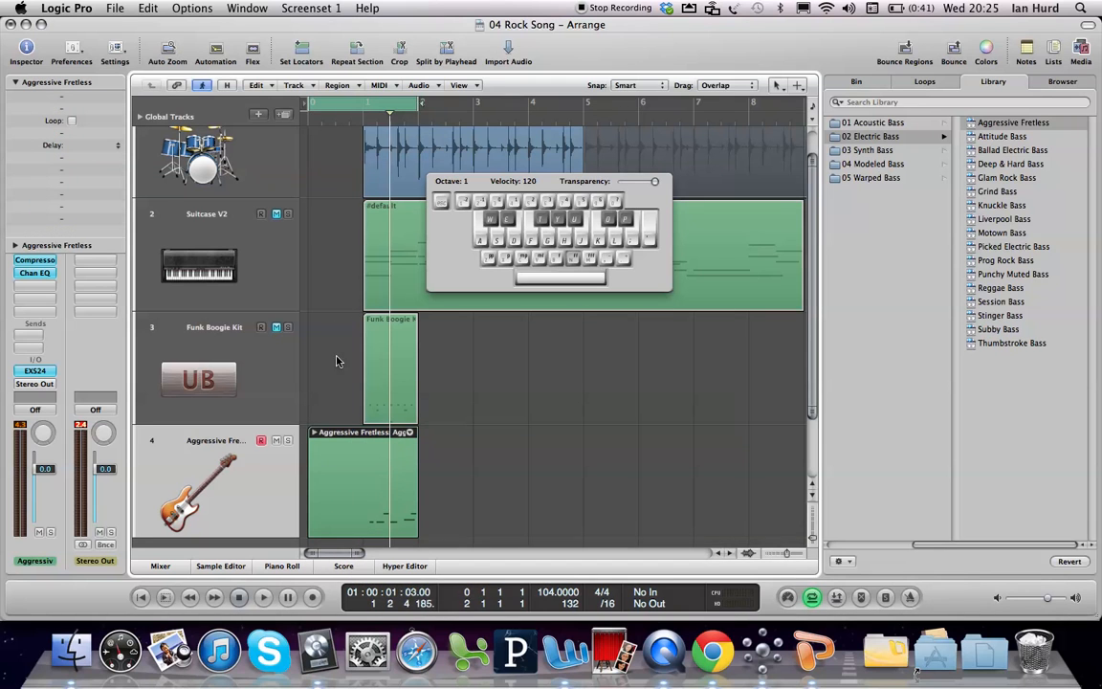
{"action": "left_click", "coordinate": [467, 448]}
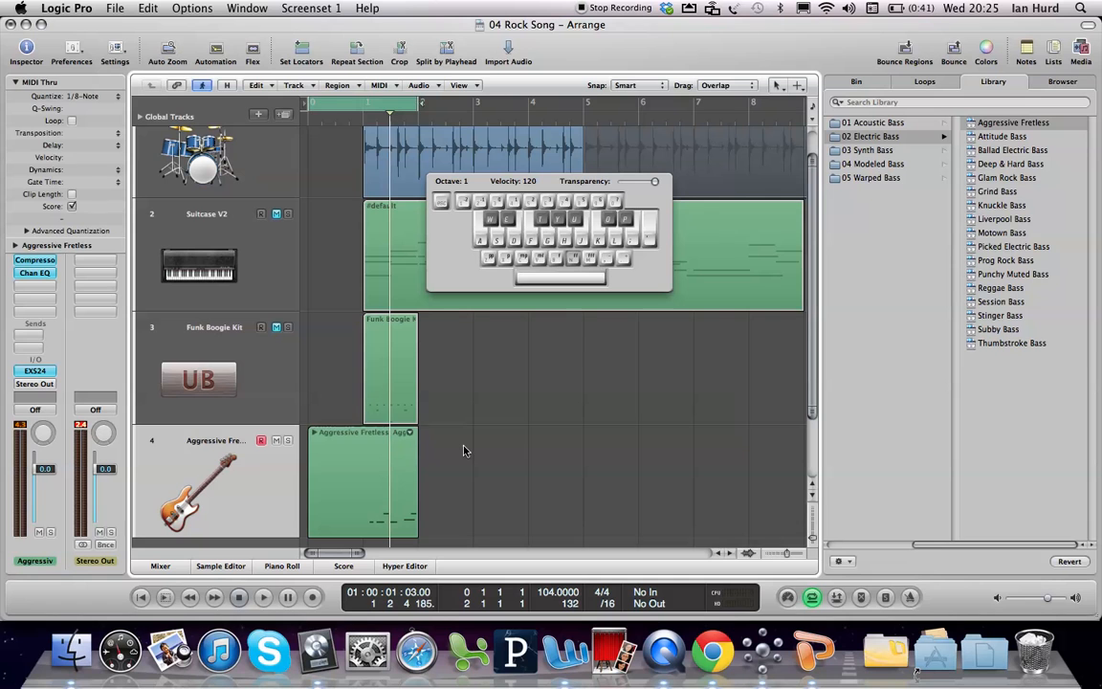
{"action": "left_click", "coordinate": [313, 520]}
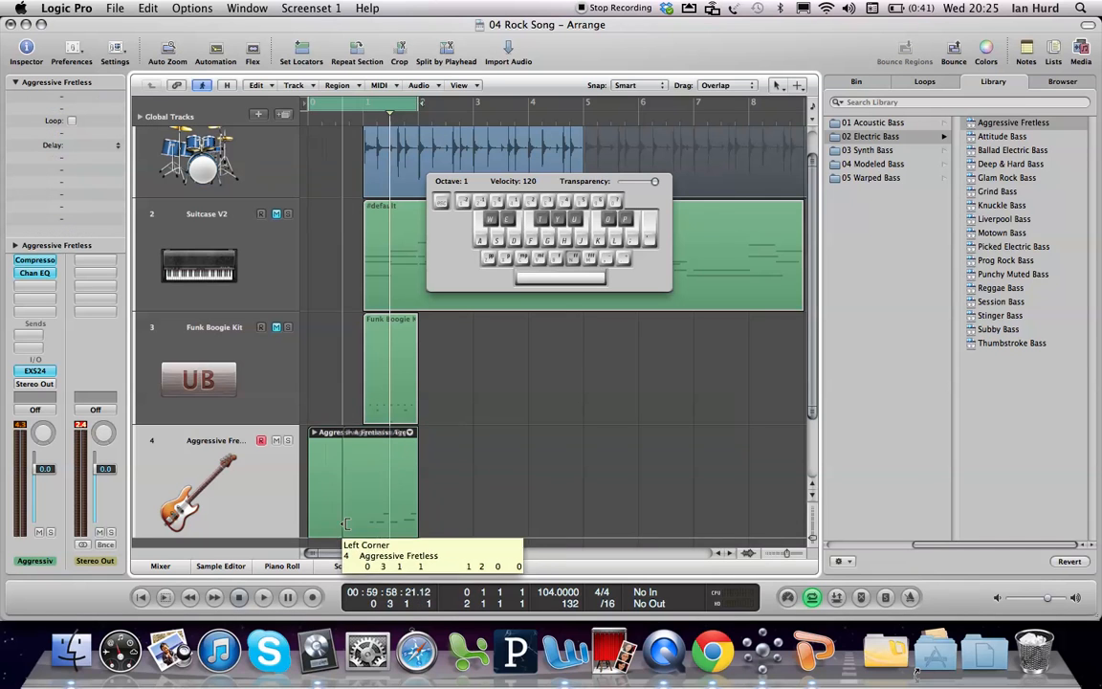
{"action": "left_click", "coordinate": [315, 433]}
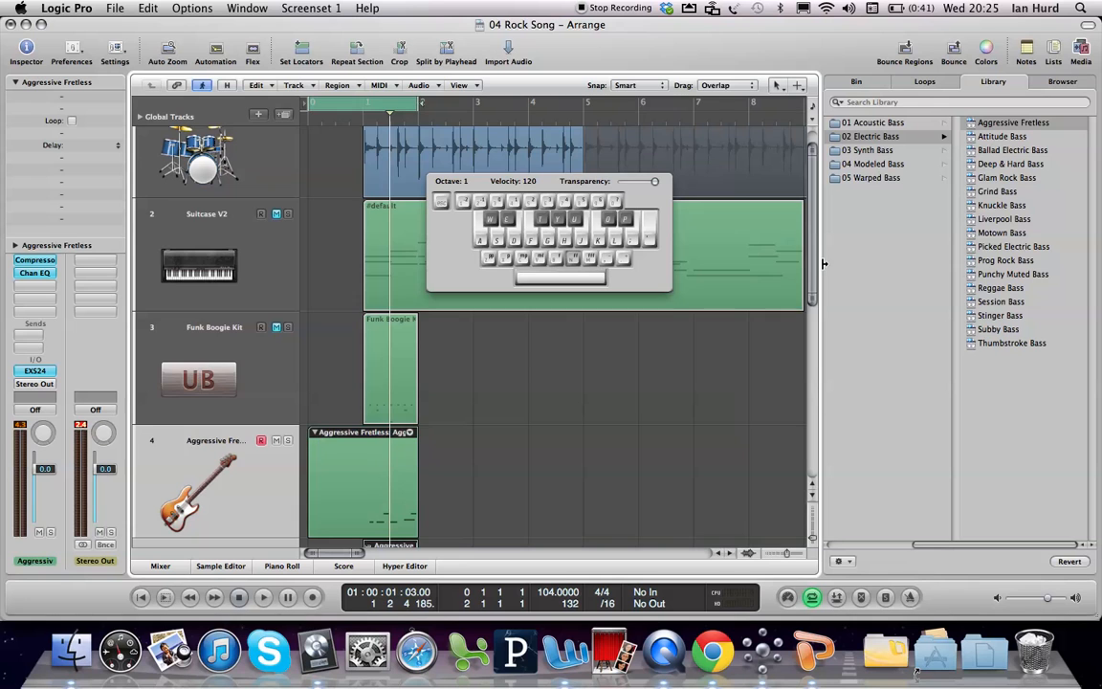
{"action": "scroll", "coordinate": [802, 418], "scroll_direction": "down", "scroll_amount": 5}
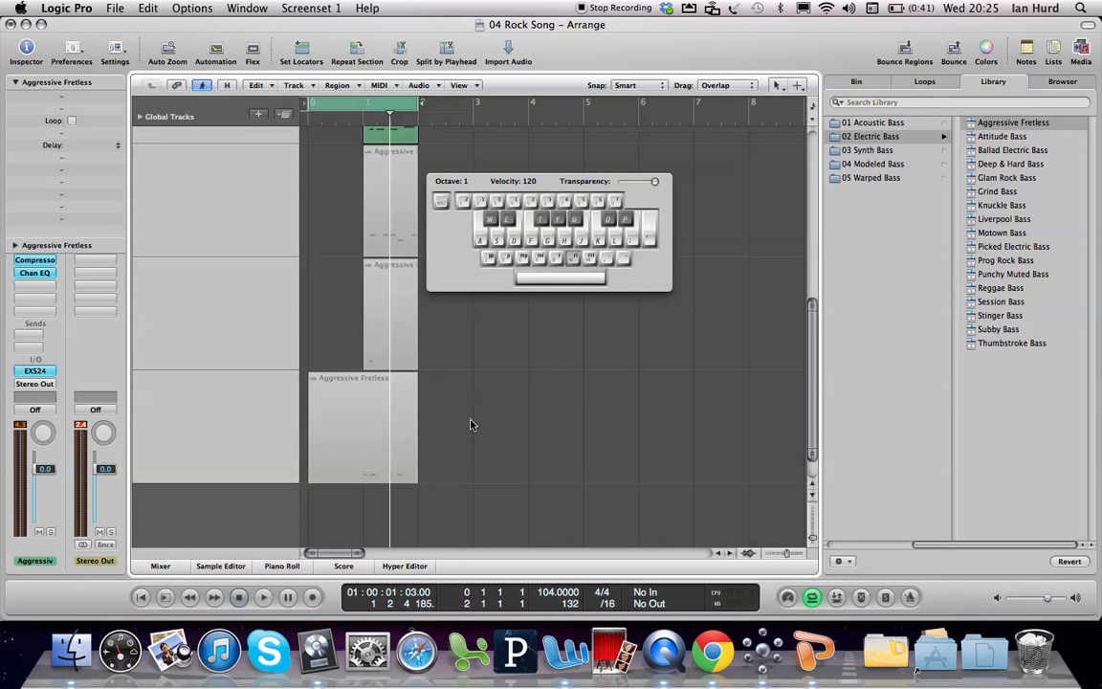
{"action": "left_click", "coordinate": [311, 476]}
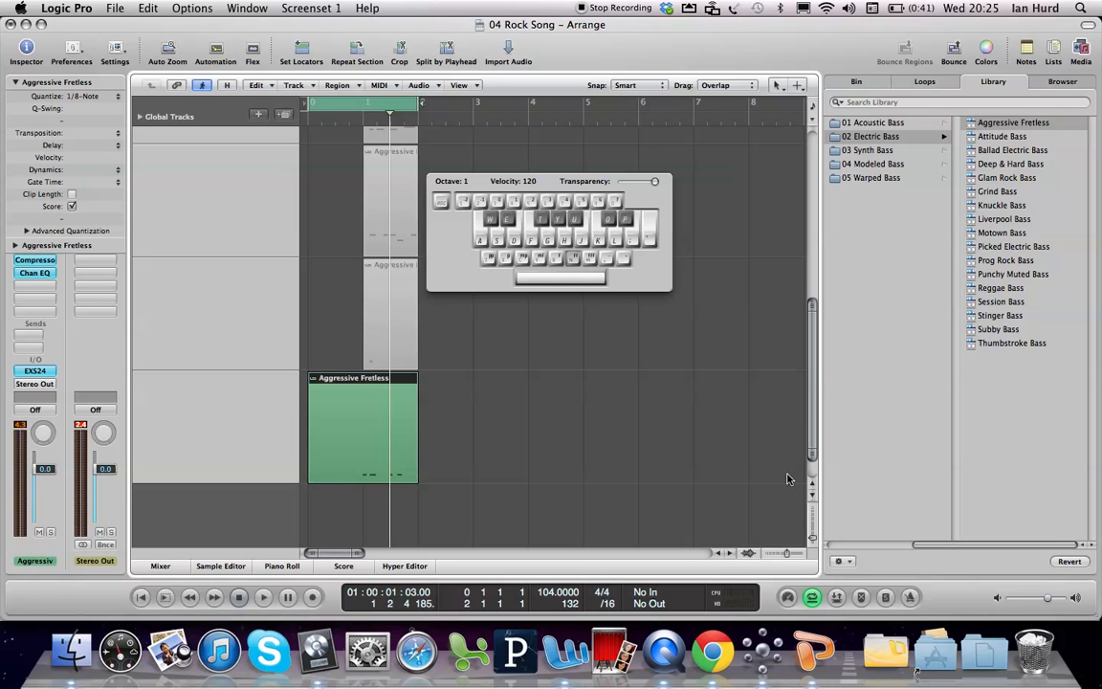
{"action": "scroll", "coordinate": [810, 409], "scroll_direction": "up", "scroll_amount": 1}
{"action": "left_click_drag", "start_coordinate": [811, 409], "coordinate": [800, 296]}
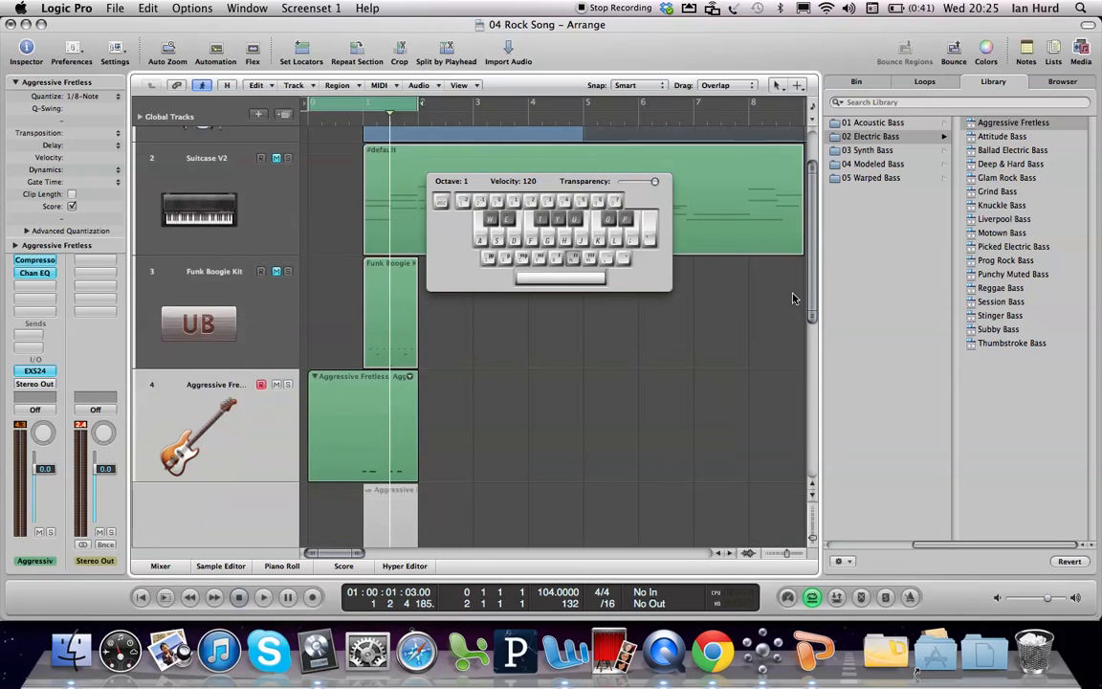
Step: Hide the Caps Lock Keyboard, split the bass take folder at bar 1 with the Scissors Tool and delete the part before it
{"action": "left_click", "coordinate": [331, 436]}
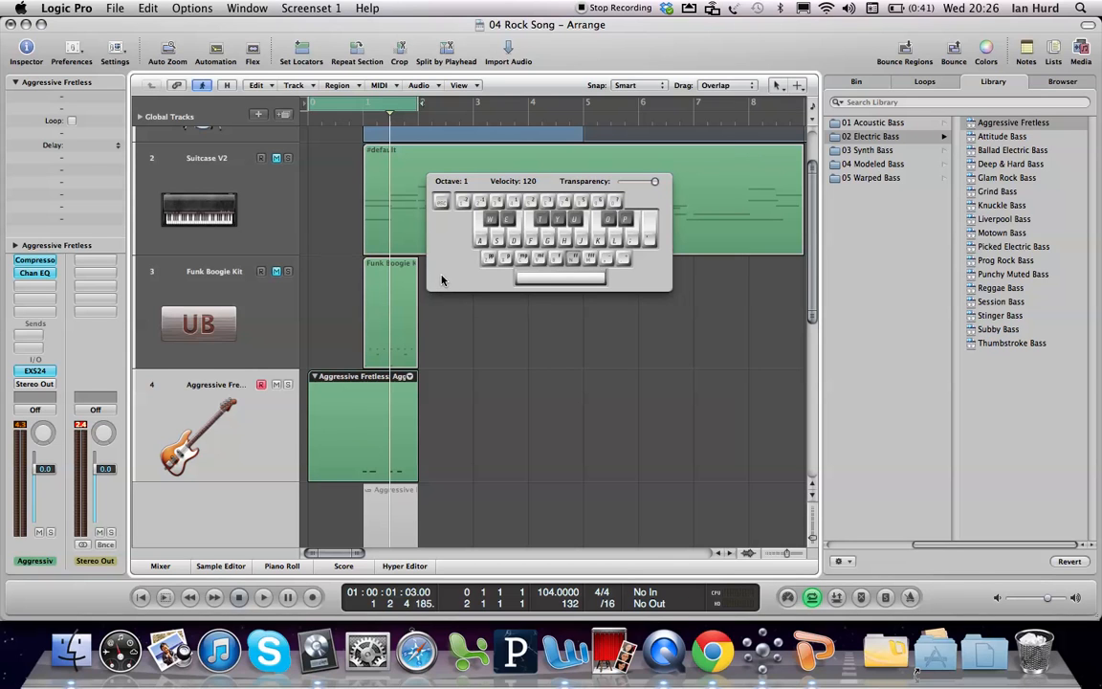
{"action": "key", "text": "Caps_Lock"}
{"action": "key", "text": "Escape"}
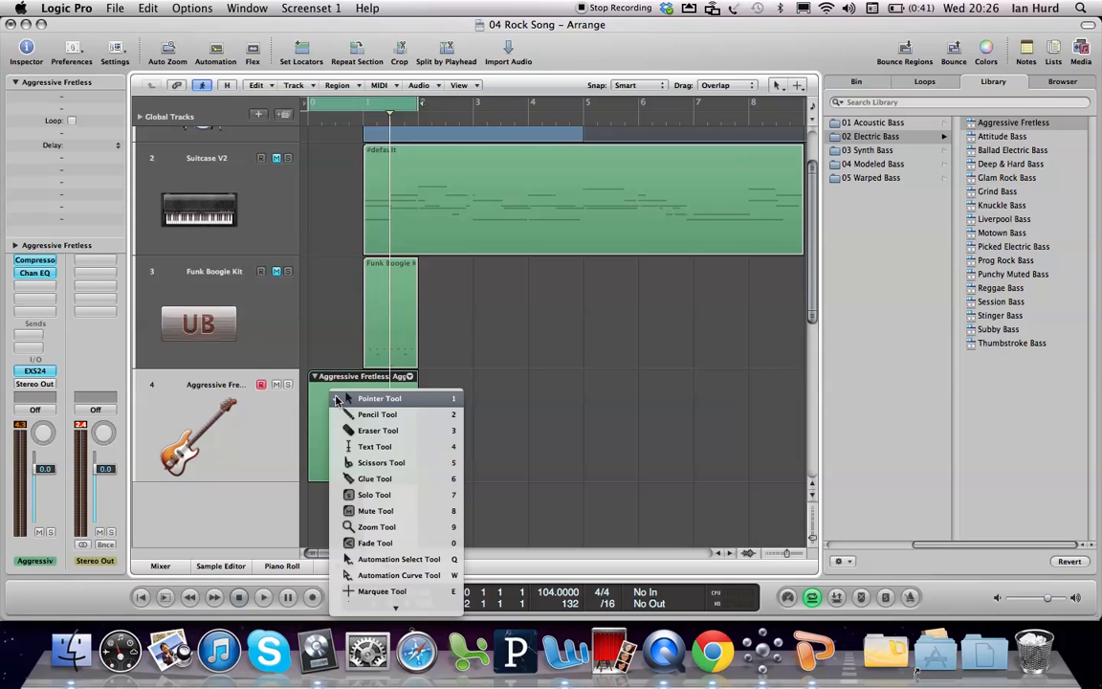
{"action": "left_click", "coordinate": [381, 462]}
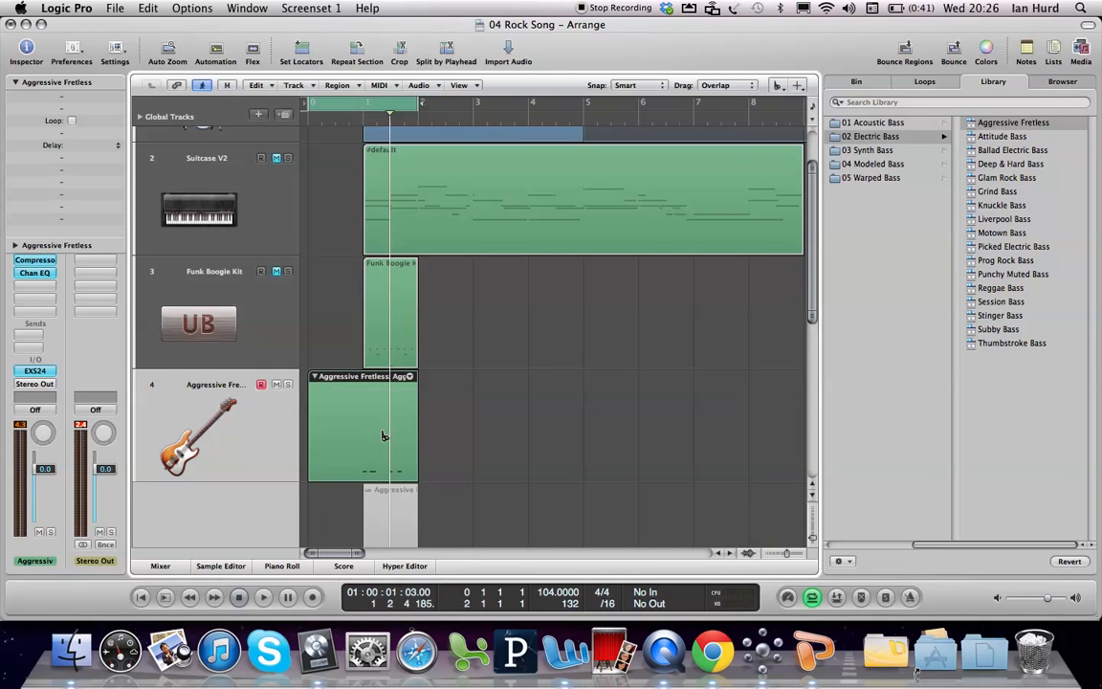
{"action": "left_click", "coordinate": [366, 380]}
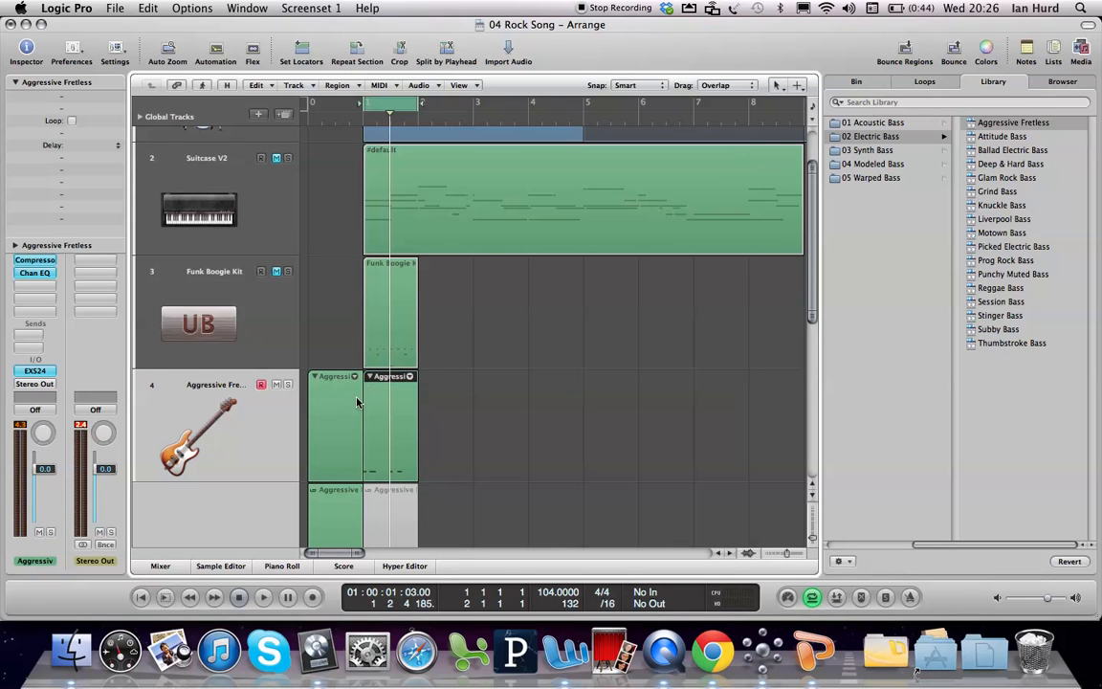
{"action": "left_click", "coordinate": [357, 401]}
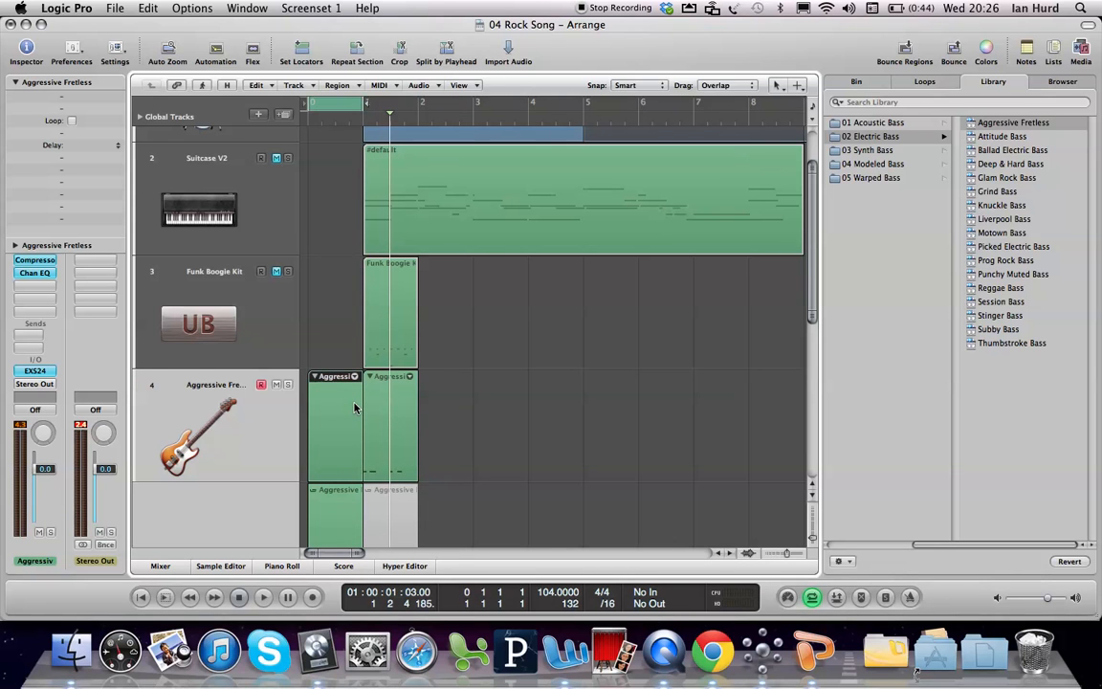
{"action": "key", "text": "Delete"}
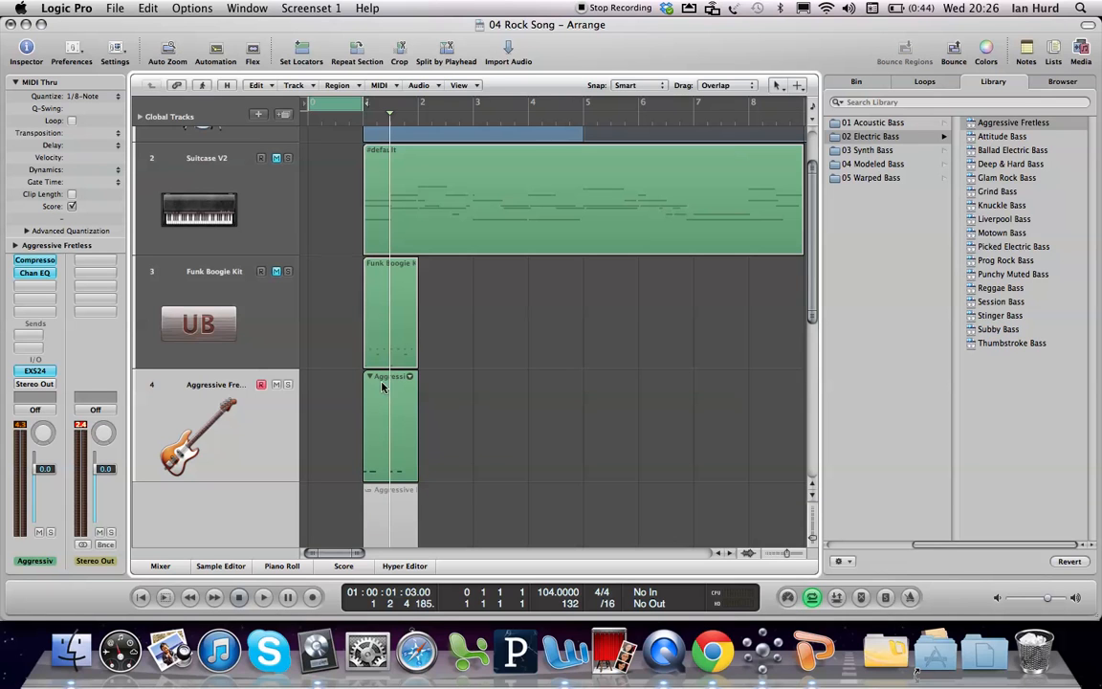
Step: Set the cycle range back to bar 1 and collapse the bass take folder
{"action": "left_click_drag", "start_coordinate": [276, 99], "coordinate": [415, 109]}
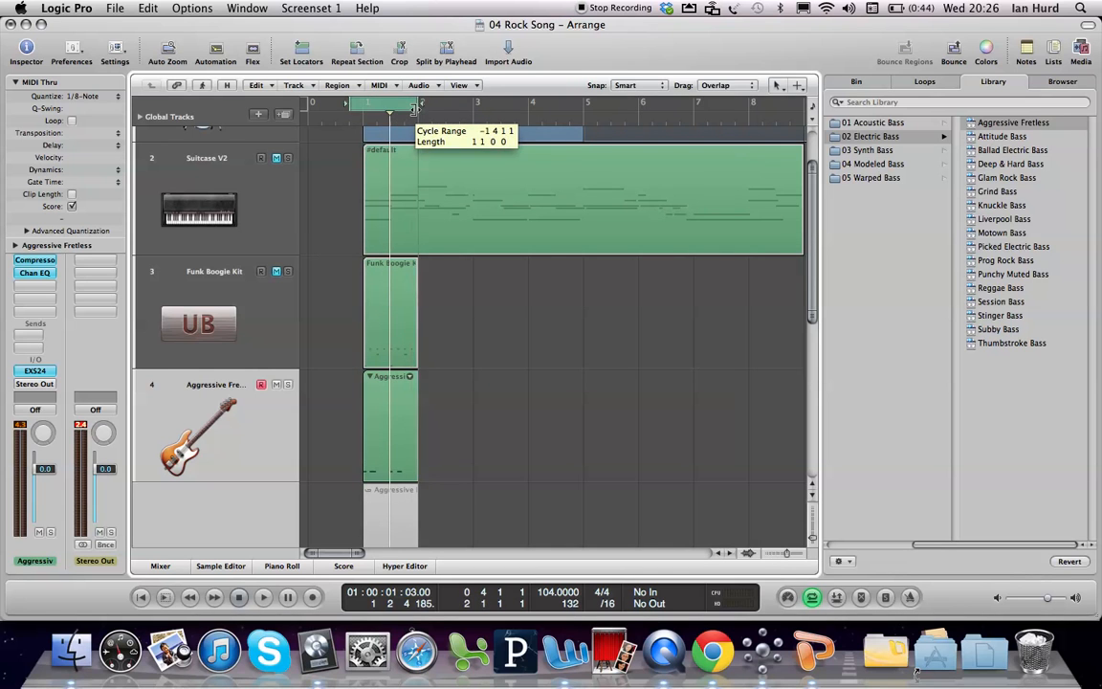
{"action": "left_click_drag", "start_coordinate": [348, 107], "coordinate": [370, 116]}
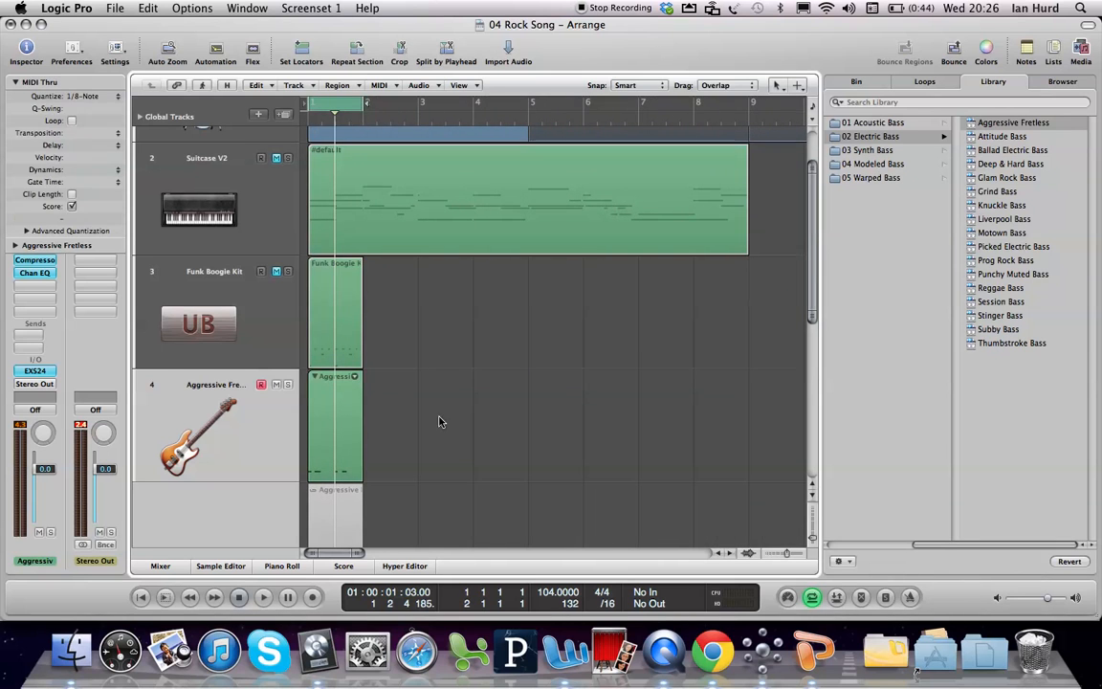
{"action": "left_click", "coordinate": [315, 377]}
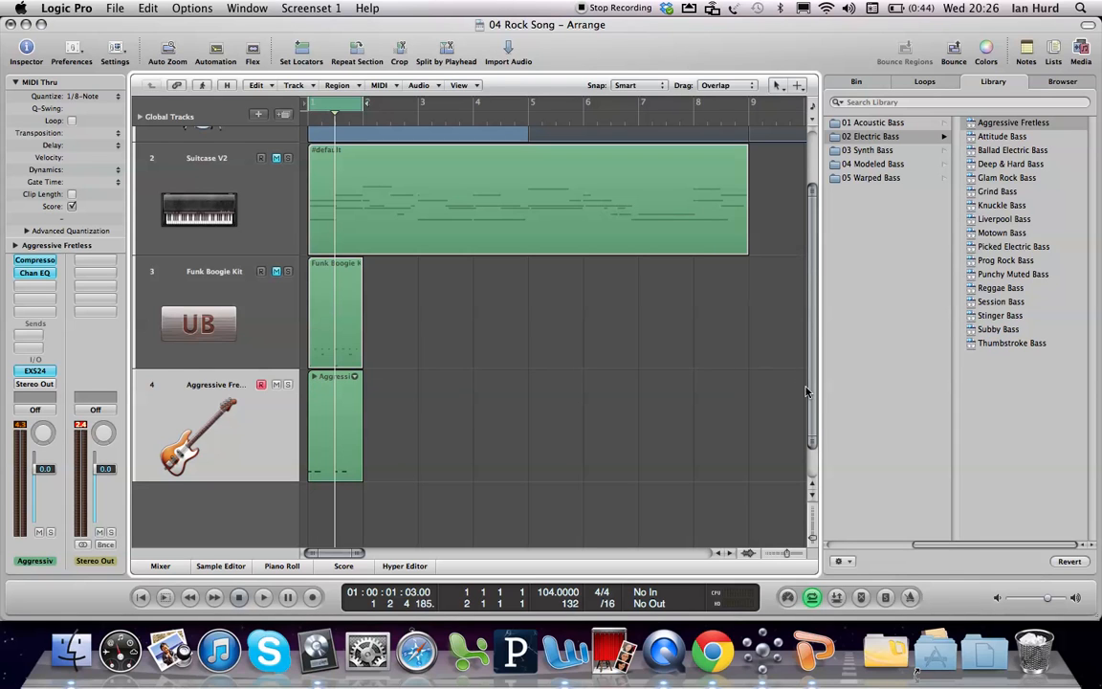
Step: Reopen the Aggressive Fretless take folder and examine its recorded takes
{"action": "left_click_drag", "start_coordinate": [812, 401], "coordinate": [811, 455]}
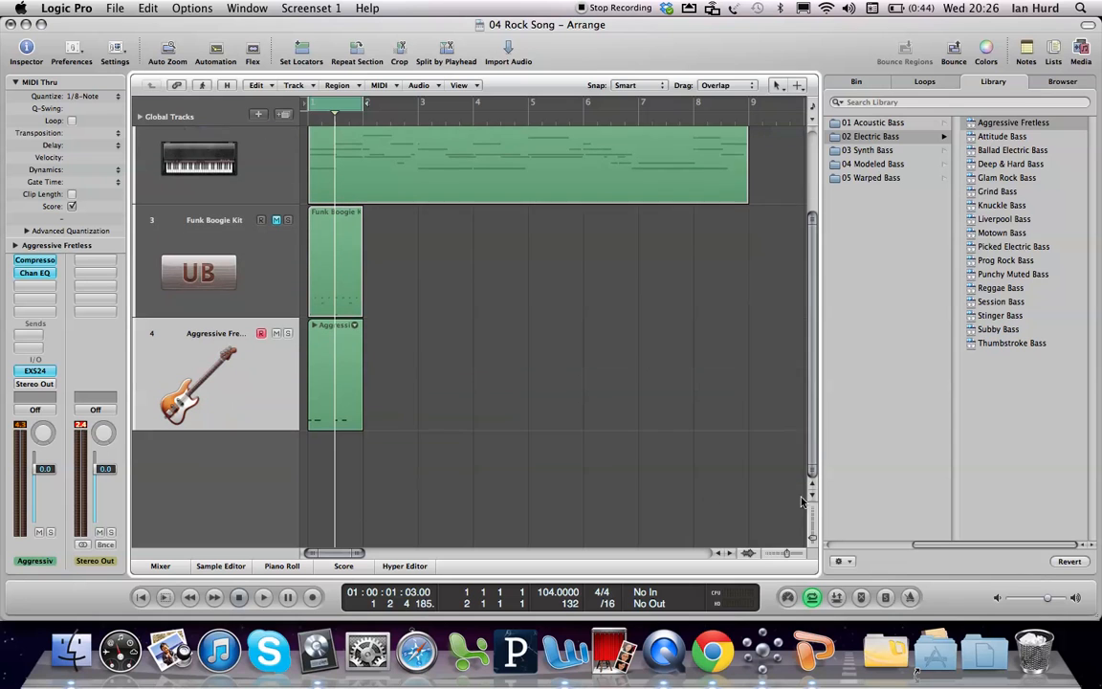
{"action": "left_click", "coordinate": [314, 326]}
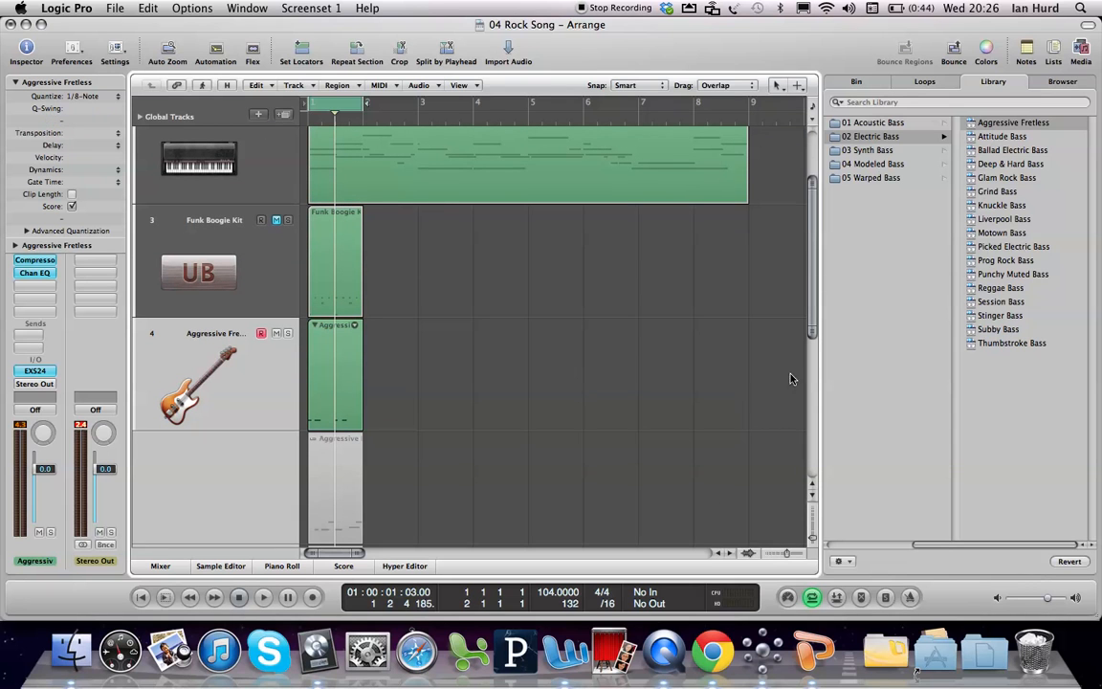
{"action": "left_click_drag", "start_coordinate": [812, 303], "coordinate": [812, 354]}
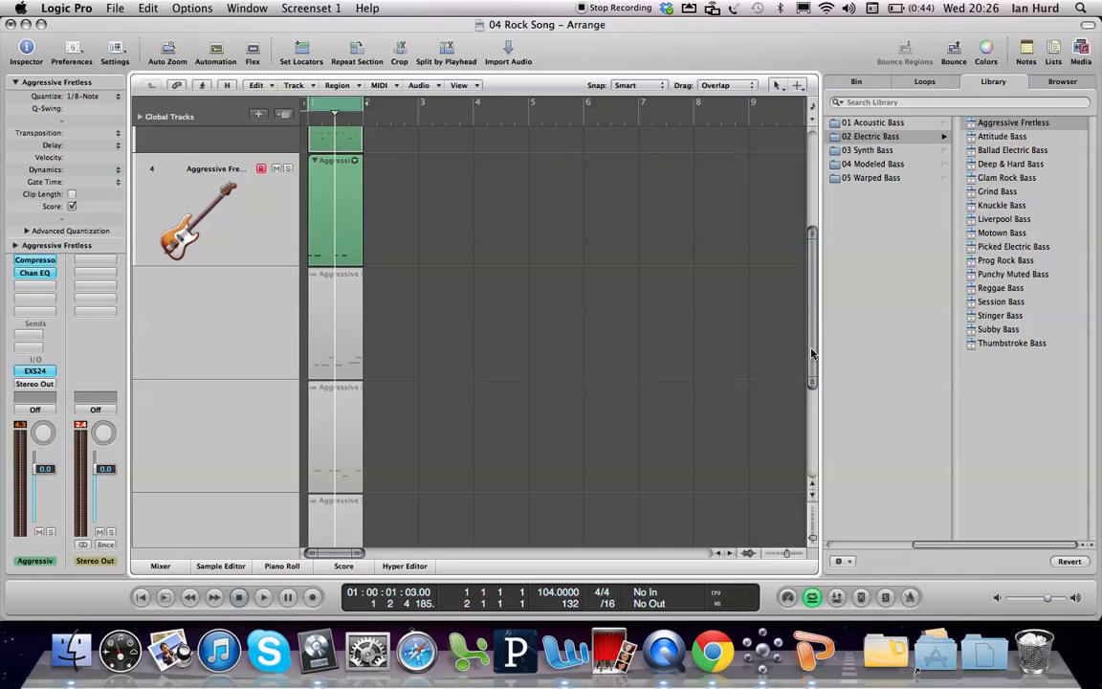
{"action": "left_click_drag", "start_coordinate": [812, 353], "coordinate": [811, 422]}
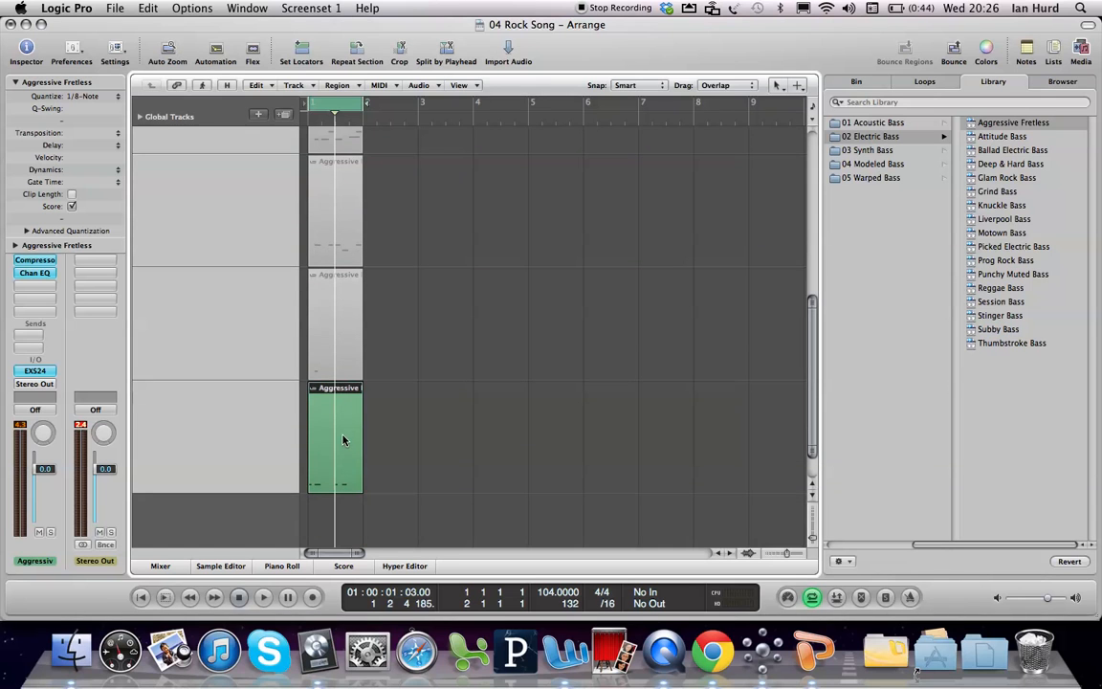
{"action": "left_click_drag", "start_coordinate": [812, 381], "coordinate": [806, 343]}
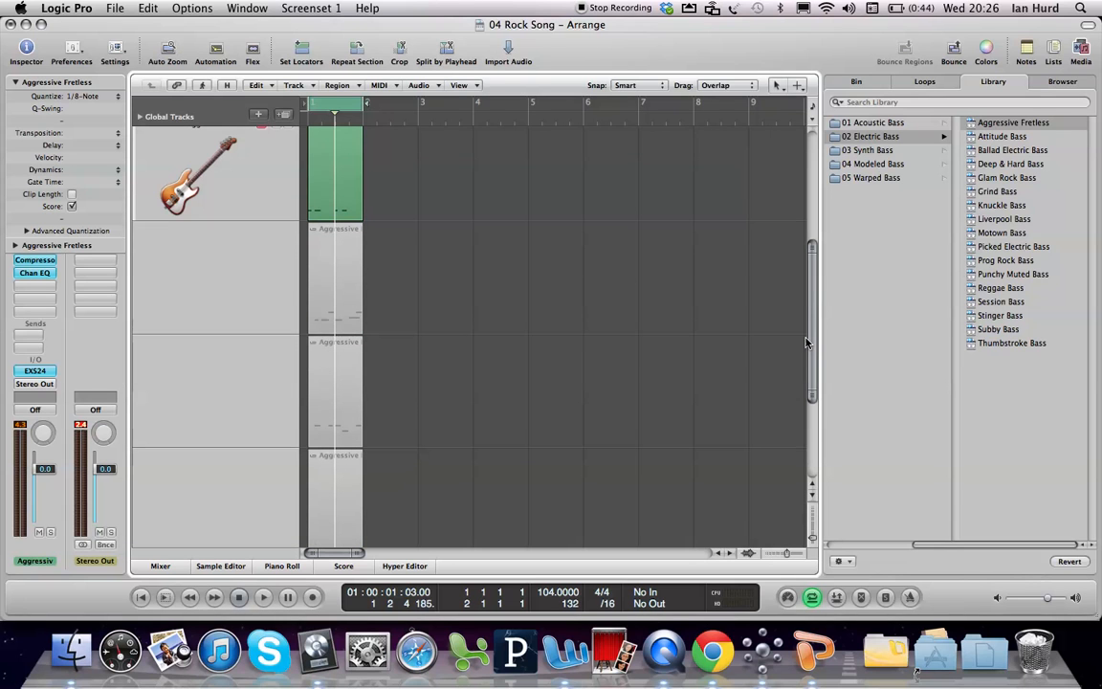
Step: Activate the second and the third recorded bass take in turn, and collapse the Aggressive Fretless take folder
{"action": "left_click", "coordinate": [323, 312]}
{"action": "left_click", "coordinate": [323, 375]}
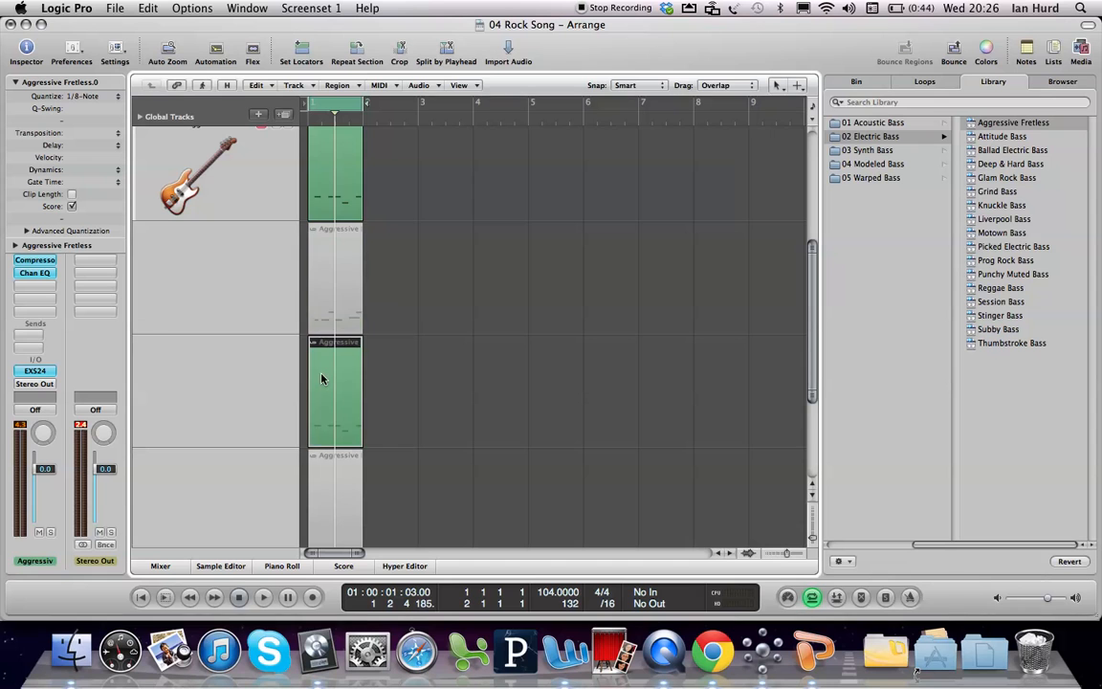
{"action": "left_click", "coordinate": [317, 509]}
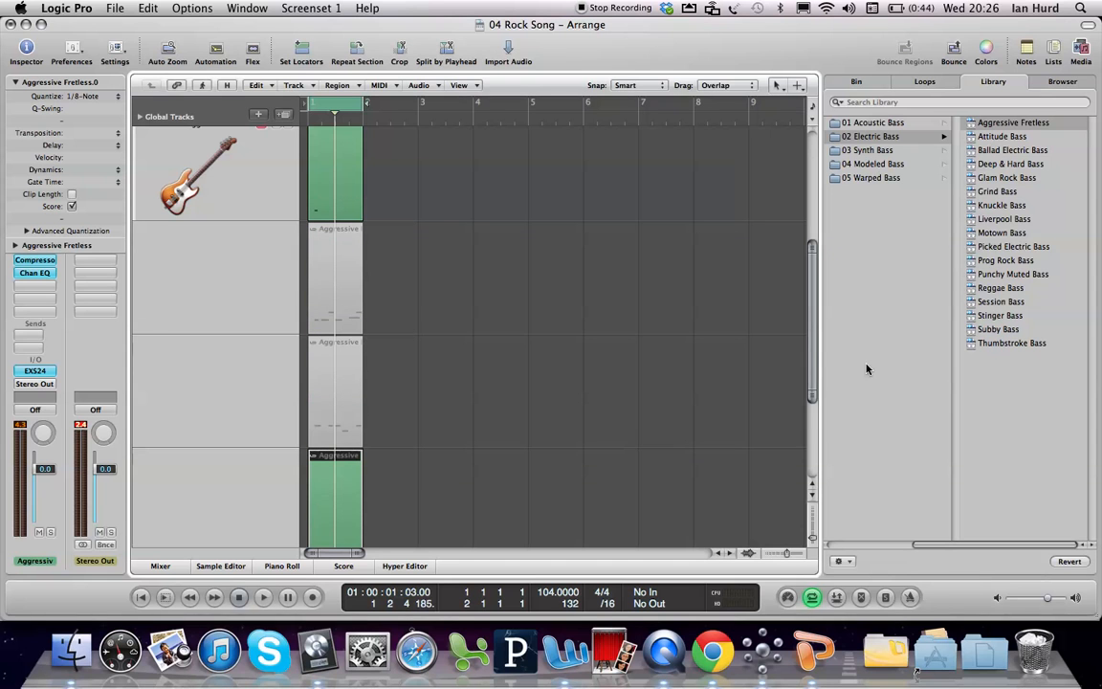
{"action": "left_click_drag", "start_coordinate": [812, 337], "coordinate": [812, 285]}
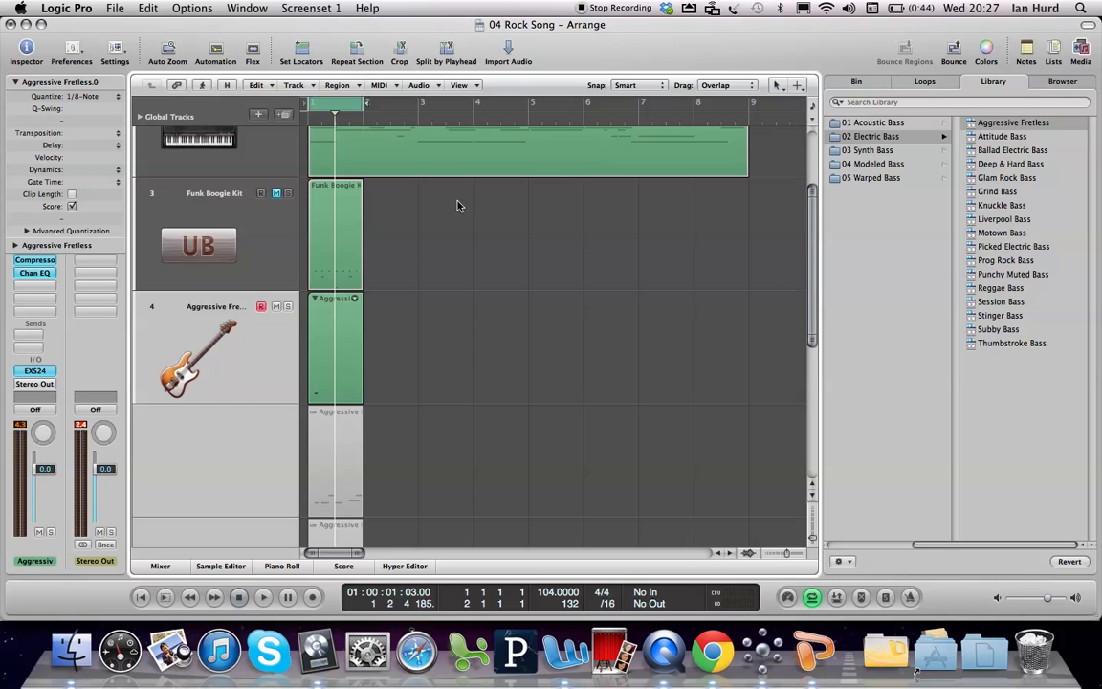
{"action": "left_click", "coordinate": [313, 300]}
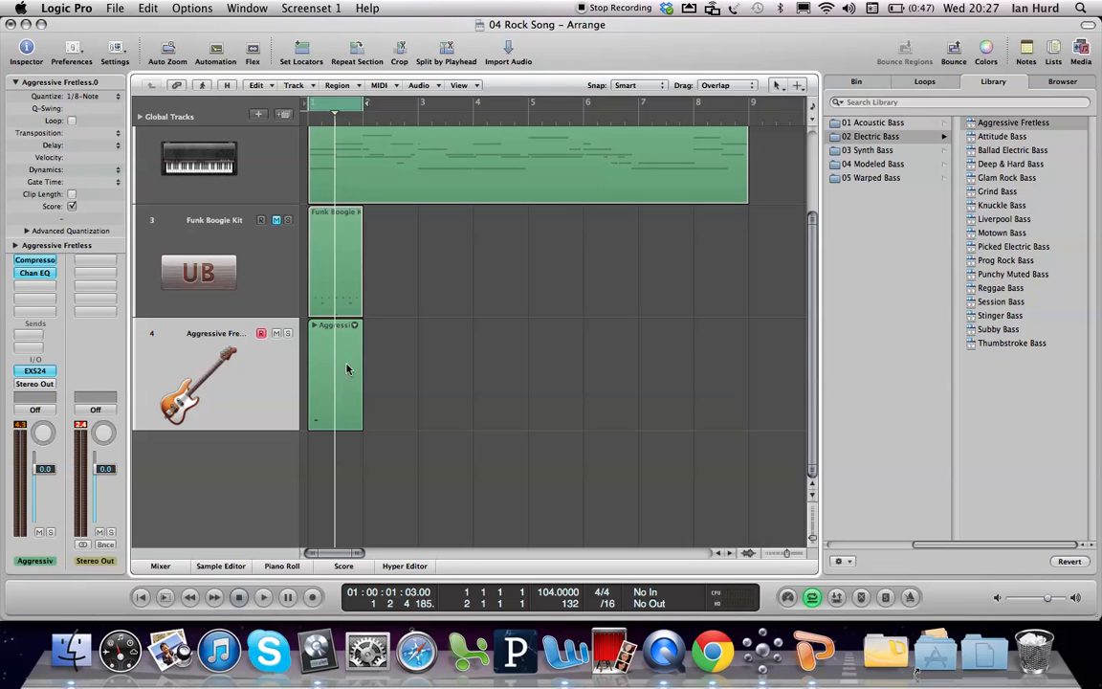
Step: Reopen the Aggressive Fretless take folder, activate its second take and play it back
{"action": "left_click", "coordinate": [314, 325]}
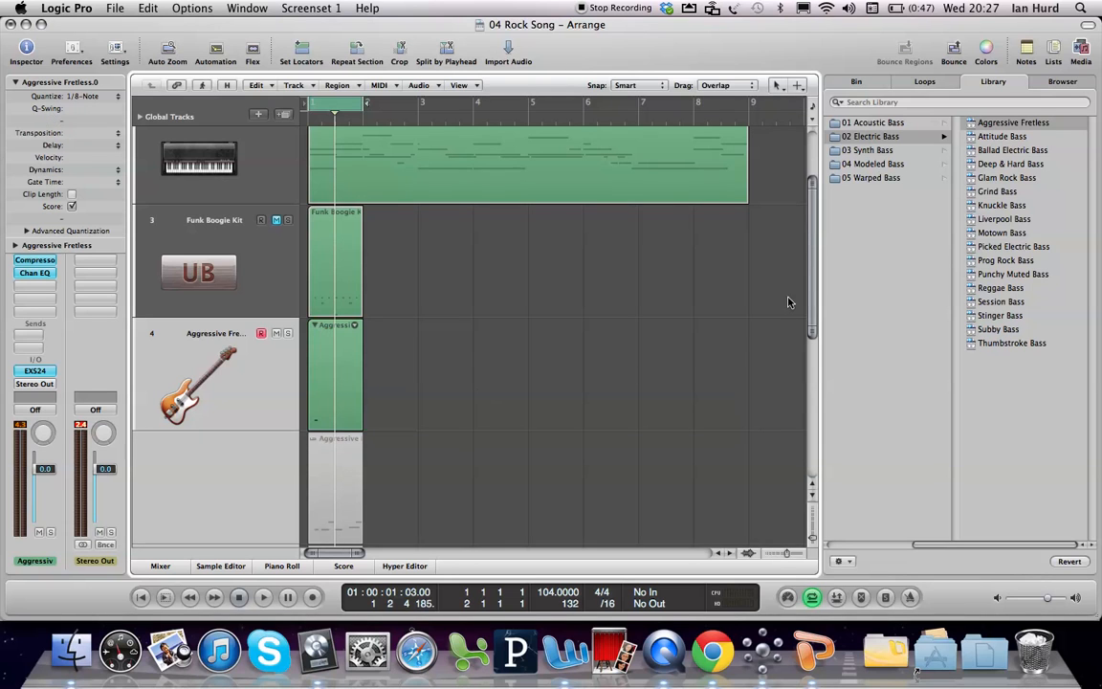
{"action": "left_click_drag", "start_coordinate": [813, 289], "coordinate": [813, 373]}
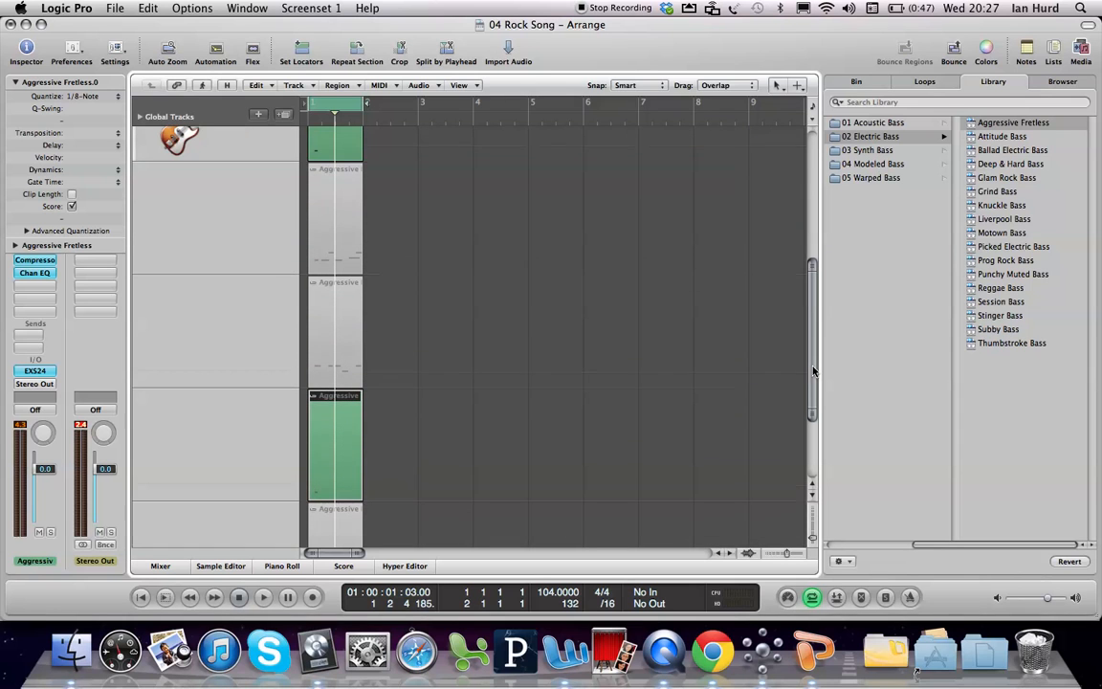
{"action": "left_click", "coordinate": [333, 326]}
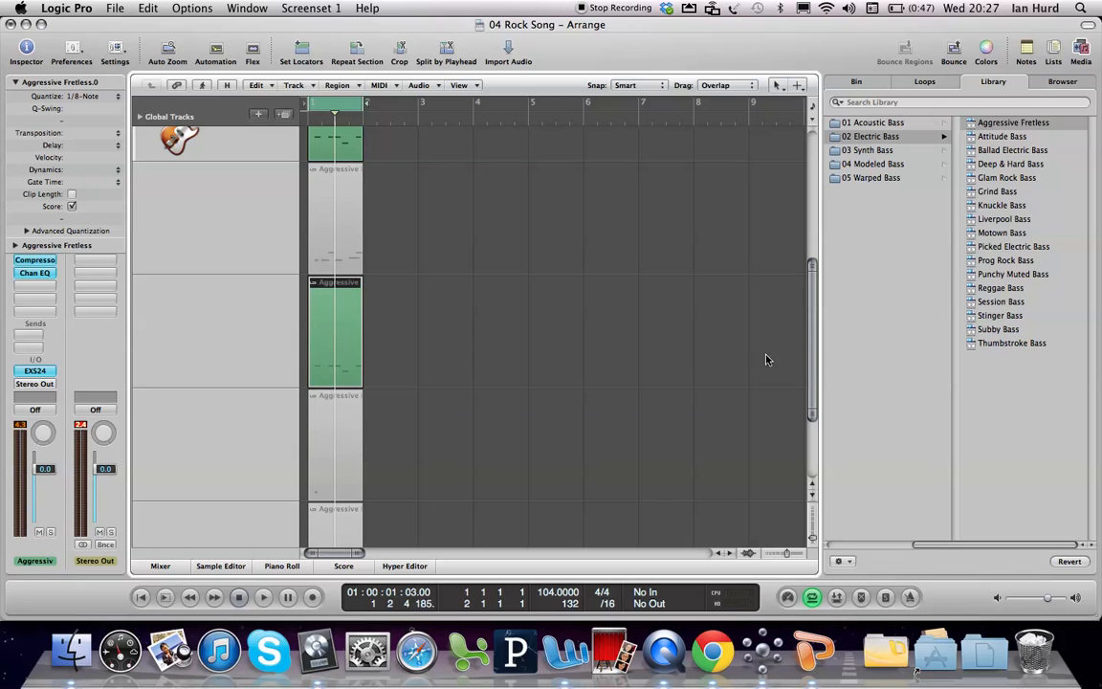
{"action": "key", "text": "space"}
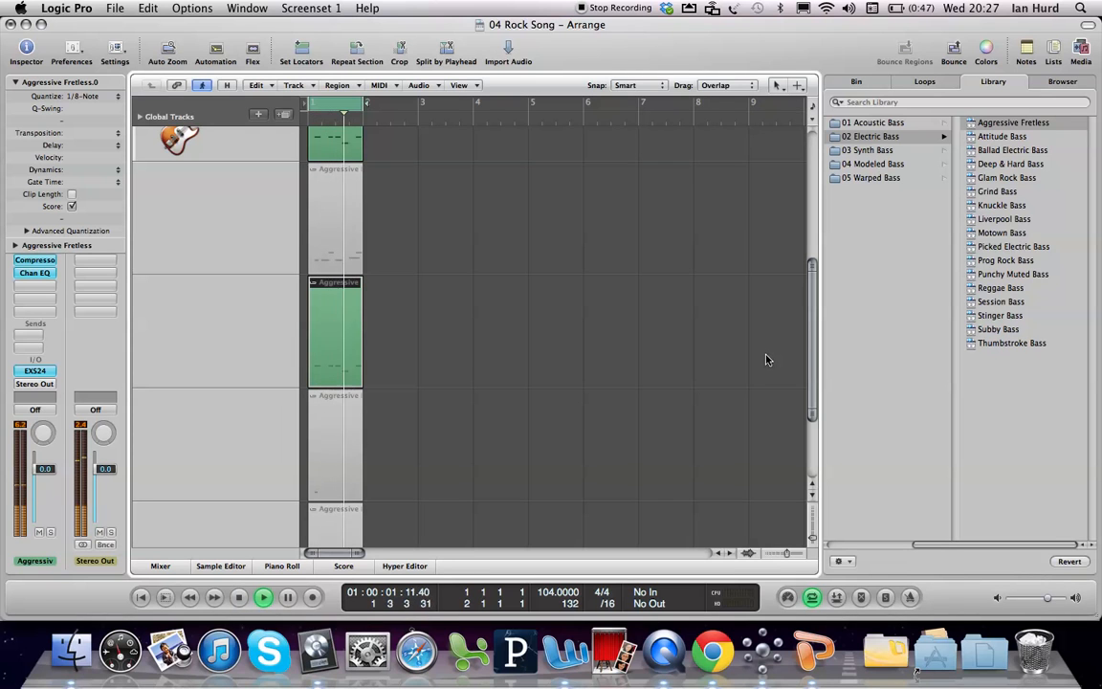
{"action": "key", "text": "space"}
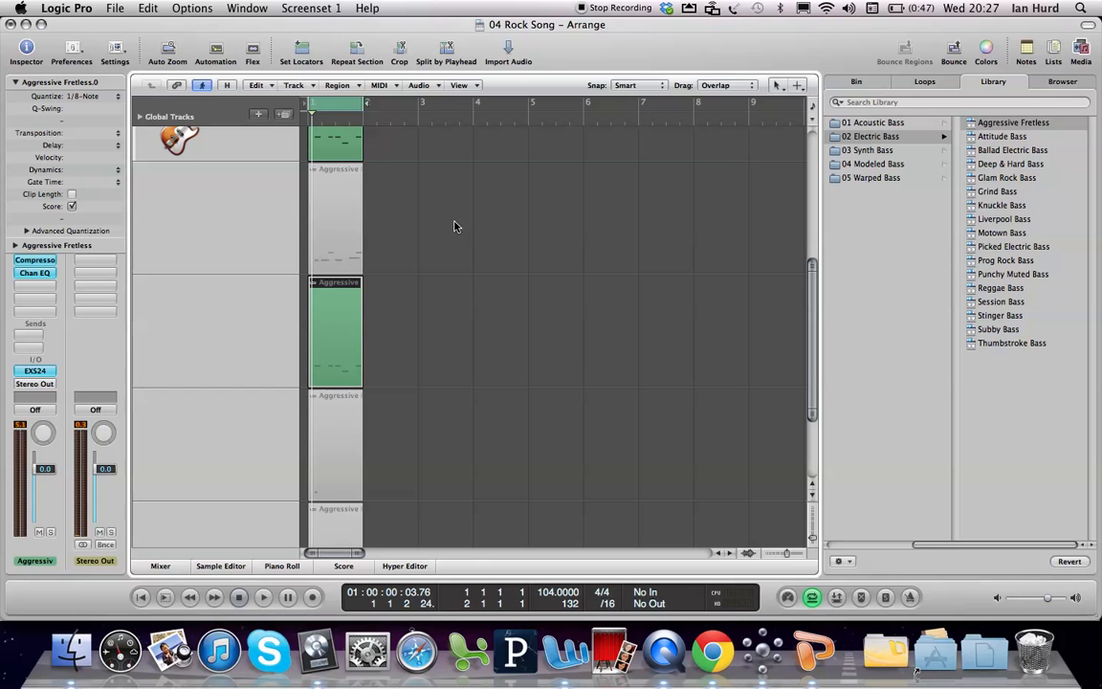
Step: Activate the topmost take in the Aggressive Fretless take folder
{"action": "scroll", "coordinate": [808, 311], "scroll_direction": "up", "scroll_amount": 3}
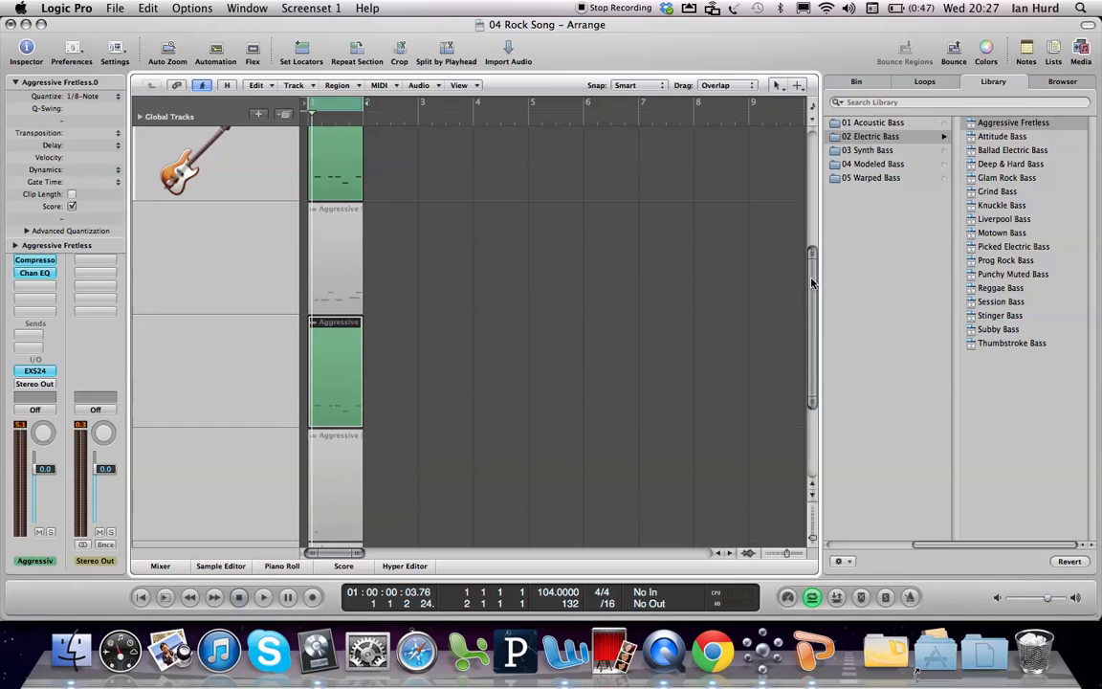
{"action": "scroll", "coordinate": [315, 232], "scroll_direction": "up", "scroll_amount": 2}
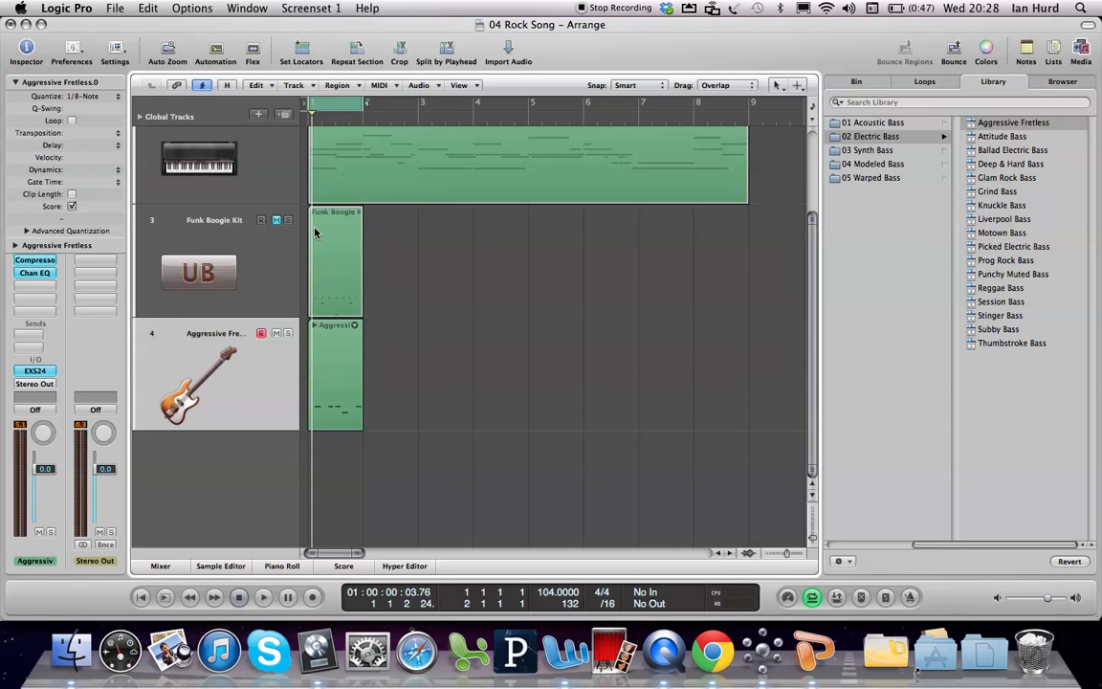
{"action": "left_click", "coordinate": [314, 325]}
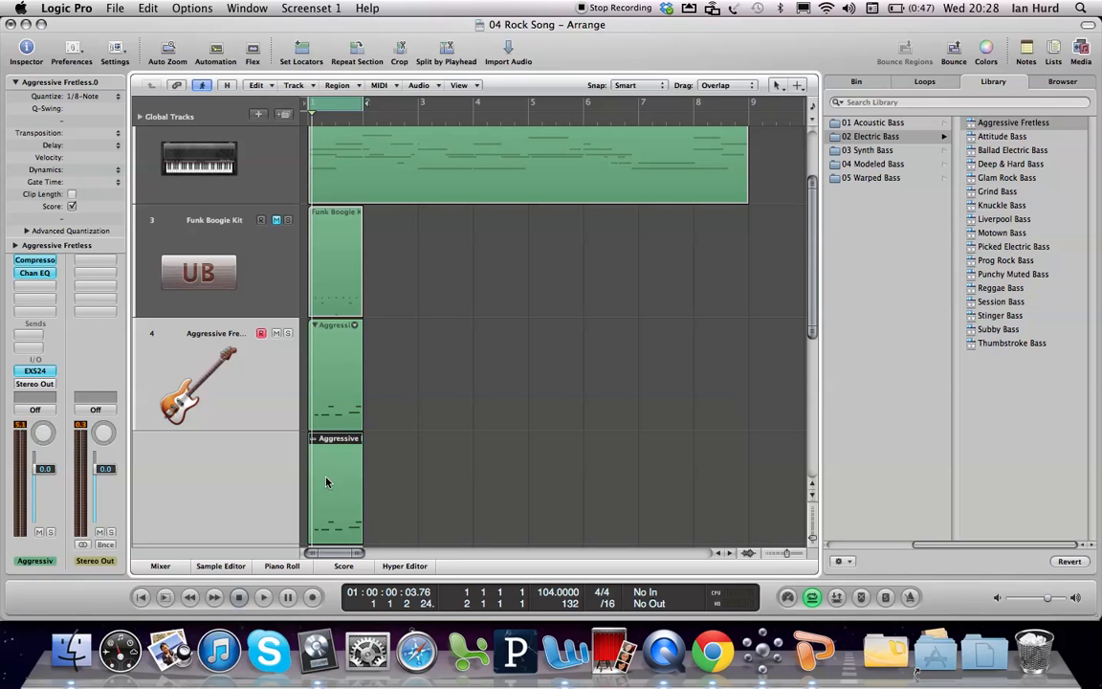
Step: Turn off cycle mode and mute the Aggressive Fretless track with its take folder collapsed
{"action": "left_click", "coordinate": [338, 105]}
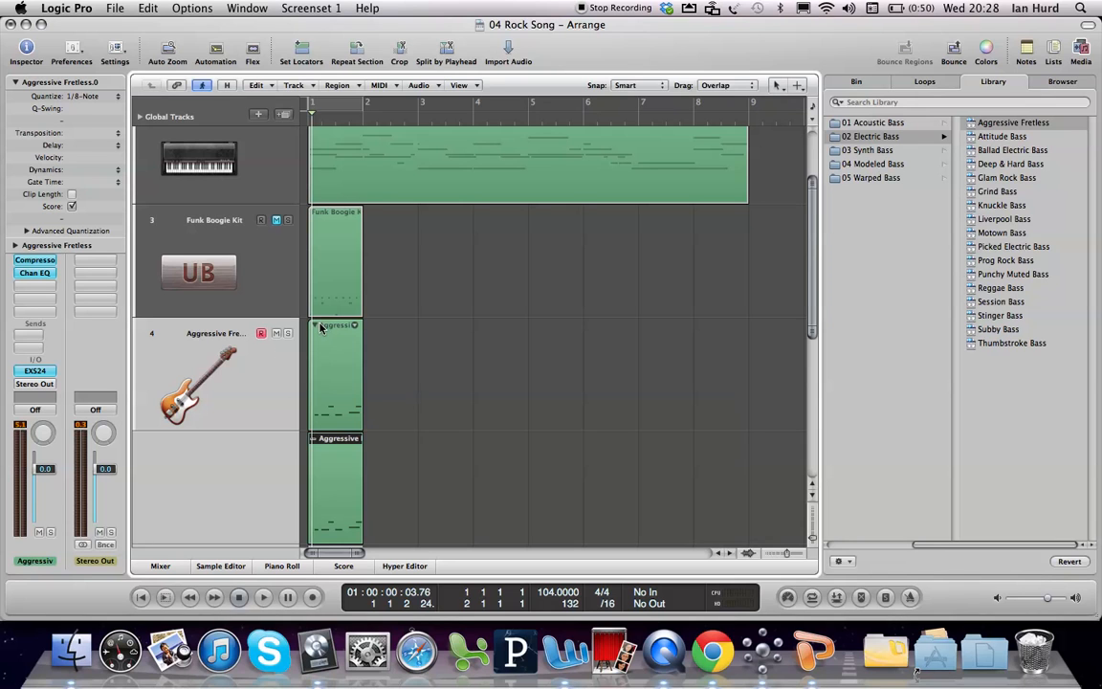
{"action": "key", "text": "BackSpace"}
{"action": "left_click", "coordinate": [276, 333]}
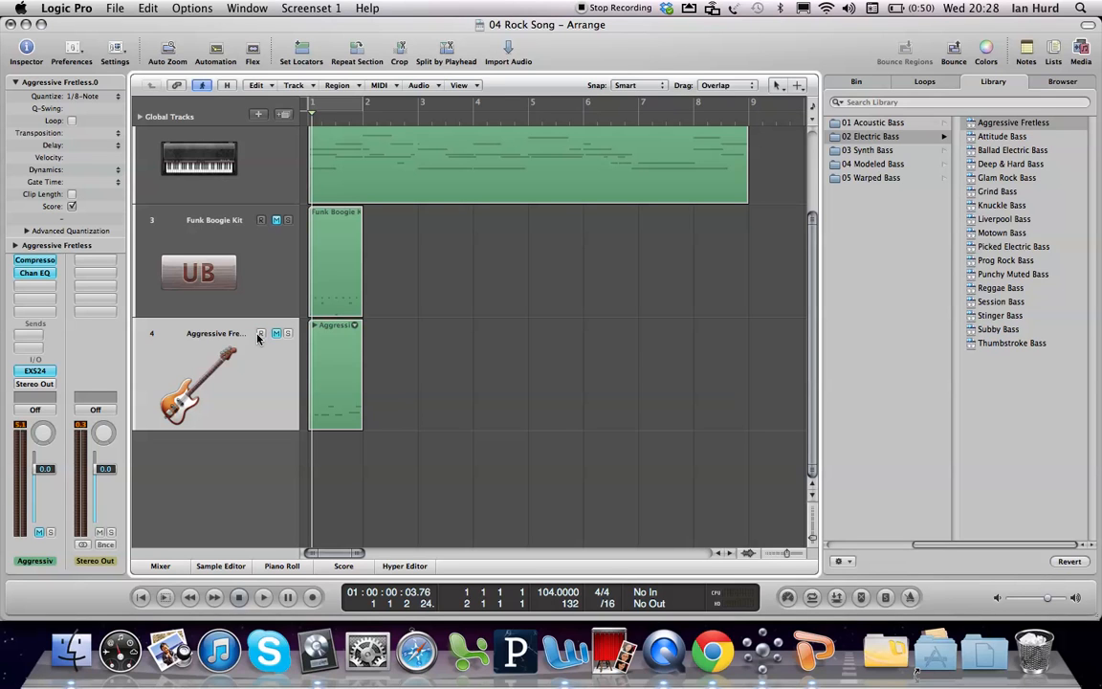
Step: Unmute the Suitcase V2 track and delete its eight-bar region
{"action": "left_click", "coordinate": [264, 181]}
{"action": "left_click", "coordinate": [276, 143]}
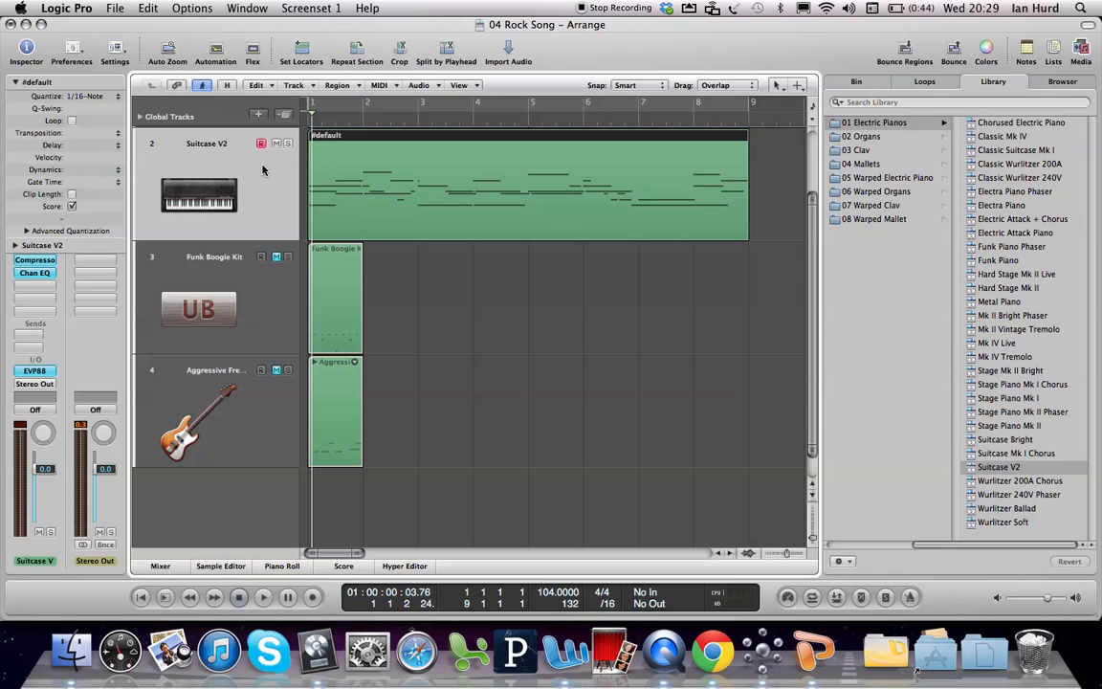
{"action": "left_click", "coordinate": [280, 321]}
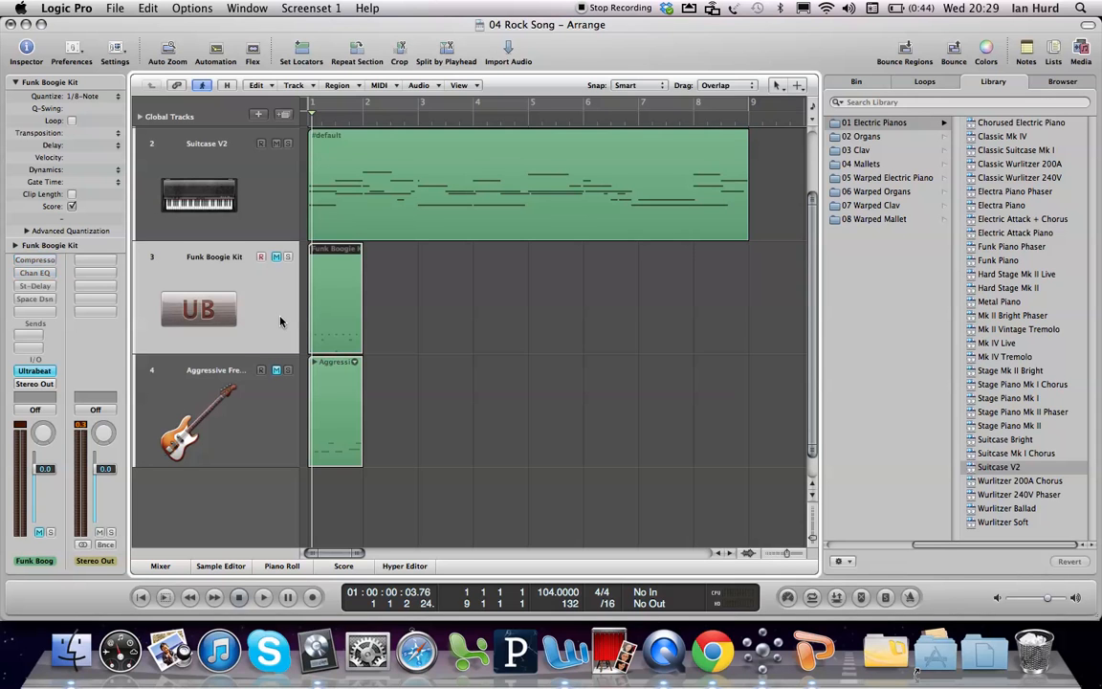
{"action": "left_click", "coordinate": [236, 166]}
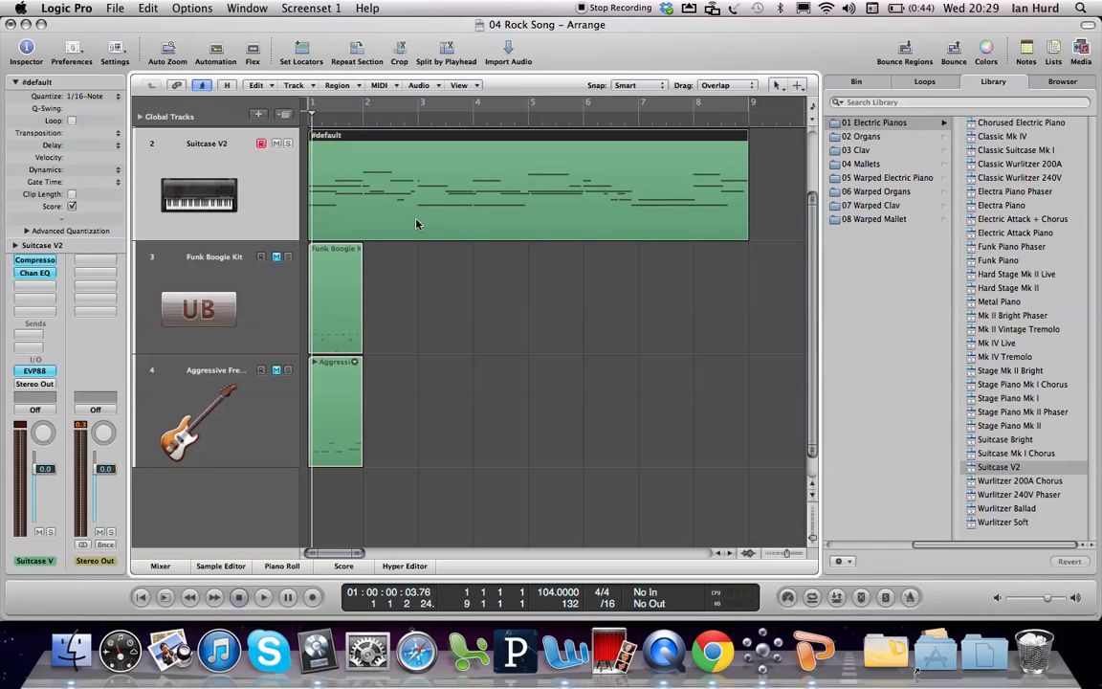
{"action": "key", "text": "Delete"}
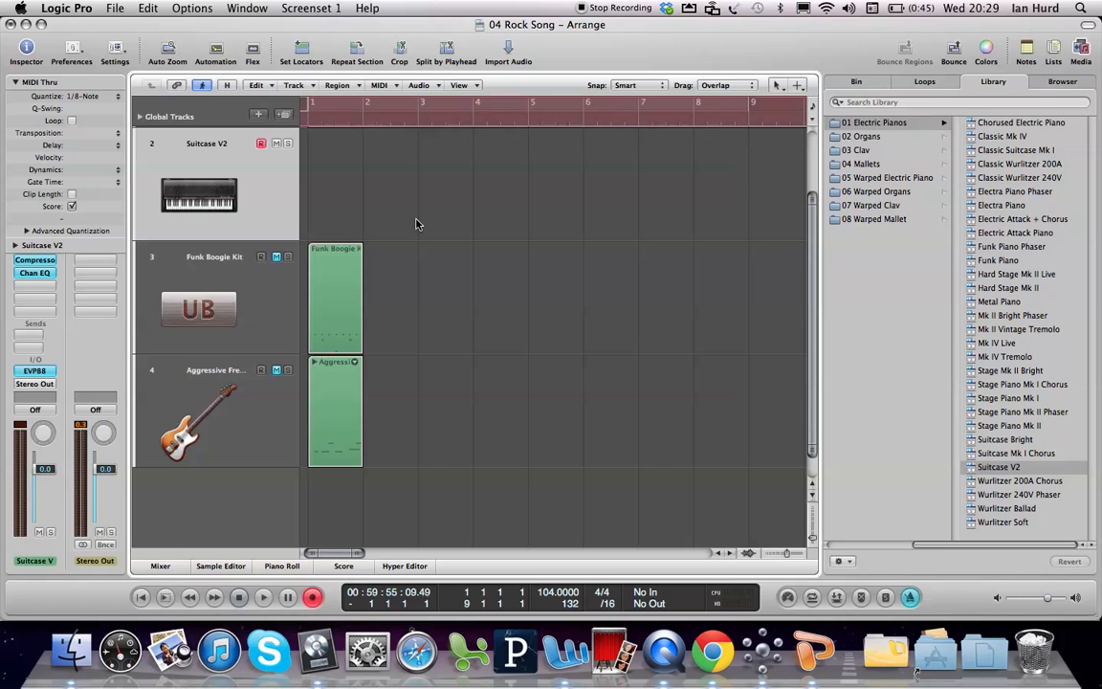
Step: Record an eight-bar three-note chord part from bar 1 on the Suitcase V2 track with the Caps Lock Keyboard
{"action": "key", "text": "r"}
{"action": "key", "text": "Caps_Lock"}
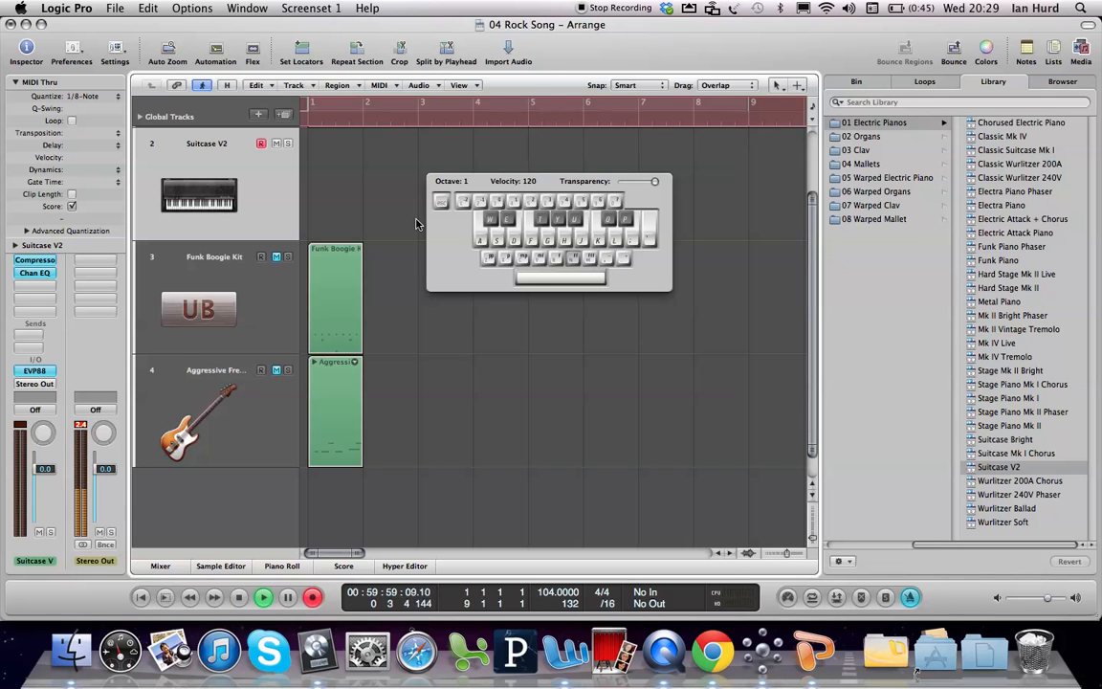
{"action": "key", "text": "d+g+j"}
{"action": "key", "text": "d+g+j"}
{"action": "key", "text": "d+g+j"}
{"action": "key", "text": "d+g+j"}
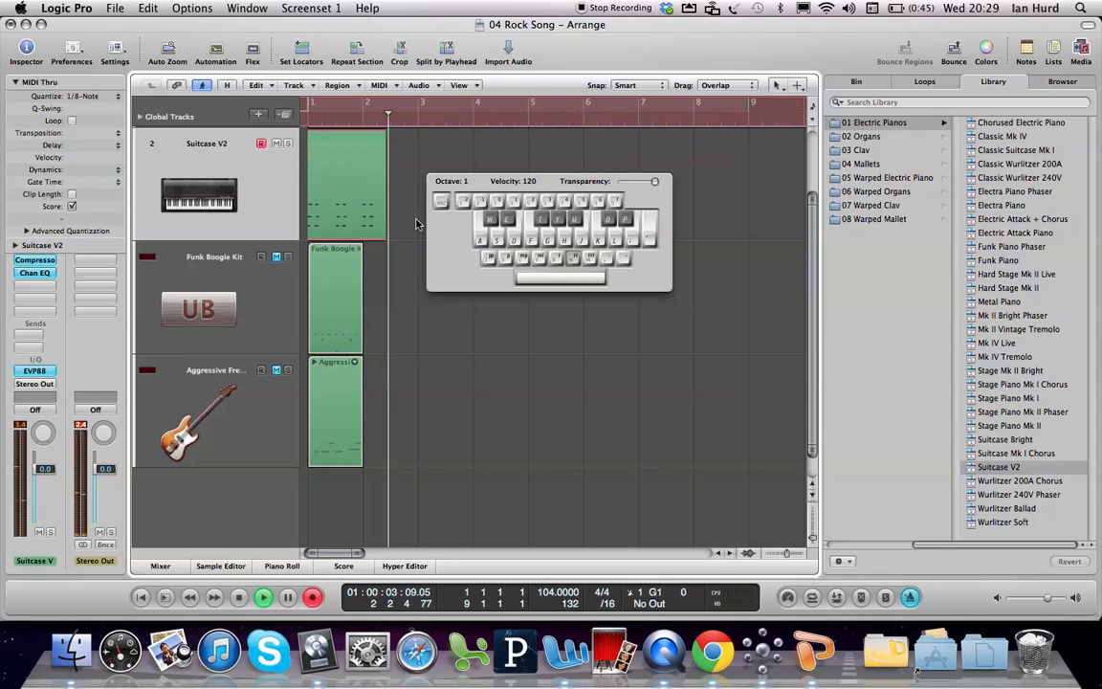
{"action": "key", "text": "d+g+j"}
{"action": "key", "text": "d+g+j"}
{"action": "key", "text": "d+g+j"}
{"action": "key", "text": "f+h+k"}
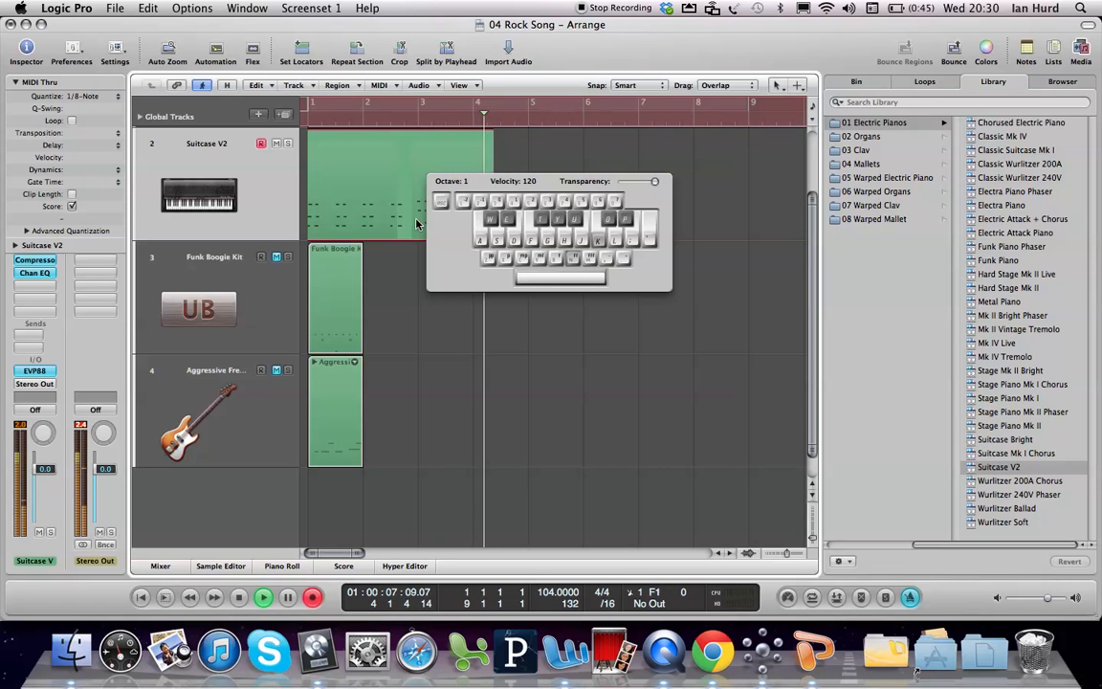
{"action": "key", "text": "f+h+k"}
{"action": "key", "text": "g+j+l"}
{"action": "key", "text": "h+k+semicolon"}
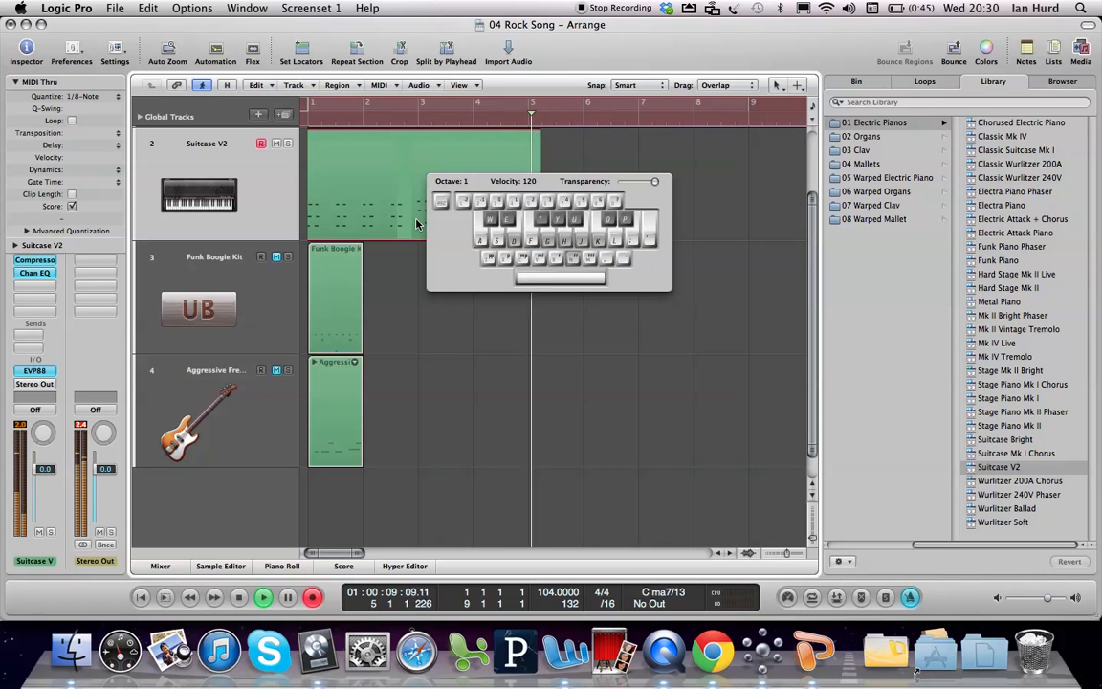
{"action": "key", "text": "d+g+j"}
{"action": "key", "text": "d+g+j"}
{"action": "key", "text": "d+g+j"}
{"action": "key", "text": "f+h+k"}
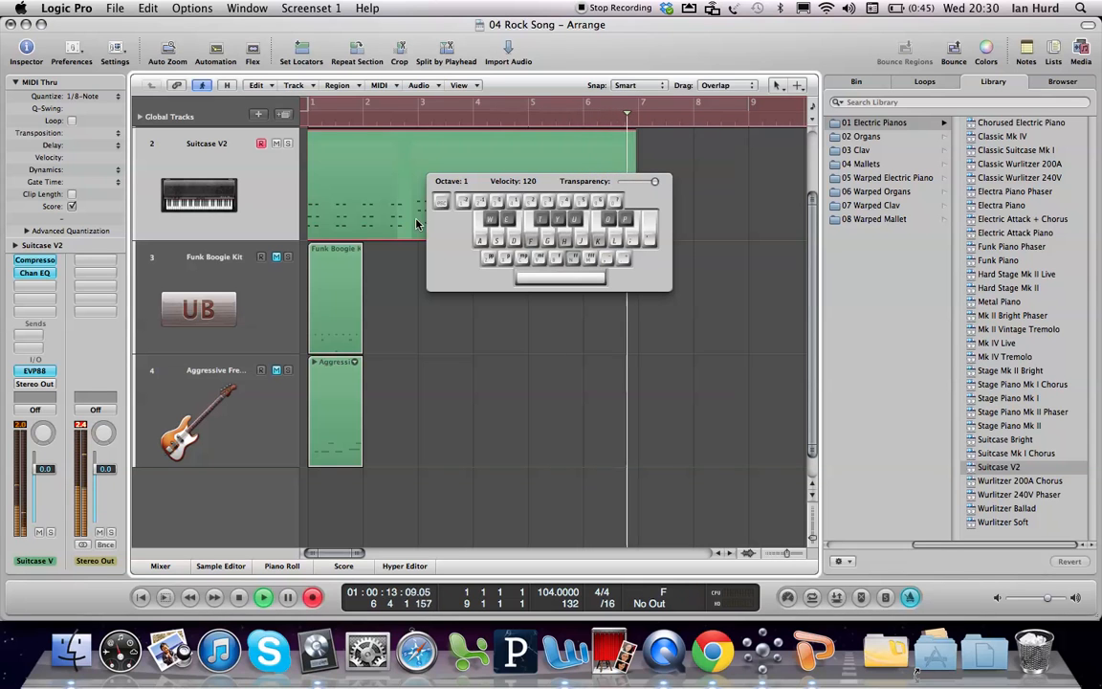
{"action": "key", "text": "s+f+h"}
{"action": "key", "text": "s+f+h"}
{"action": "key", "text": "s+f+h"}
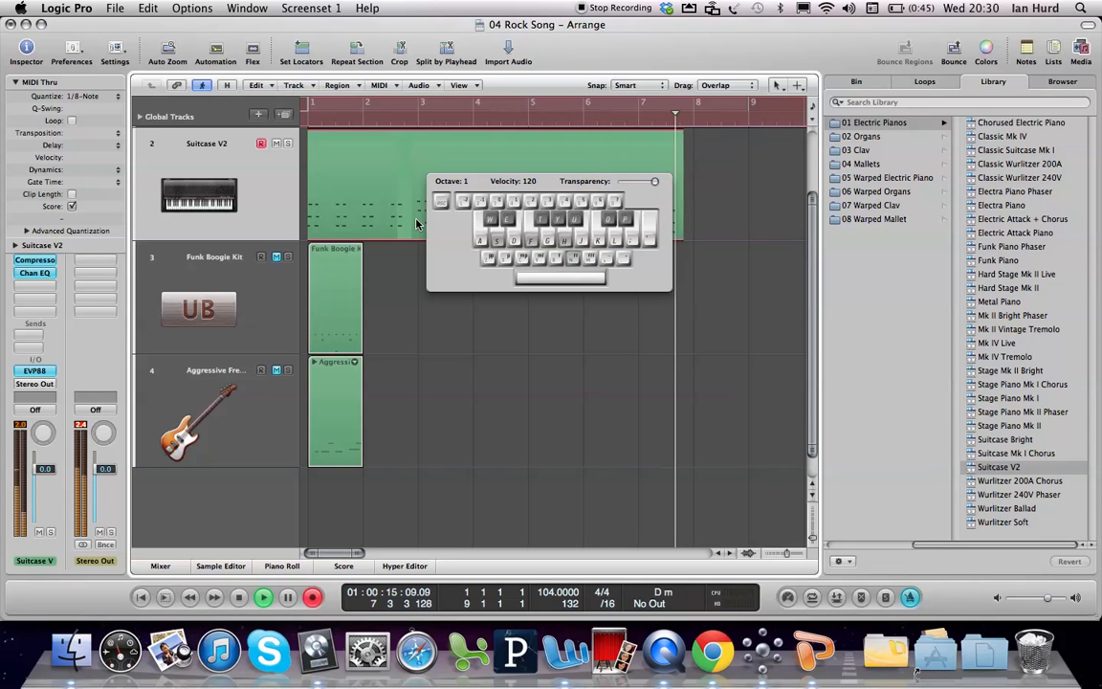
{"action": "key", "text": "s+f+h"}
{"action": "key", "text": "s+f+h"}
{"action": "key", "text": "s+g+h"}
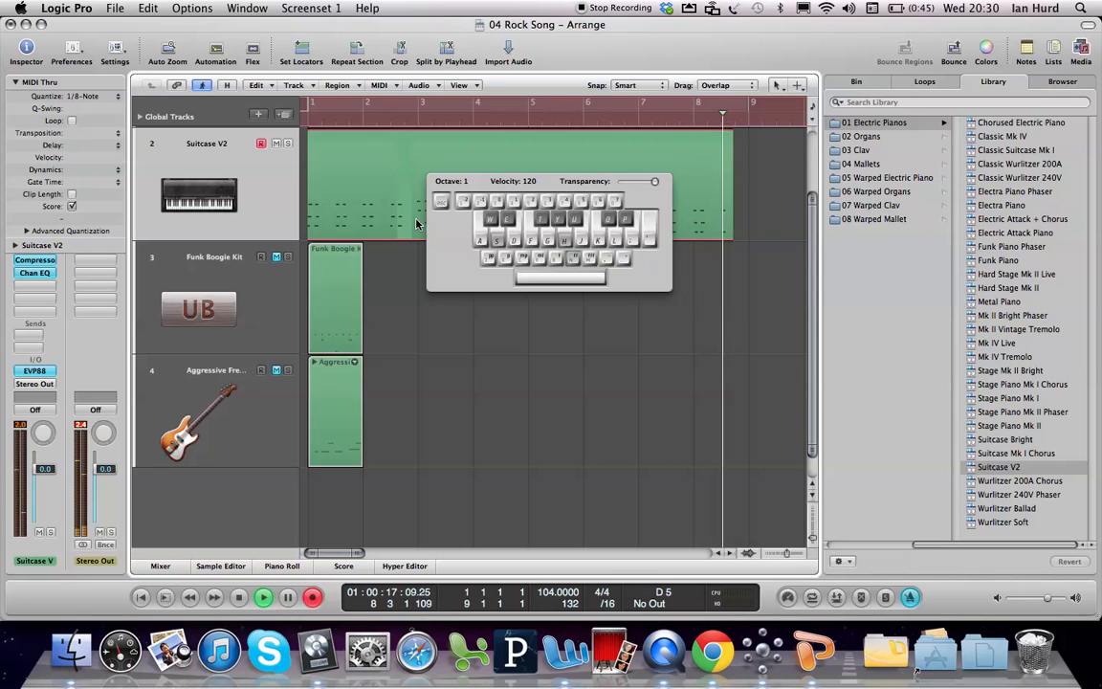
{"action": "key", "text": "space"}
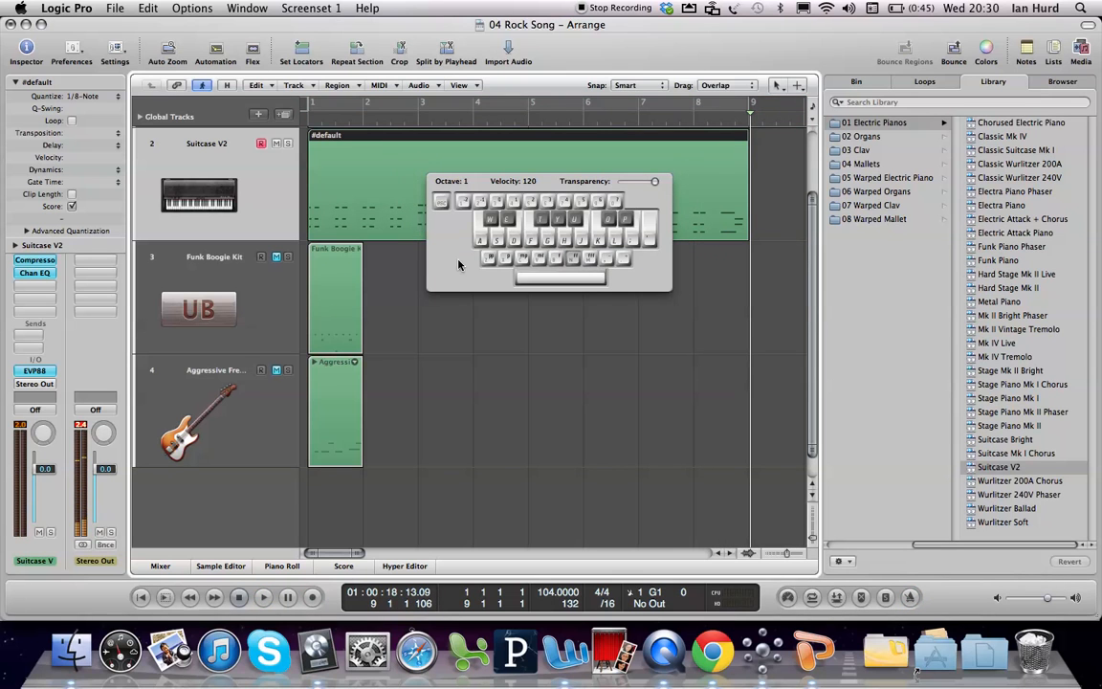
Step: Hide the Caps Lock Keyboard and enable the Autopunch and Replace recording modes
{"action": "key", "text": "super+k"}
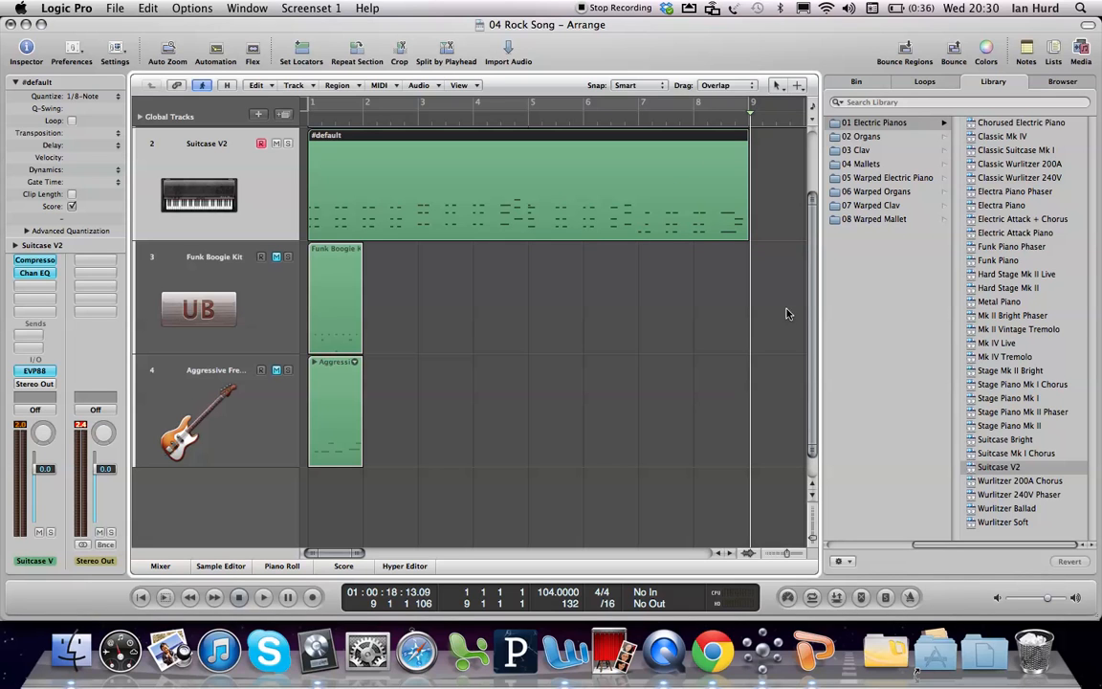
{"action": "left_click", "coordinate": [836, 598]}
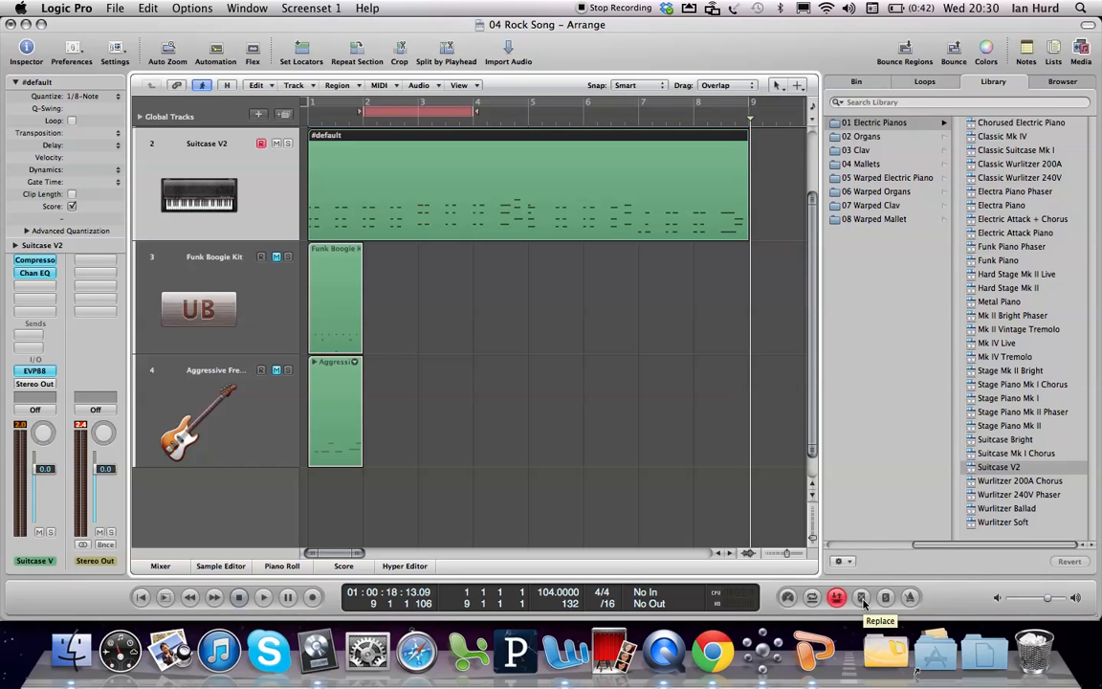
{"action": "left_click", "coordinate": [861, 598]}
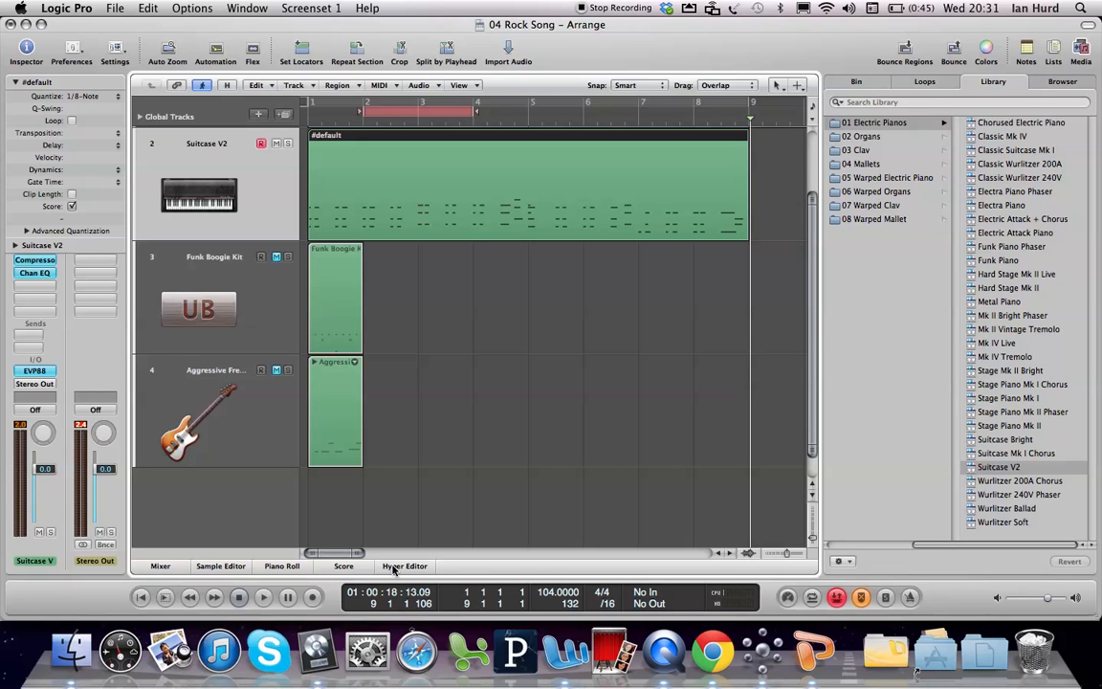
Step: Change the Overlapping Recordings mode for MIDI away from take folders in the project's recording settings and close them
{"action": "right_click", "coordinate": [314, 595]}
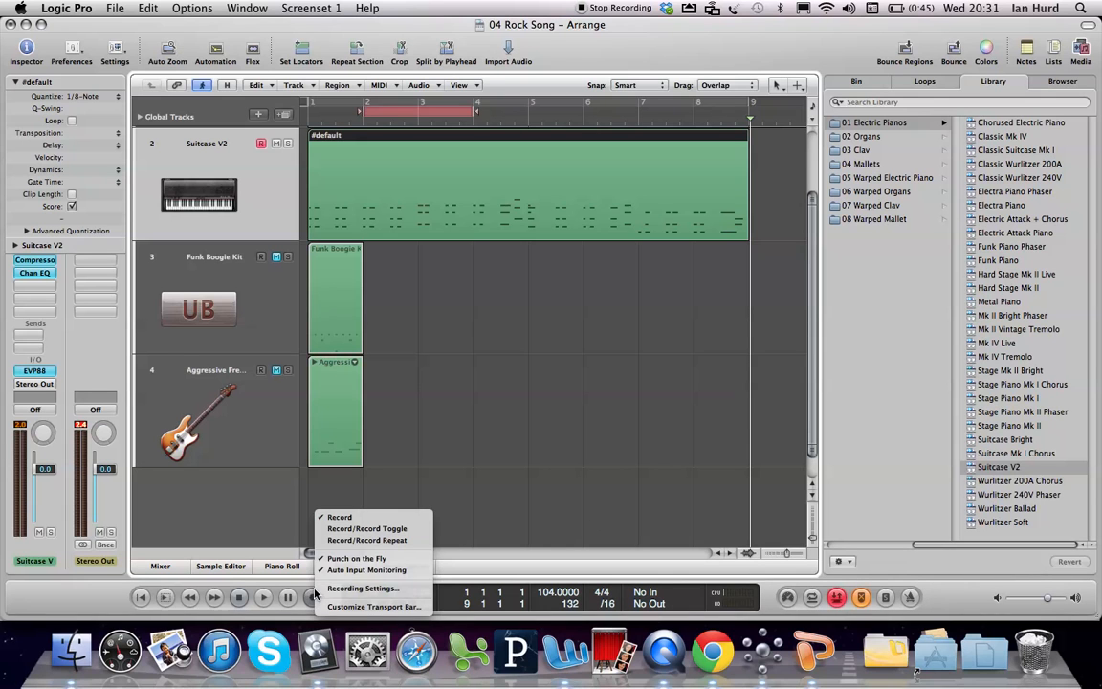
{"action": "left_click", "coordinate": [342, 590]}
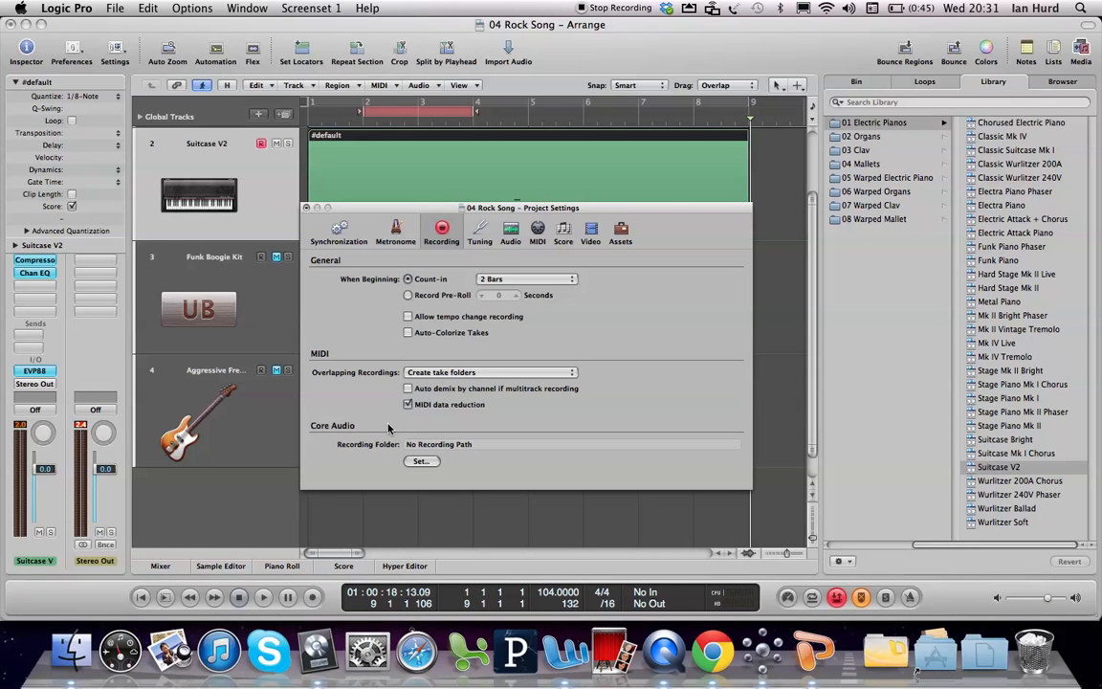
{"action": "left_click", "coordinate": [483, 373]}
{"action": "left_click", "coordinate": [483, 395]}
{"action": "left_click", "coordinate": [306, 207]}
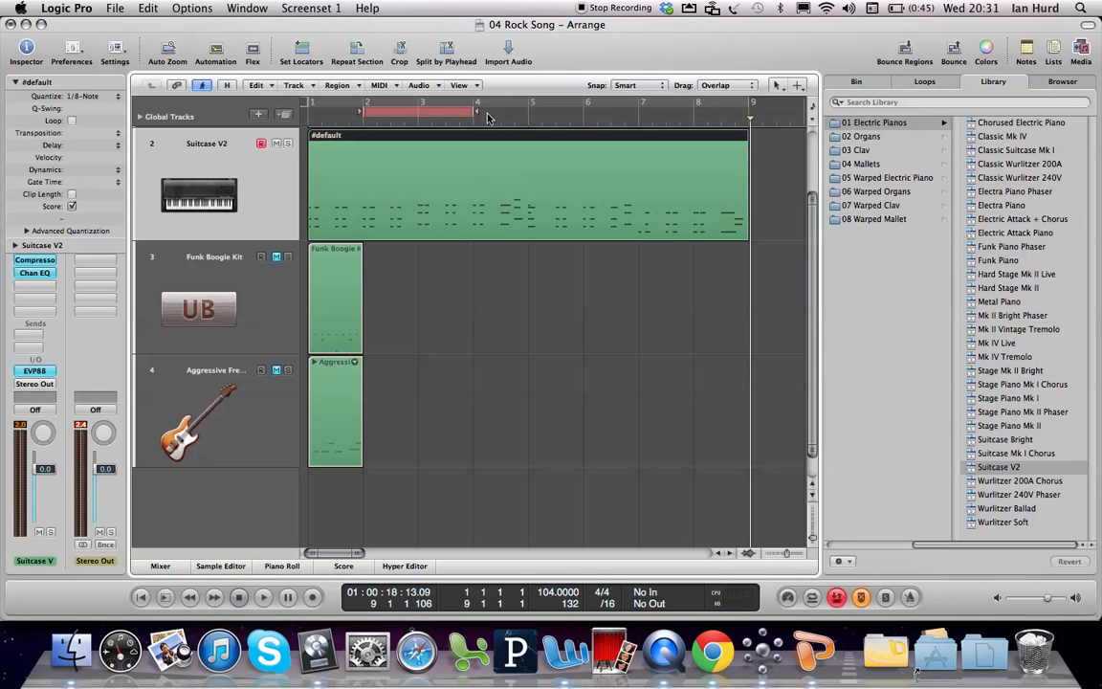
Step: Set the autopunch range from beat 2 of bar 4 to beat 2 of bar 5 and record a replacement chord on the Suitcase V2 track
{"action": "left_click_drag", "start_coordinate": [474, 112], "coordinate": [541, 114]}
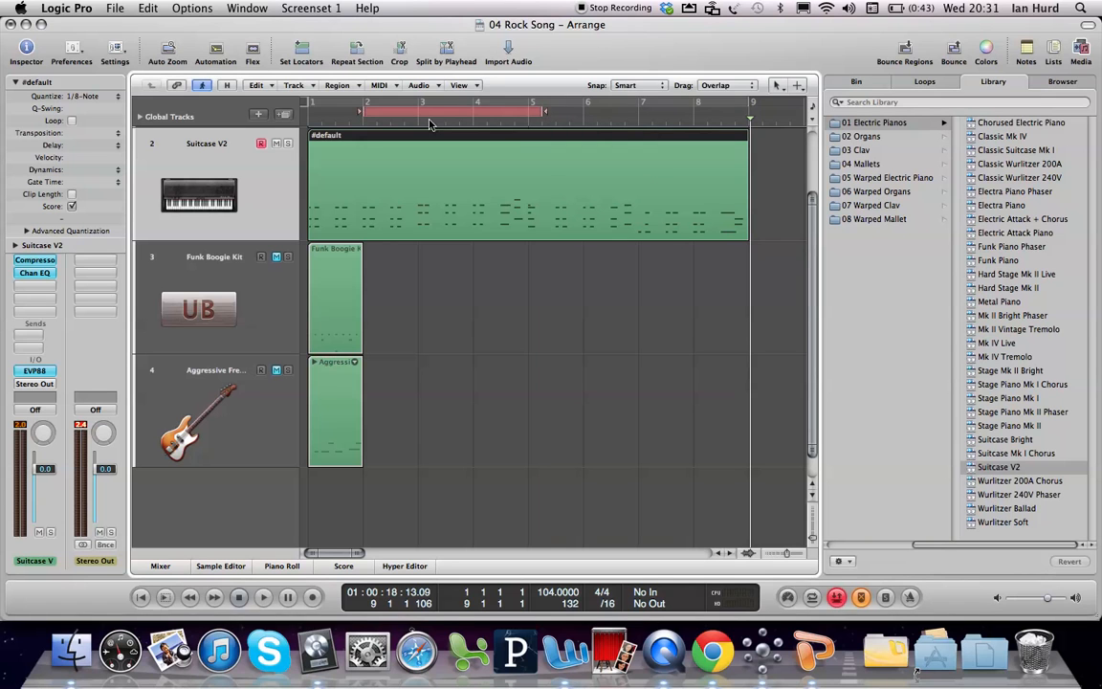
{"action": "left_click_drag", "start_coordinate": [363, 113], "coordinate": [491, 122]}
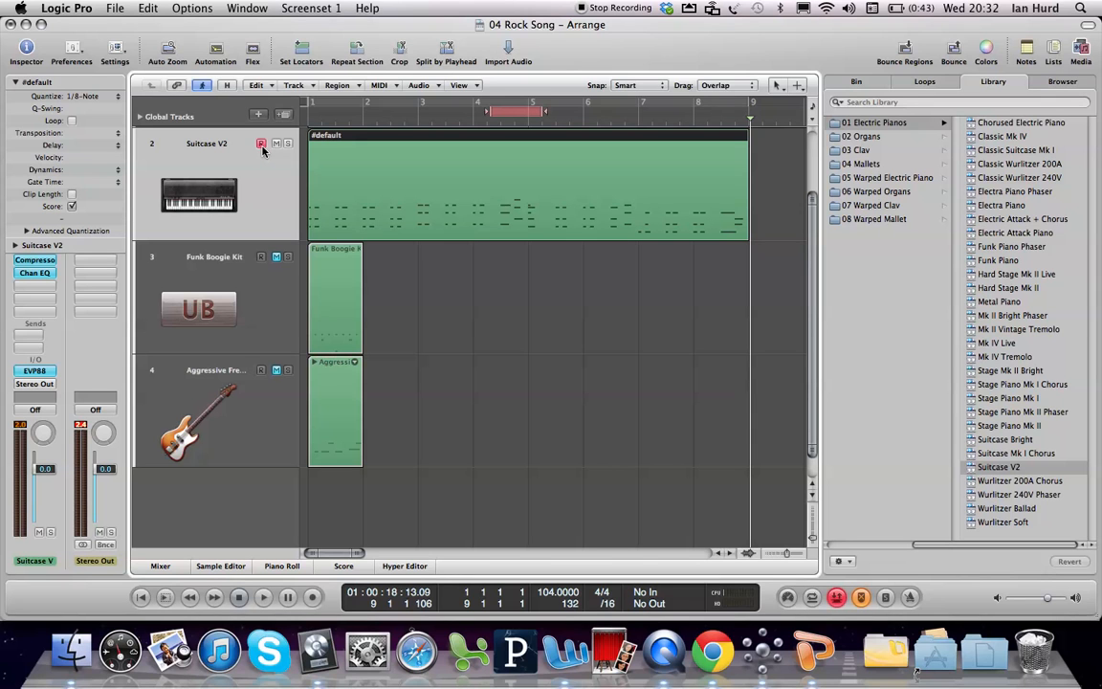
{"action": "key", "text": "space"}
{"action": "key", "text": "Caps_Lock"}
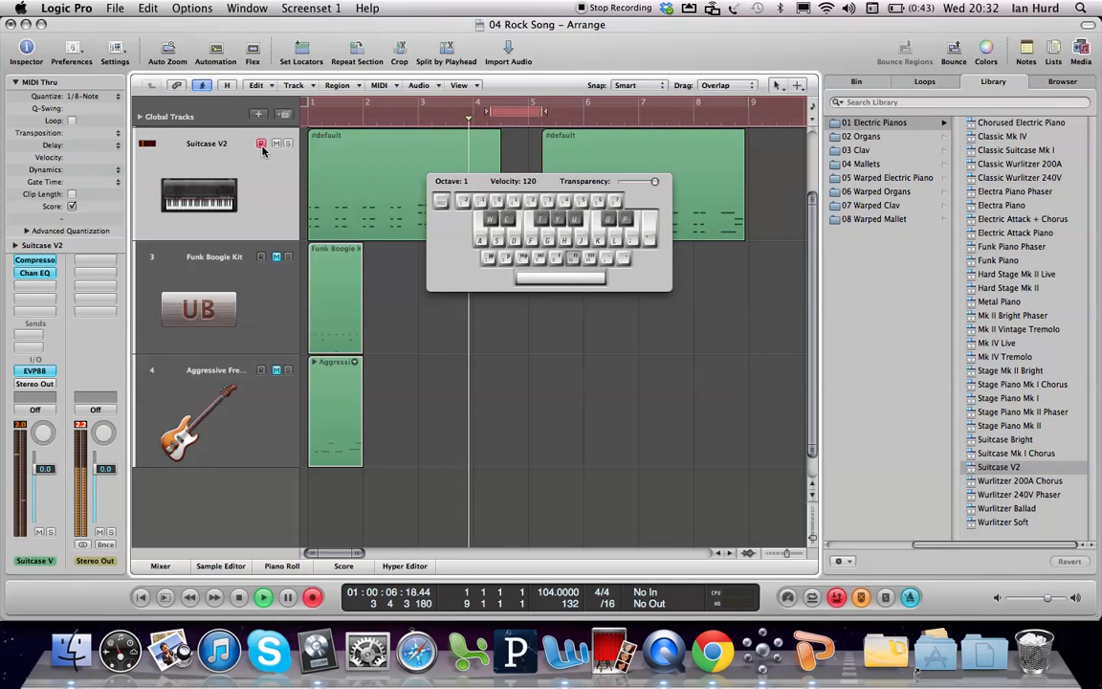
{"action": "key", "text": "g"}
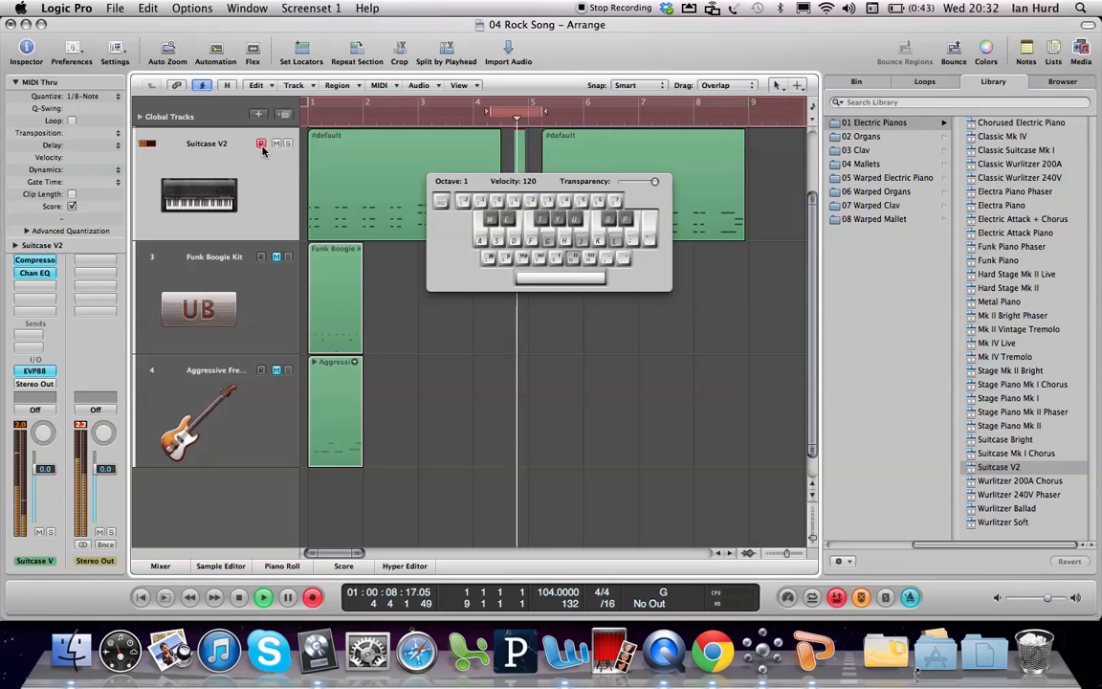
{"action": "key", "text": "l"}
{"action": "key", "text": "space"}
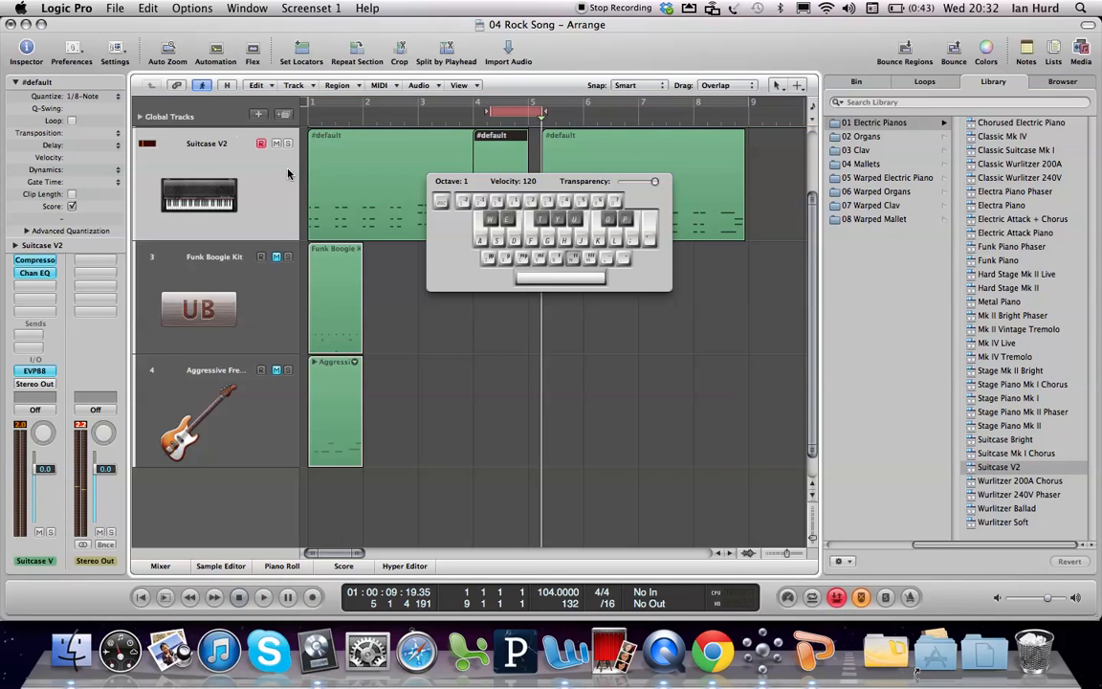
Step: Turn off the Autopunch and Replace recording modes and hide the Caps Lock Keyboard
{"action": "left_click_drag", "start_coordinate": [543, 194], "coordinate": [561, 388]}
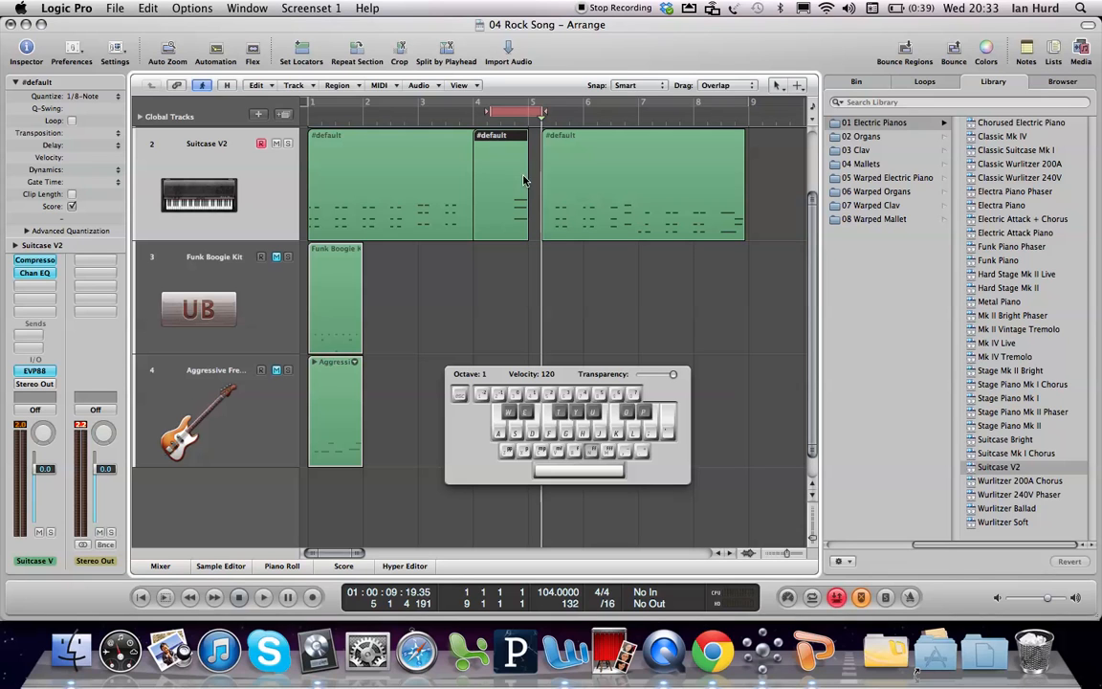
{"action": "left_click", "coordinate": [860, 597]}
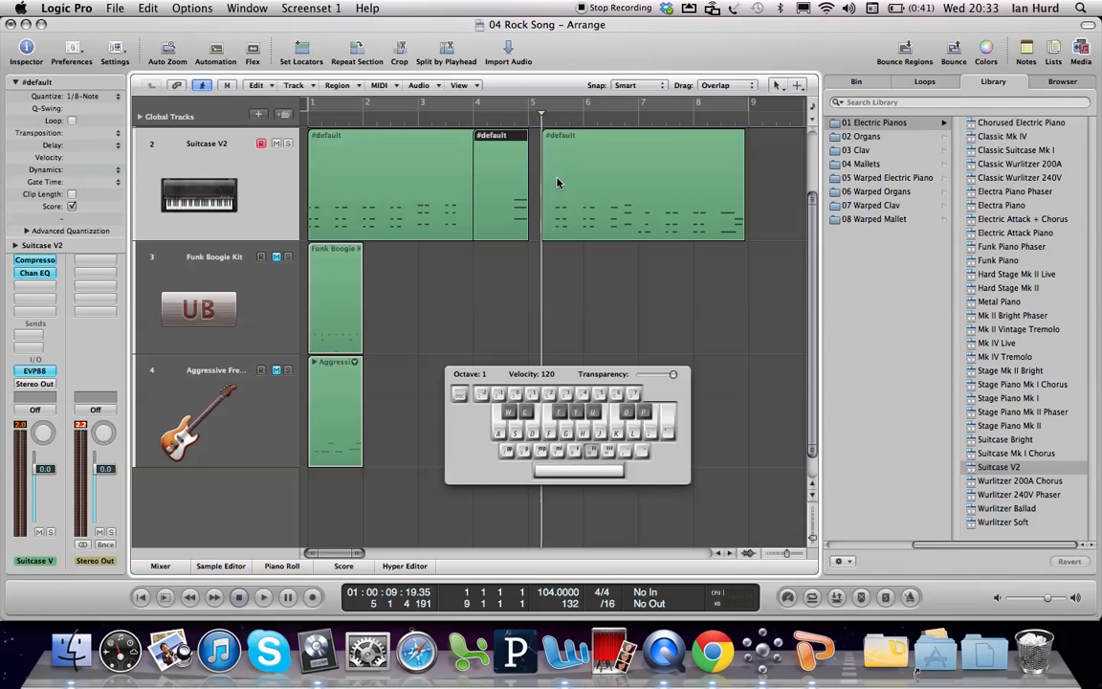
{"action": "key", "text": "Escape"}
{"action": "key", "text": "Caps_Lock"}
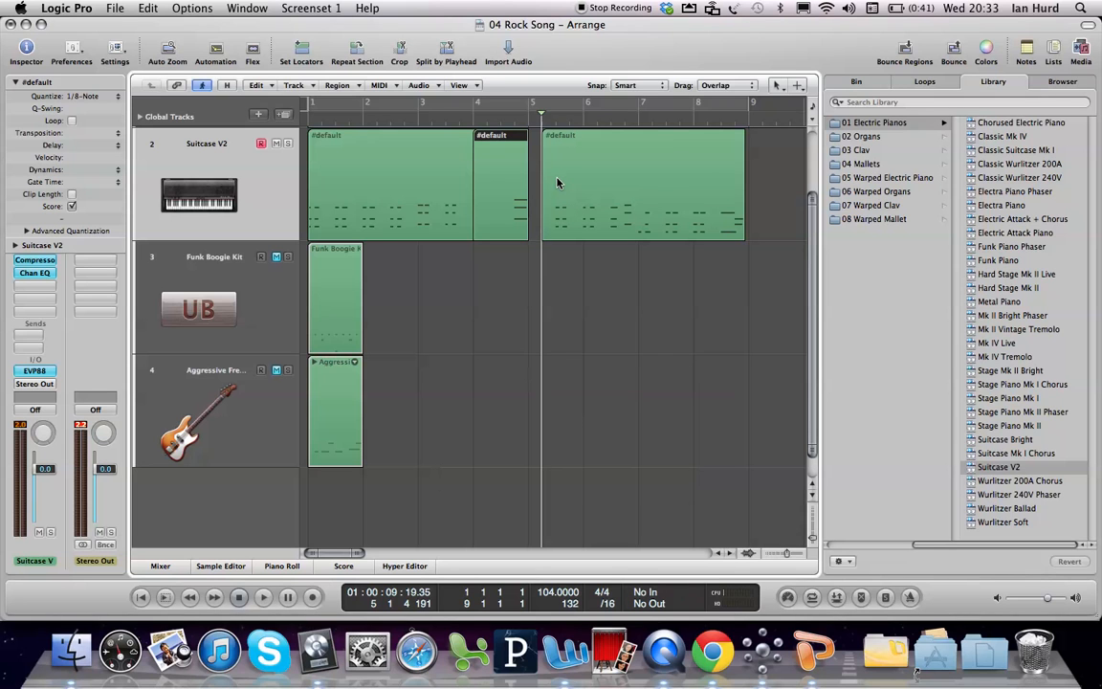
Step: Join the three Suitcase V2 regions into one continuous region with the Glue Tool
{"action": "key", "text": "Escape"}
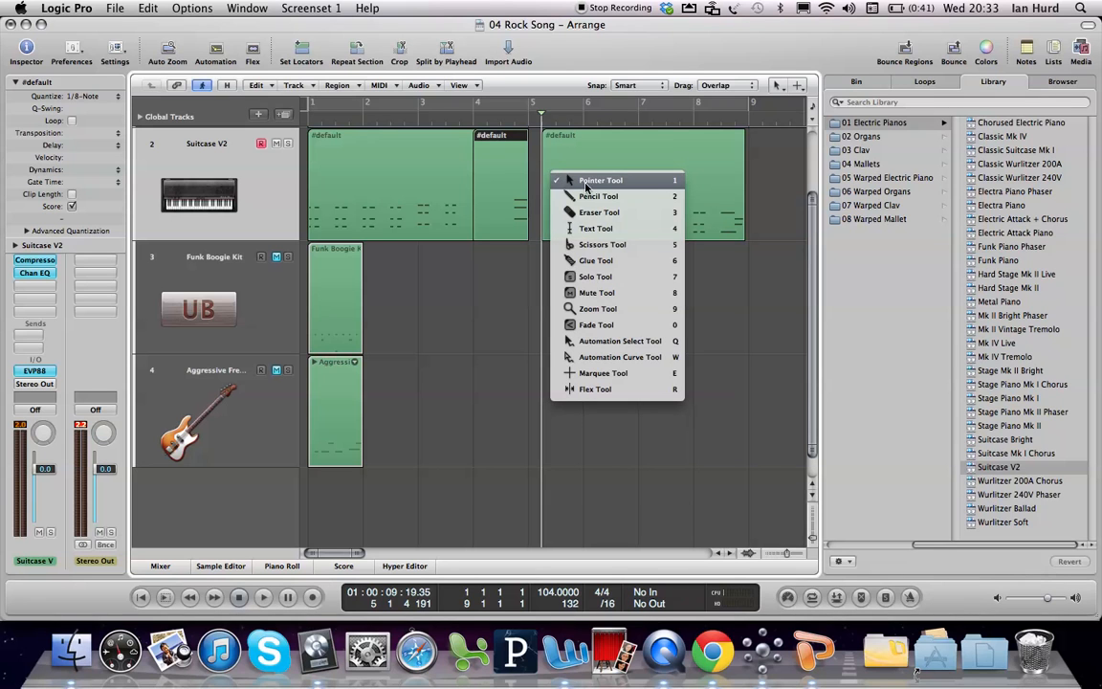
{"action": "left_click", "coordinate": [595, 260]}
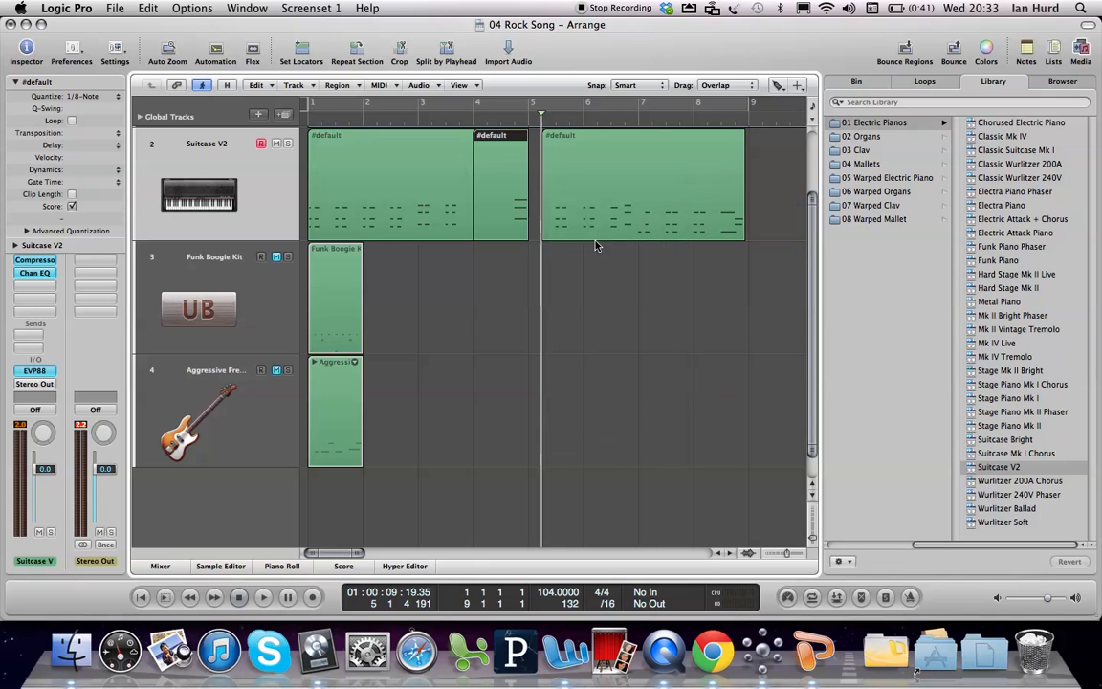
{"action": "left_click", "coordinate": [578, 182]}
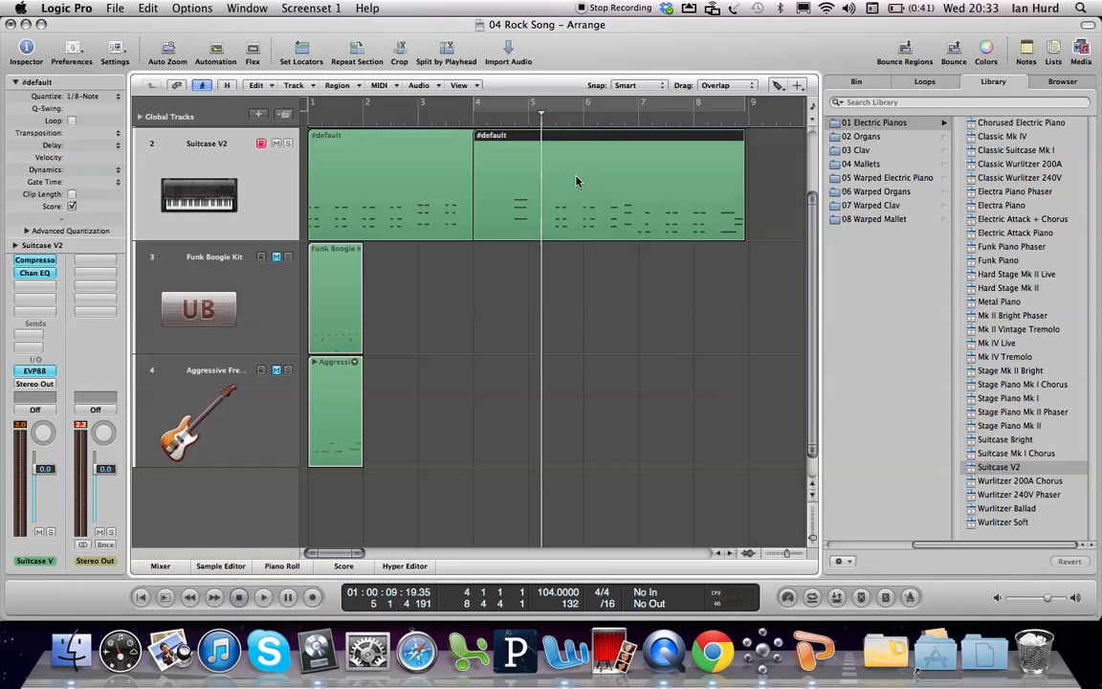
{"action": "left_click", "coordinate": [436, 176]}
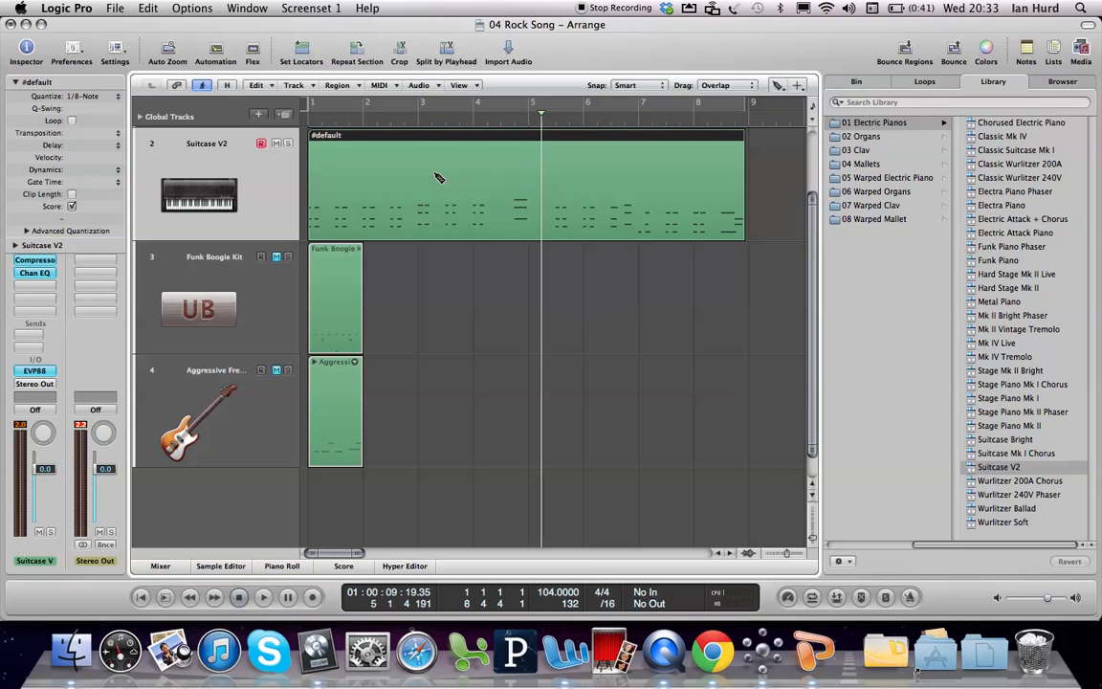
Step: Play the joined Suitcase V2 part from bar 1 past the replaced chord, restore the Pointer Tool, and stop playback
{"action": "key", "text": "Return"}
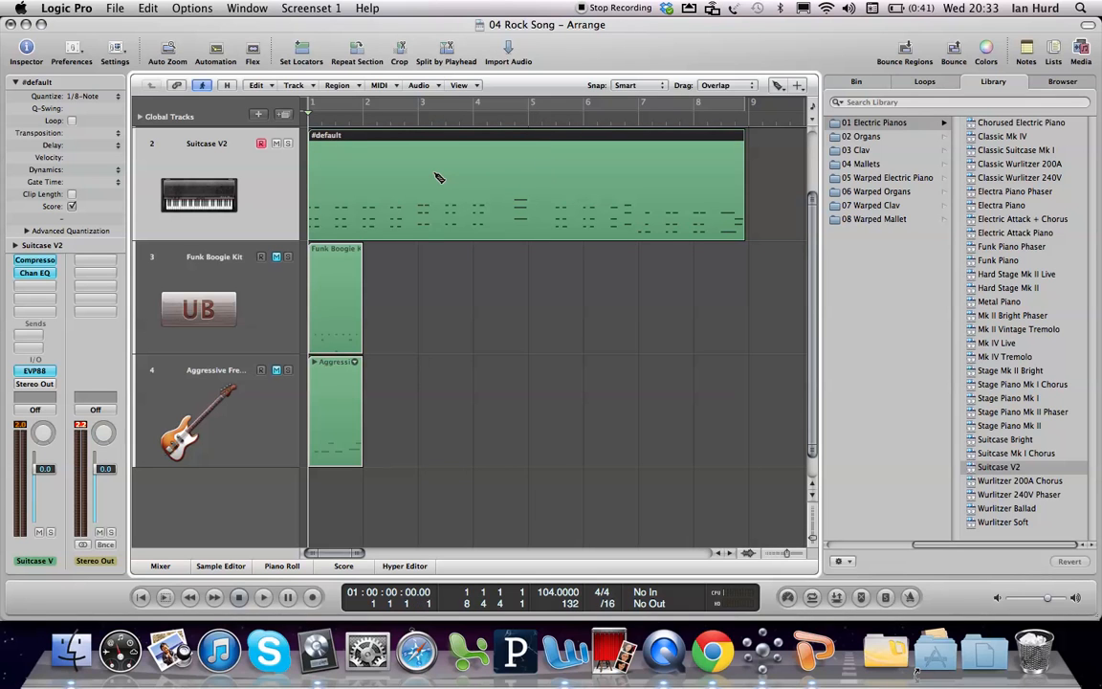
{"action": "key", "text": "space"}
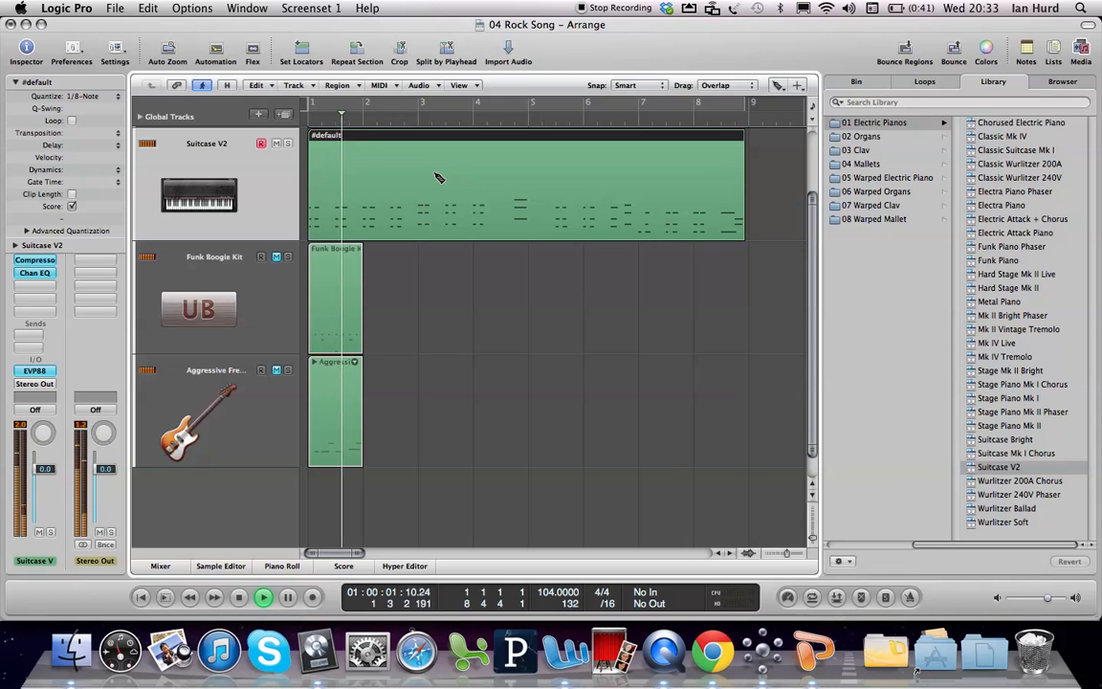
{"action": "key", "text": "Escape"}
{"action": "left_click", "coordinate": [433, 174]}
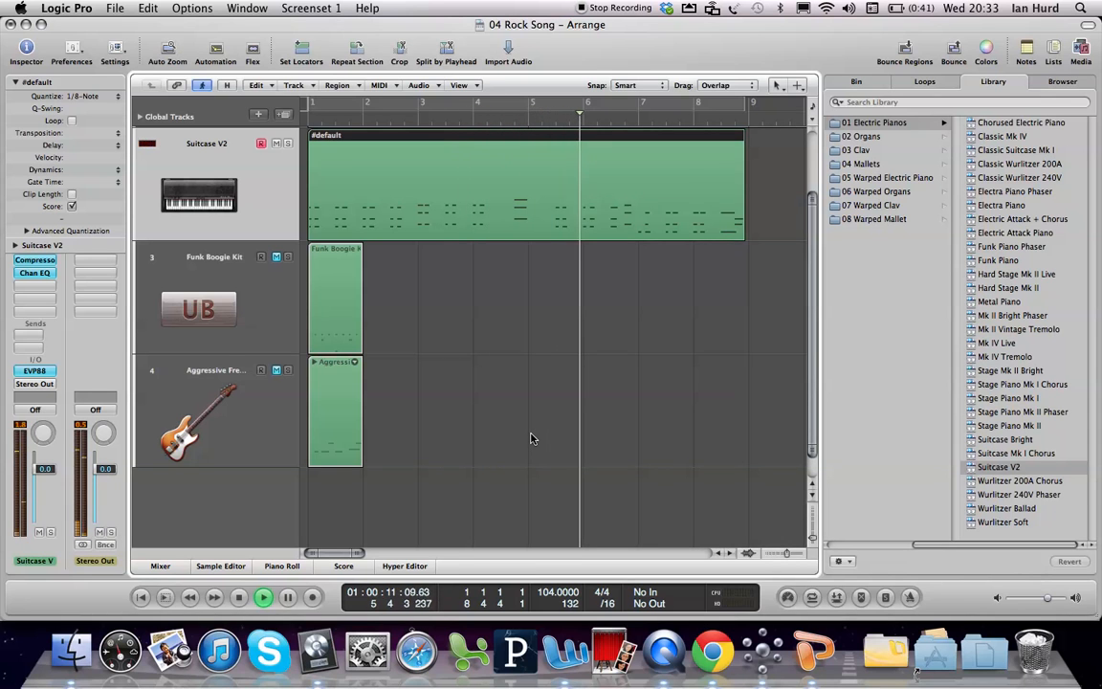
{"action": "key", "text": "space"}
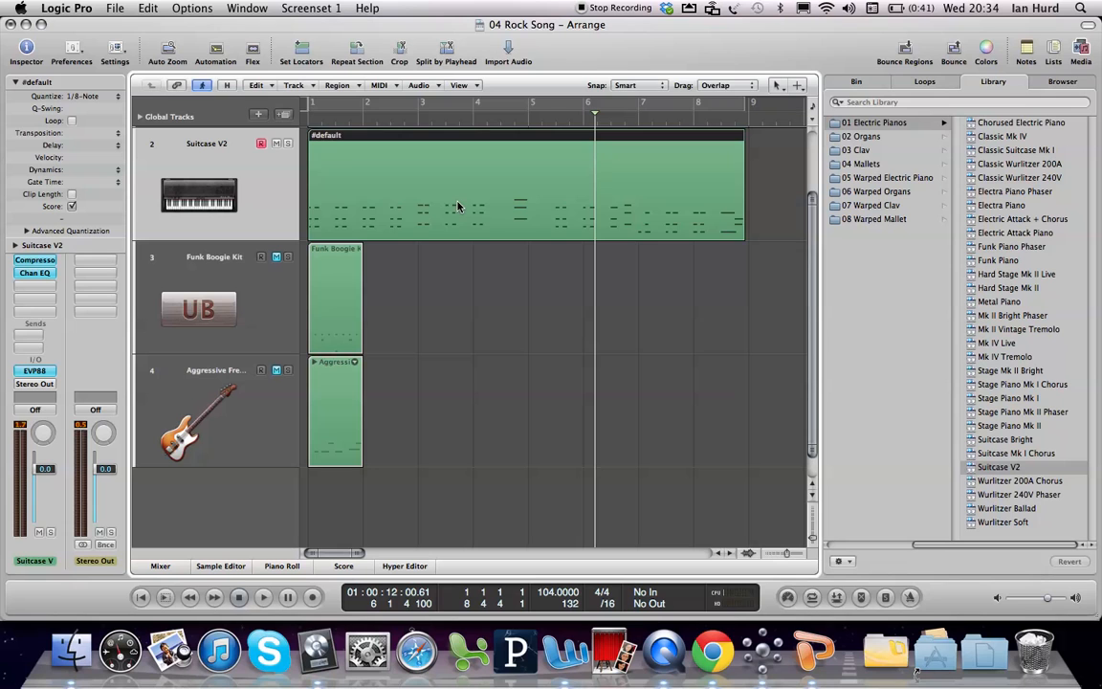
Step: Delete the Suitcase V2 region and draw an empty one with the Pencil Tool, stretching from bar 1 to bar 5
{"action": "key", "text": "BackSpace"}
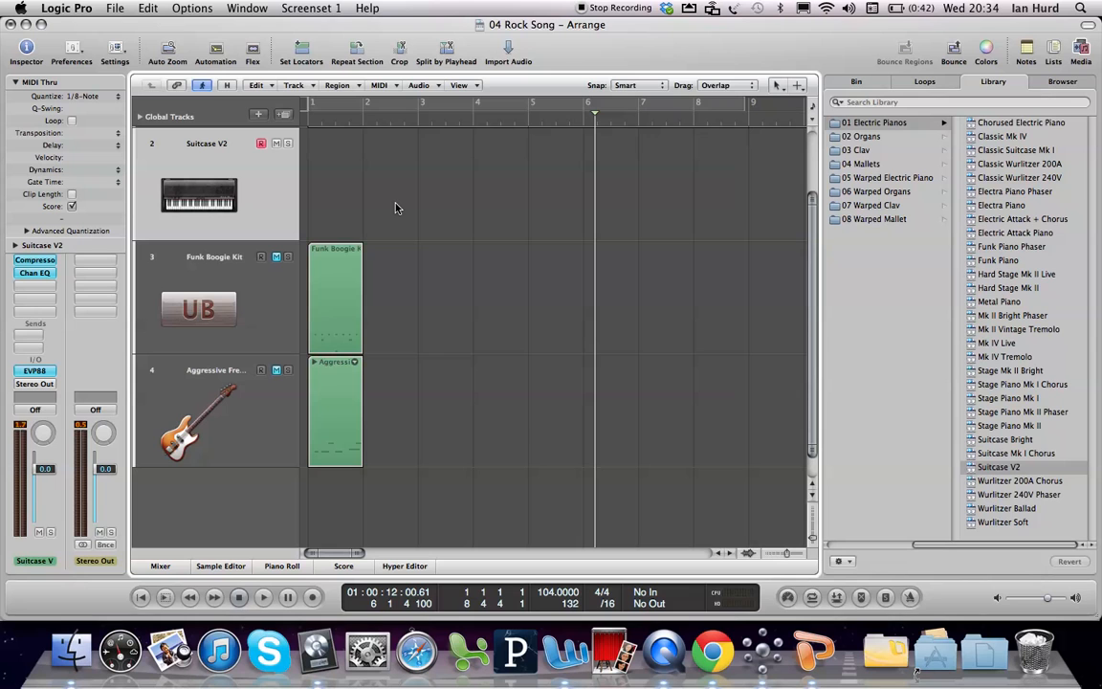
{"action": "key", "text": "Escape"}
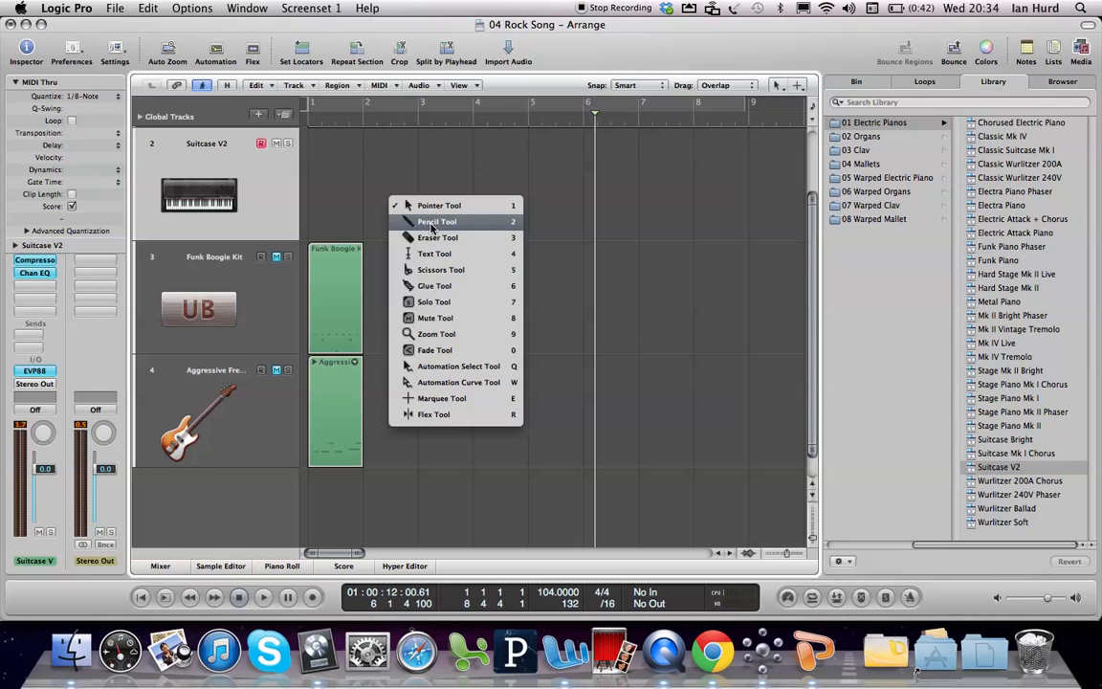
{"action": "left_click", "coordinate": [433, 223]}
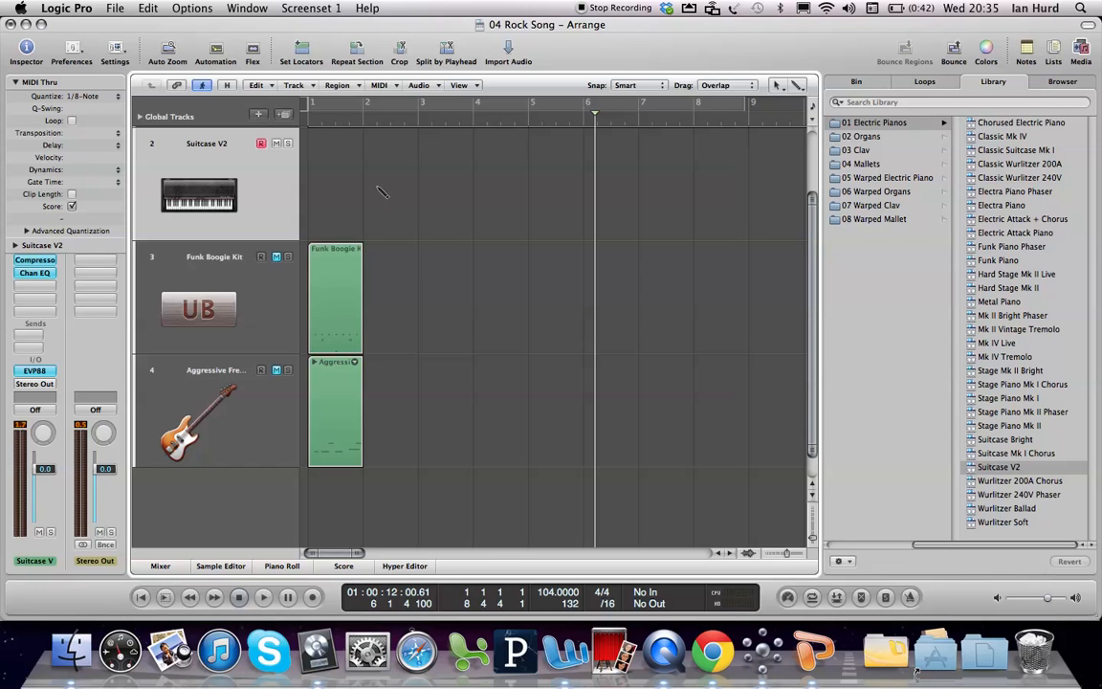
{"action": "left_click", "coordinate": [326, 187]}
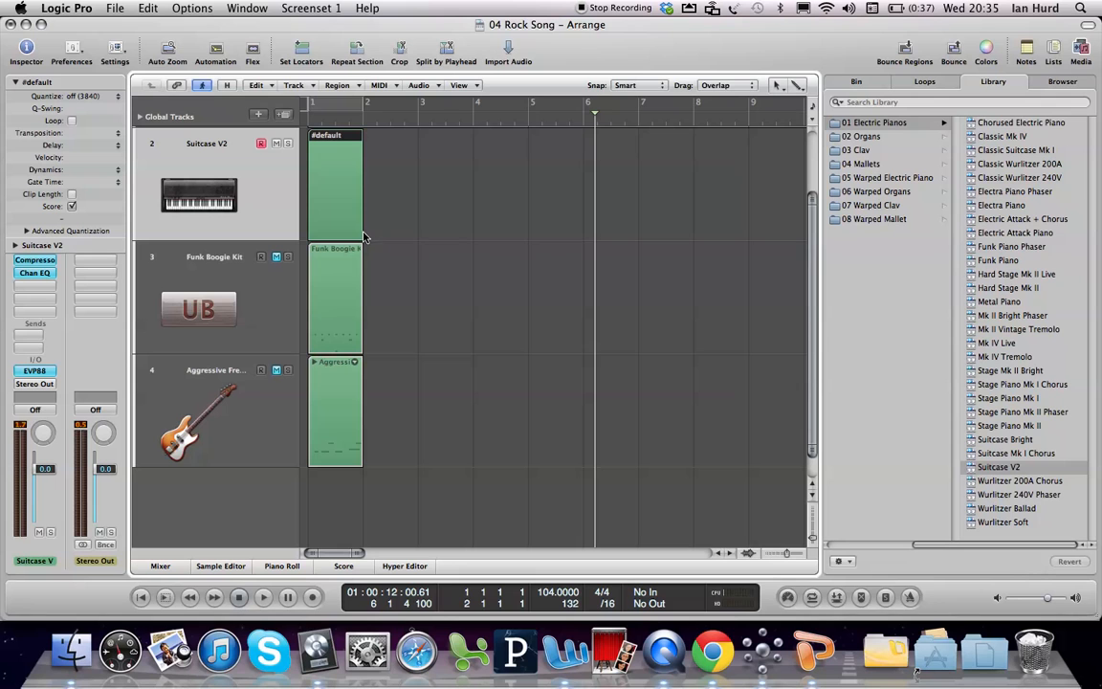
{"action": "left_click_drag", "start_coordinate": [361, 232], "coordinate": [526, 253]}
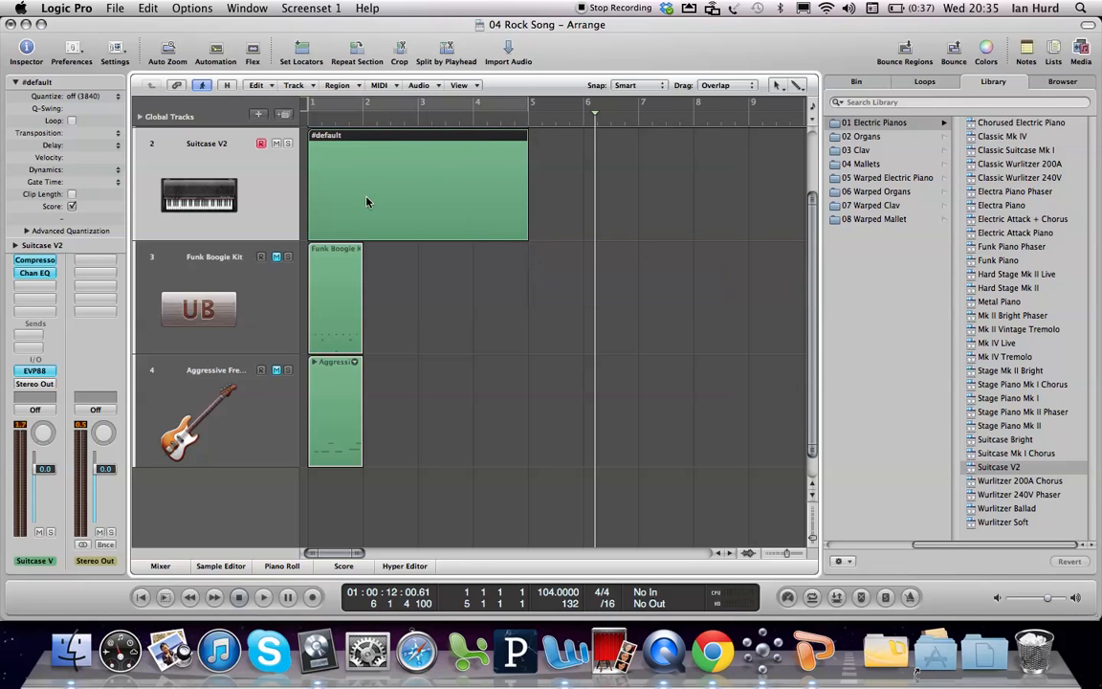
Step: Open the empty Suitcase V2 region in the Piano Roll and enable MIDI In for step input
{"action": "double_click", "coordinate": [507, 152]}
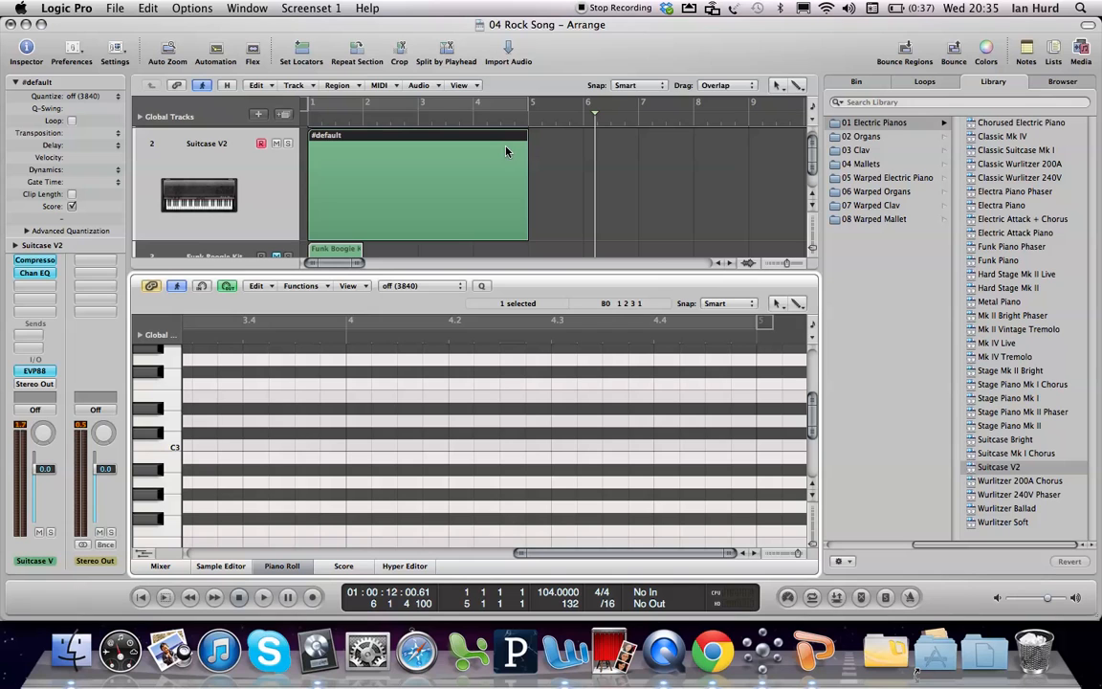
{"action": "left_click", "coordinate": [200, 286]}
{"action": "left_click", "coordinate": [203, 287]}
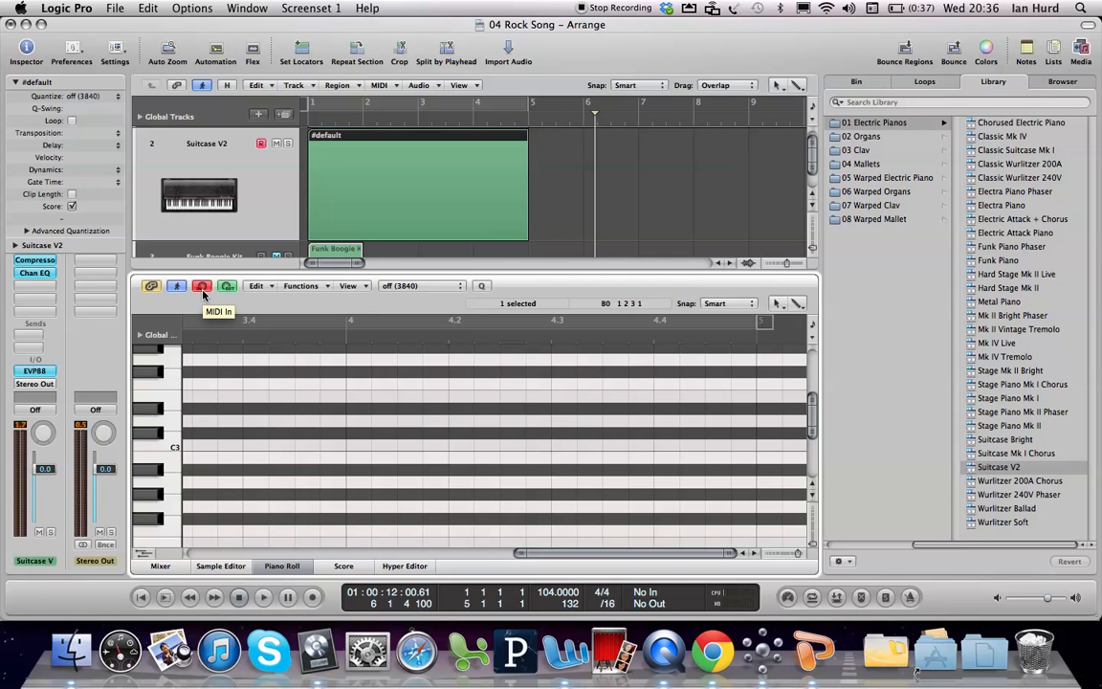
Step: Step-enter a sixteenth-note E1 at the start of bar 1 with the Caps Lock Keyboard and audition it
{"action": "key", "text": "Return"}
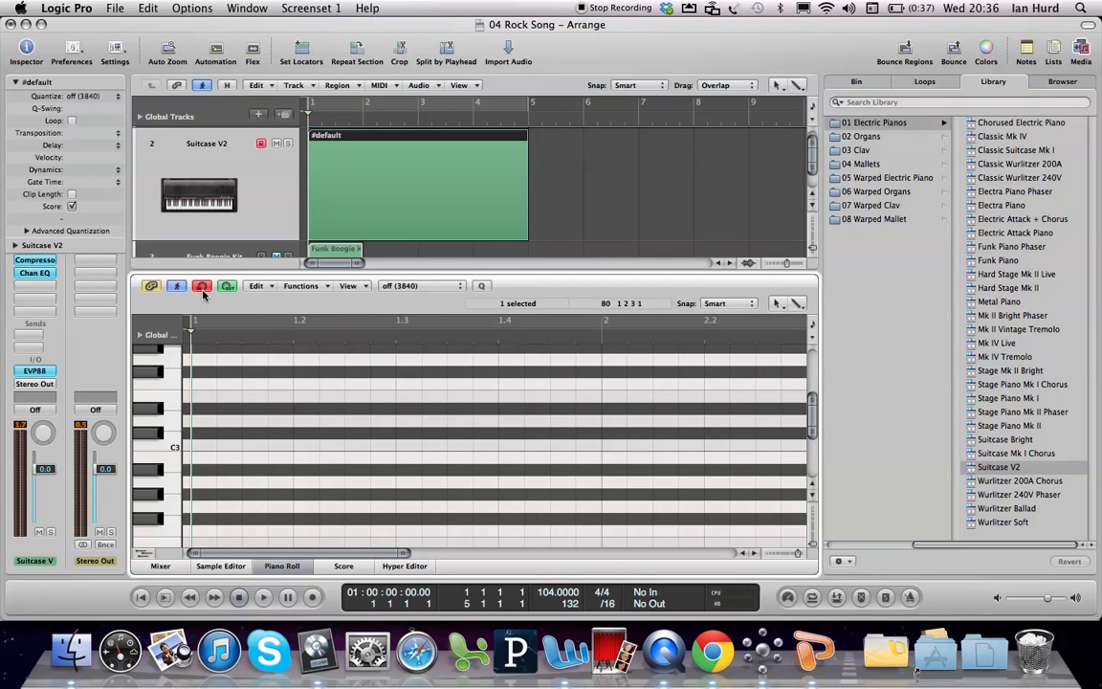
{"action": "key", "text": "Caps_Lock"}
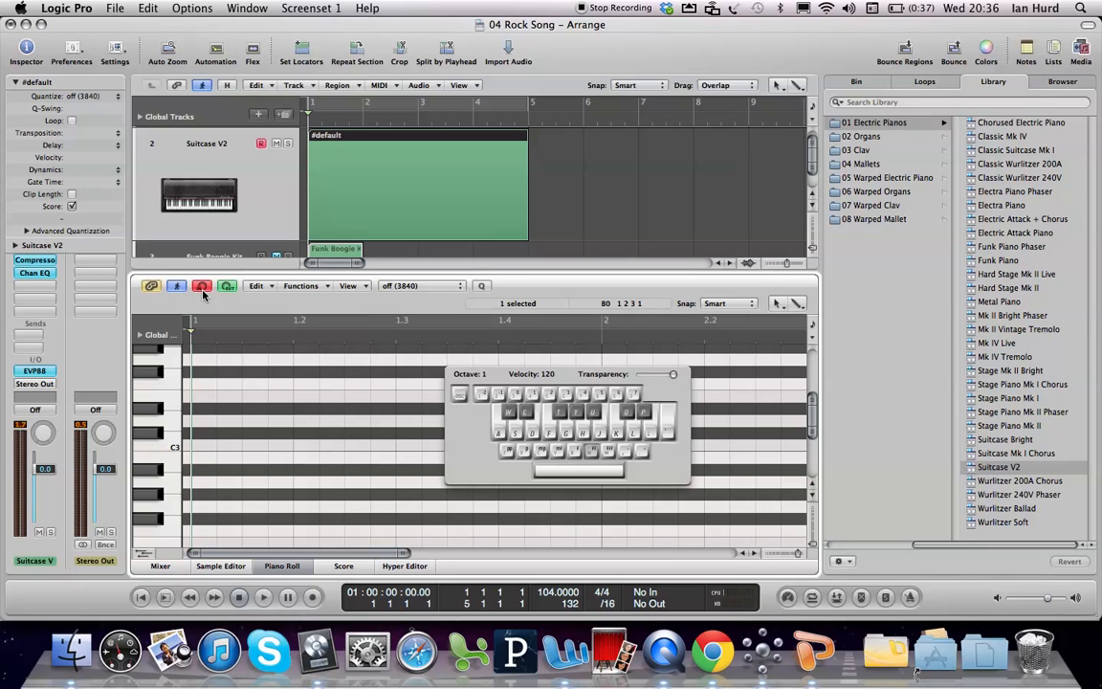
{"action": "key", "text": "r"}
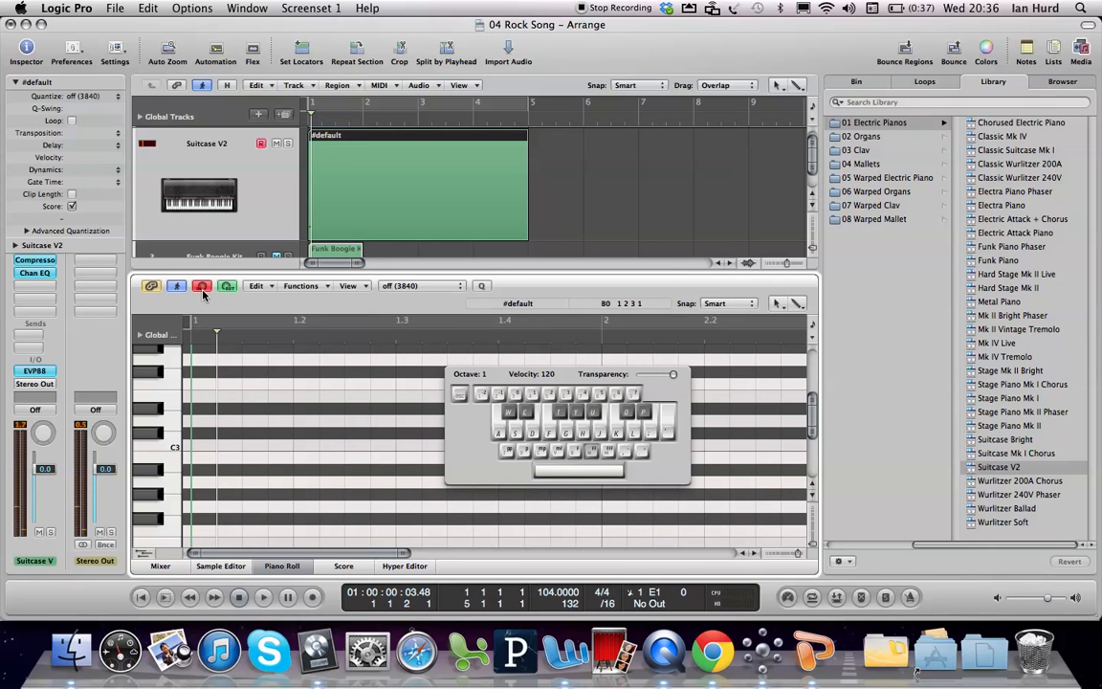
{"action": "key", "text": "Caps_Lock"}
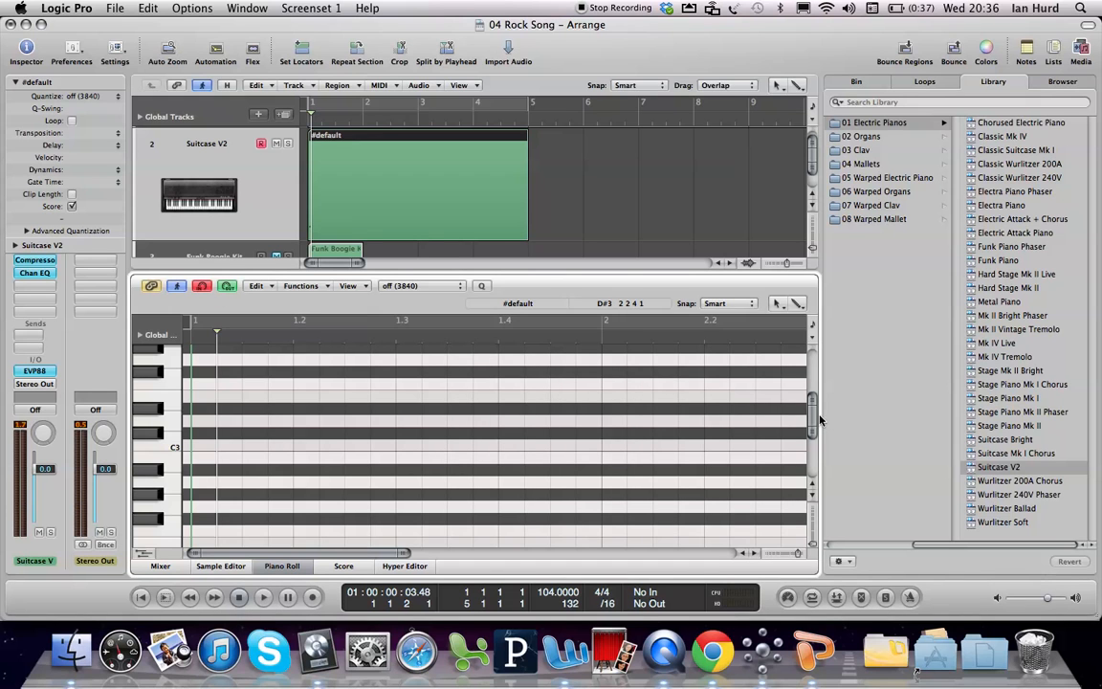
{"action": "left_click_drag", "start_coordinate": [814, 418], "coordinate": [814, 432]}
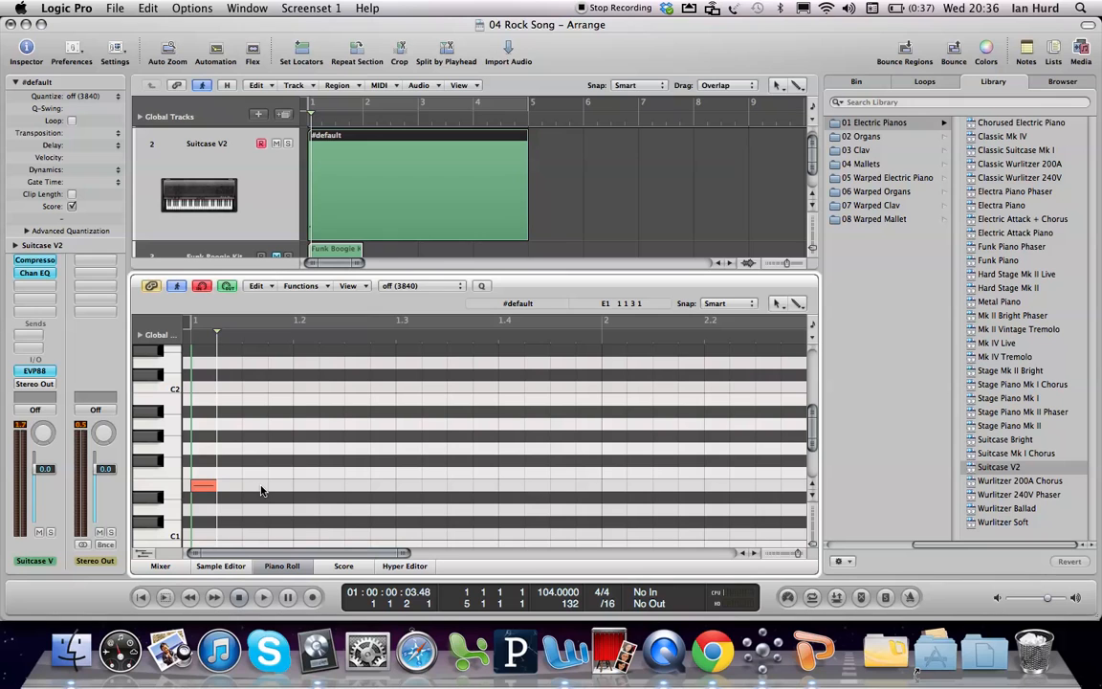
{"action": "left_click", "coordinate": [207, 487]}
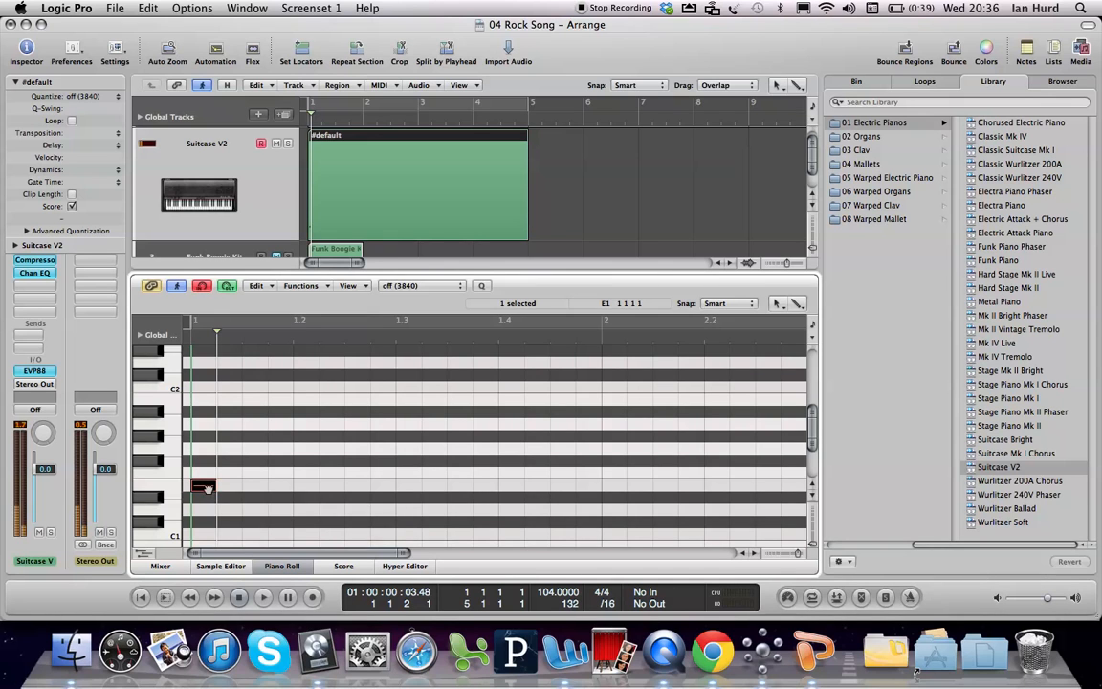
{"action": "left_click", "coordinate": [206, 487]}
{"action": "left_click", "coordinate": [206, 487]}
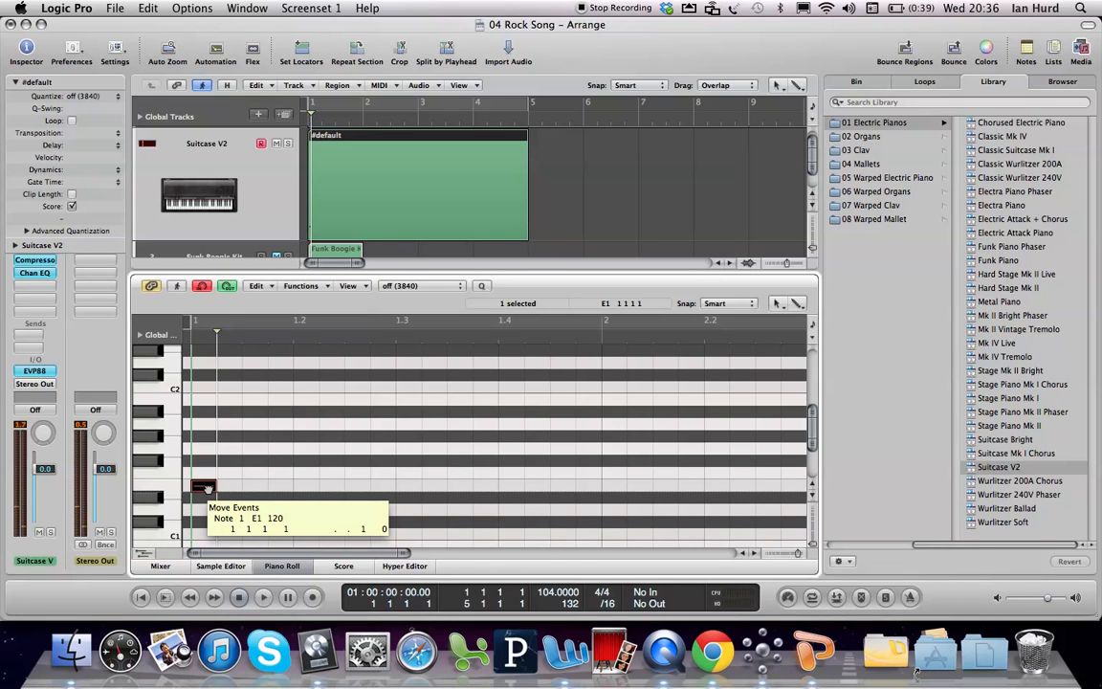
{"action": "key", "text": "space"}
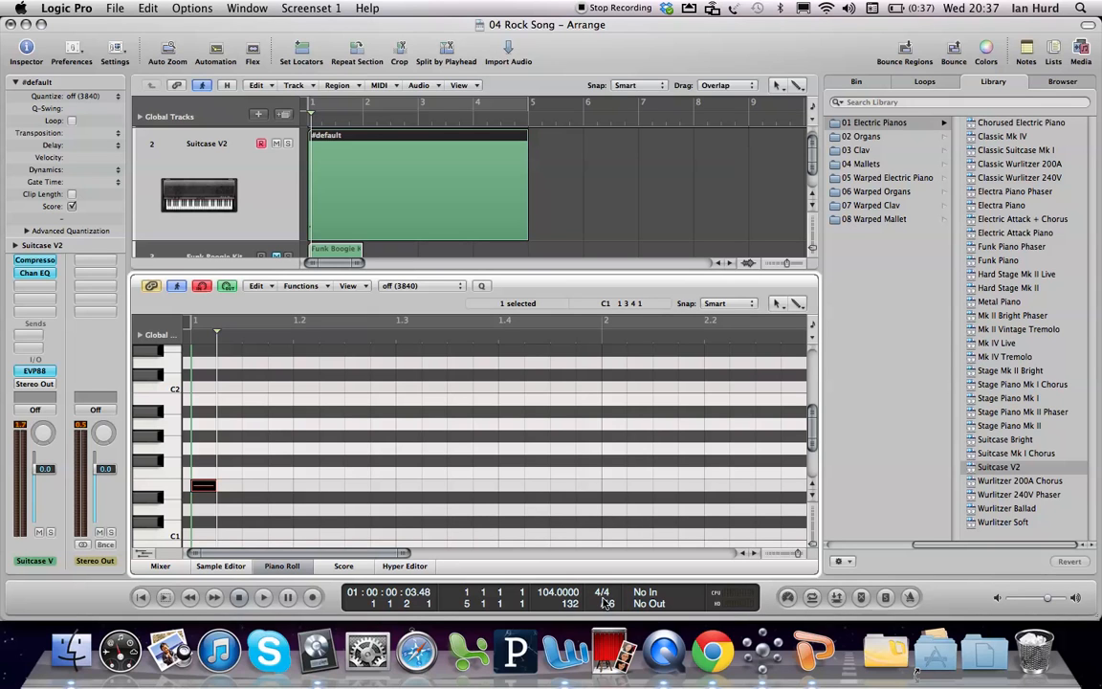
Step: Set the division to /8 and step-enter an eighth-note chord of F1, A1 and C2 after the E1 note
{"action": "left_click_drag", "start_coordinate": [608, 604], "coordinate": [608, 617]}
{"action": "mouse_move", "coordinate": [607, 603]}
{"action": "left_mouse_down"}
{"action": "mouse_move", "coordinate": [608, 589]}
{"action": "mouse_move", "coordinate": [608, 609]}
{"action": "left_mouse_up"}
{"action": "key", "text": "Caps_Lock"}
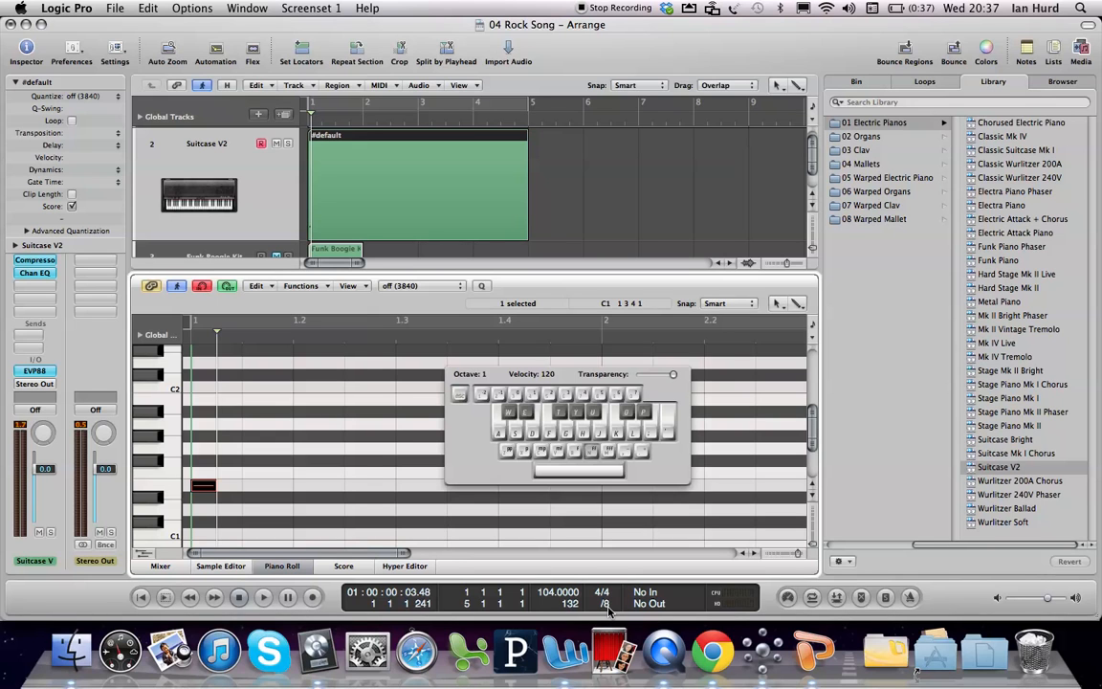
{"action": "key", "text": "f+h+k"}
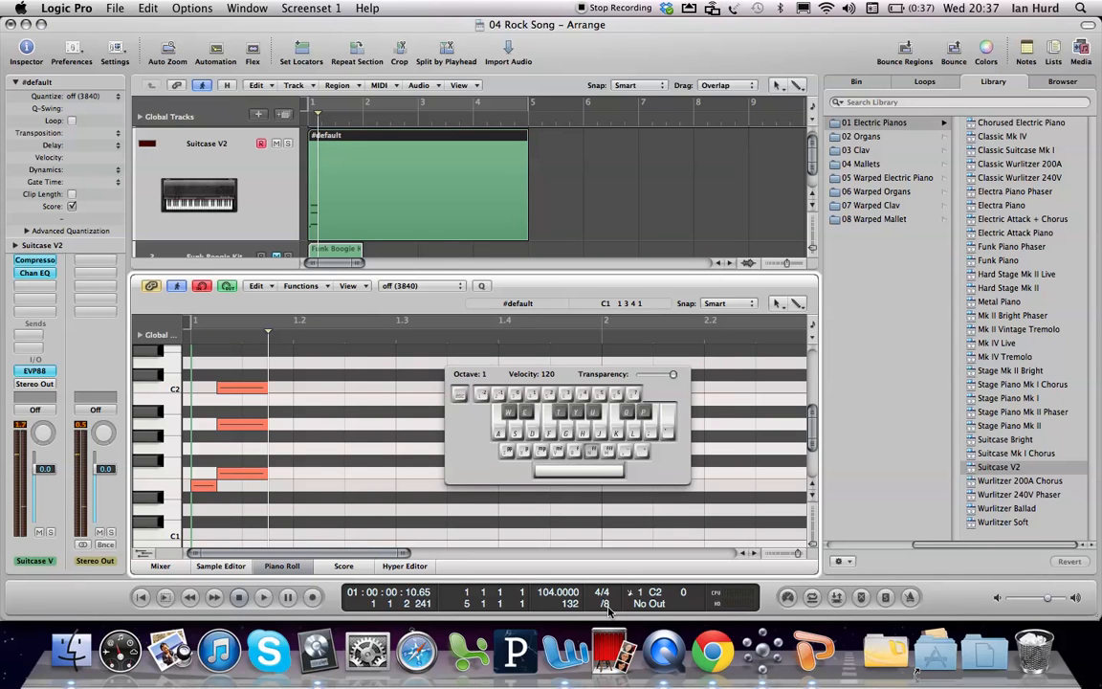
{"action": "key", "text": "Caps_Lock"}
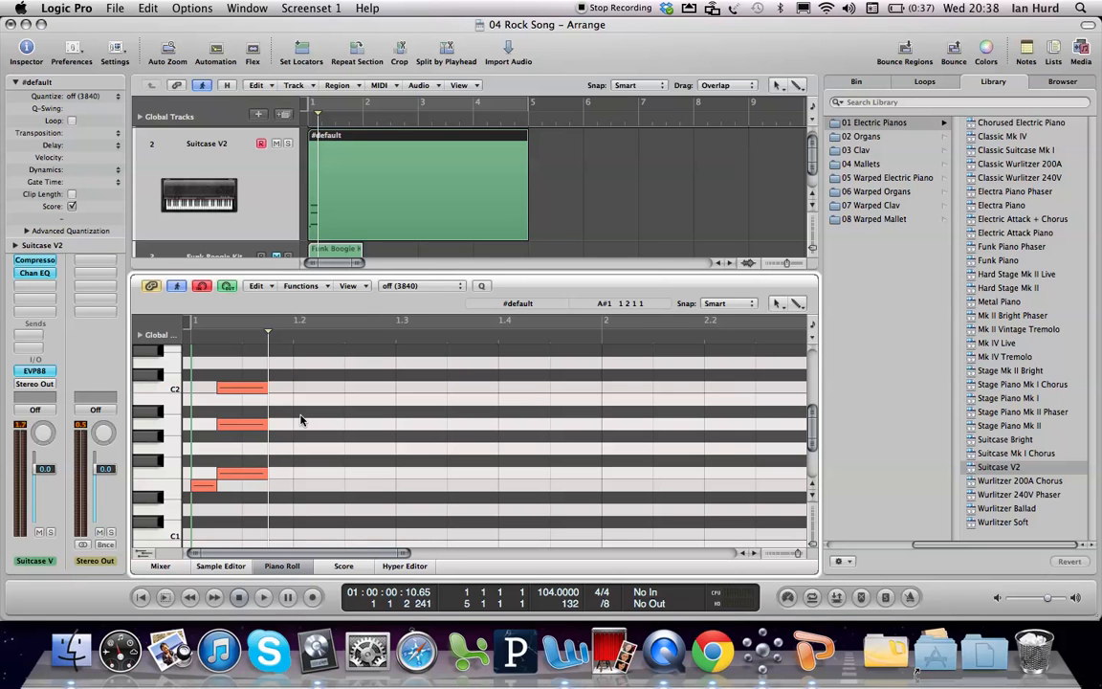
Step: Try step-entering a second F1, A1 and C2 chord, undo it, and return the playhead to the first chord's end
{"action": "key", "text": "g"}
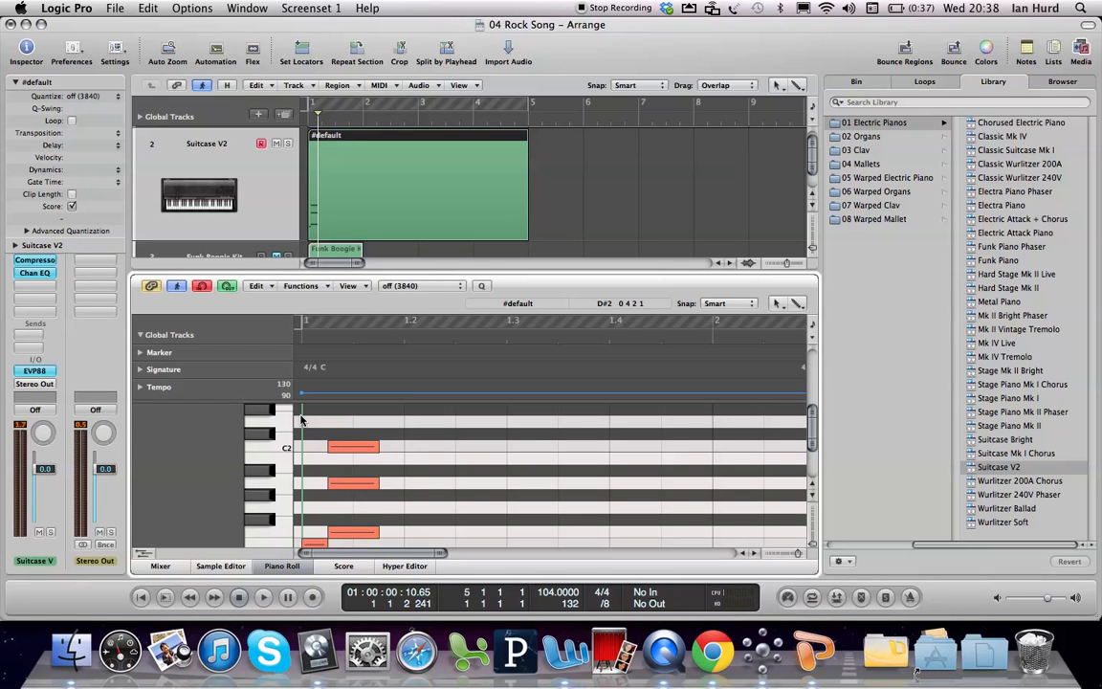
{"action": "key", "text": "g"}
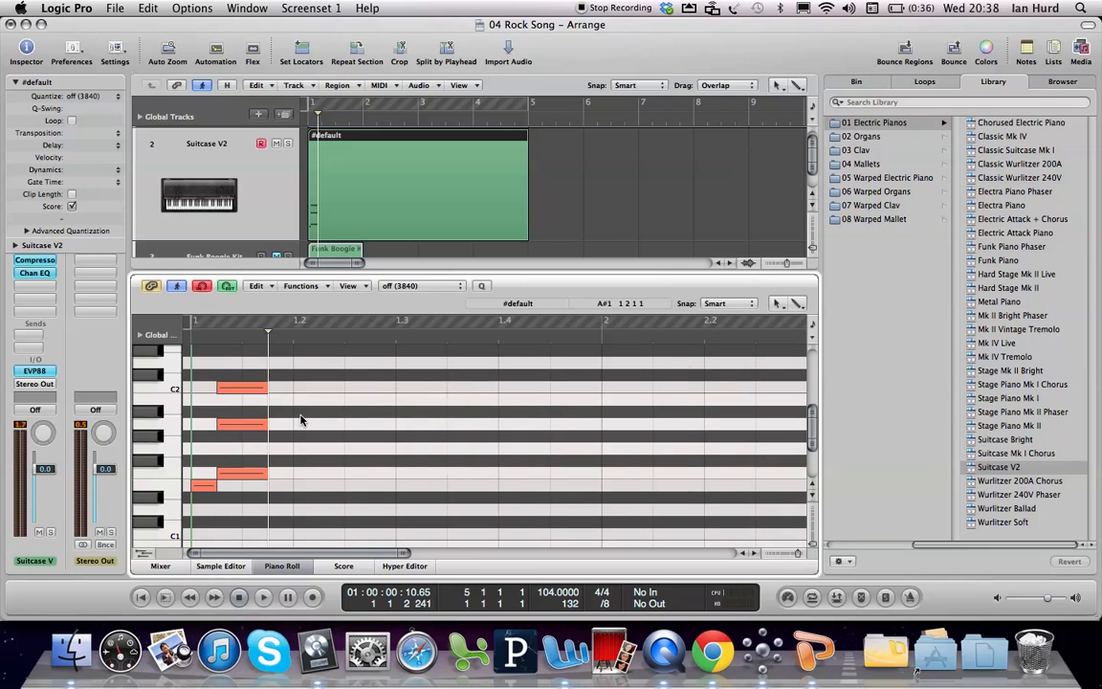
{"action": "key", "text": "super+k"}
{"action": "key", "text": "f"}
{"action": "key", "text": "h"}
{"action": "key", "text": "k"}
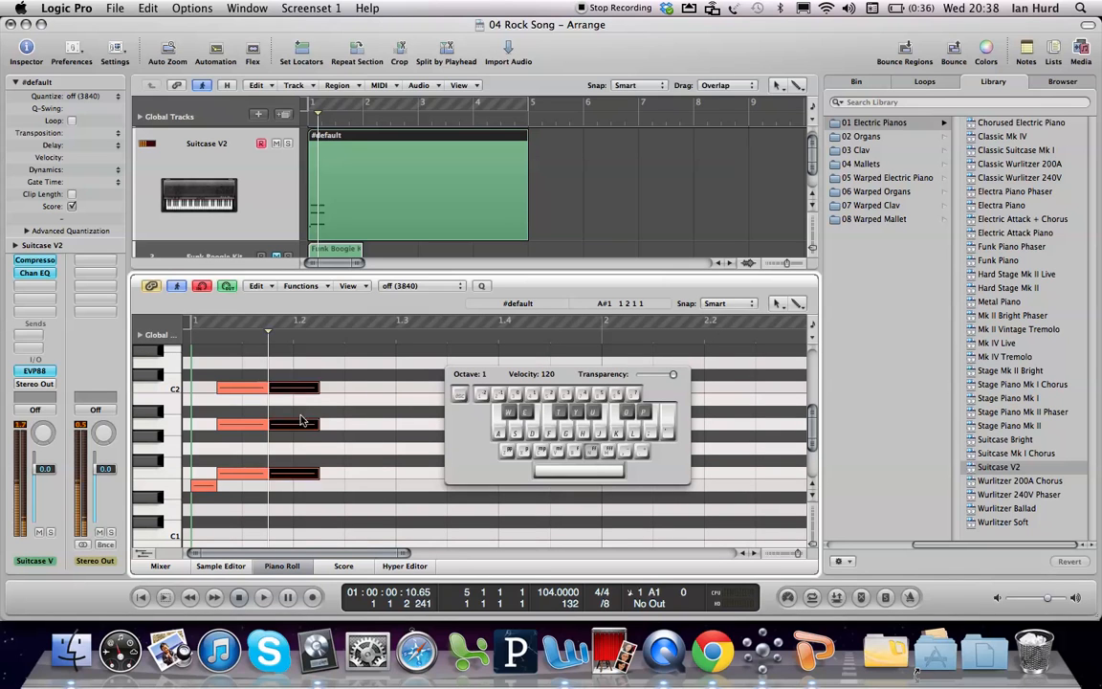
{"action": "key", "text": "super+z"}
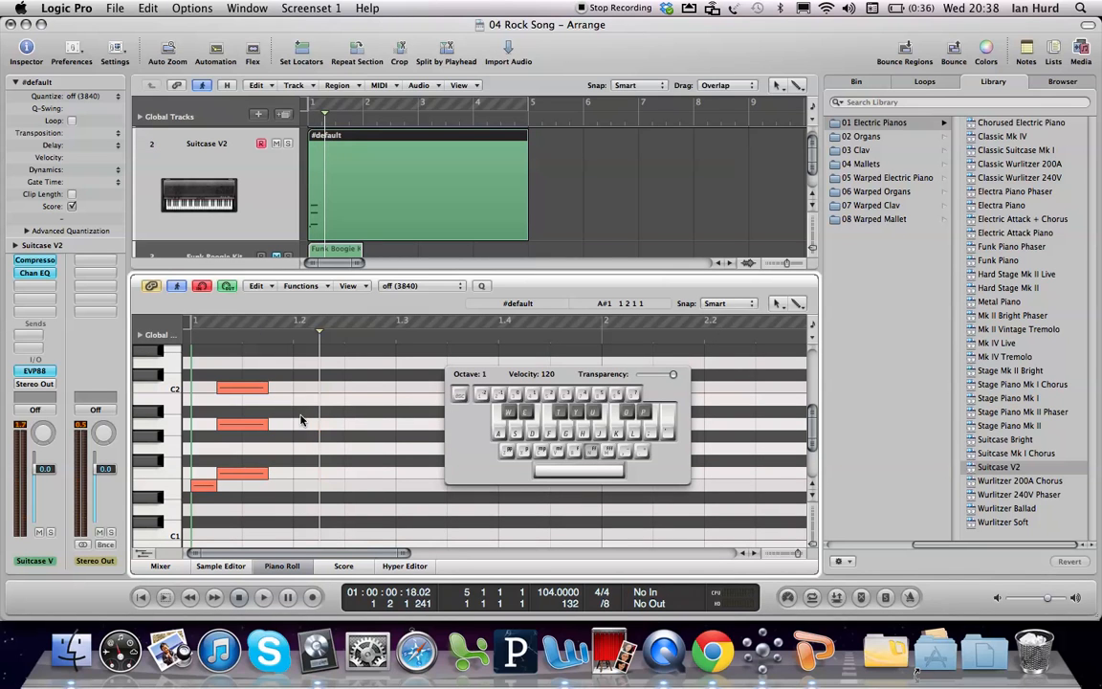
{"action": "left_click", "coordinate": [269, 323]}
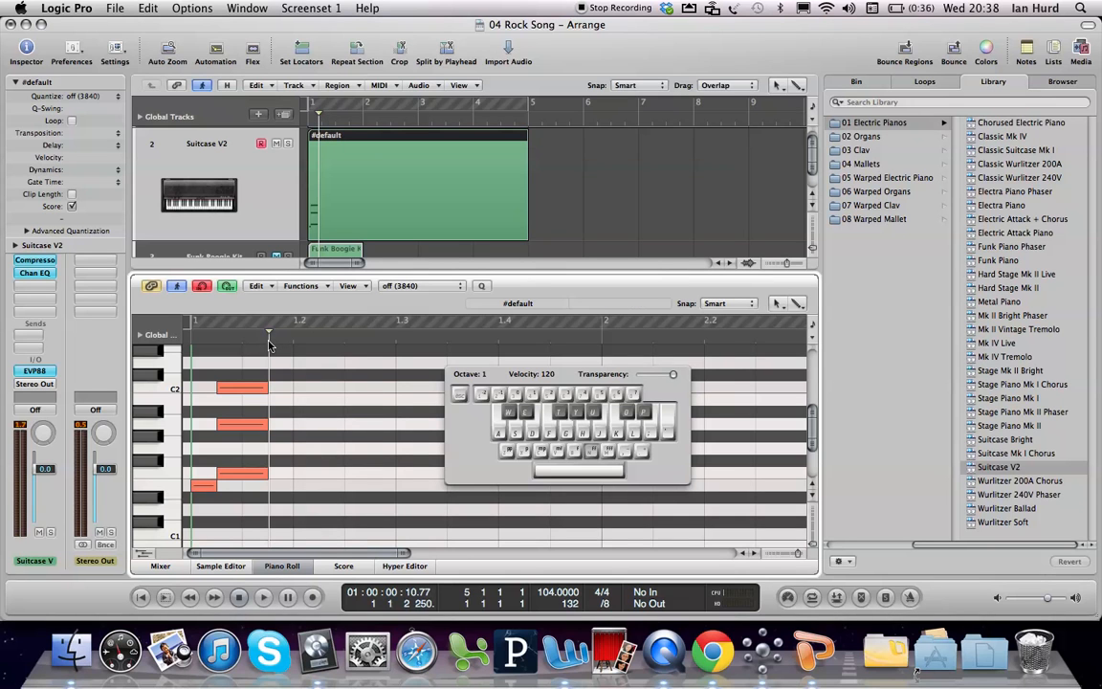
{"action": "key", "text": "Caps_Lock"}
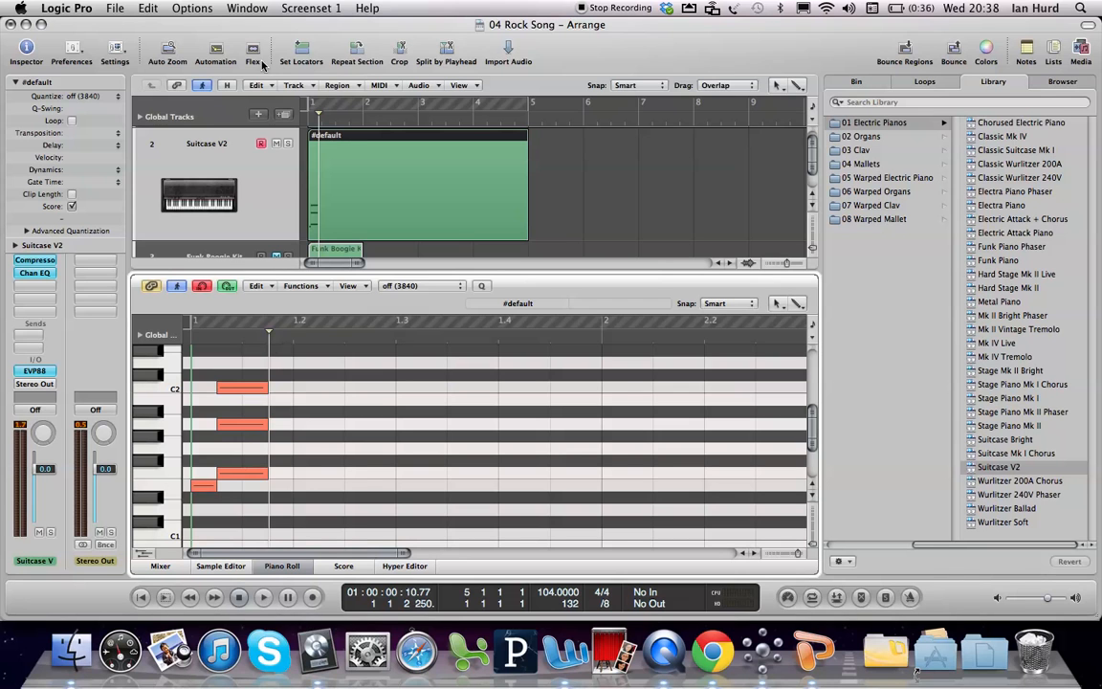
Step: Open the Step Input Keyboard and choose 1/16 as the inserted note length
{"action": "left_click", "coordinate": [176, 9]}
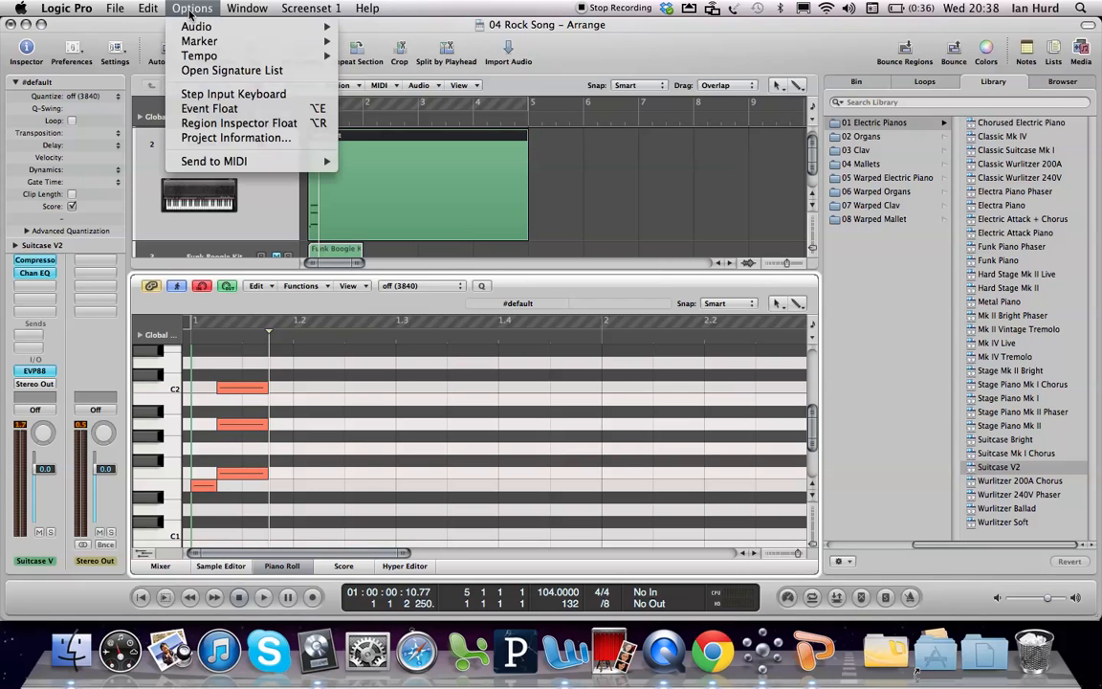
{"action": "left_click", "coordinate": [226, 94]}
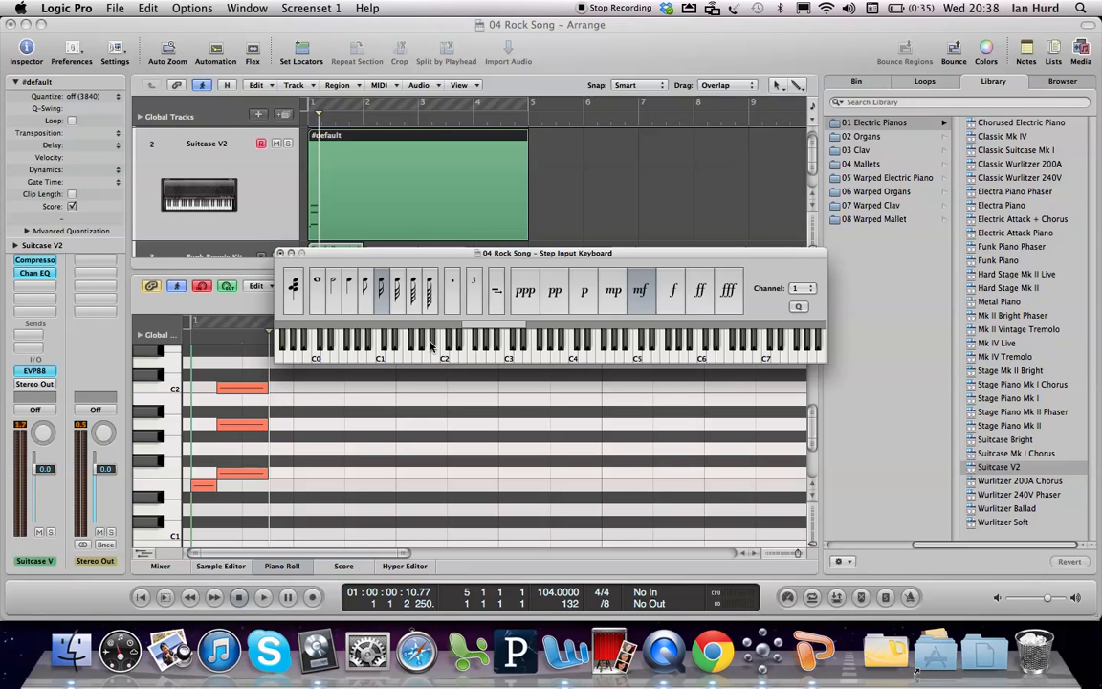
{"action": "left_click", "coordinate": [386, 289]}
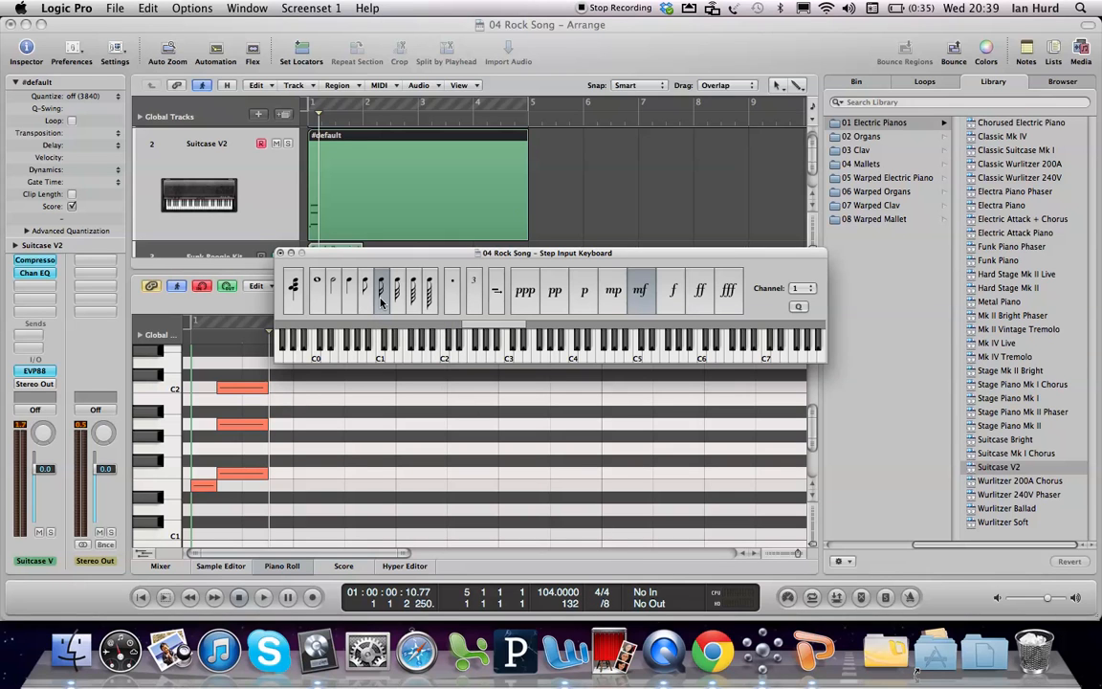
Step: Try step-entering a 1/16-note F1 after the chord with the Caps Lock Keyboard and undo it
{"action": "key", "text": "super+k"}
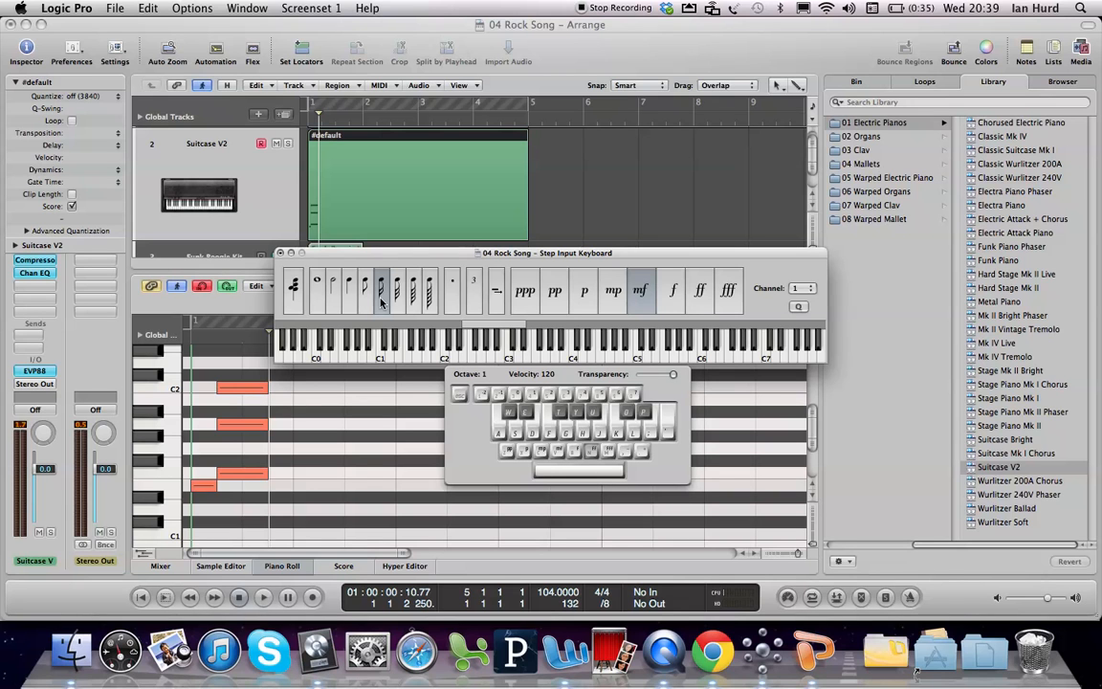
{"action": "key", "text": "f"}
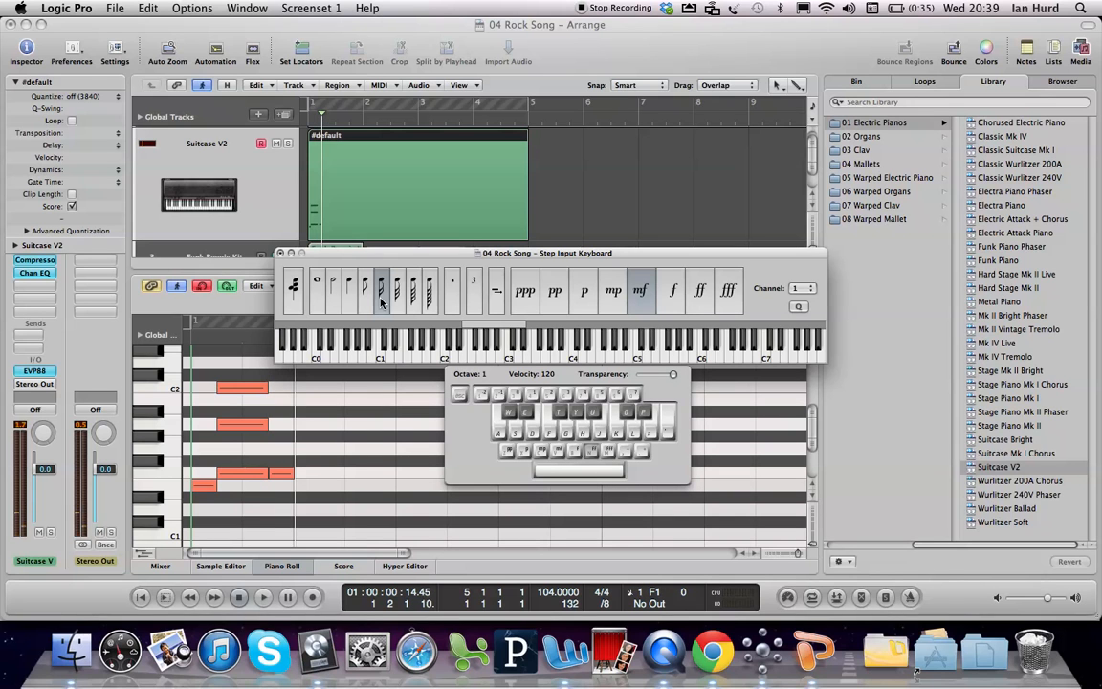
{"action": "key", "text": "super+k"}
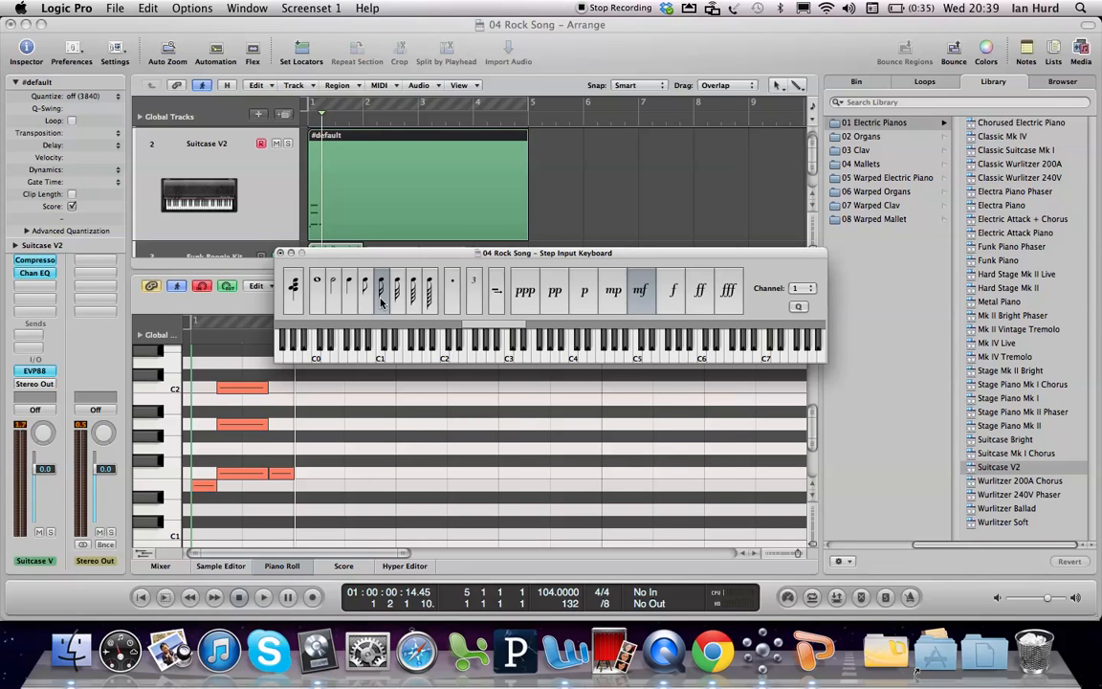
{"action": "key", "text": "super+z"}
Step: Return the playhead to the chord's end and step-enter a quarter-note E1, with the Step Input Keyboard moved off the notes
{"action": "left_click_drag", "start_coordinate": [324, 253], "coordinate": [444, 243]}
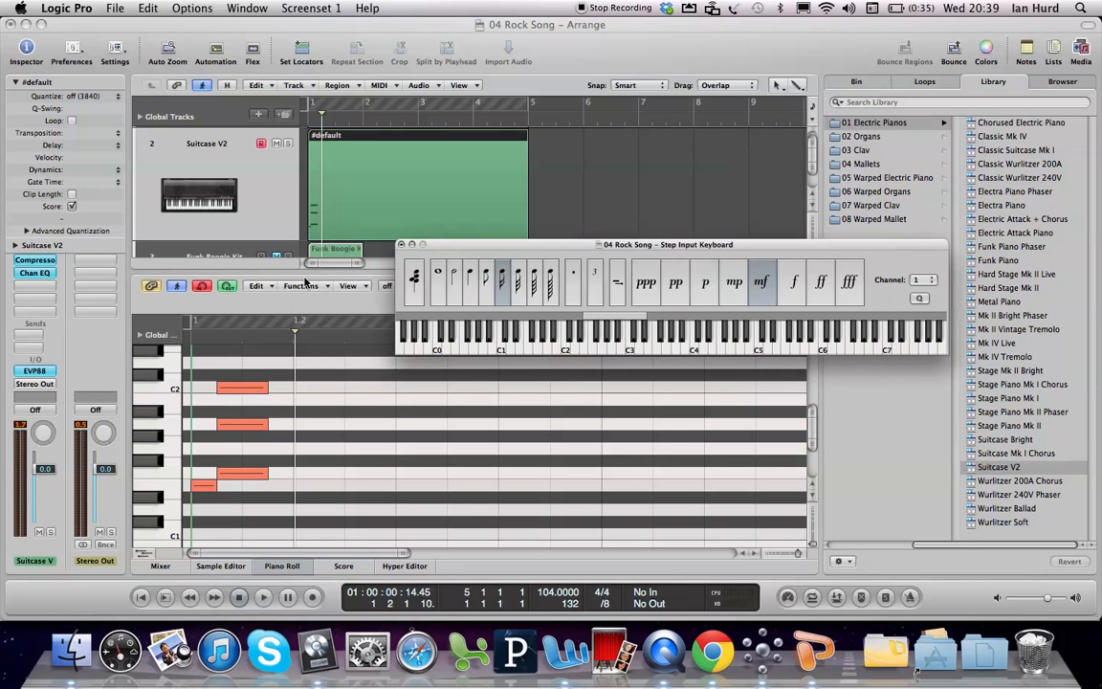
{"action": "left_click", "coordinate": [269, 342]}
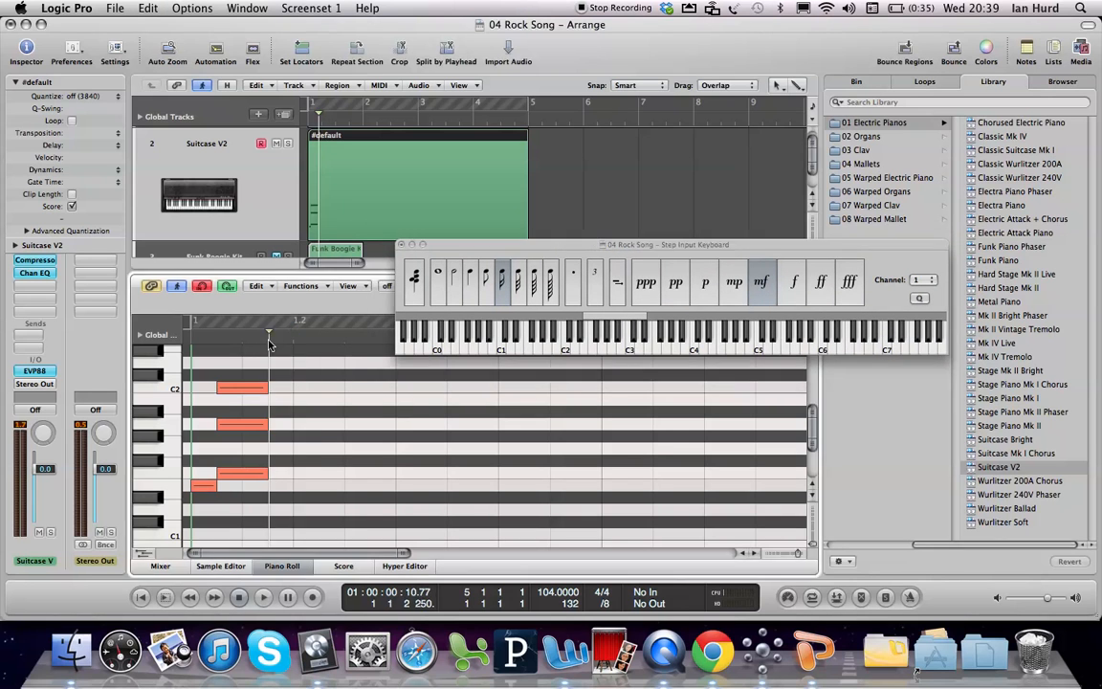
{"action": "left_click", "coordinate": [469, 287]}
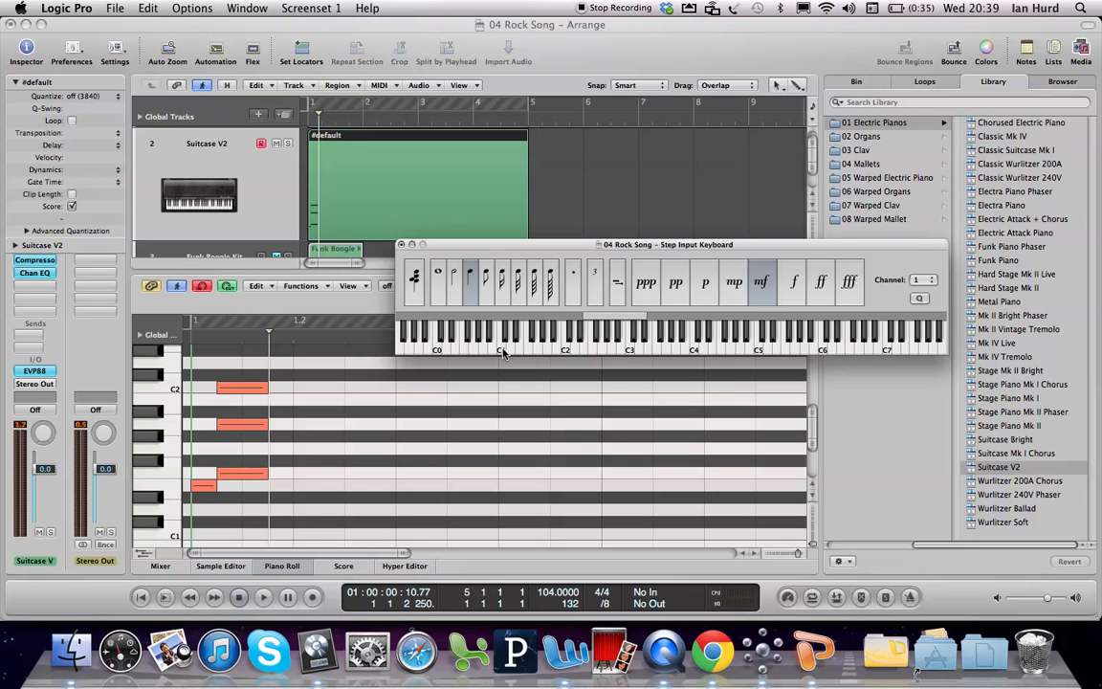
{"action": "key", "text": "Caps_Lock"}
{"action": "key", "text": "d"}
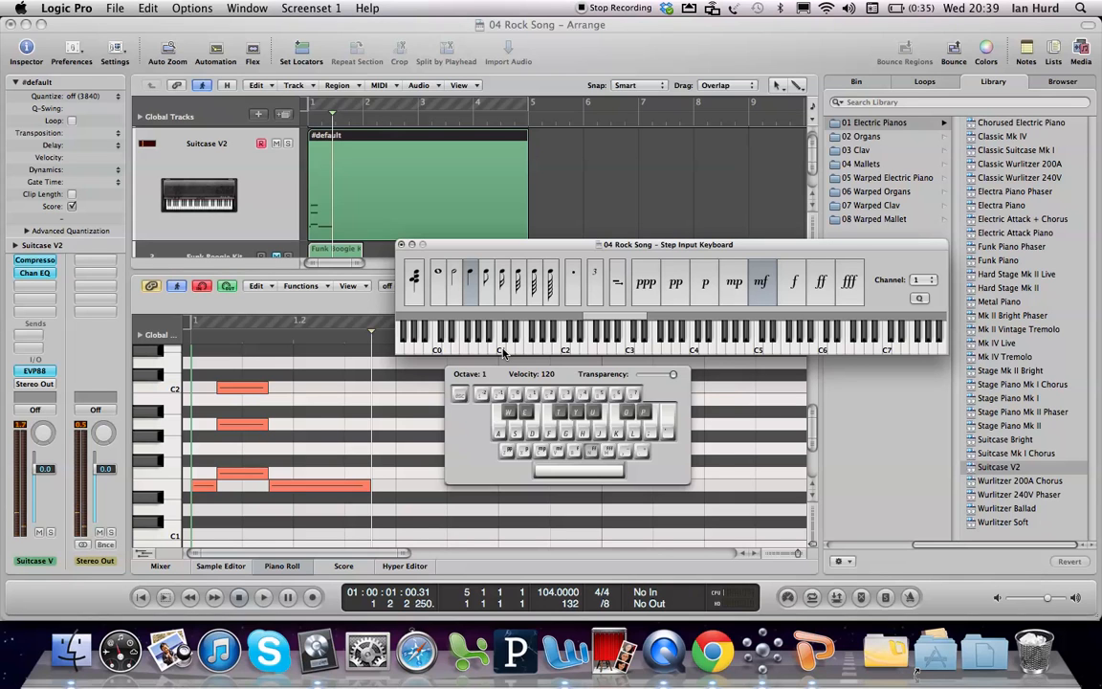
{"action": "key", "text": "Caps_Lock"}
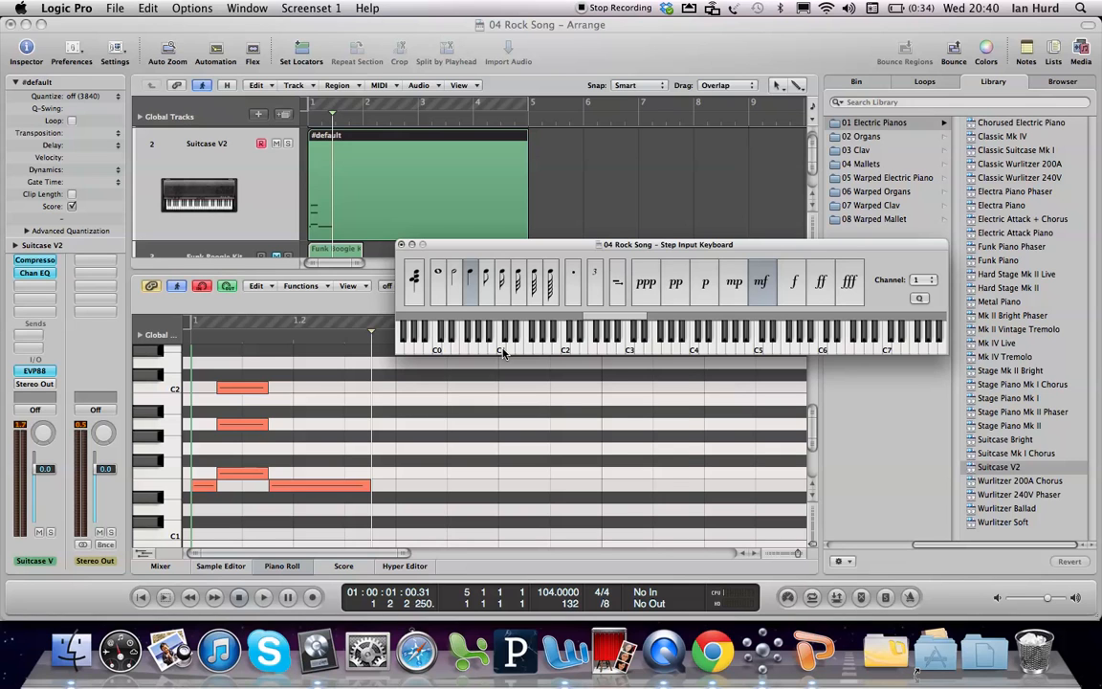
Step: Step-enter a quarter-note G1 after the E1 with the Caps Lock Keyboard and reposition that keyboard to uncover the note durations
{"action": "key", "text": "Caps_Lock"}
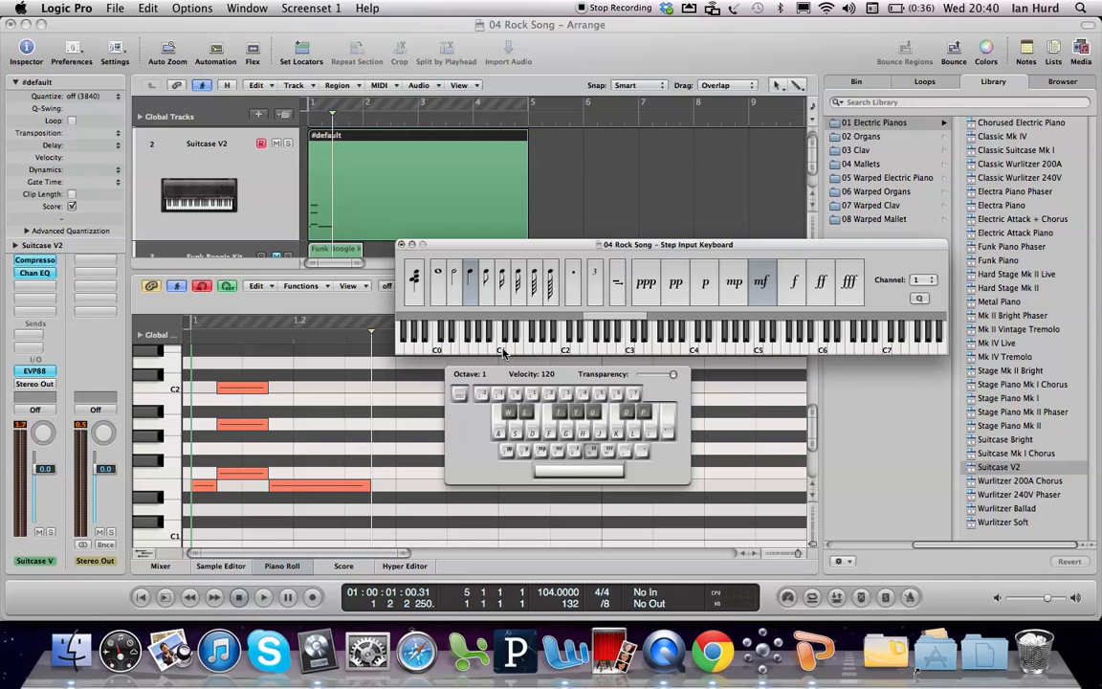
{"action": "key", "text": "g"}
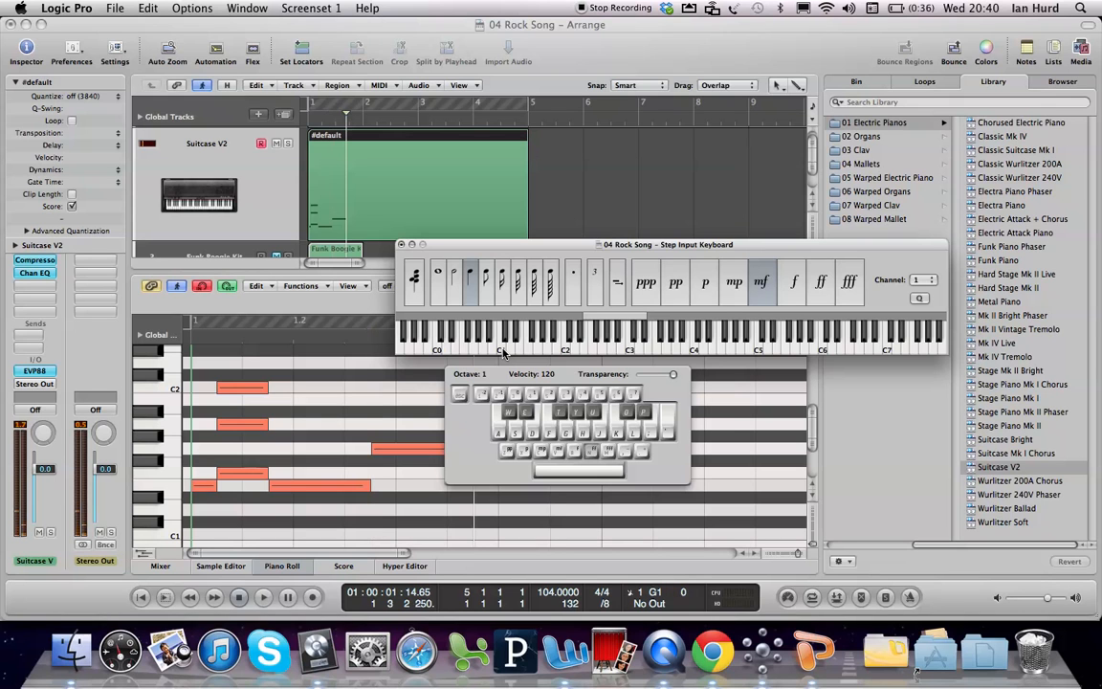
{"action": "left_click_drag", "start_coordinate": [507, 376], "coordinate": [509, 269]}
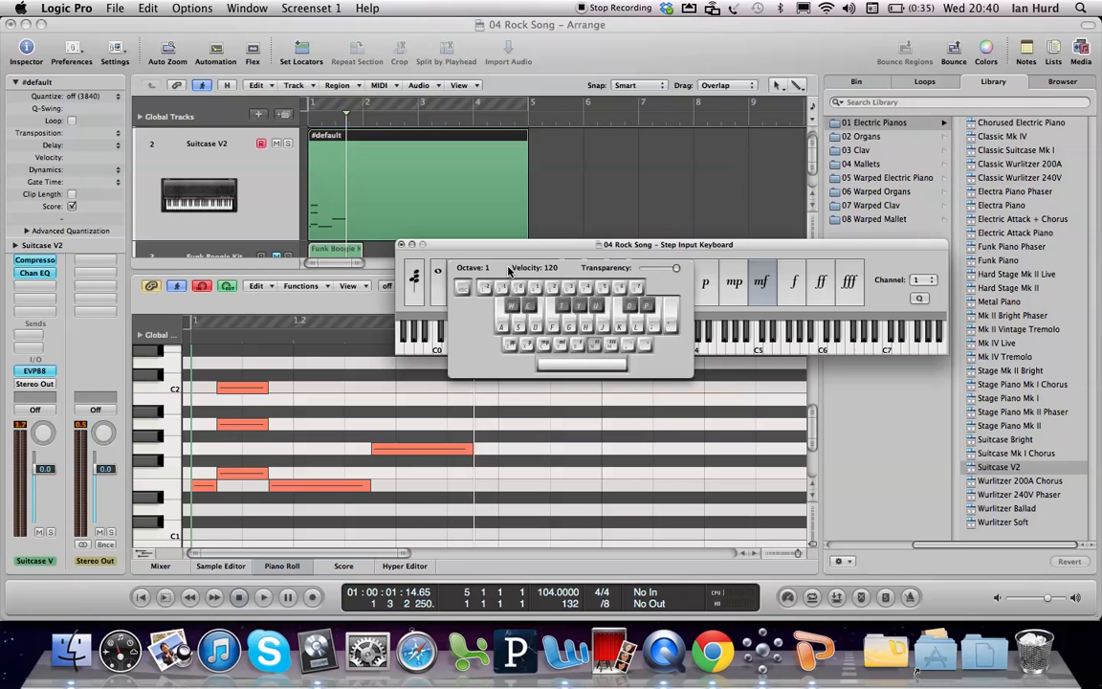
{"action": "left_click_drag", "start_coordinate": [566, 274], "coordinate": [579, 415]}
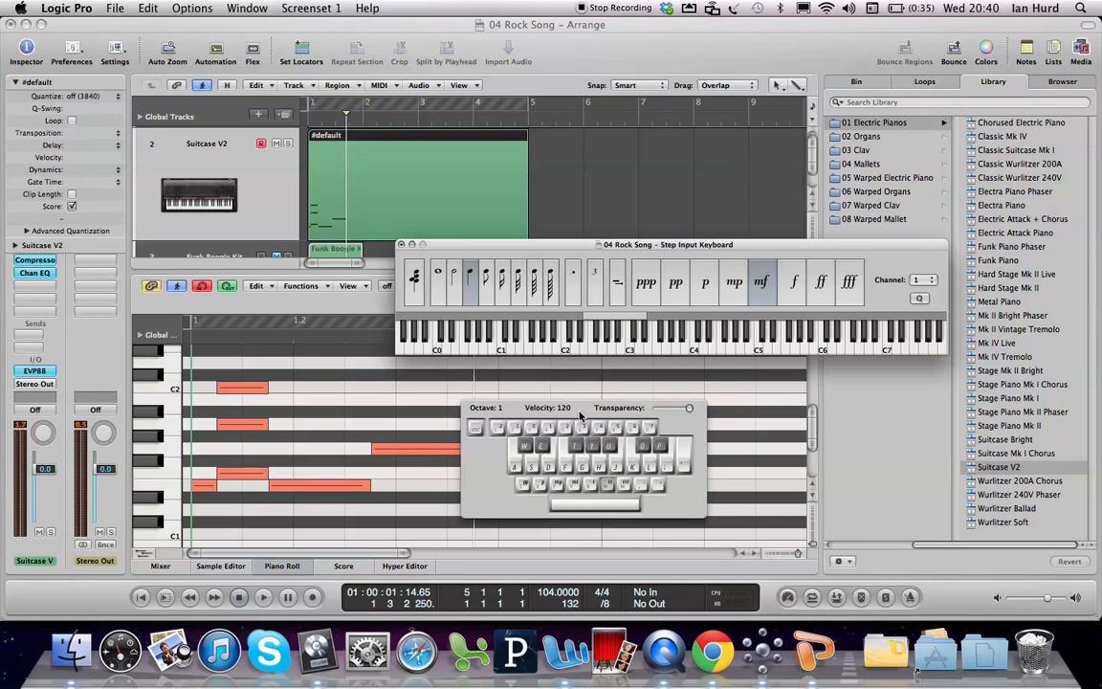
Step: Select the new G1 and lengthen it by a quarter note with Sustain Inserted Note(s), keeping the Caps Lock Keyboard off the notes
{"action": "left_click", "coordinate": [617, 291]}
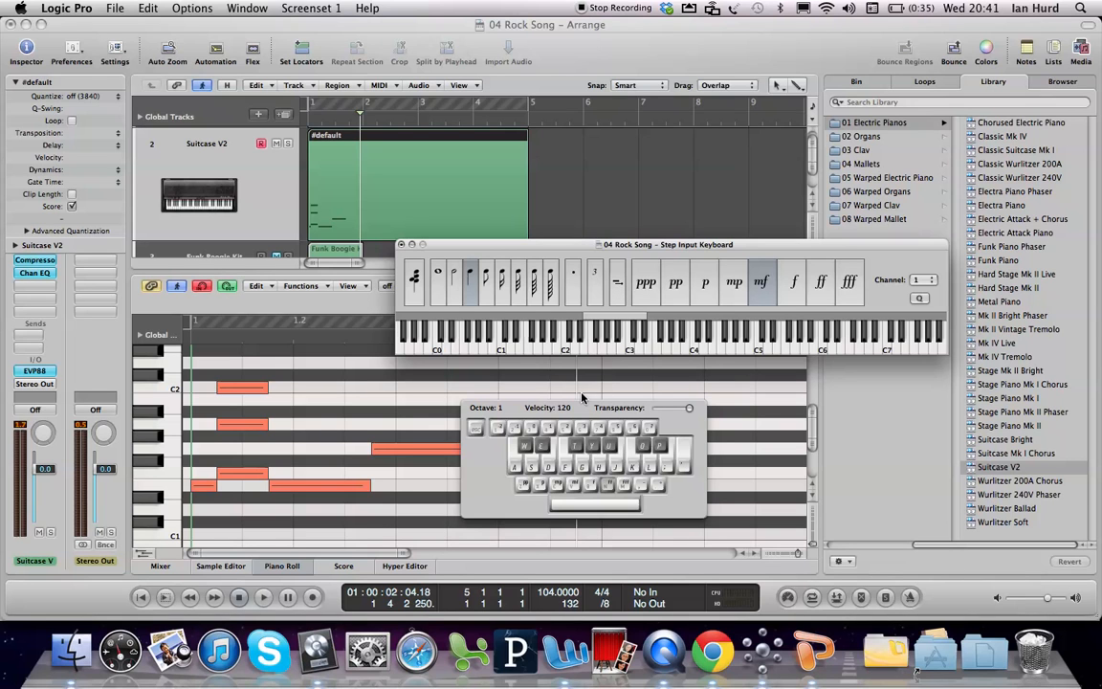
{"action": "left_click_drag", "start_coordinate": [578, 407], "coordinate": [259, 128]}
{"action": "left_click", "coordinate": [445, 449]}
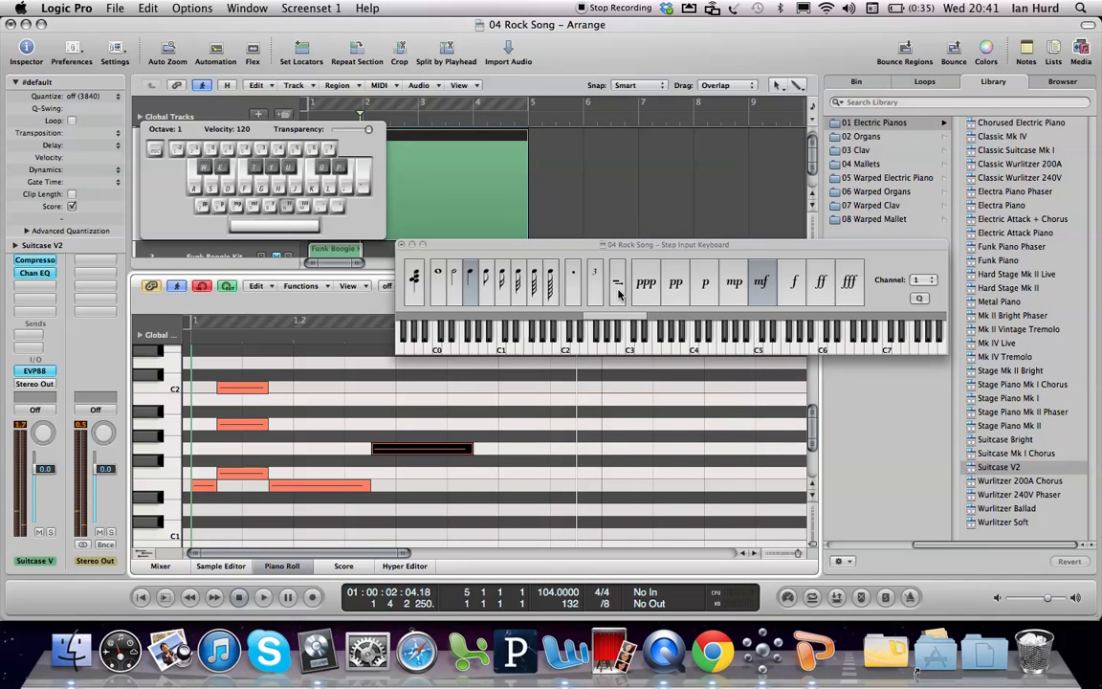
{"action": "left_click", "coordinate": [618, 292]}
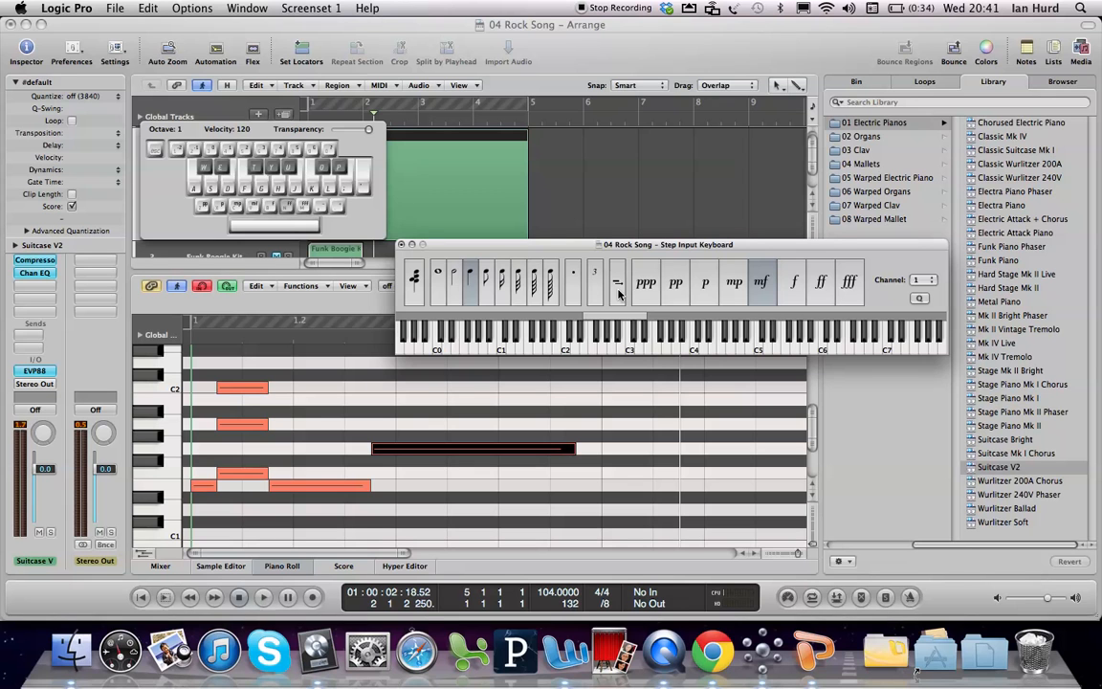
Step: Step-enter quarter notes E1, G1 and B1 from bar 2 and add a quarter-note rest up to bar 3
{"action": "left_click_drag", "start_coordinate": [669, 246], "coordinate": [669, 140]}
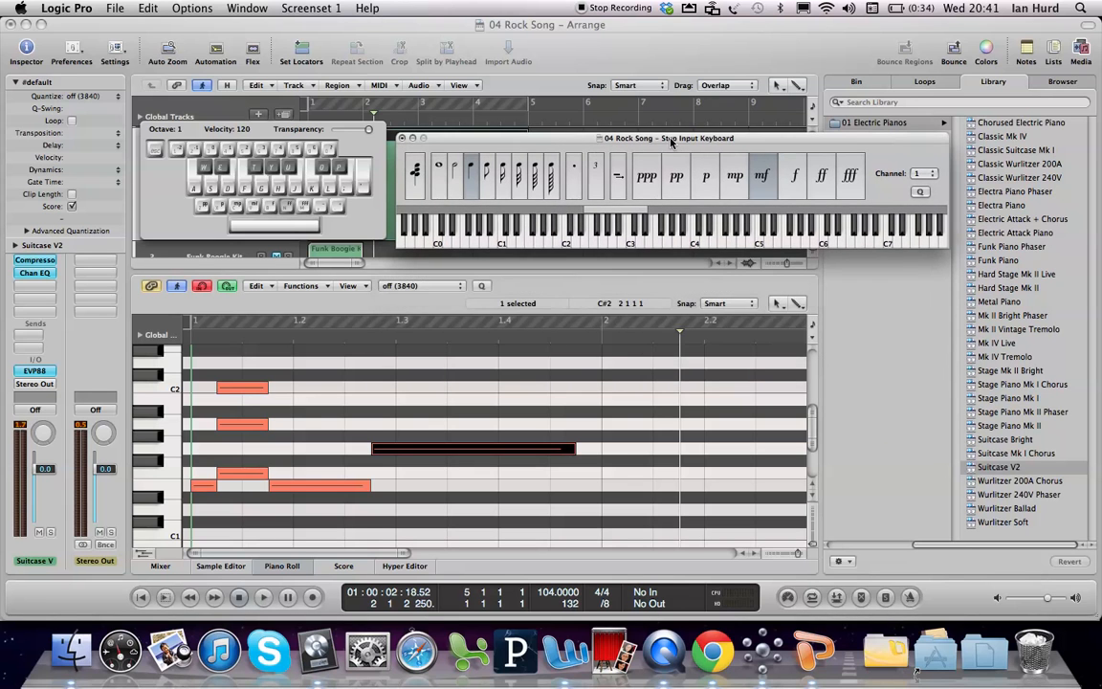
{"action": "left_click", "coordinate": [601, 339]}
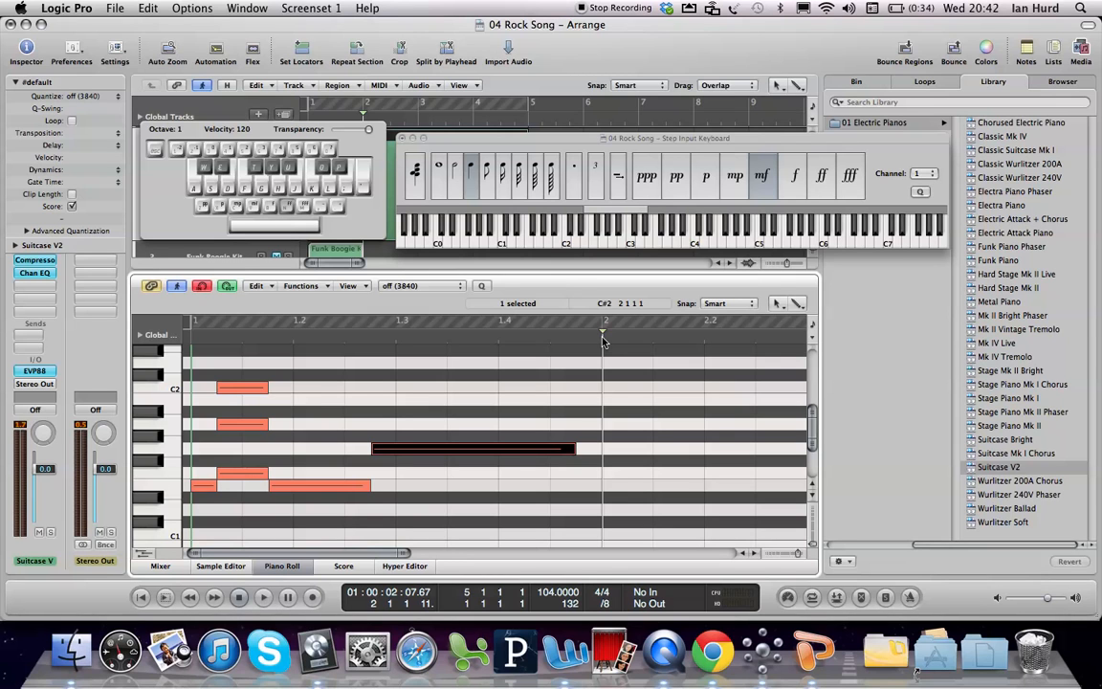
{"action": "key", "text": "d"}
{"action": "key", "text": "g"}
{"action": "key", "text": "j"}
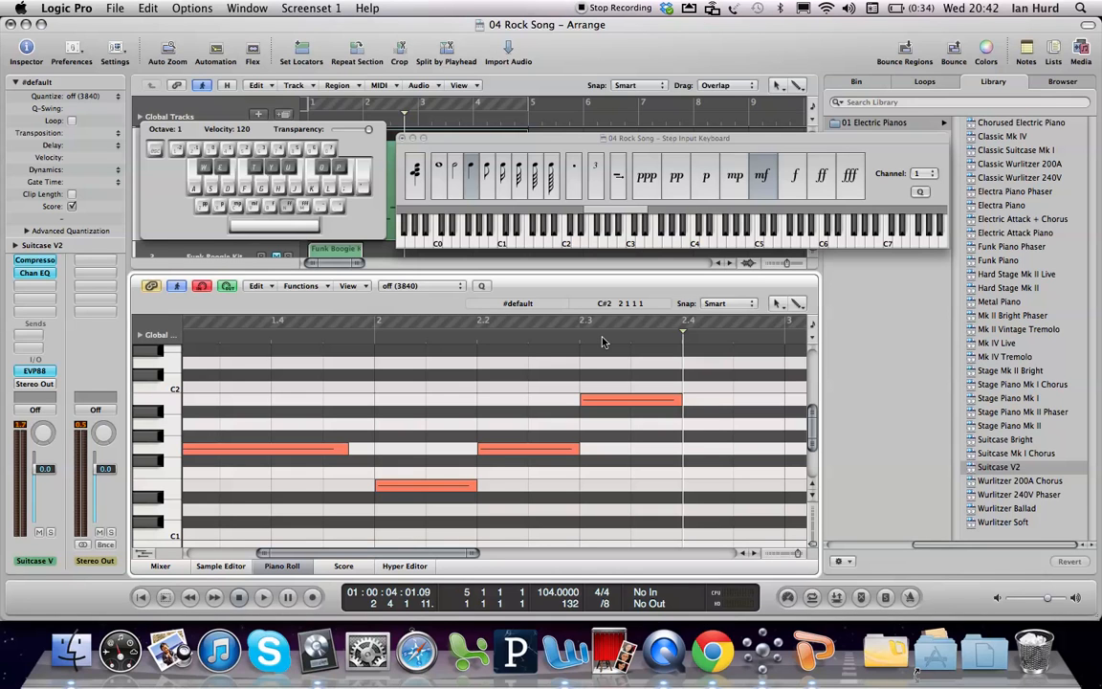
{"action": "left_click", "coordinate": [618, 184]}
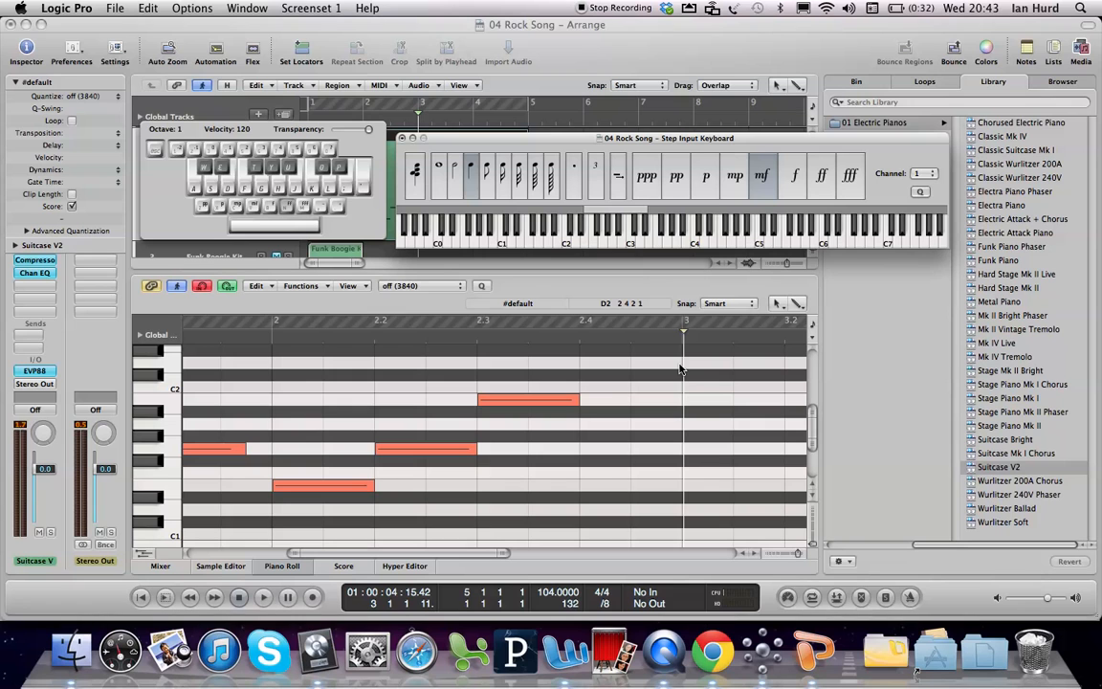
Step: Step-enter a run of 1/16 notes and chords between E1 and D2, starting at bar 3
{"action": "left_click", "coordinate": [504, 180]}
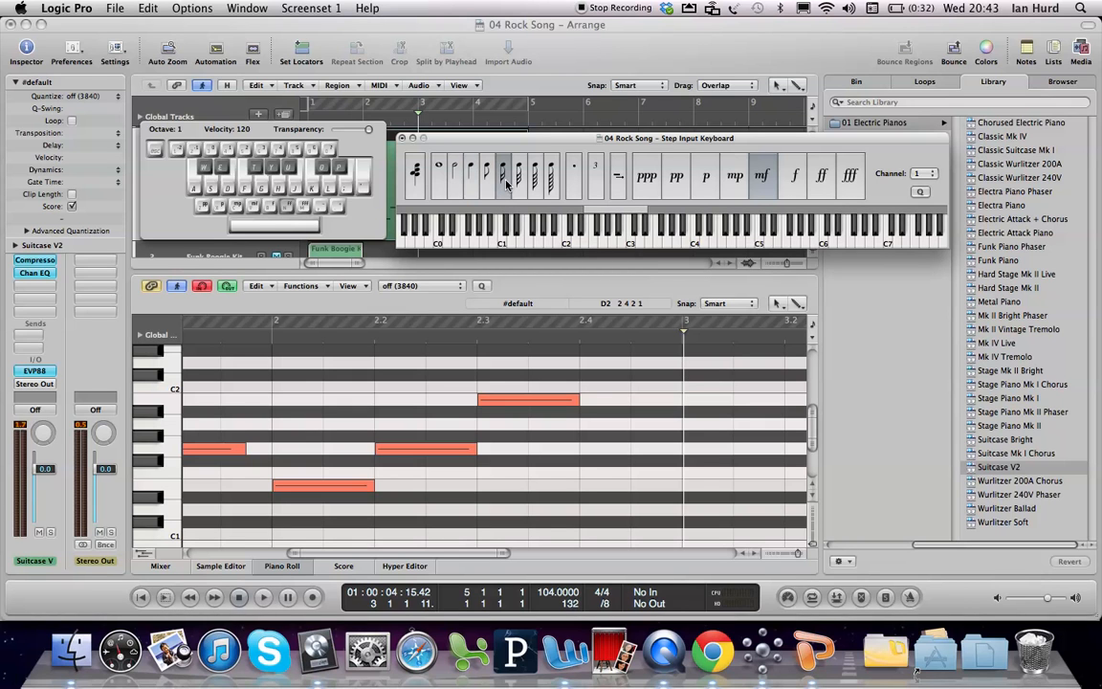
{"action": "key", "text": "f"}
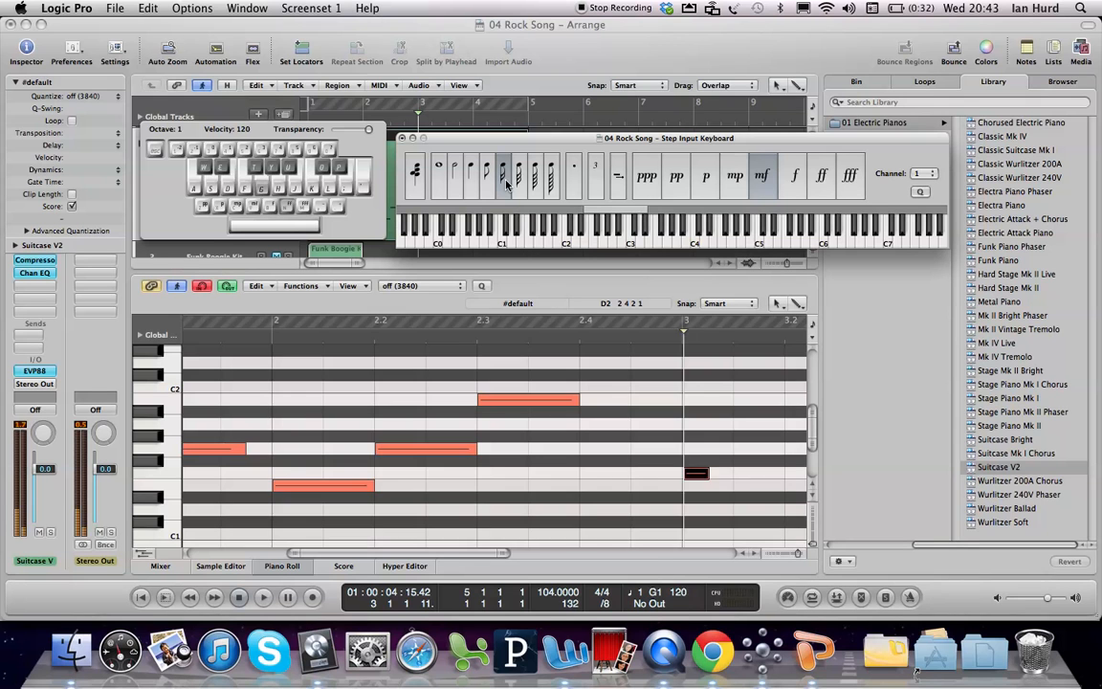
{"action": "key", "text": "g"}
{"action": "key", "text": "h"}
{"action": "key", "text": "j"}
{"action": "key", "text": "k"}
{"action": "key", "text": "l"}
{"action": "key", "text": "f"}
{"action": "key", "text": "k"}
{"action": "key", "text": "h"}
{"action": "key", "text": "f"}
{"action": "key", "text": "k"}
{"action": "key", "text": "g"}
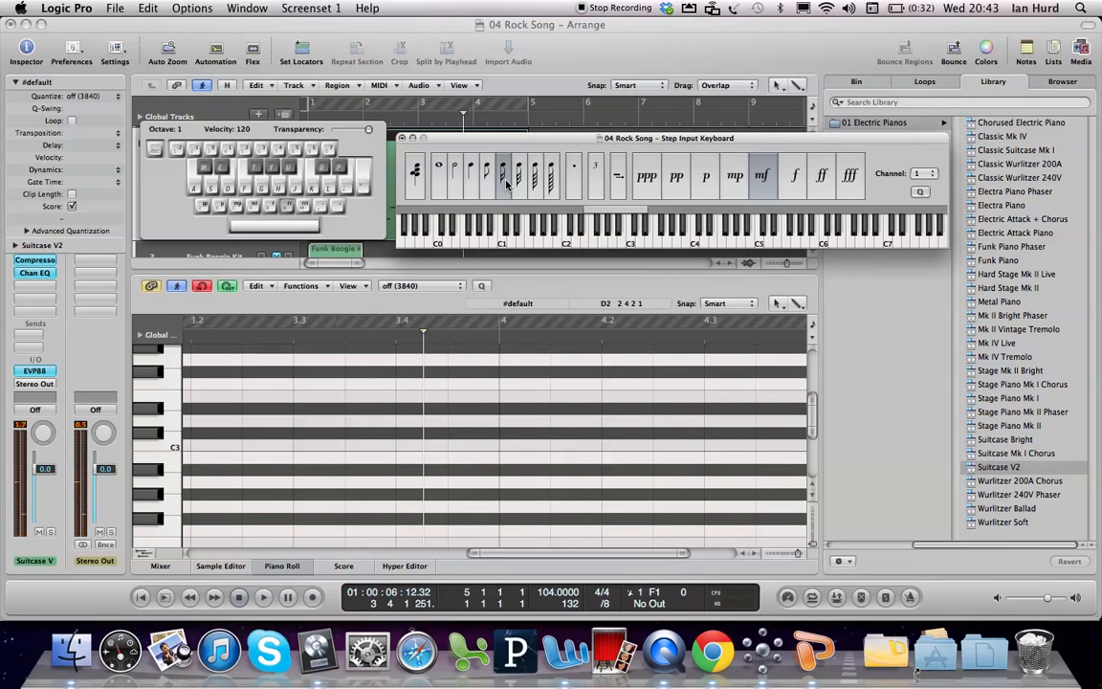
Step: Close both input keyboards and play back the step-entered part from just before bar 3, with all its notes selected
{"action": "key", "text": "Caps_Lock"}
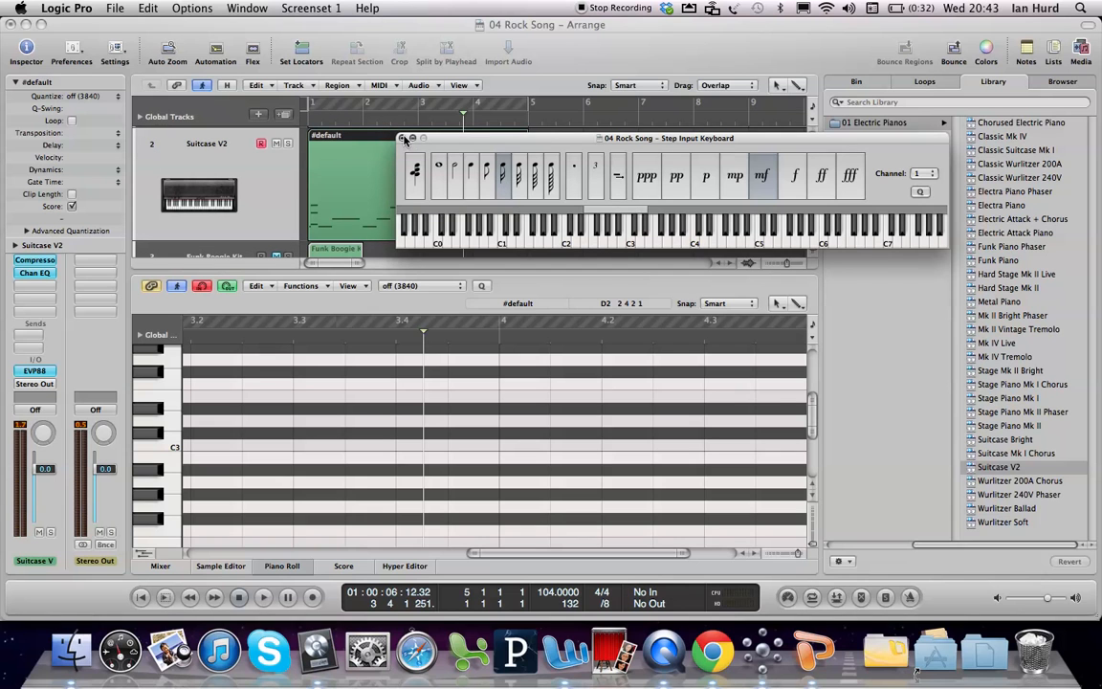
{"action": "left_click", "coordinate": [402, 139]}
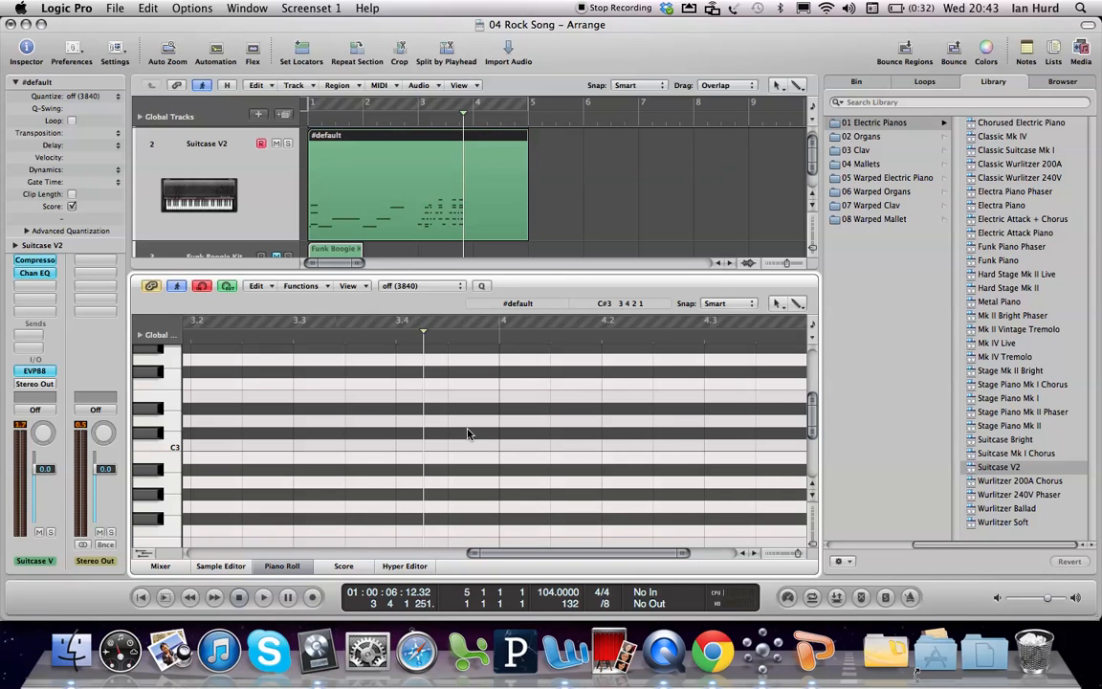
{"action": "key", "text": "super+a"}
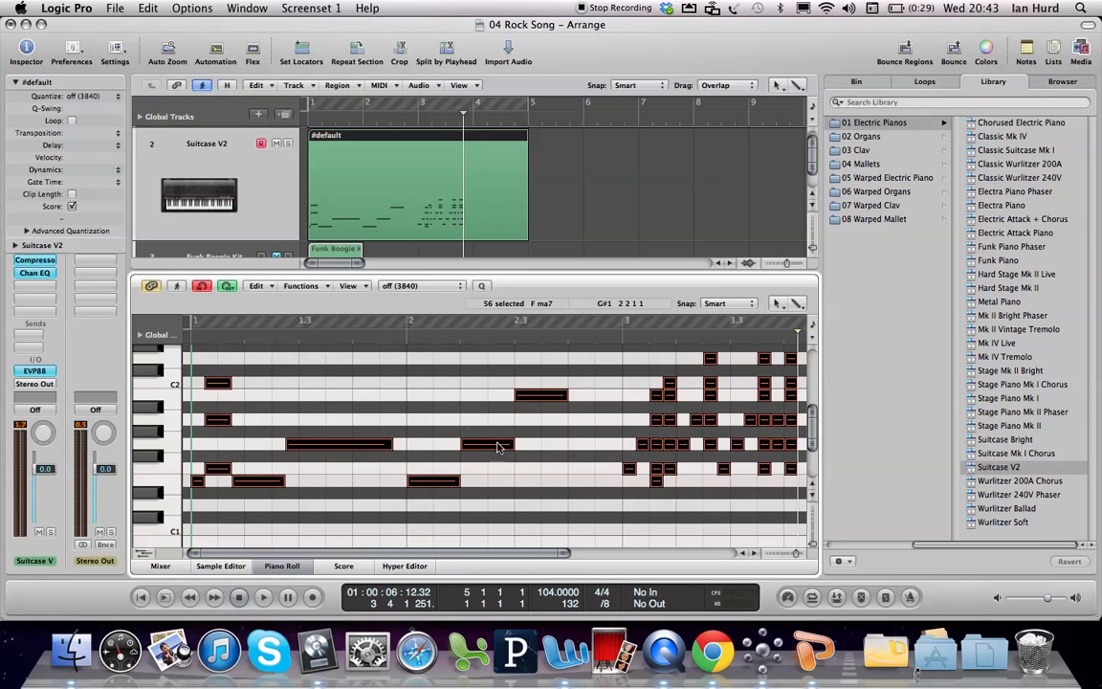
{"action": "double_click", "coordinate": [604, 341]}
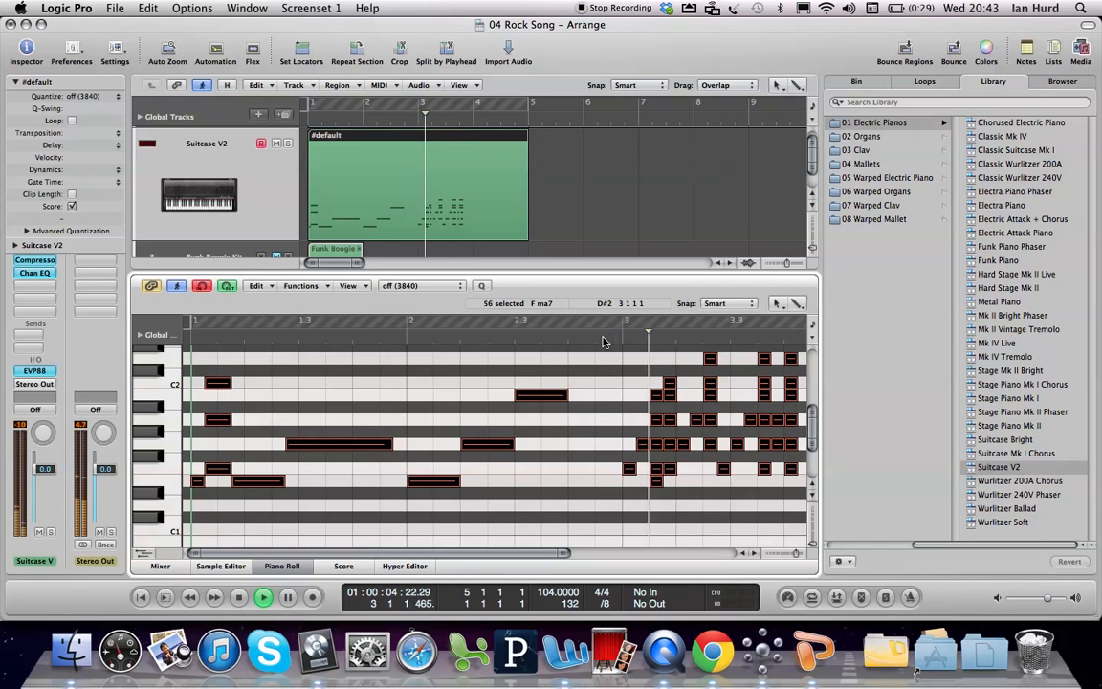